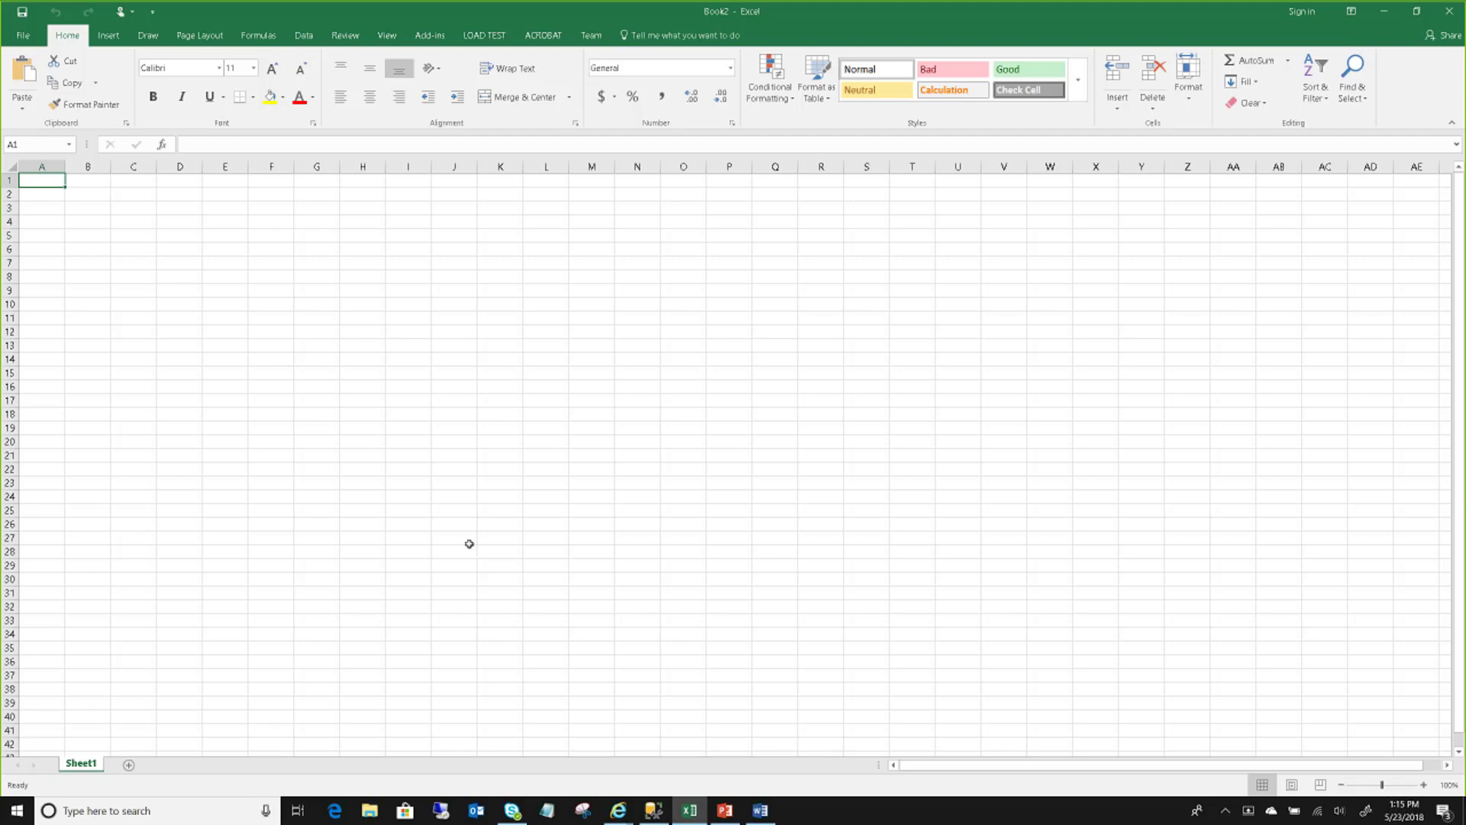
left_click(309, 36)
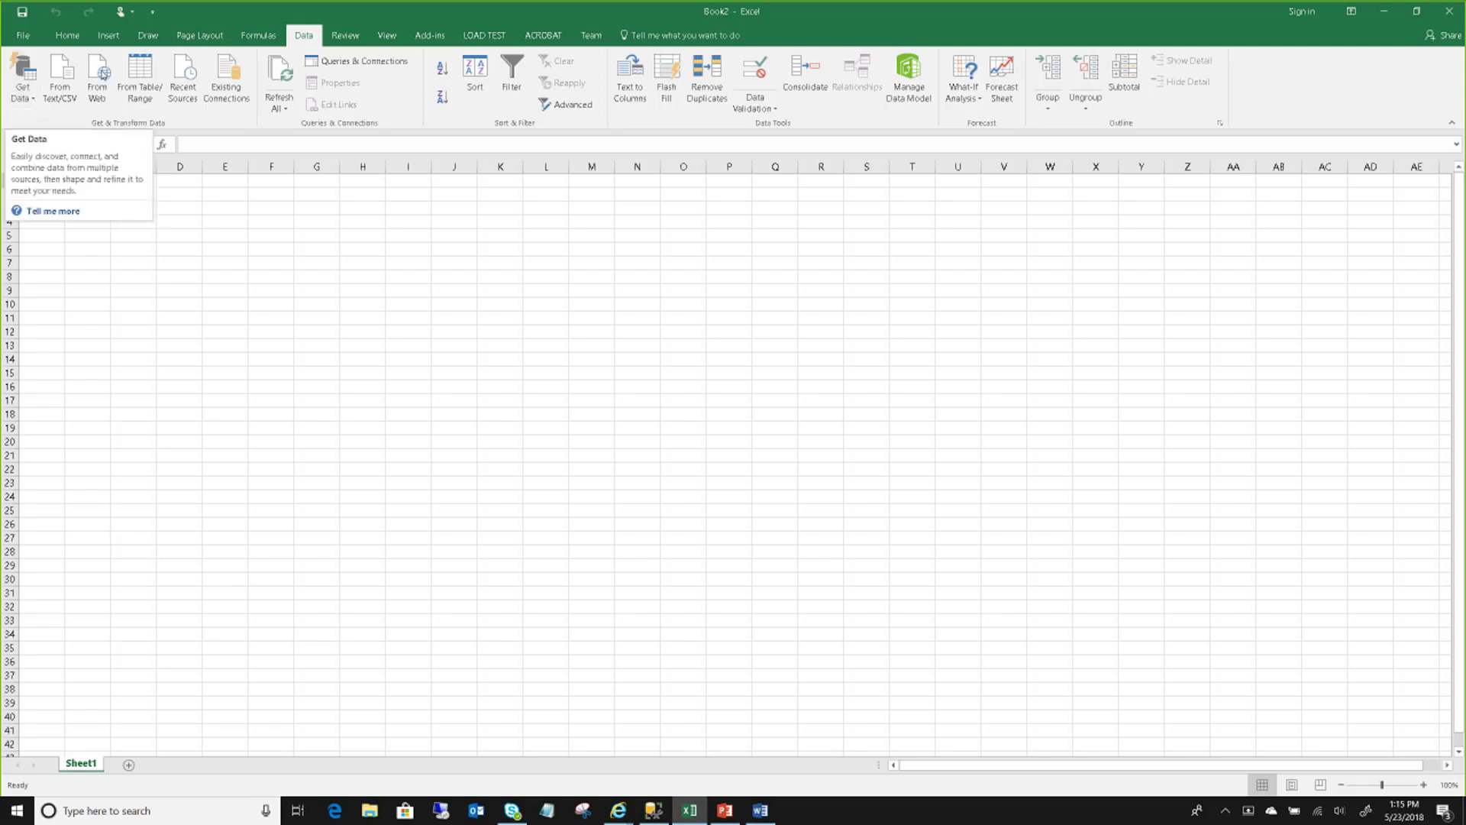
left_click(19, 88)
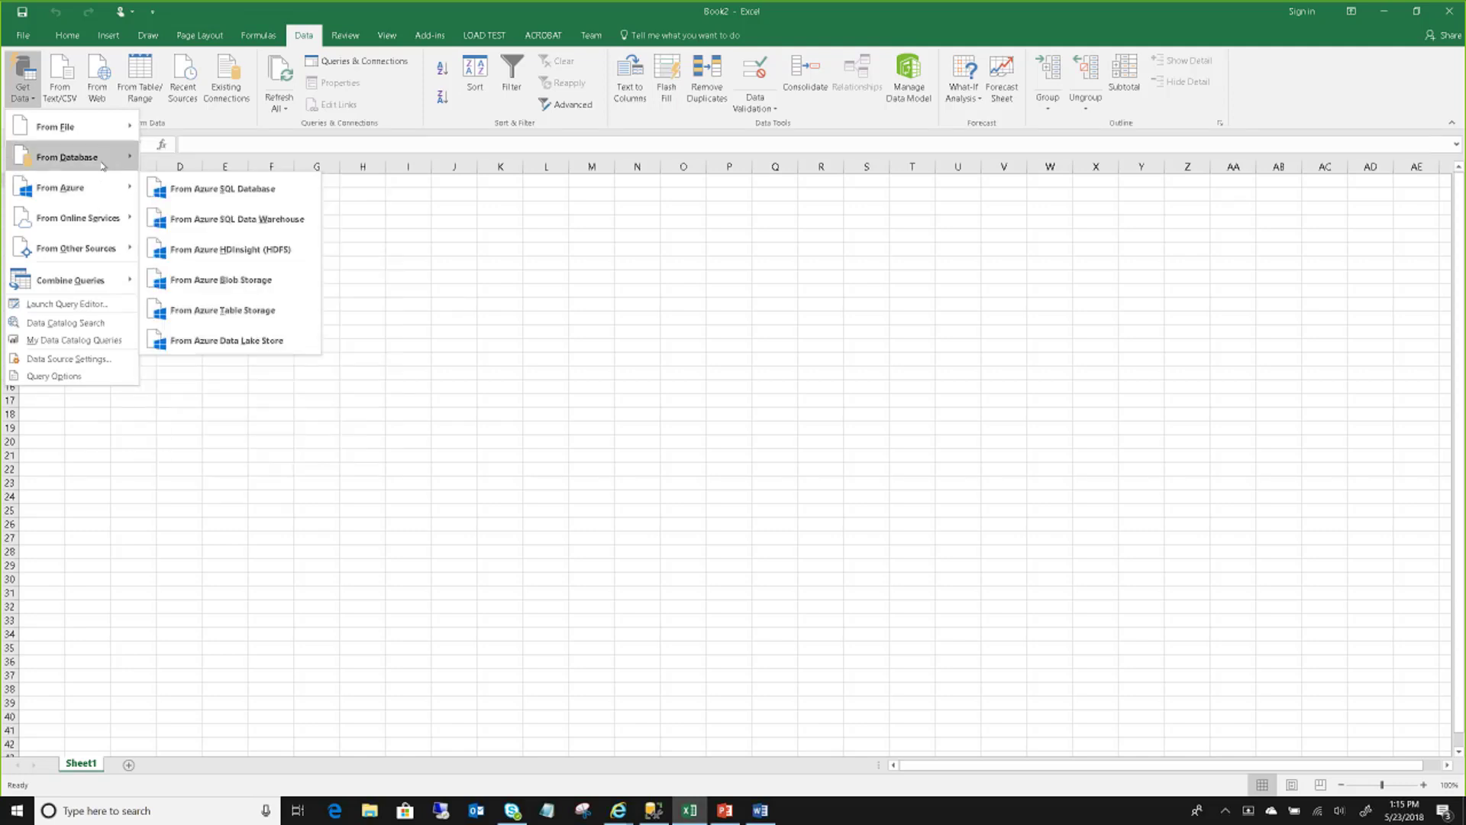
mouse_move(103, 166)
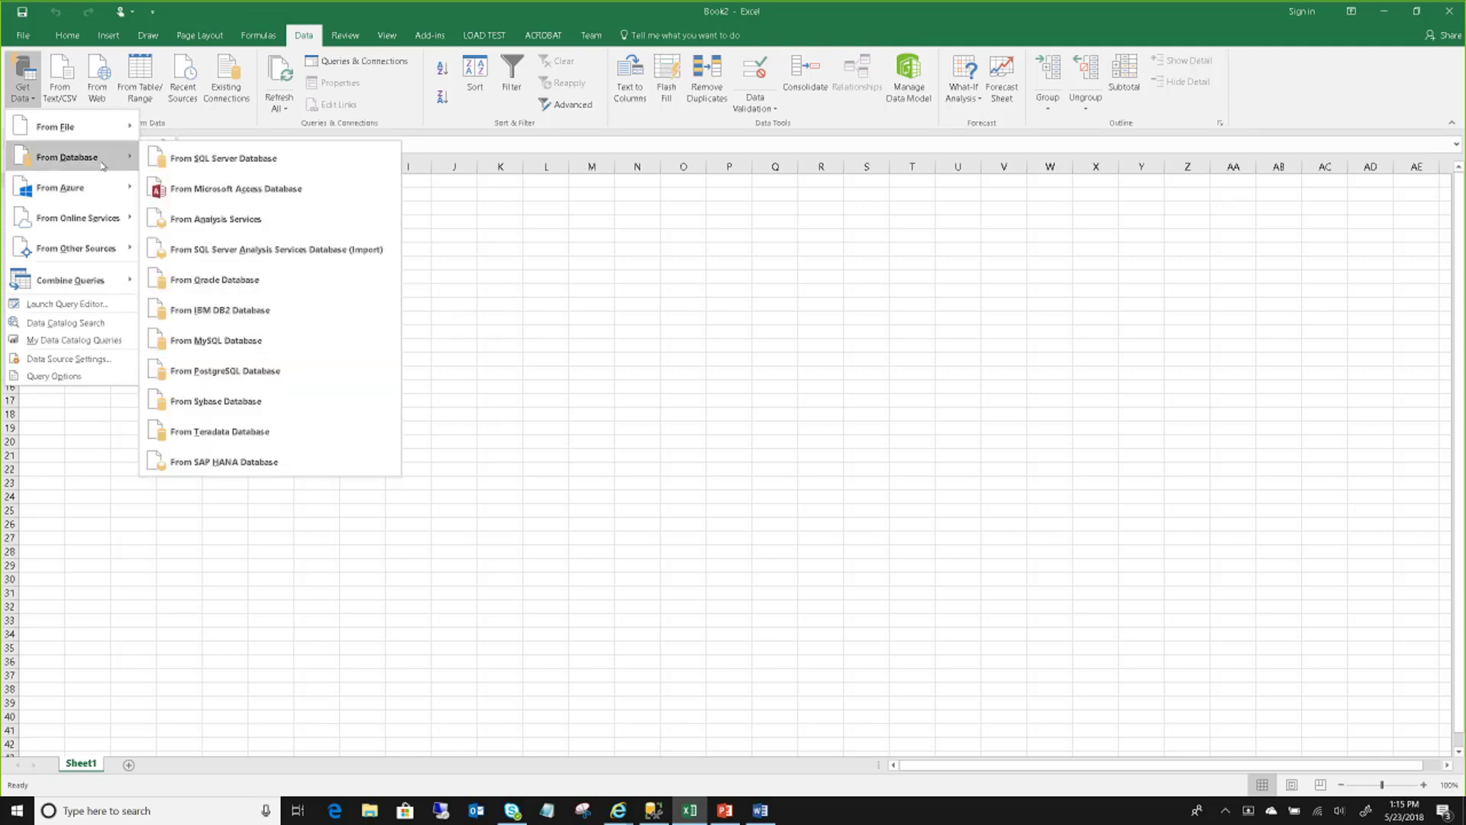
left_click(215, 221)
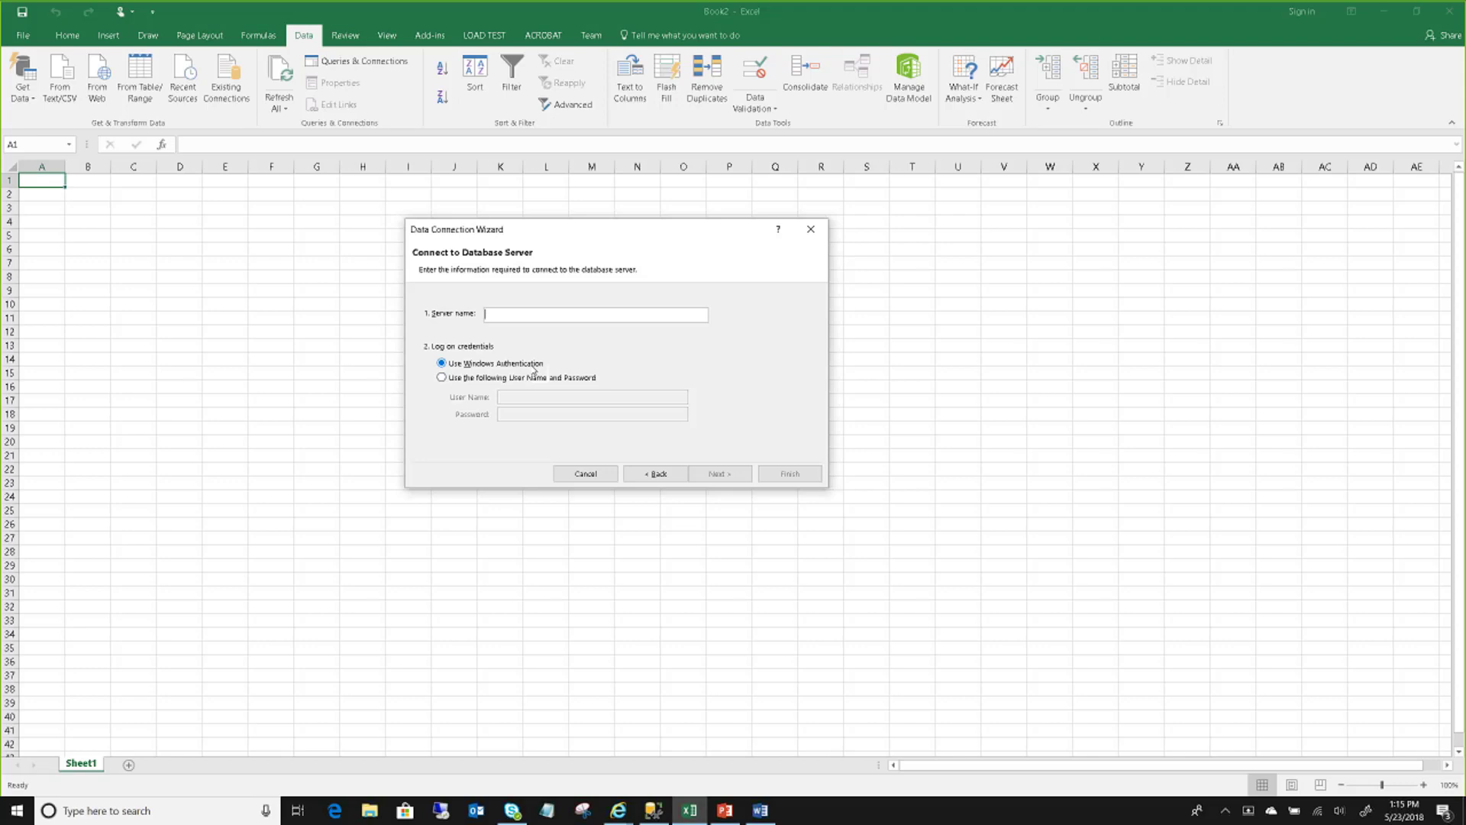
left_click(586, 474)
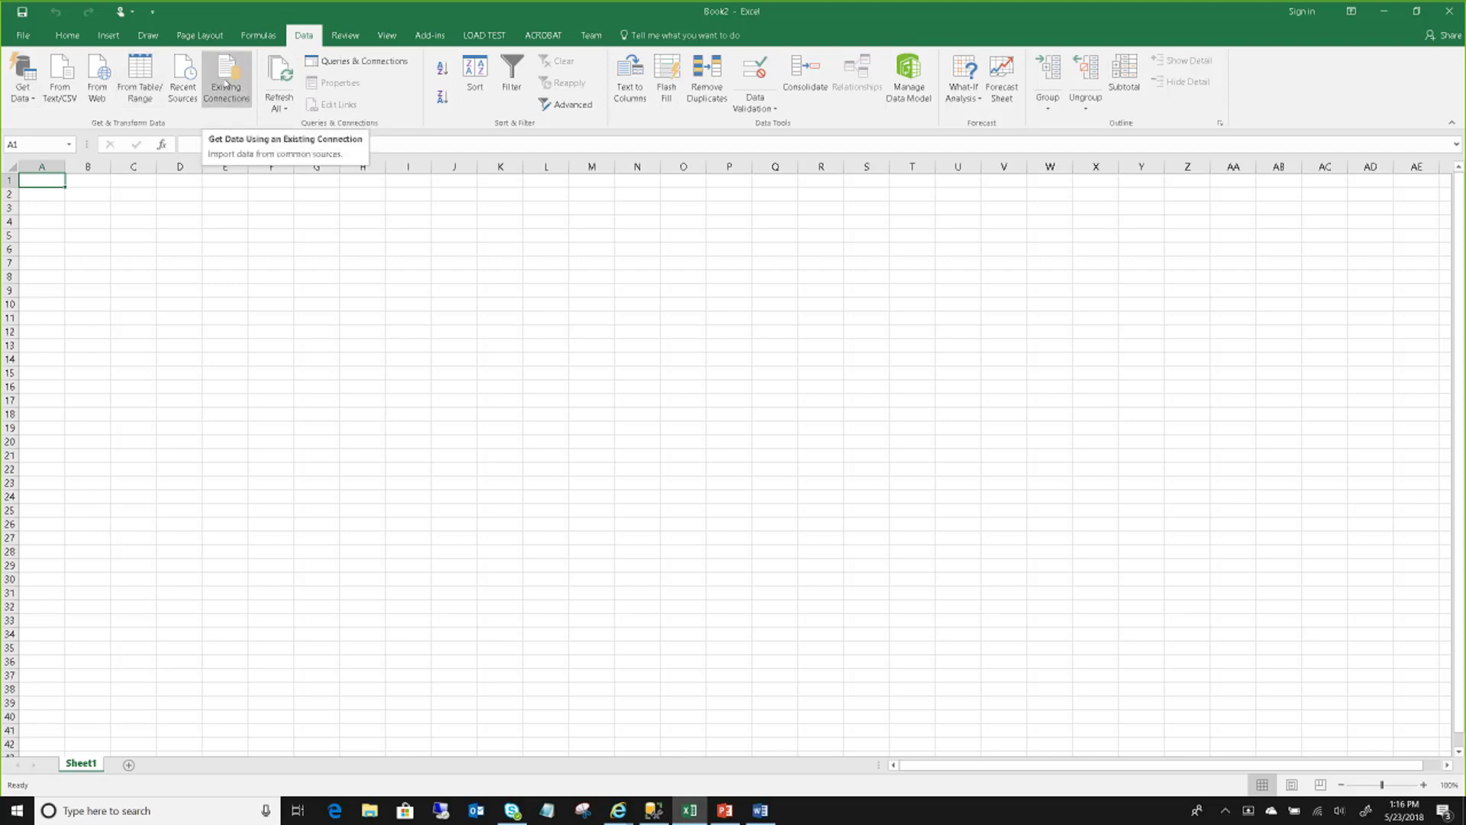
- Open the existing connection "rbsurfacebook LAWSONDWHR Employee Census Cube" and create a PivotTable from it on the current sheet
left_click(226, 84)
left_click_drag(888, 386, 887, 470)
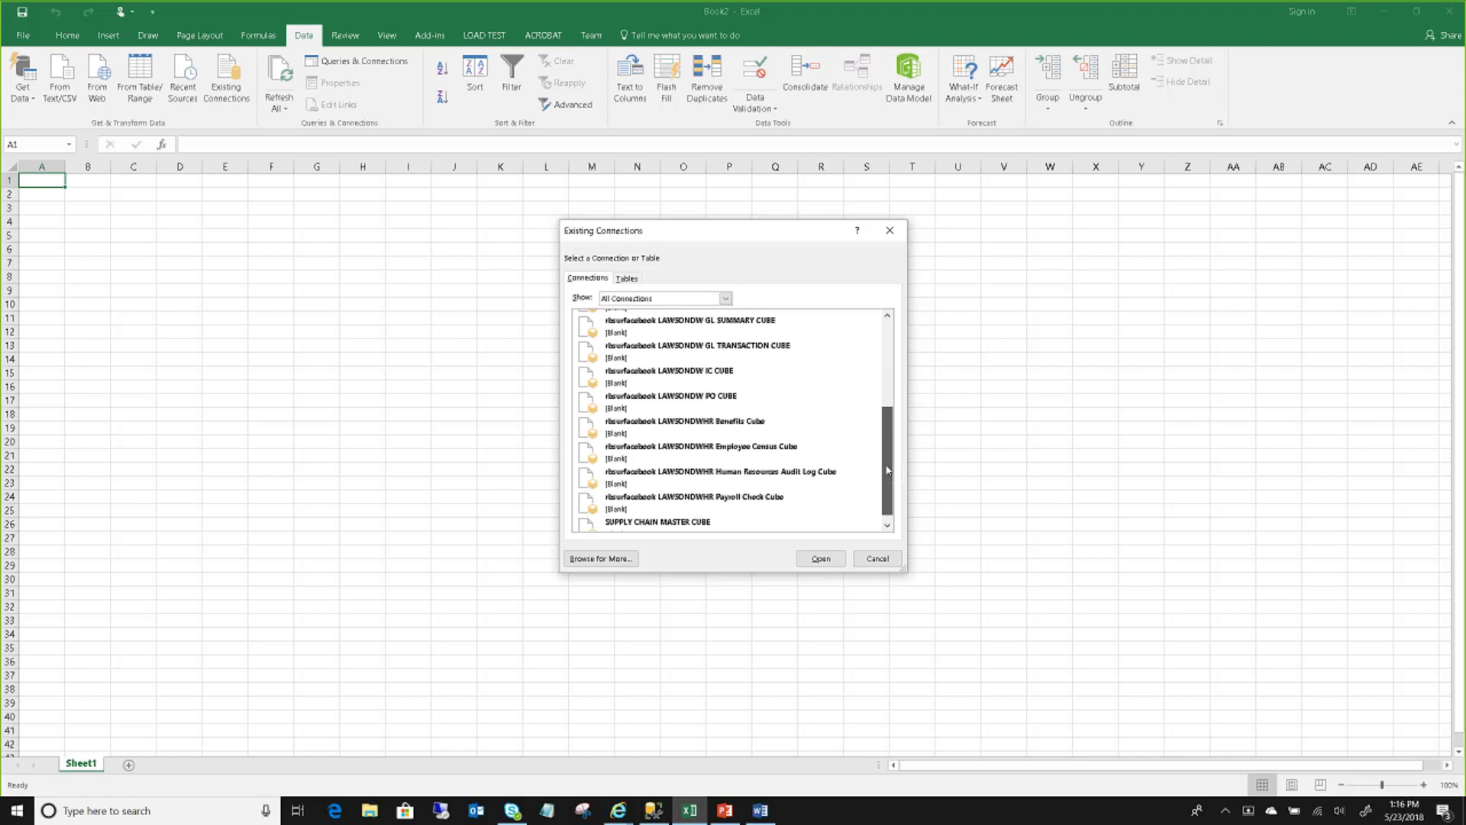
left_click(715, 451)
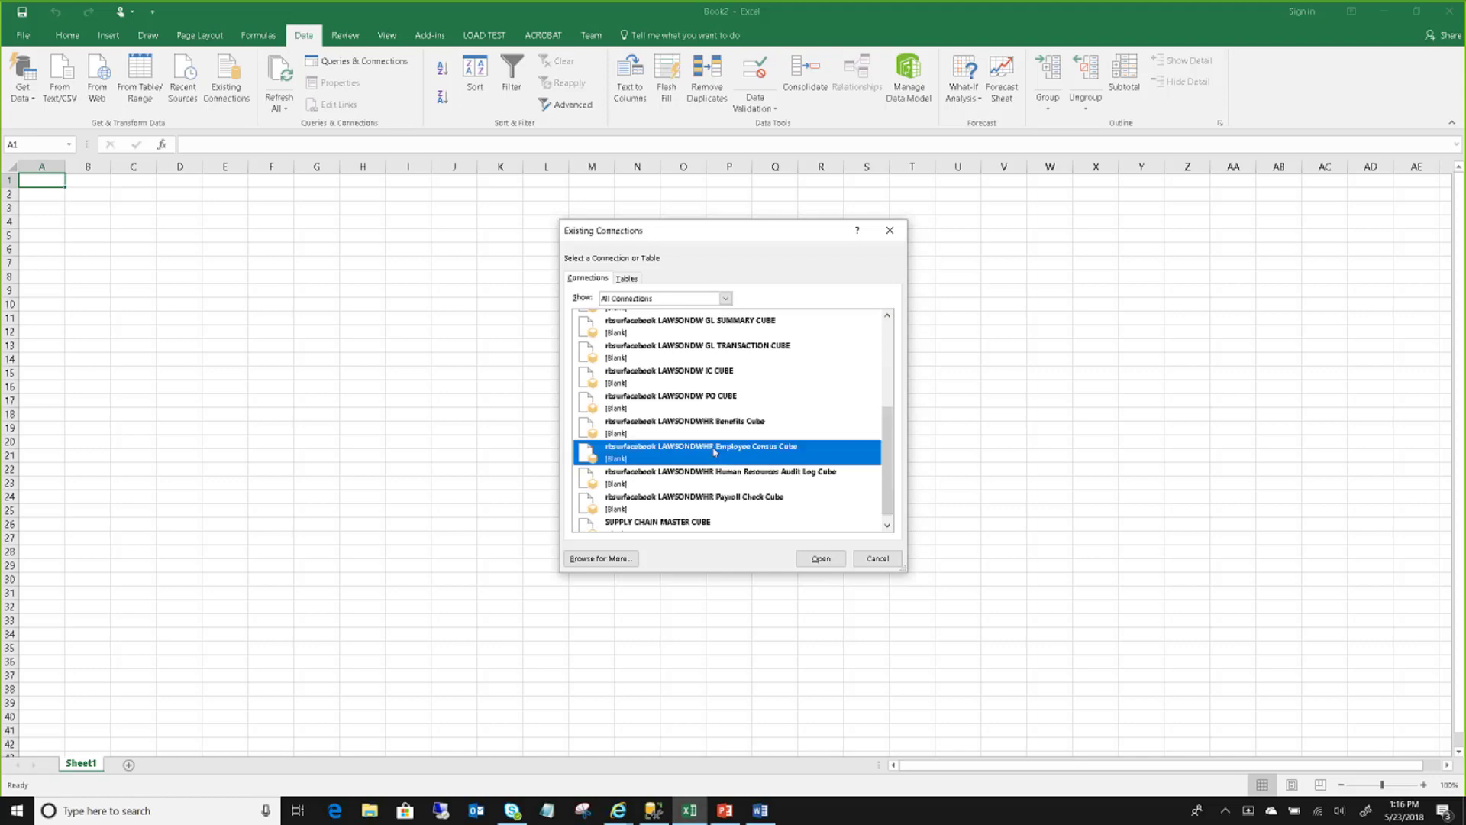
left_click(815, 560)
left_click(626, 443)
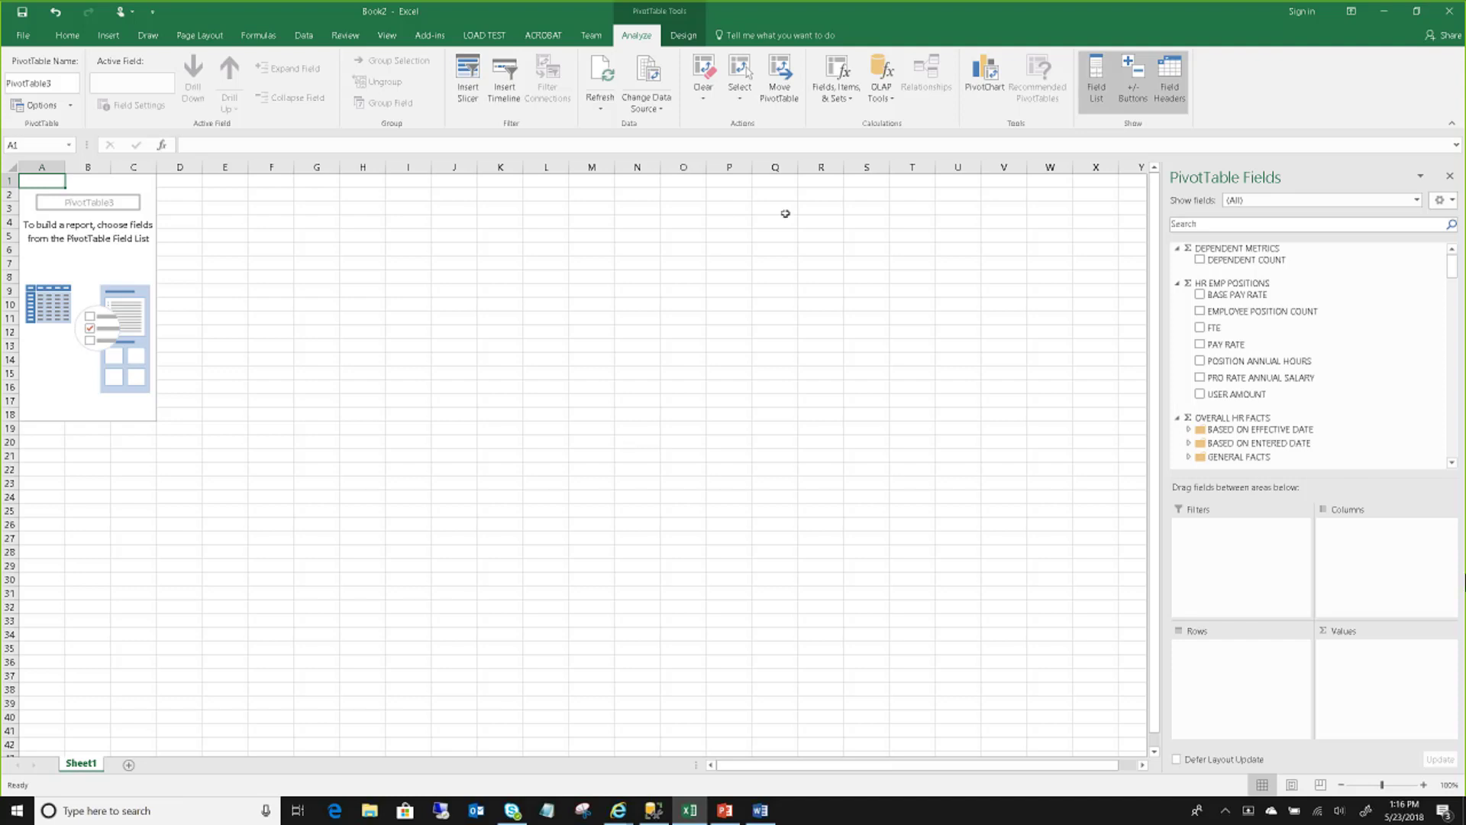
- Add ACTIVE COUNT EFF, from the effective-date group of OVERALL HR FACTS, to the PivotTable values
left_click(1178, 284)
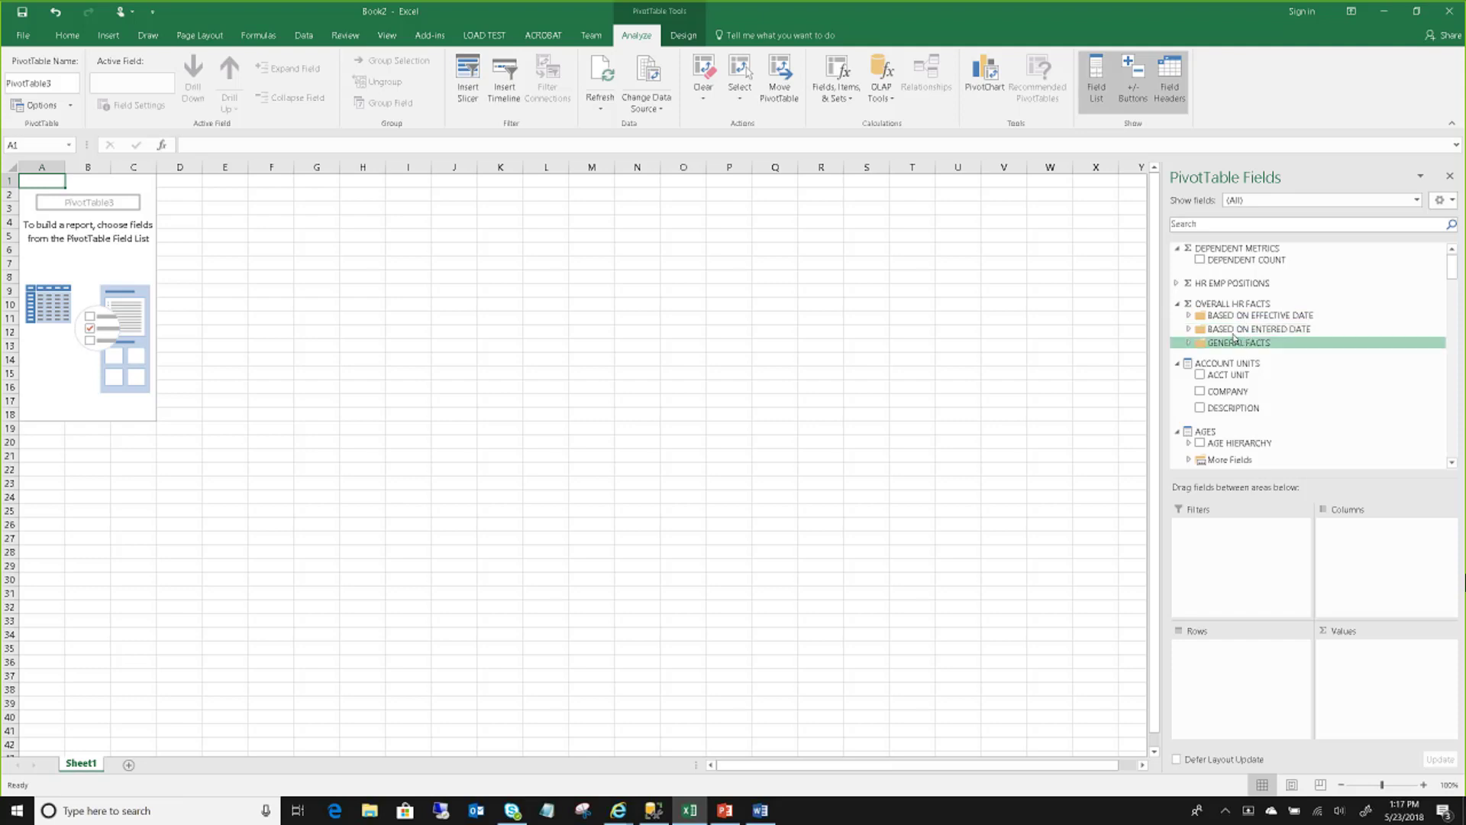
left_click(1189, 316)
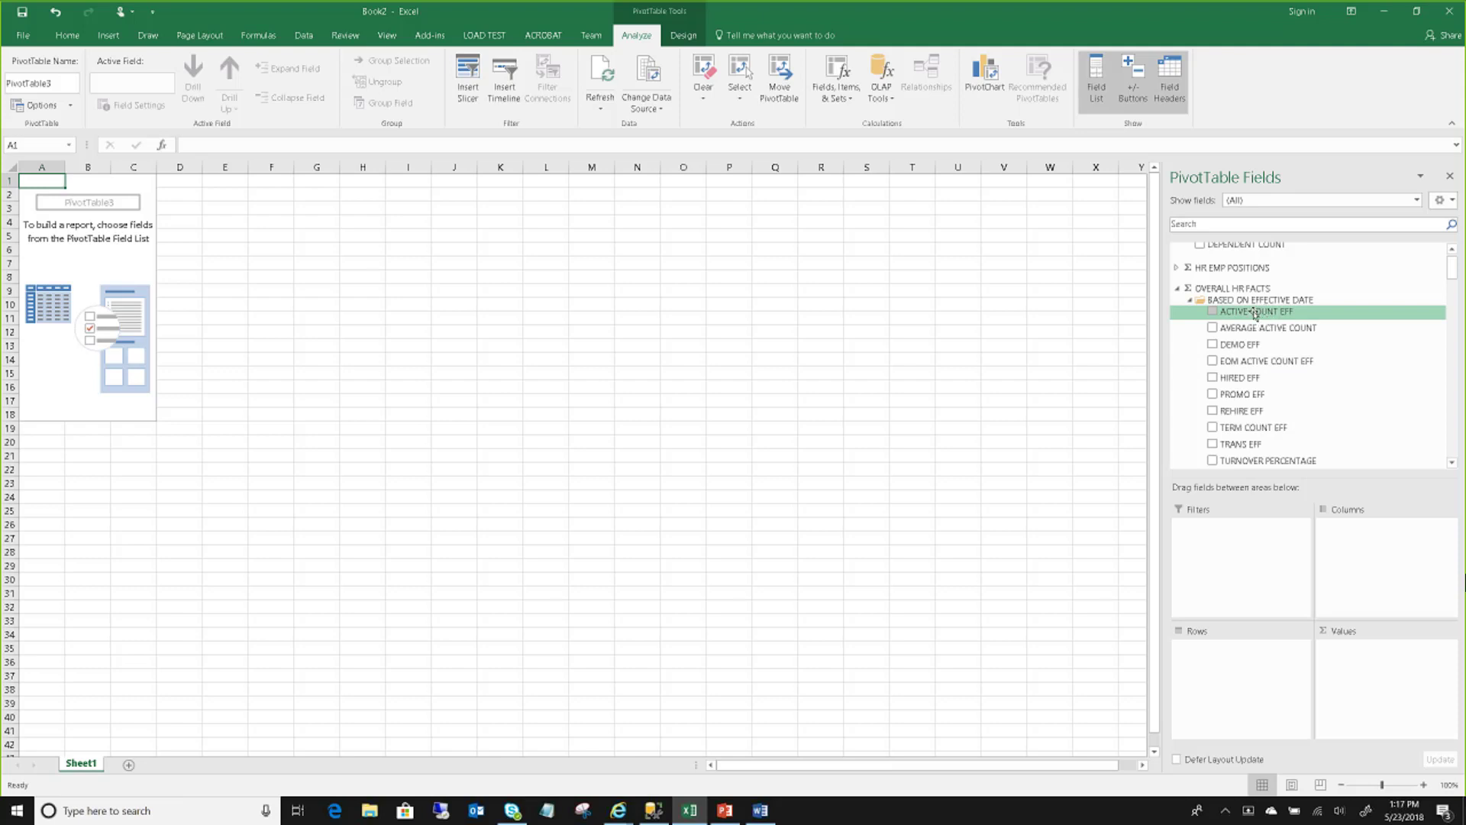
left_click_drag(1255, 314, 1358, 676)
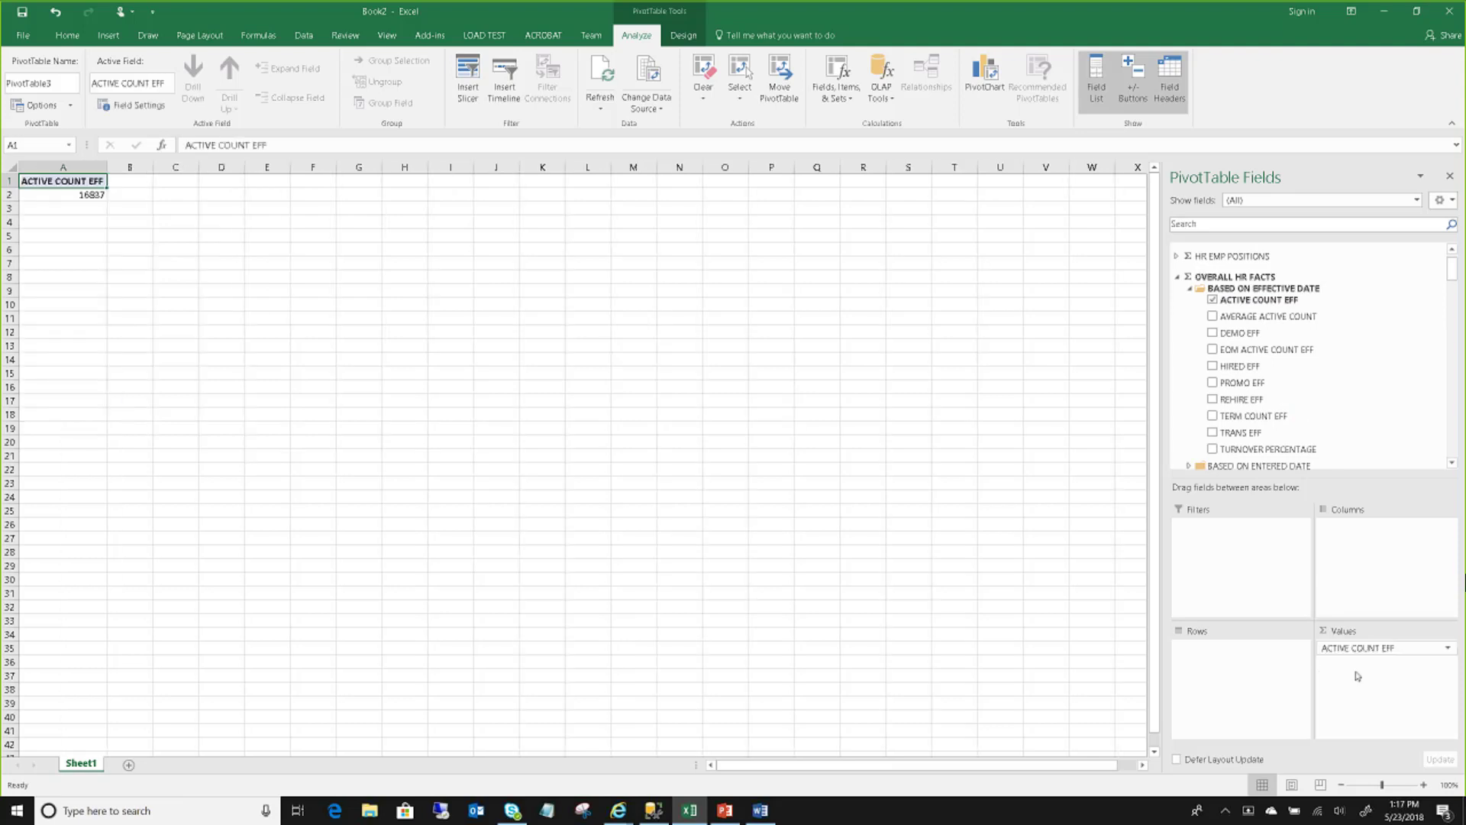
left_click_drag(1269, 316, 1368, 649)
left_click(79, 200)
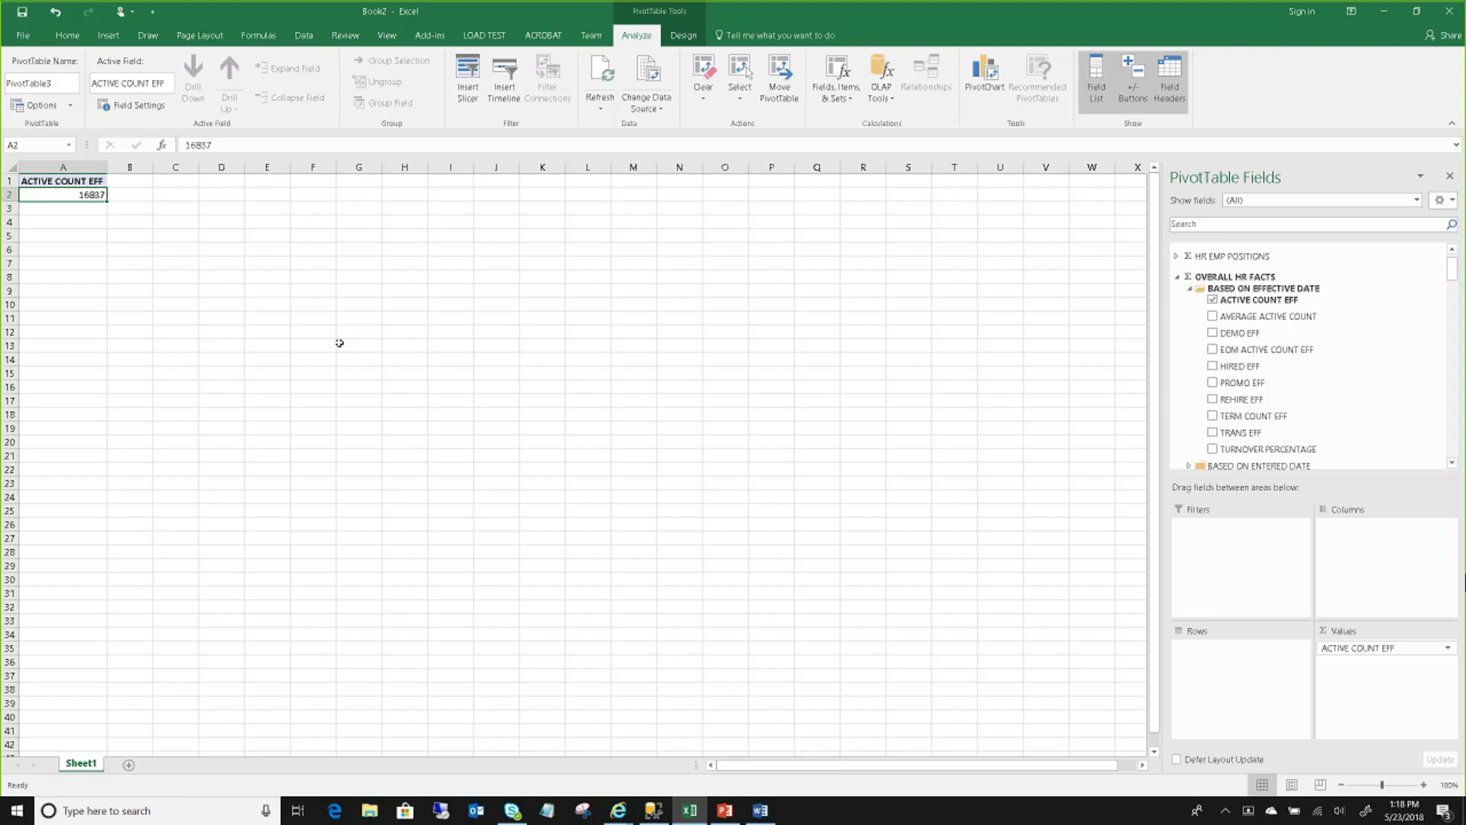
- Add HR PERIODS HIERARCHY as a report filter and limit it to 2009-FEBRUARY
left_click_drag(1453, 278, 1458, 402)
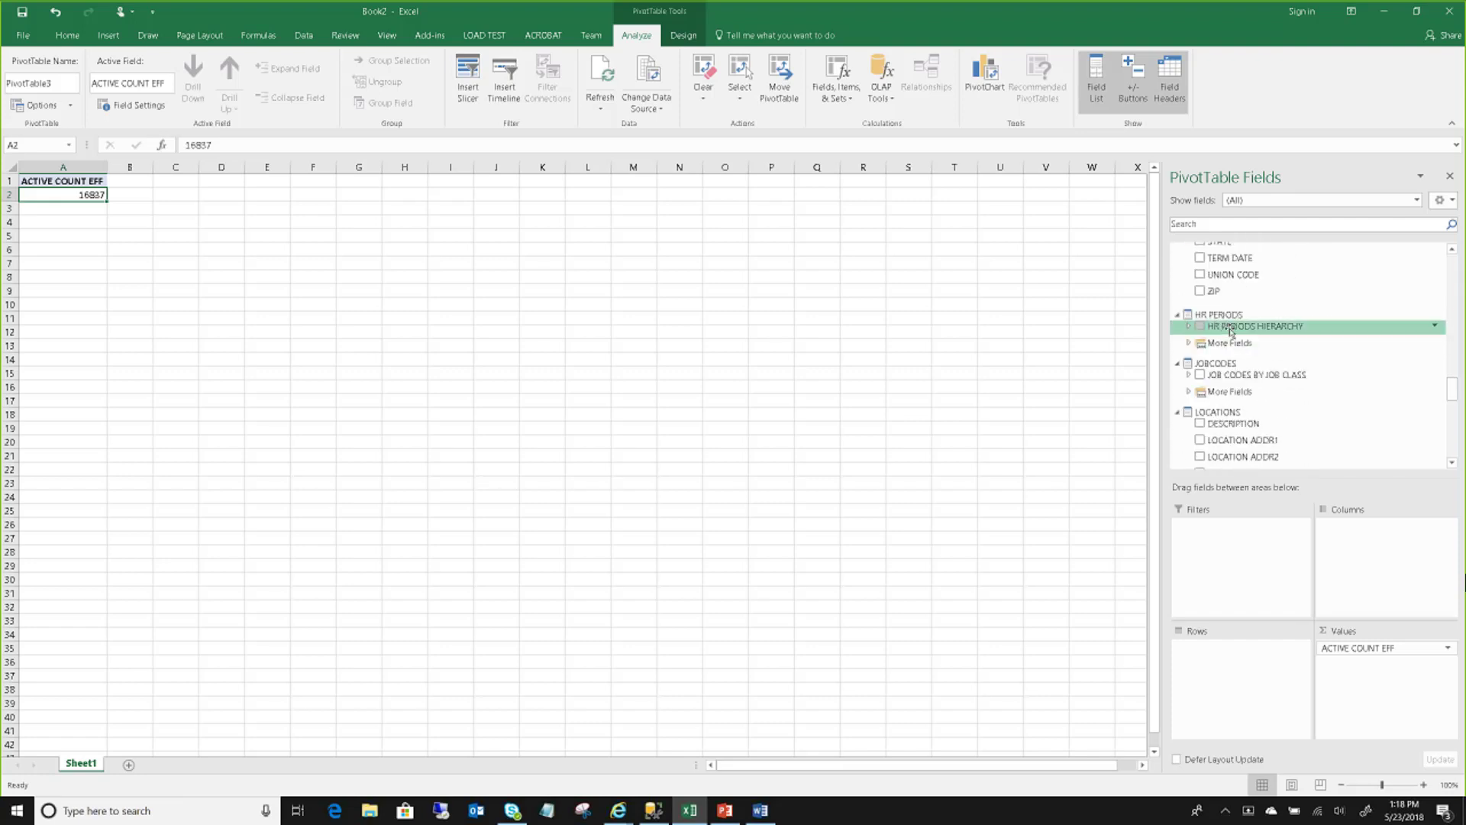
left_click_drag(1230, 330, 1229, 544)
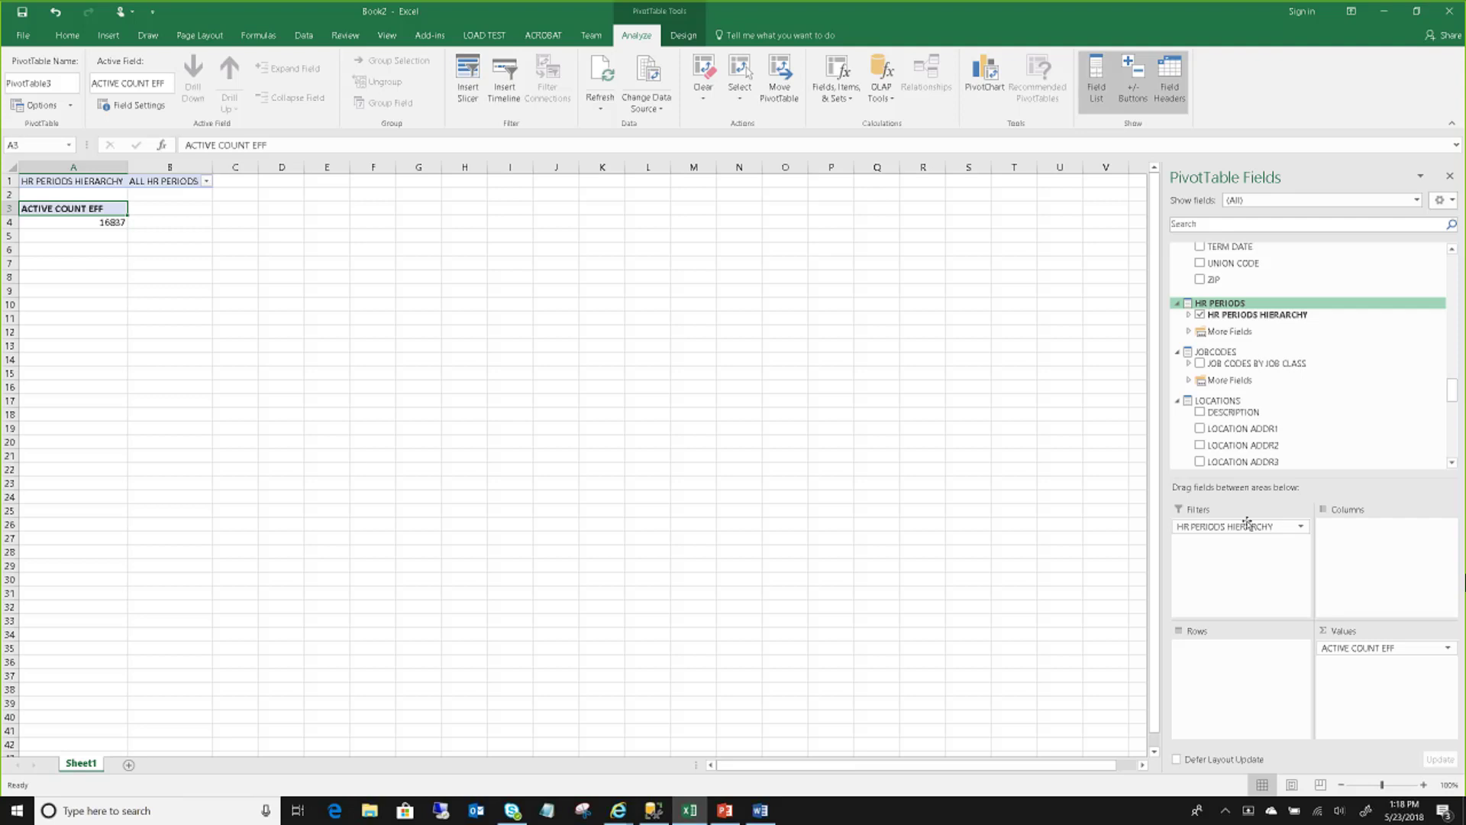
left_click(206, 181)
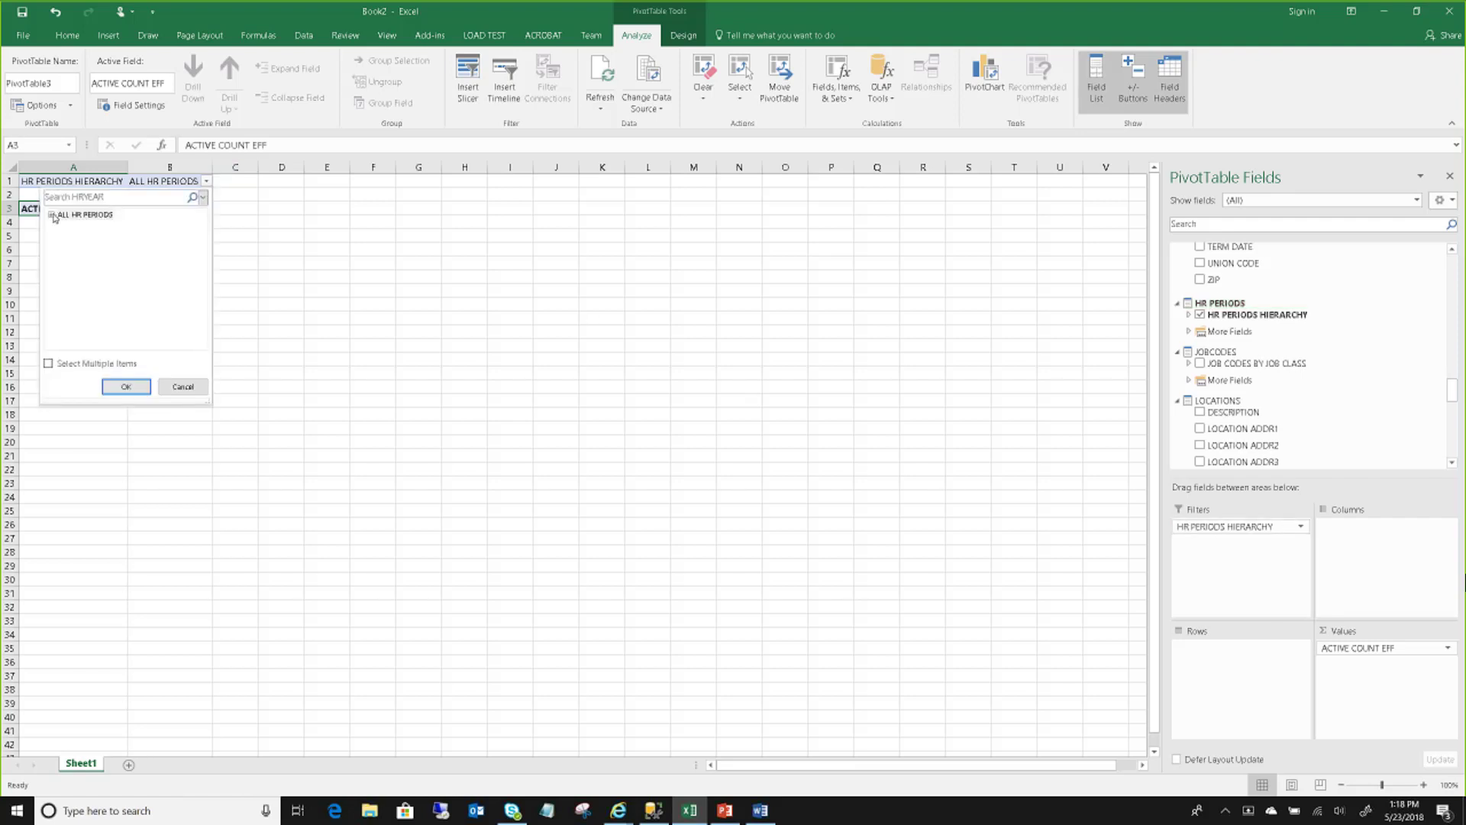
left_click(52, 214)
scroll(84, 267, "down", 3)
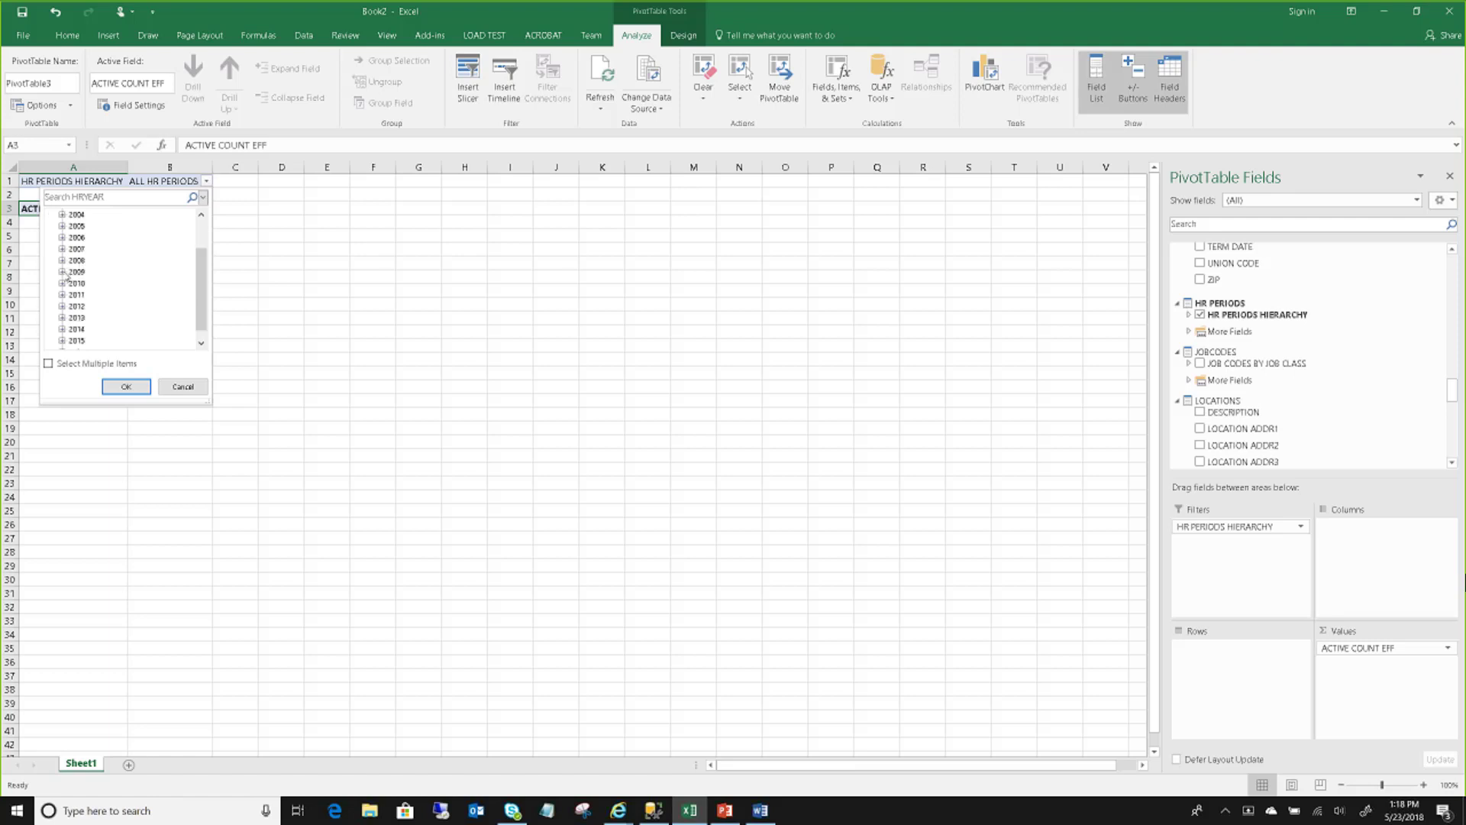
left_click(62, 271)
left_click(107, 237)
left_click(126, 386)
left_click(122, 223)
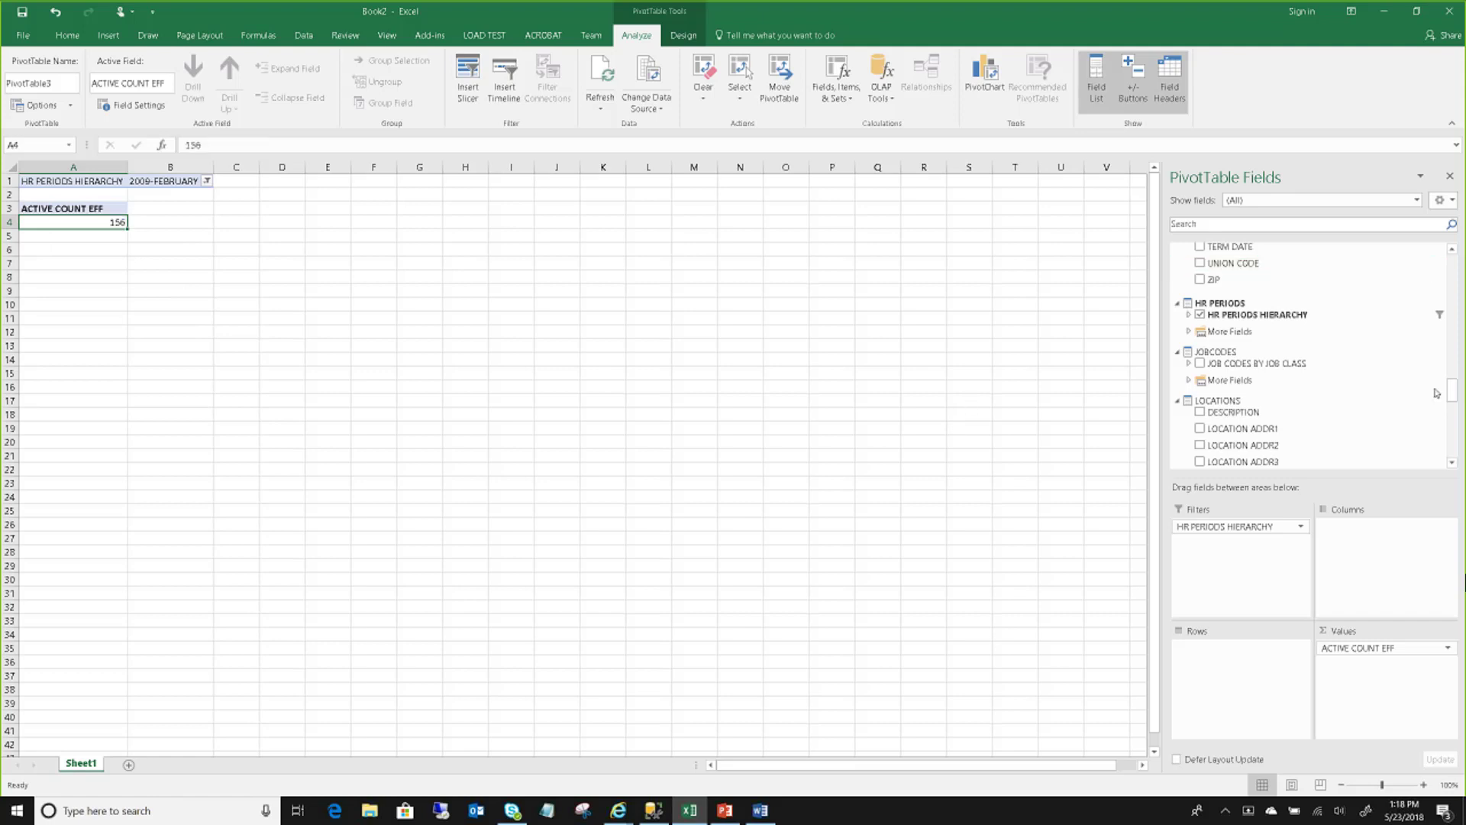
- Break down the active count with AGE HIERARCHY in the rows and GENDER in the columns
left_click_drag(1451, 394, 1449, 306)
left_click_drag(1317, 273, 1231, 655)
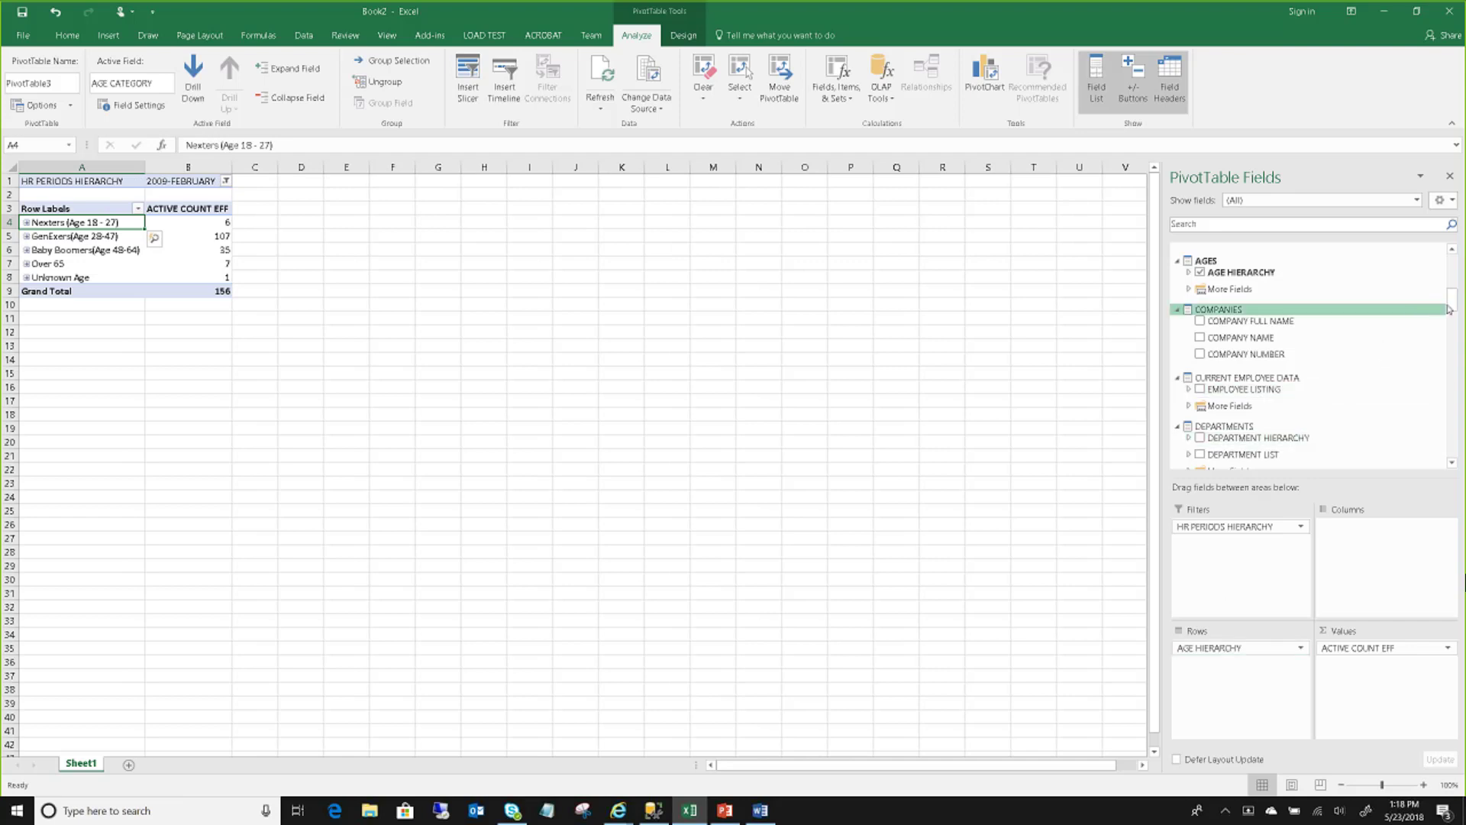
left_click_drag(1450, 305, 1461, 358)
left_click_drag(1258, 381, 1384, 548)
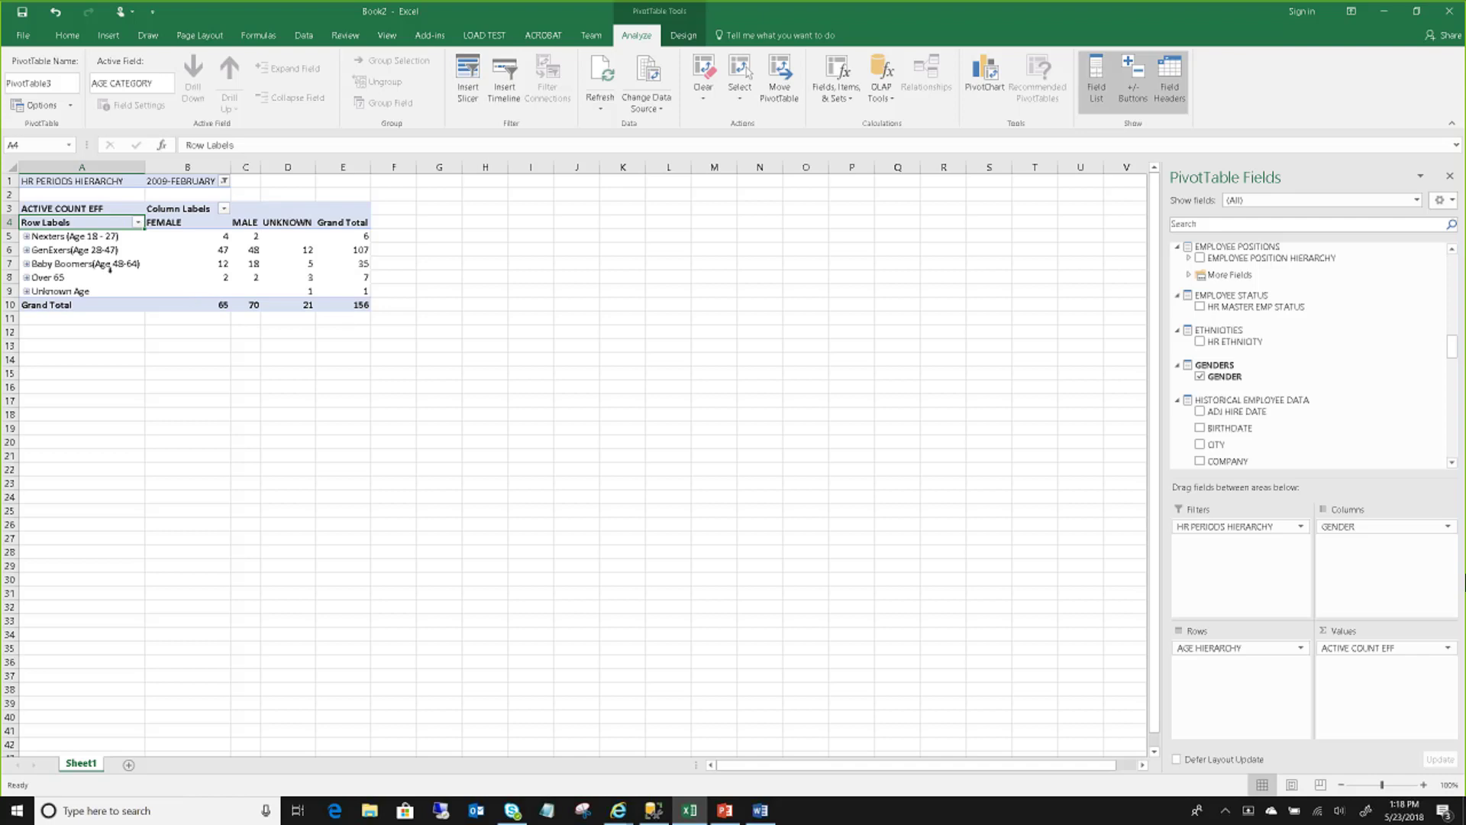
mouse_move(203, 254)
mouse_move(155, 258)
- Remove AGE HIERARCHY from the rows and move HR PERIODS HIERARCHY from the filters to the rows
left_click_drag(1204, 652, 1279, 389)
left_click(1200, 649)
left_click_drag(1235, 341, 1274, 409)
left_click_drag(1252, 532, 1248, 661)
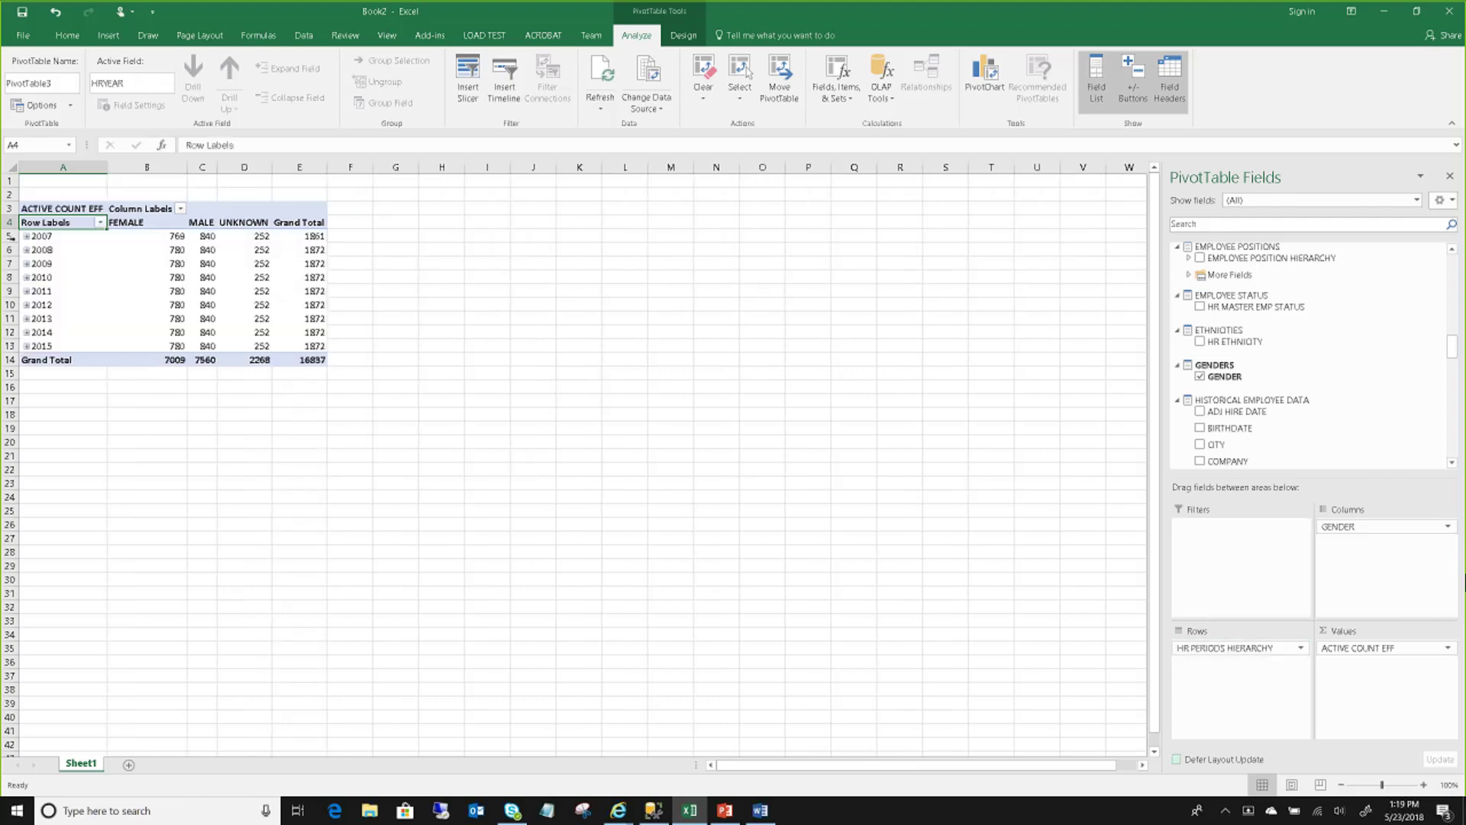
- Filter the row labels to 2008 only and expand that year into its months
left_click(100, 222)
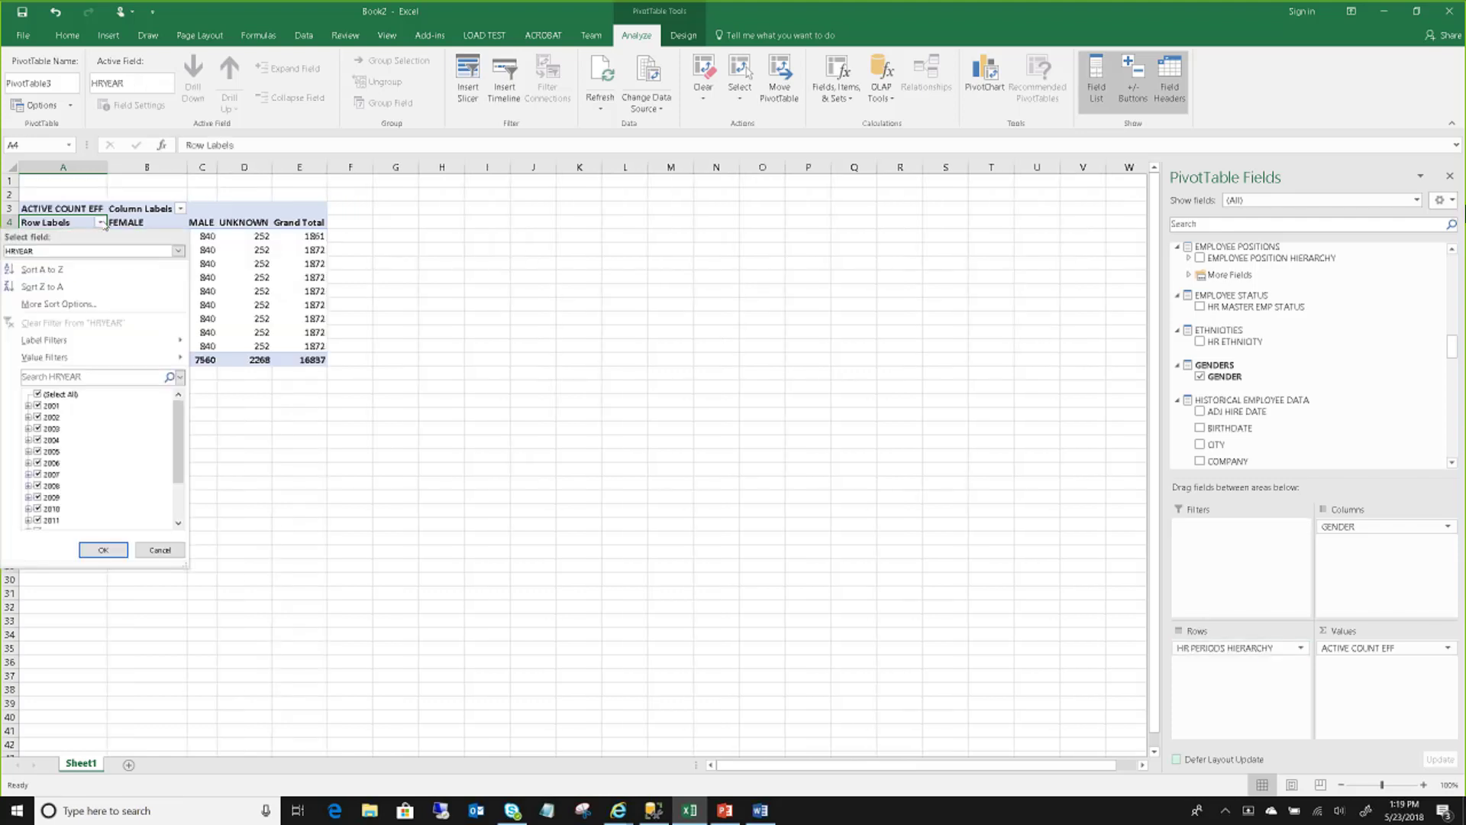
left_click(38, 394)
left_click(39, 489)
left_click(103, 550)
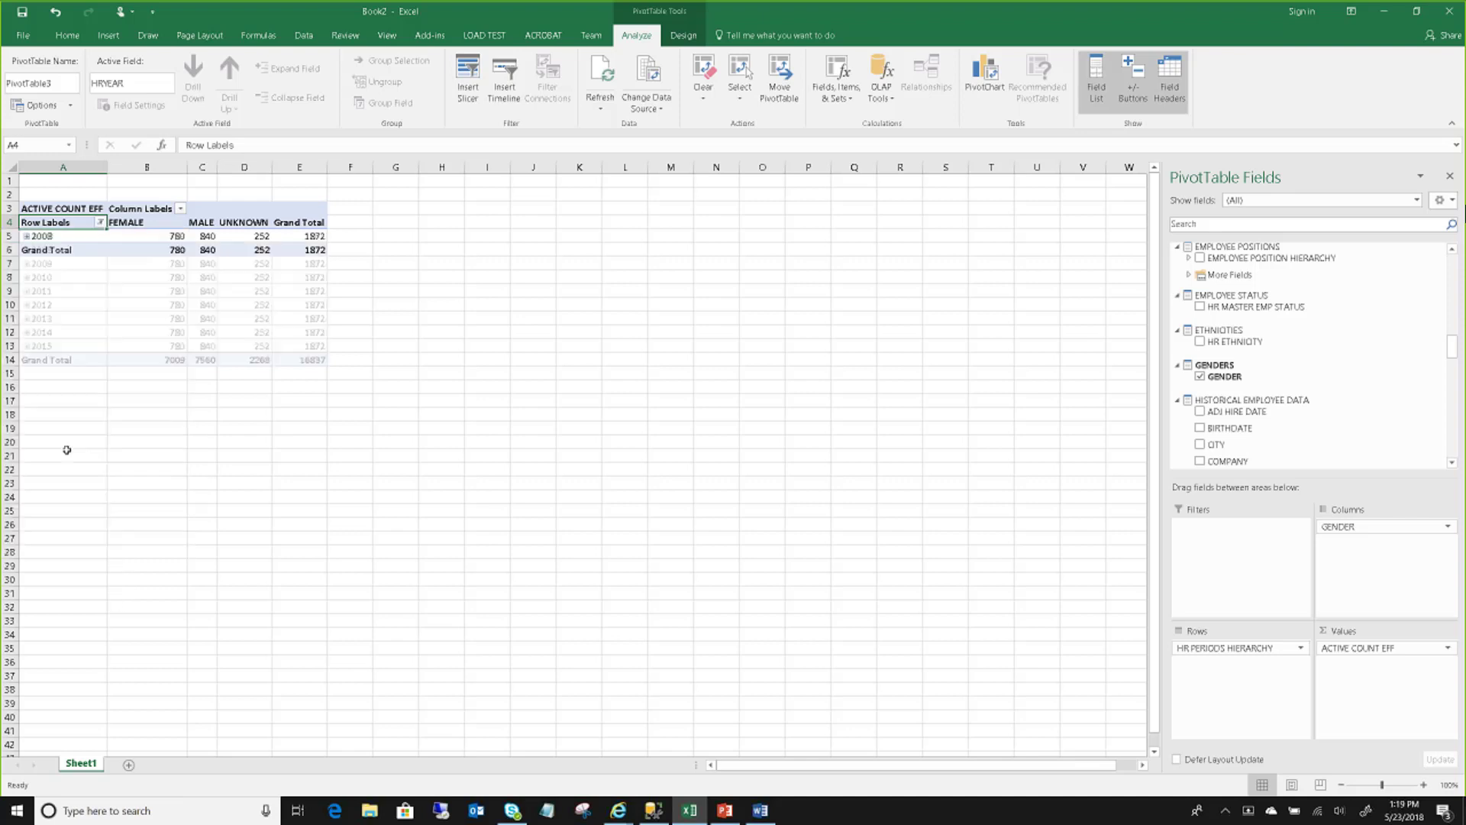
left_click(27, 236)
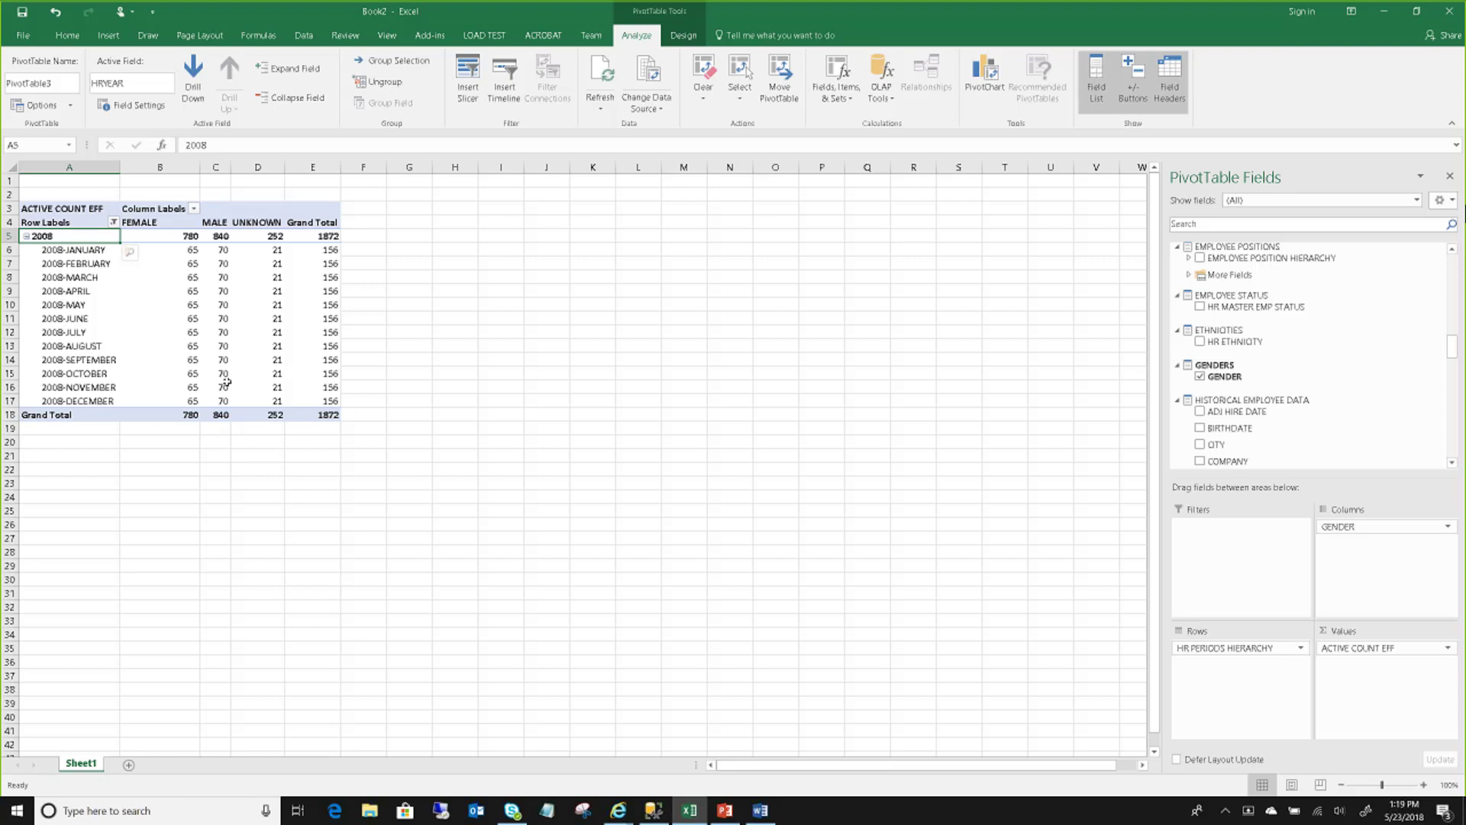
left_click(87, 250)
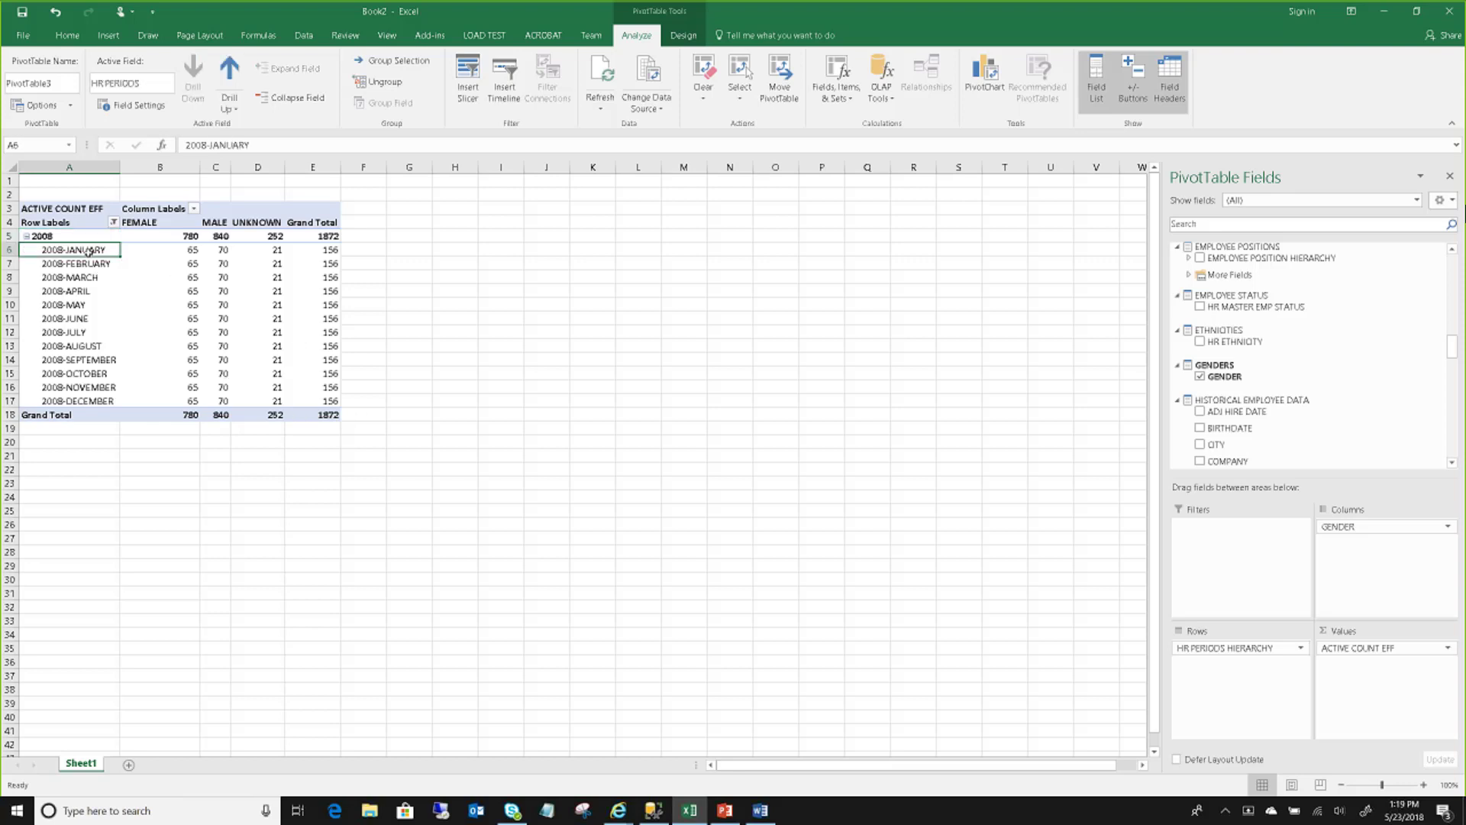
mouse_move(87, 251)
mouse_move(192, 386)
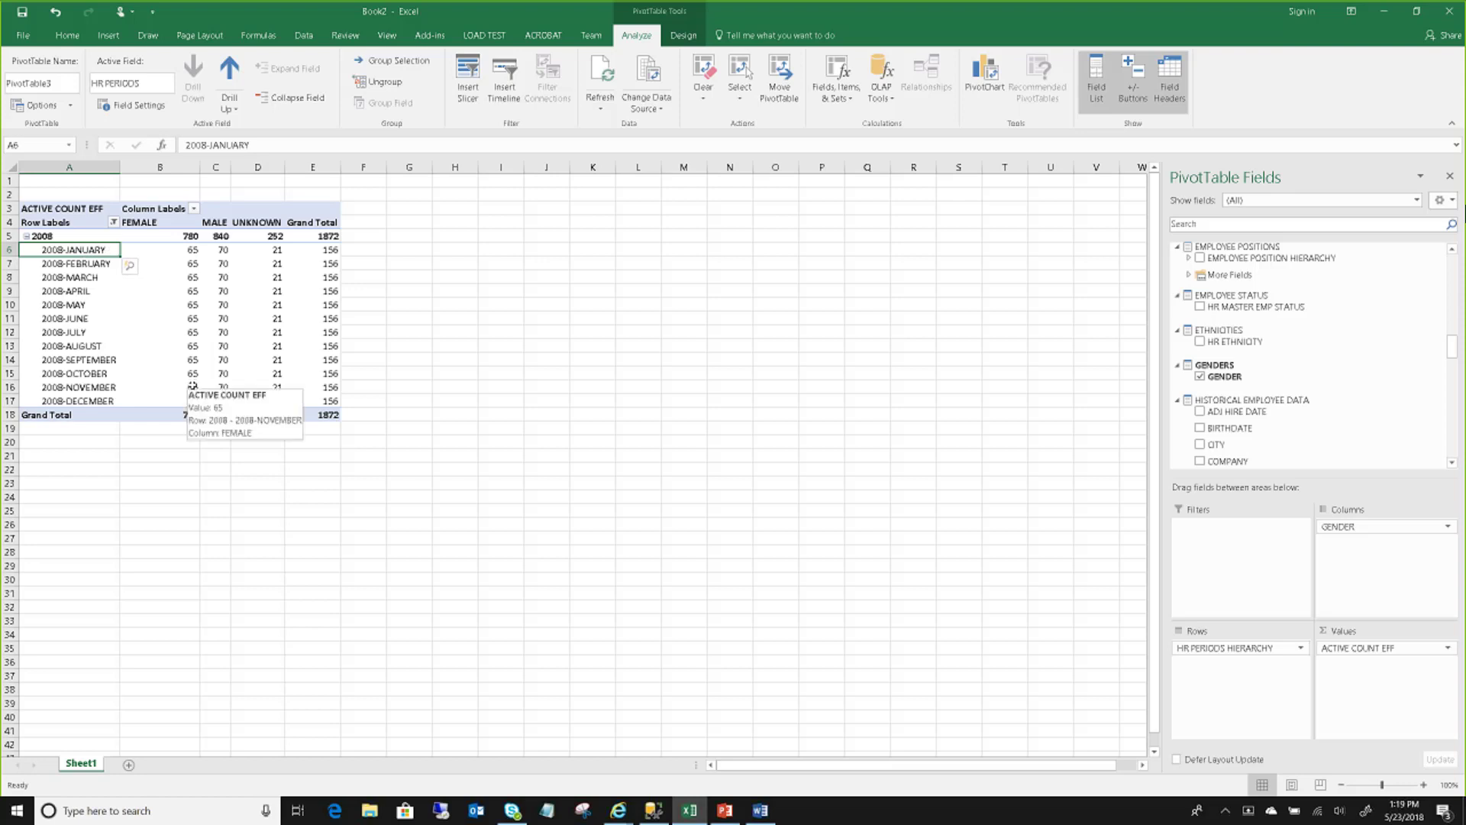
mouse_move(261, 361)
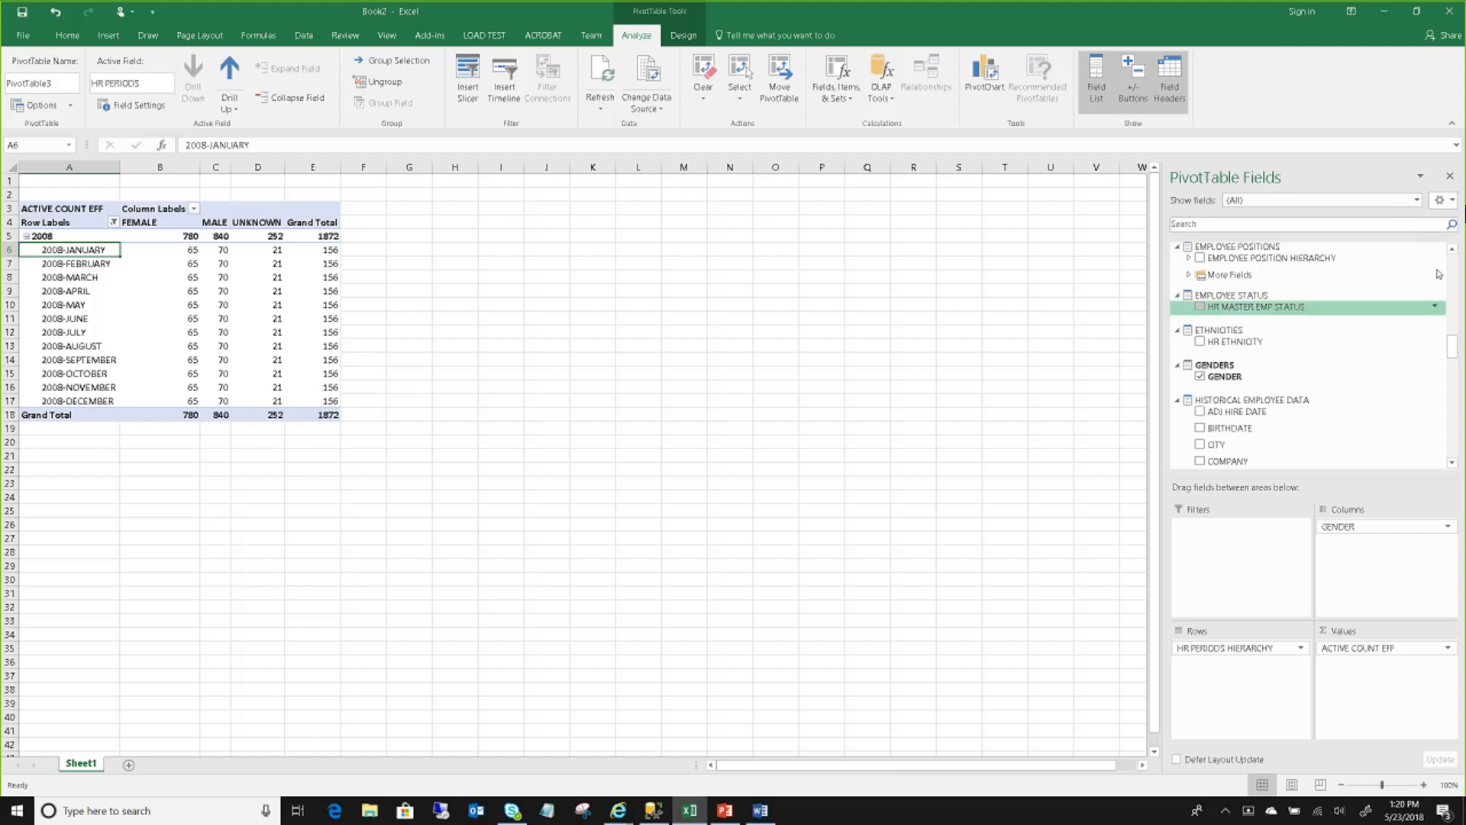
- Move HR PERIODS HIERARCHY from the rows back to the report filters
left_click_drag(1455, 351, 1456, 276)
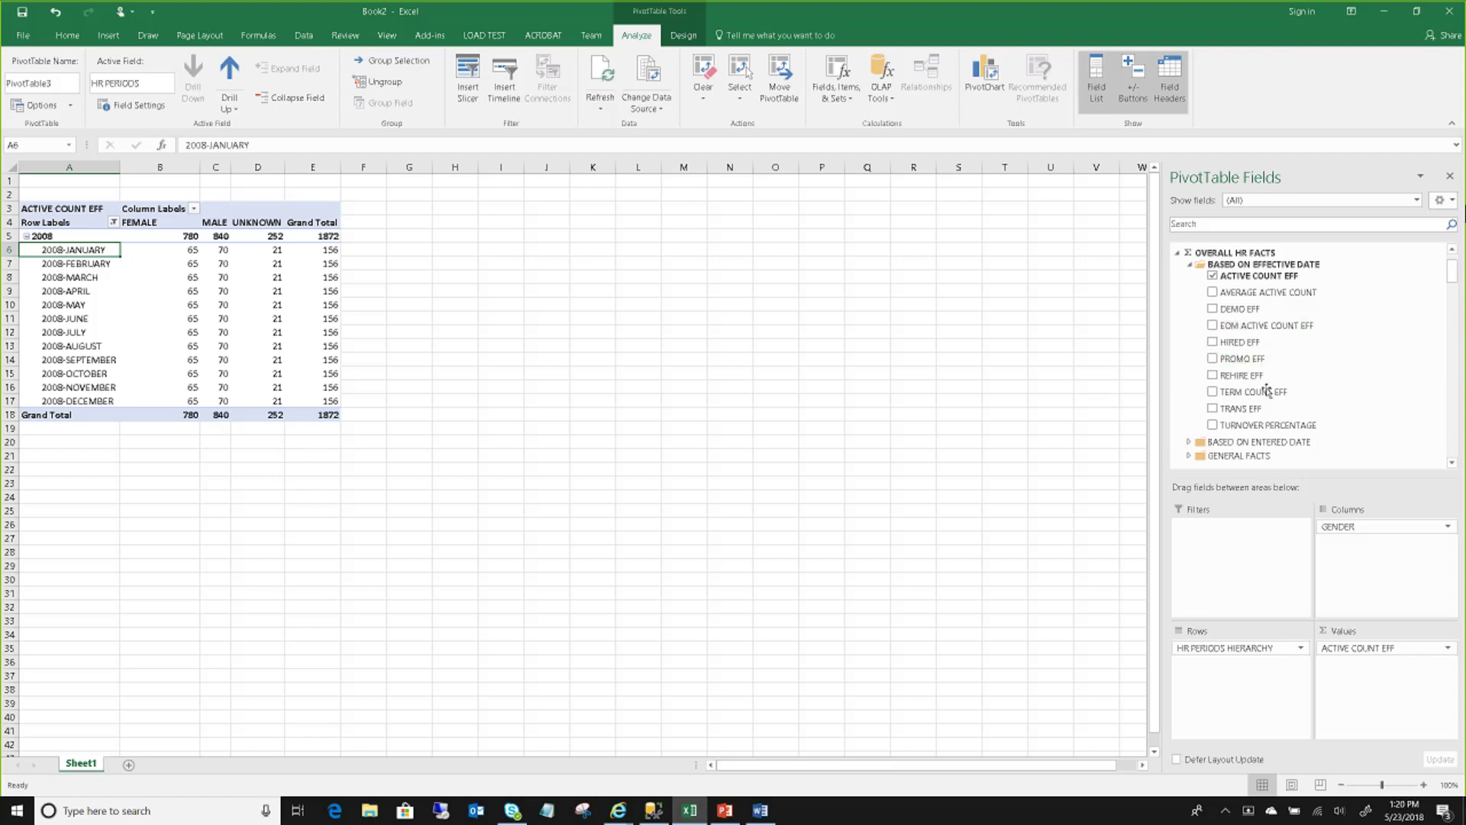
left_click_drag(1266, 378, 1298, 374)
mouse_move(277, 275)
left_click(1238, 649)
left_click_drag(1239, 650, 1221, 531)
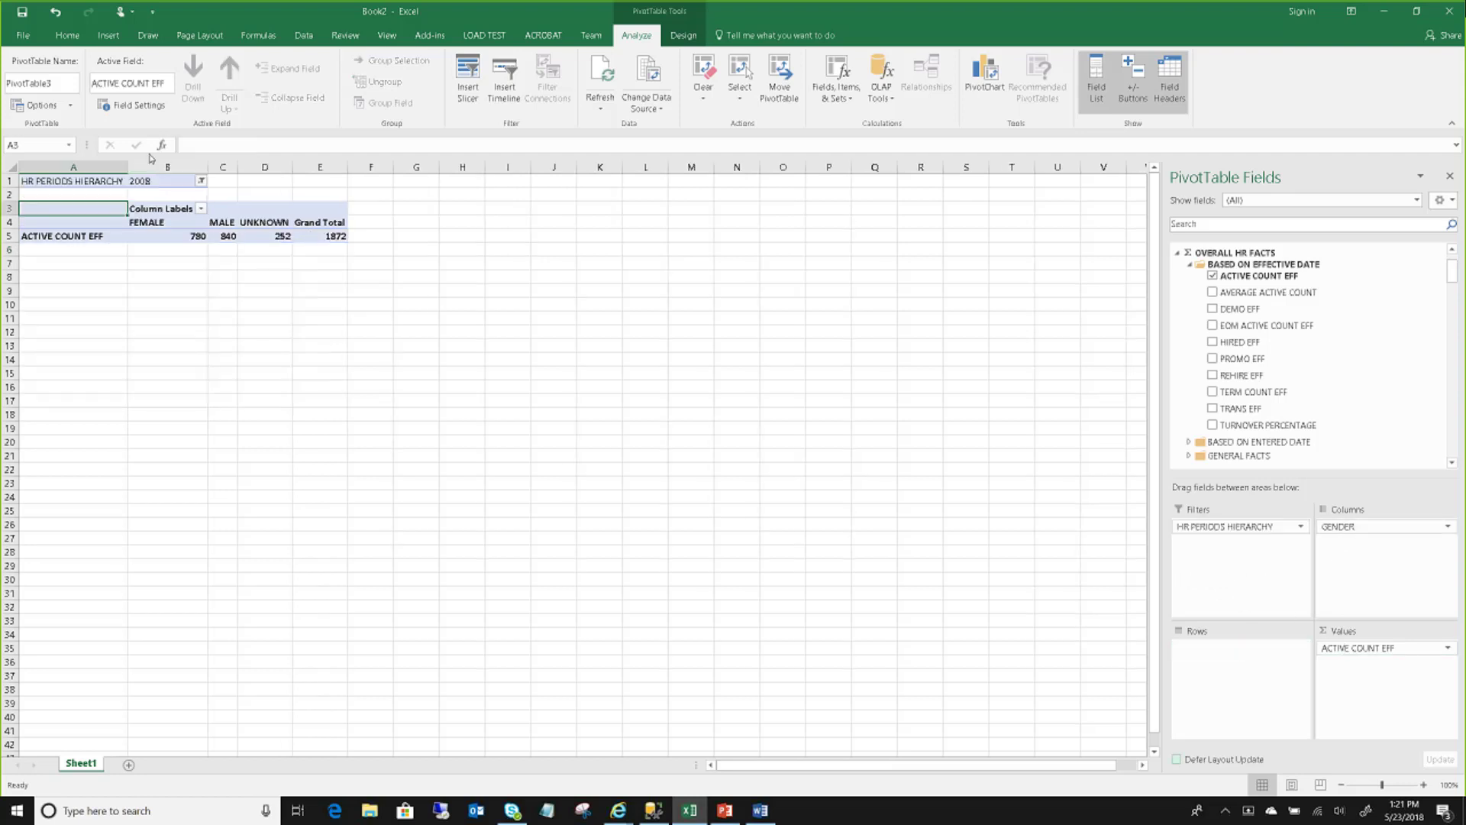
- Set the HR PERIODS HIERARCHY filter to 2009-MAY only
left_click(201, 181)
left_click(53, 217)
scroll(95, 309, "down", 3)
double_click(68, 263)
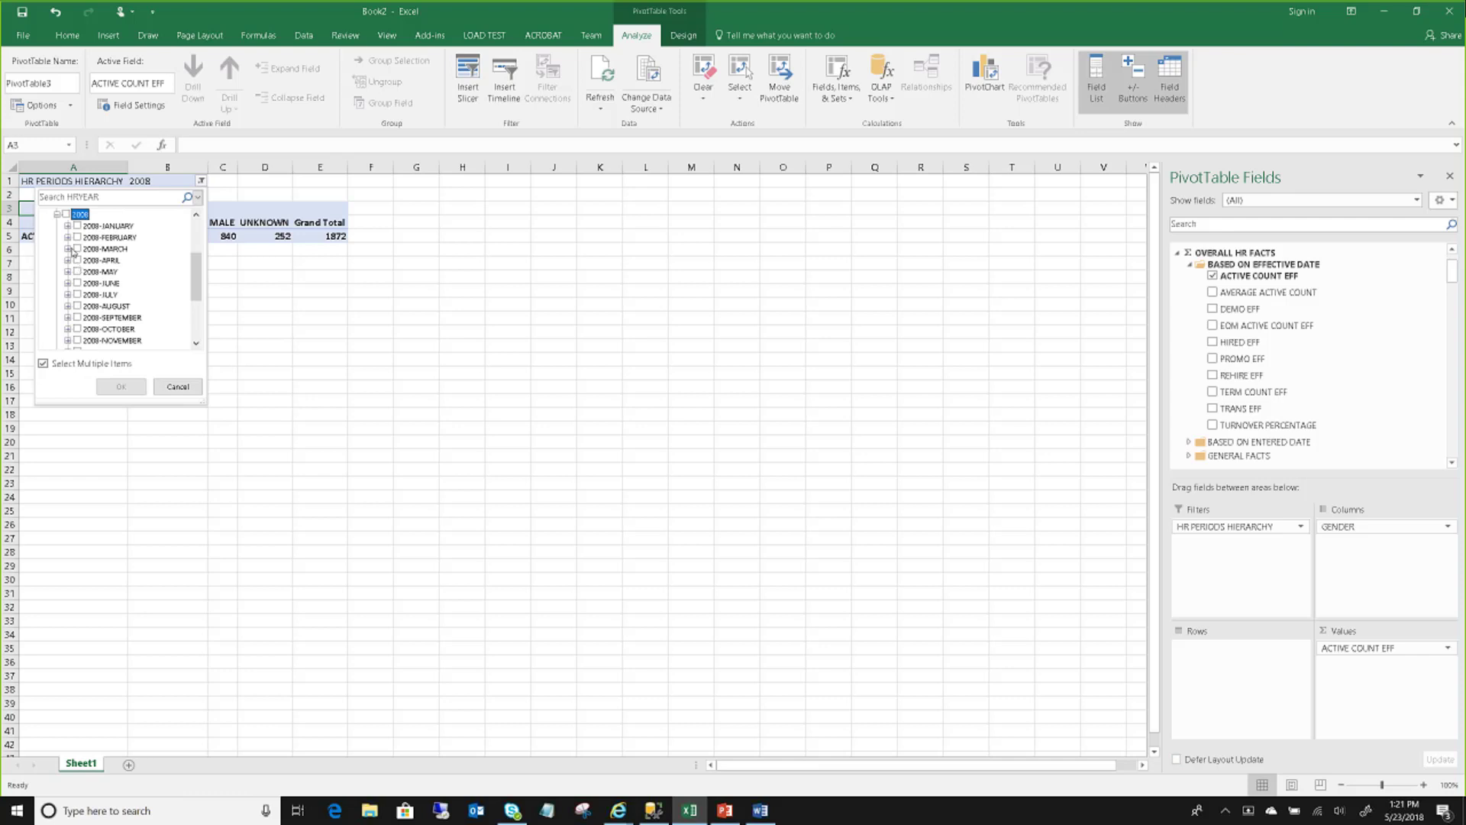
left_click(57, 214)
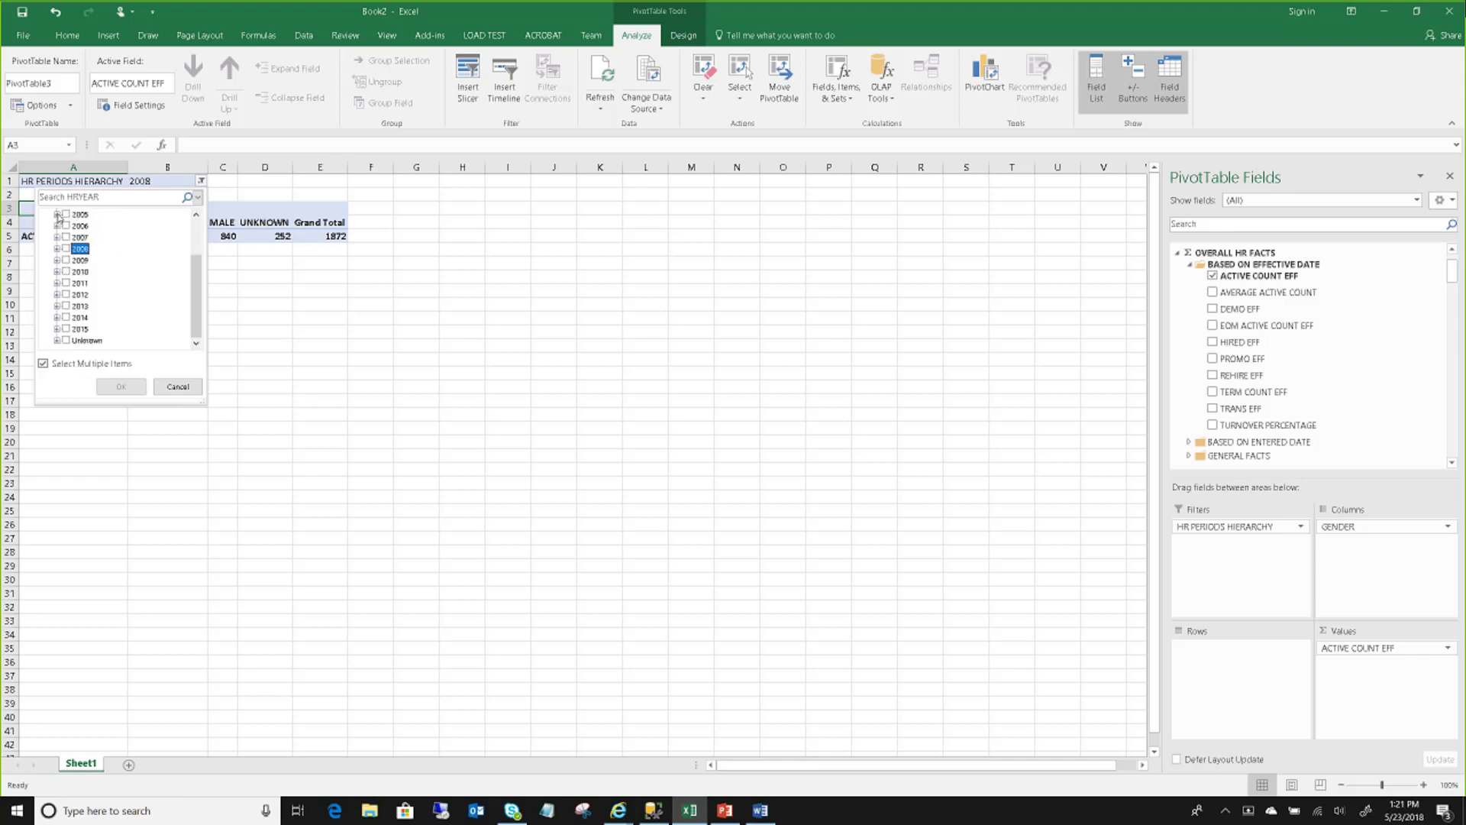
left_click(56, 261)
left_click(82, 272)
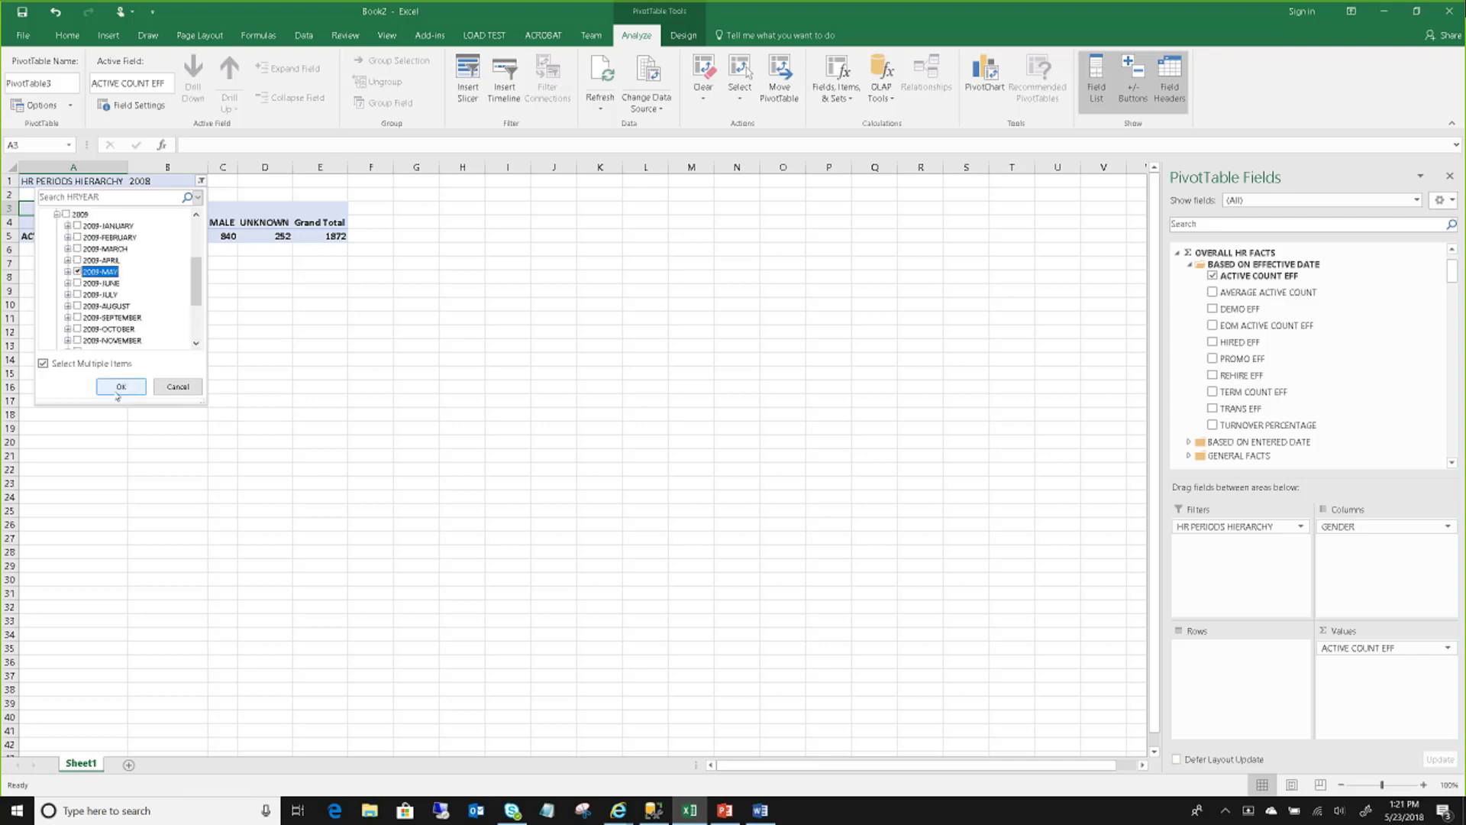
left_click(120, 386)
- Remove GENDER from the columns and add ACTIVE EFF, from SHOW ACTIVE ONLY EFF, as a second report filter
left_click_drag(1384, 525, 1301, 418)
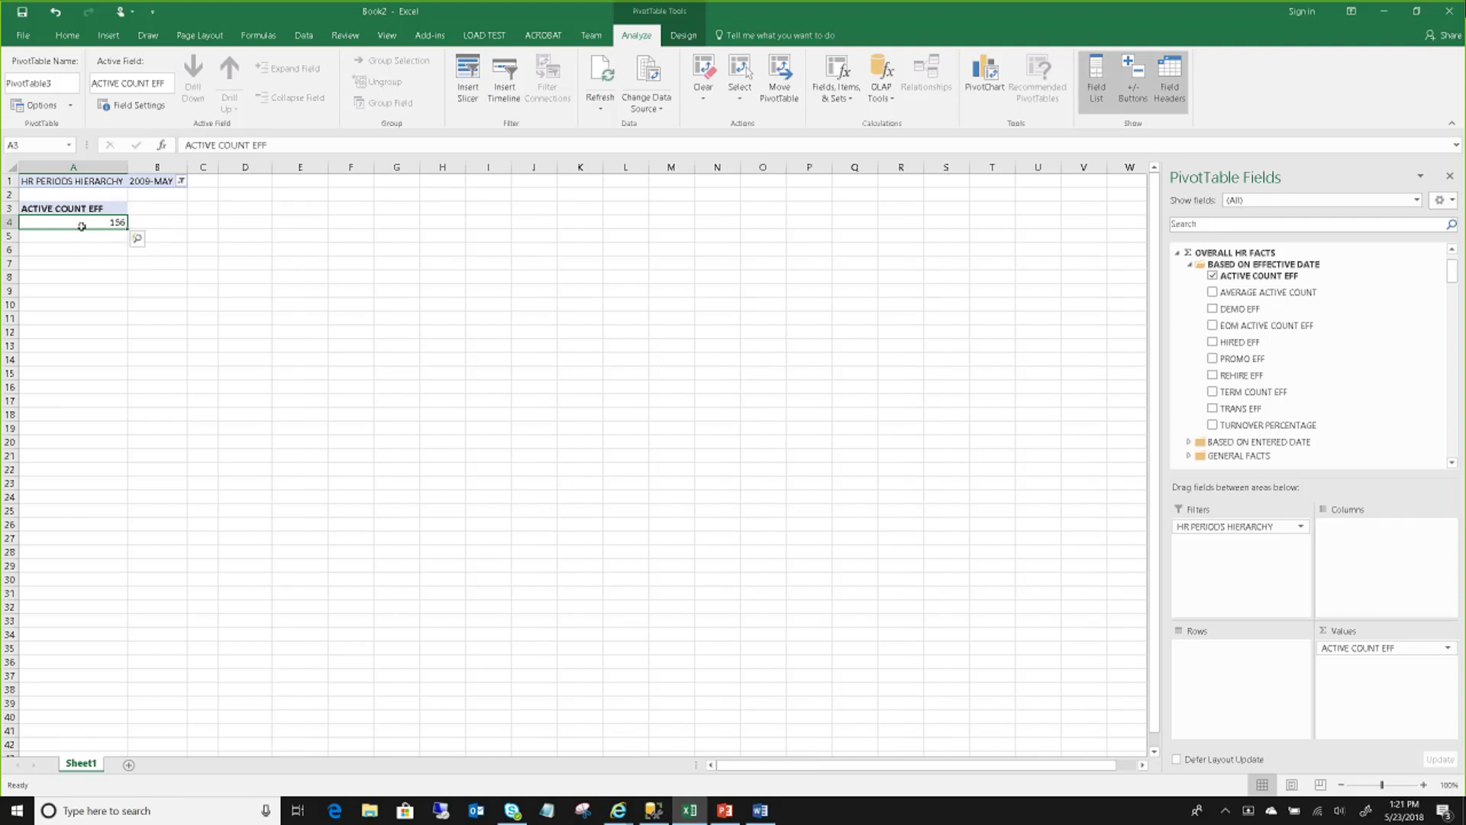
left_click(82, 226)
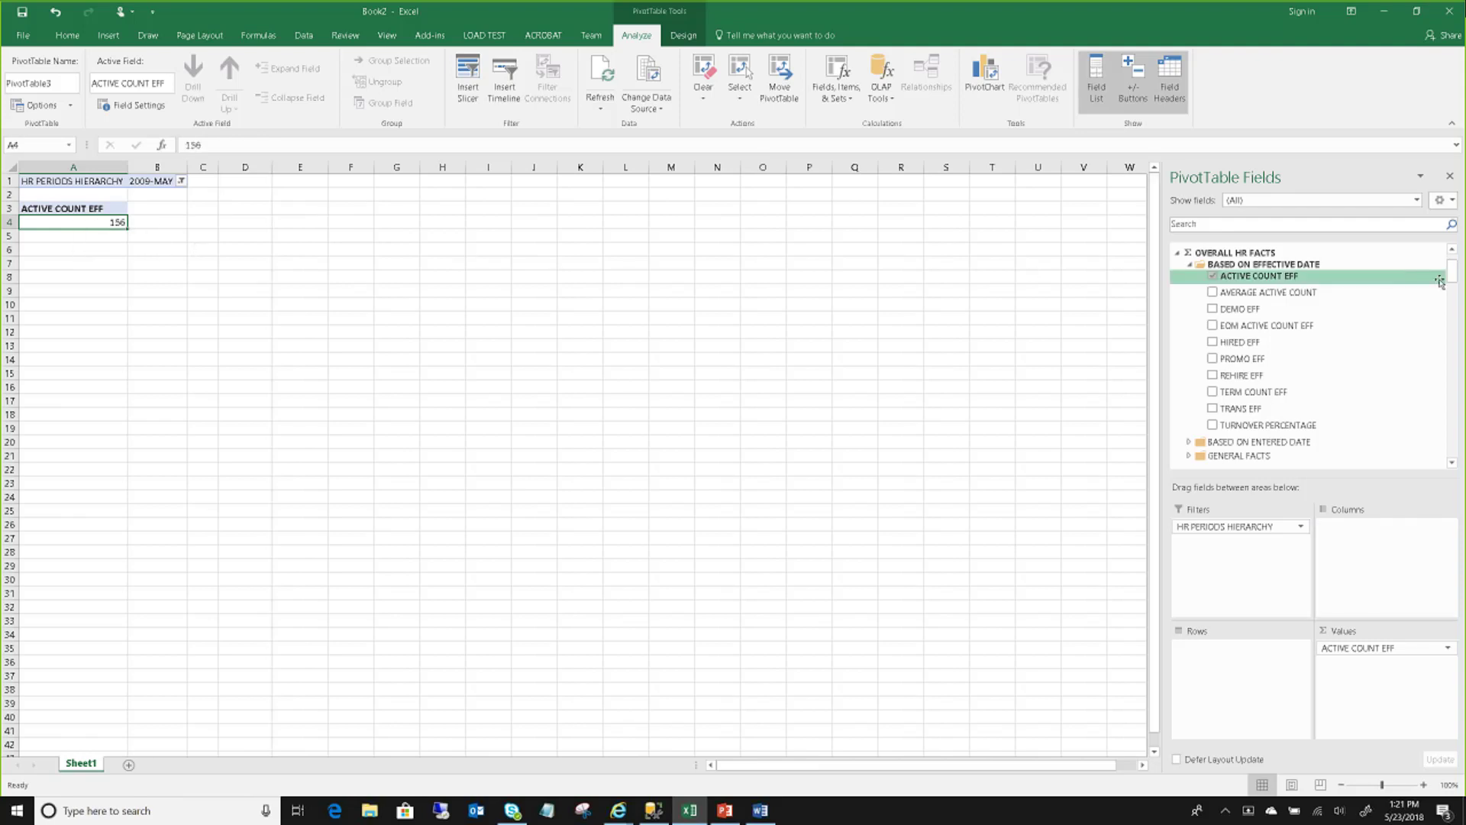
left_click_drag(1449, 278, 1453, 439)
left_click(1282, 367)
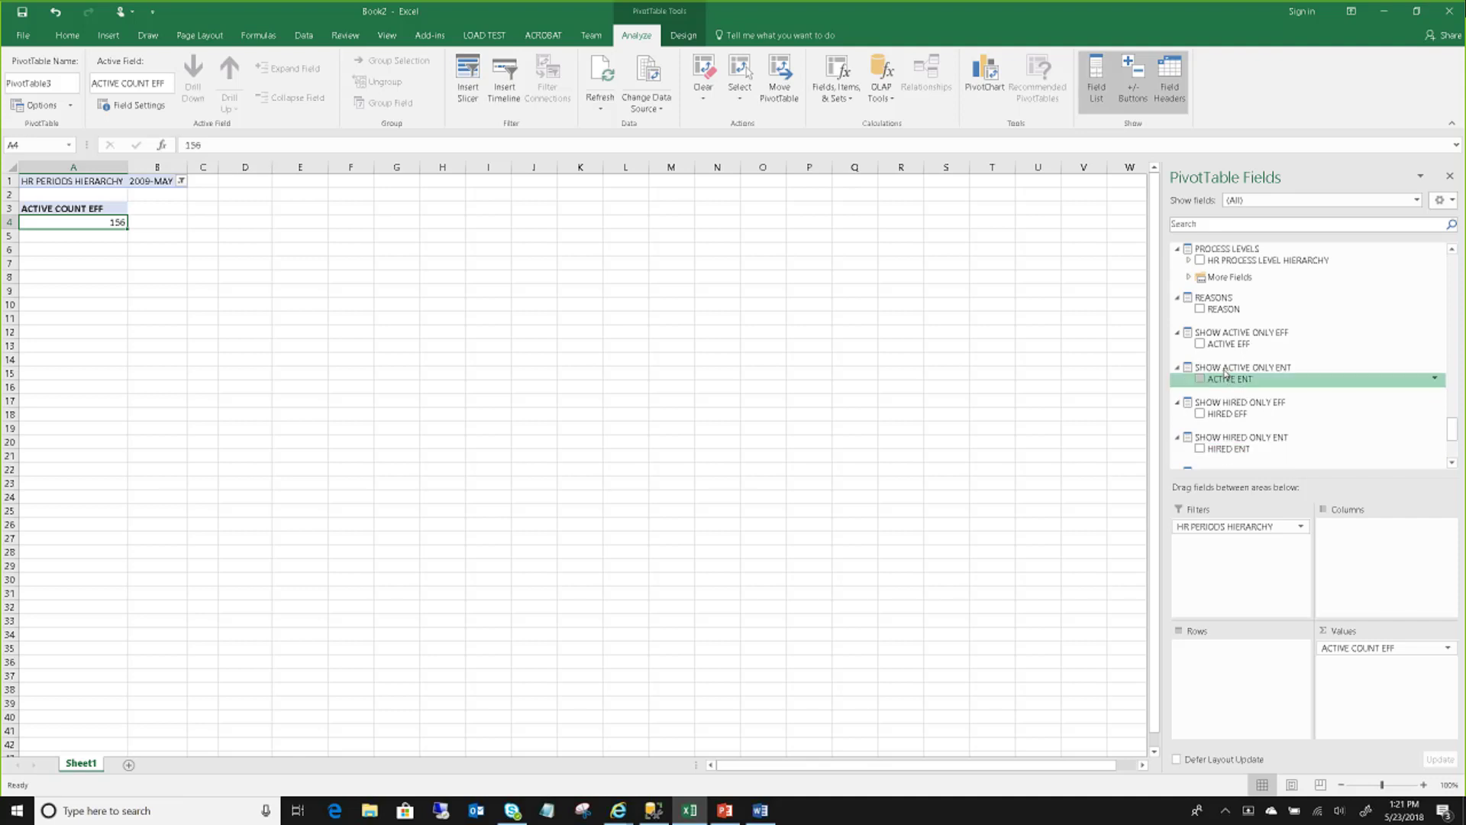
left_click_drag(1222, 343, 1222, 544)
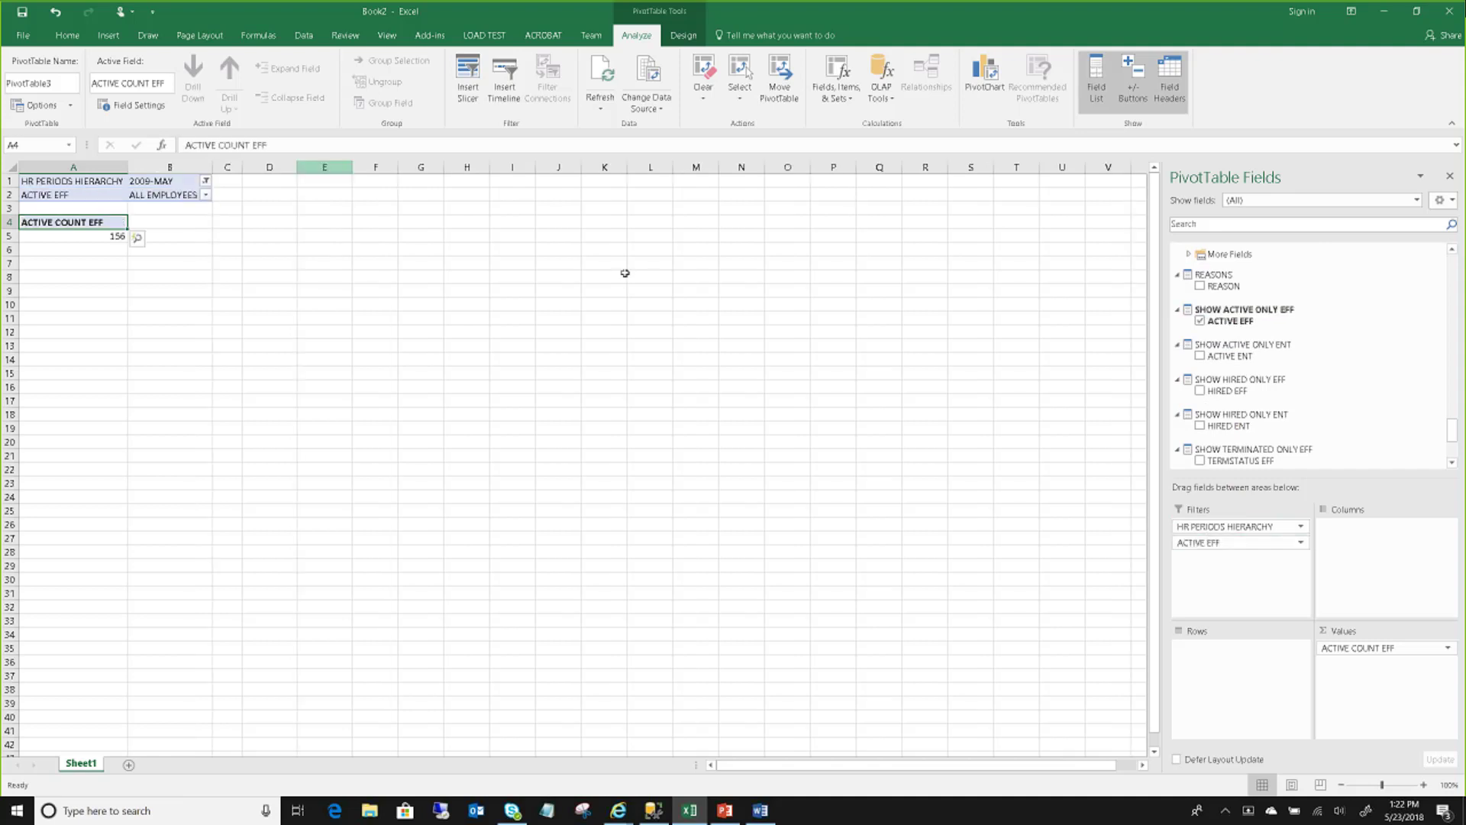
- Set the ACTIVE EFF report filter to YES
left_click(206, 195)
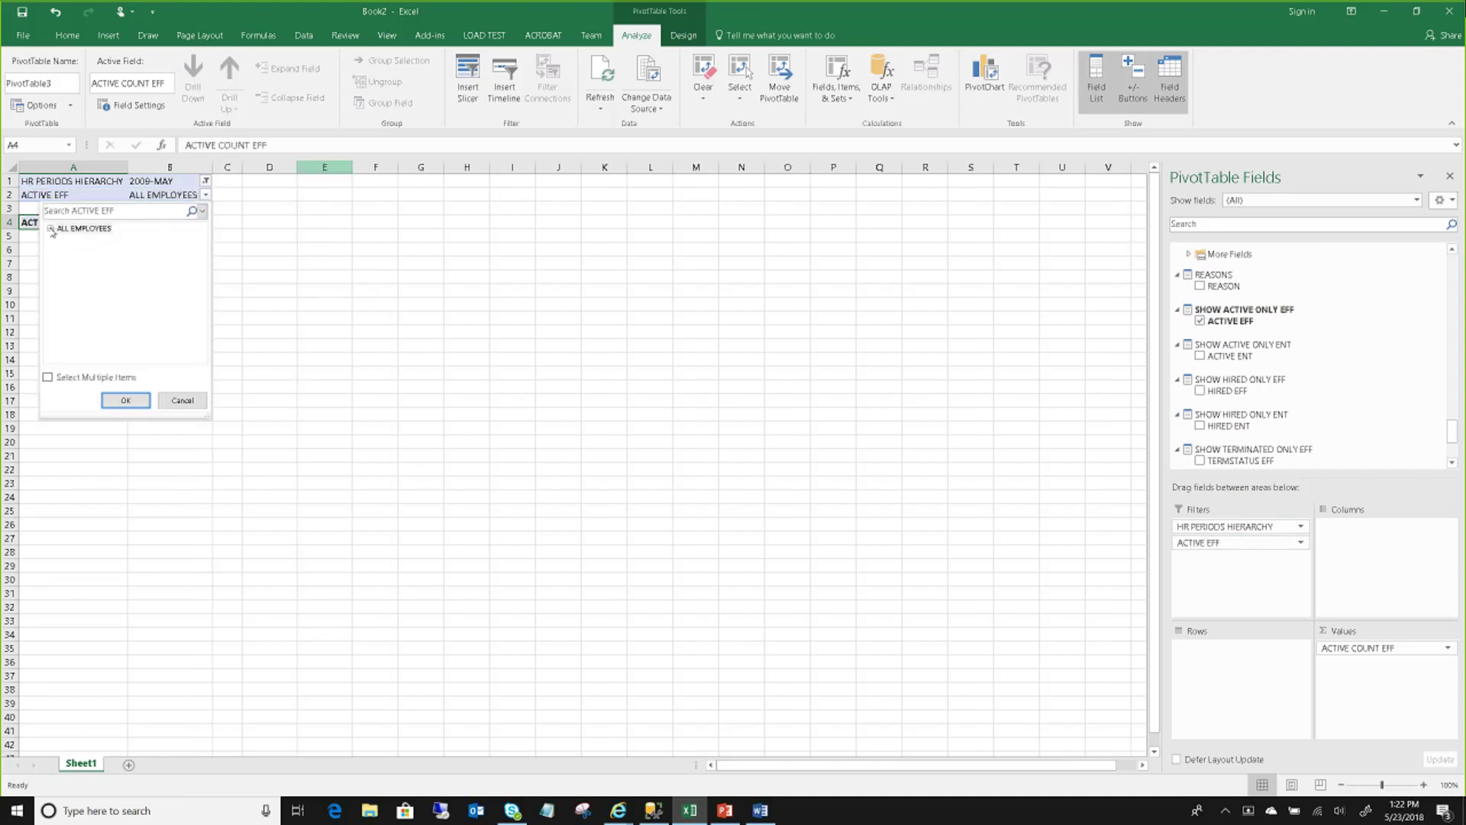
left_click(50, 228)
left_click(73, 251)
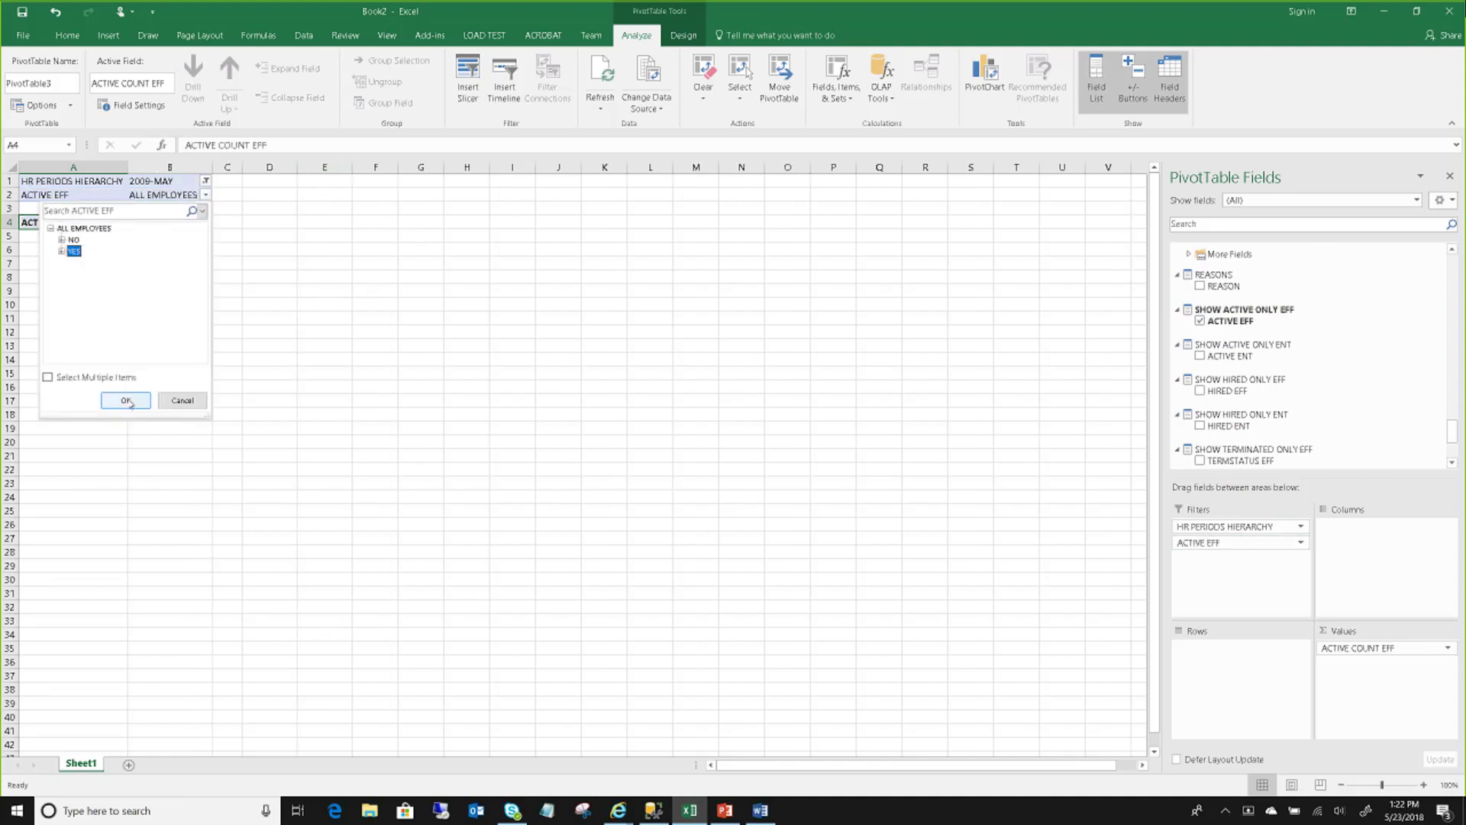
left_click(126, 401)
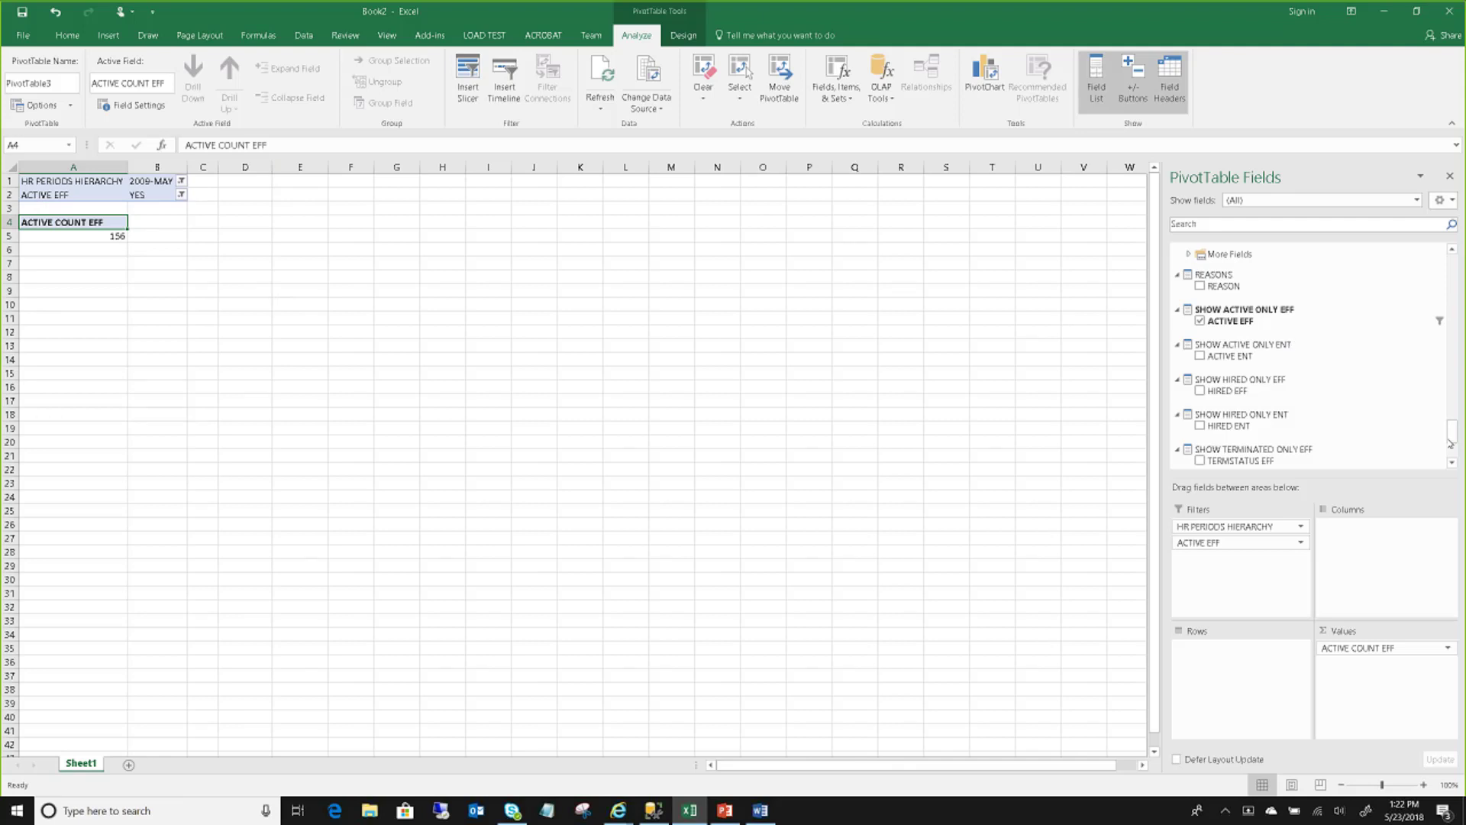
- Add EMPLOYEE LISTING, ADJ HIRE DATE, BIRTHDATE and CITY from CURRENT EMPLOYEE DATA to the rows, in that order
left_click_drag(1452, 432, 1453, 307)
left_click_drag(1283, 305, 1237, 655)
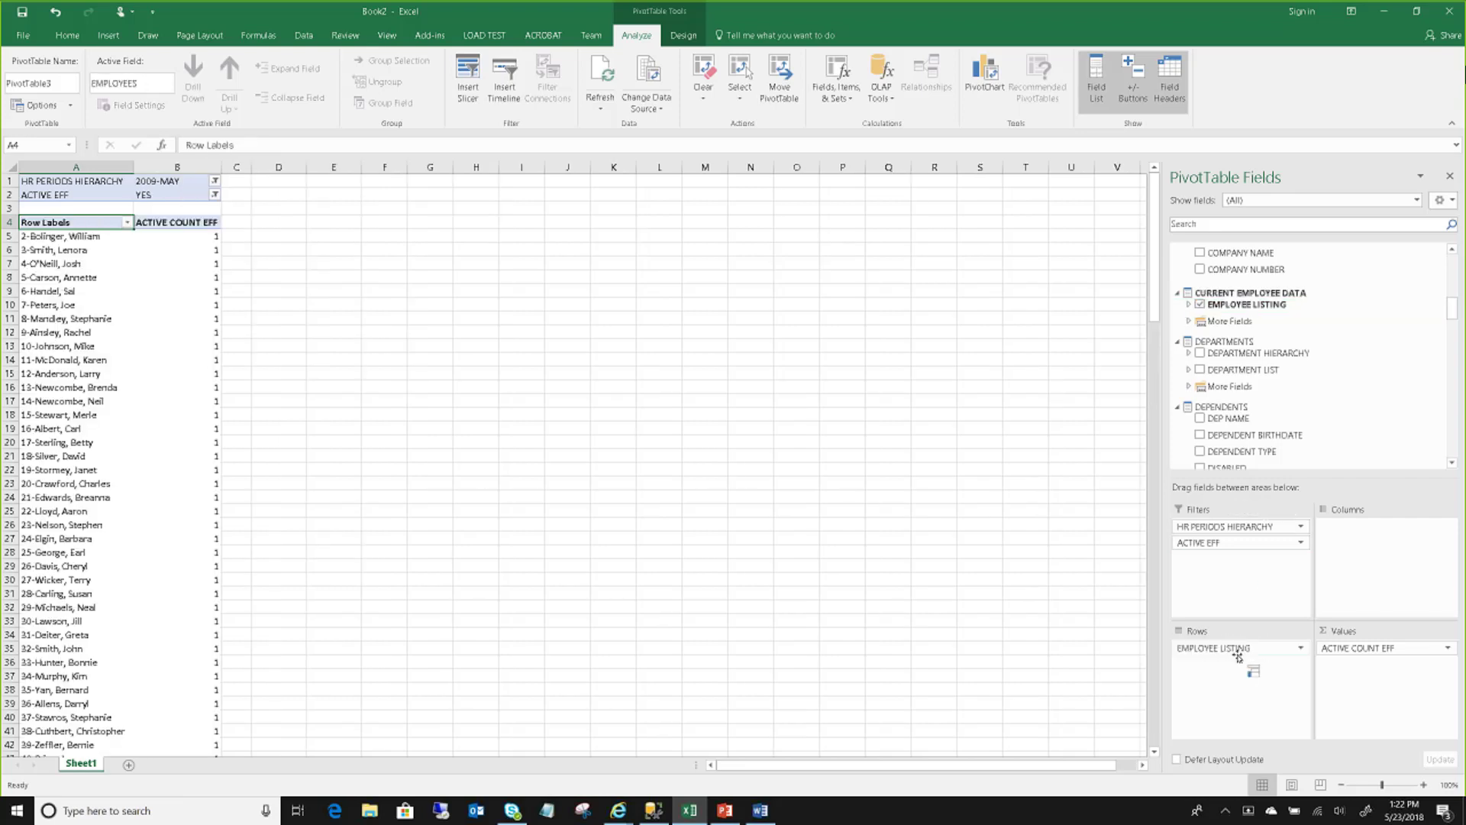
left_click(1189, 321)
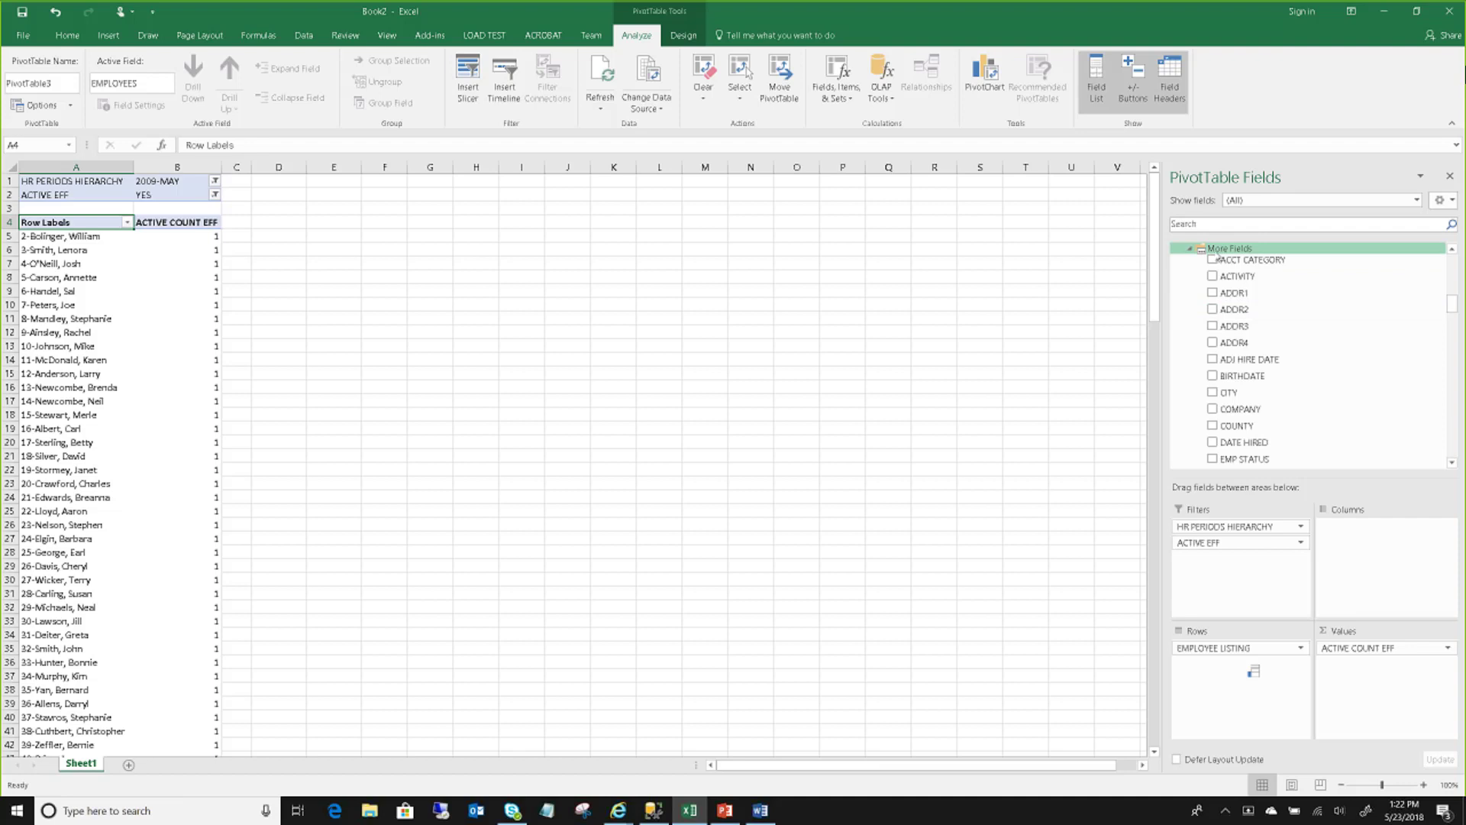
scroll(1452, 252, "up", 1)
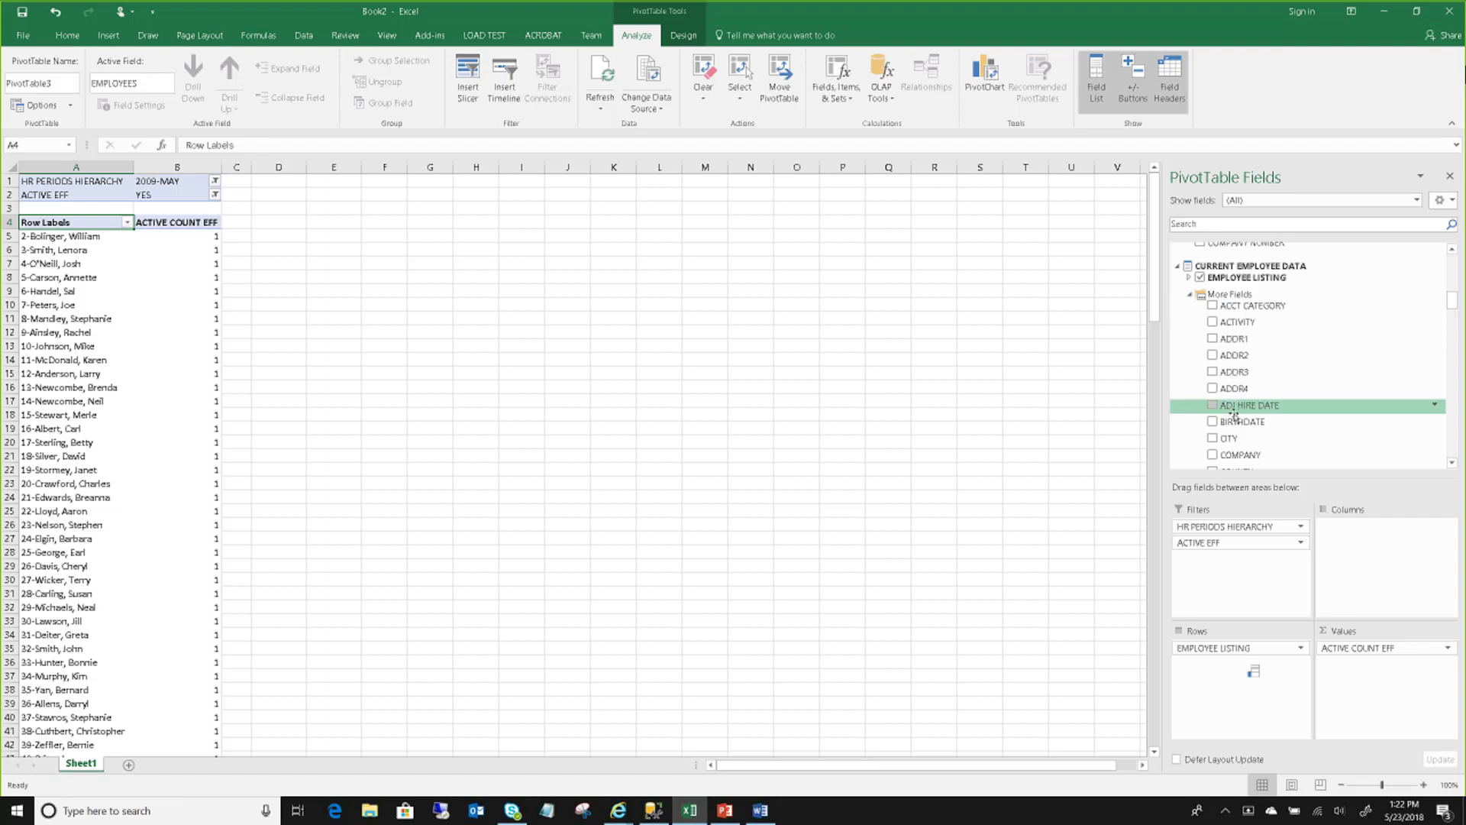
left_click_drag(1234, 414, 1245, 634)
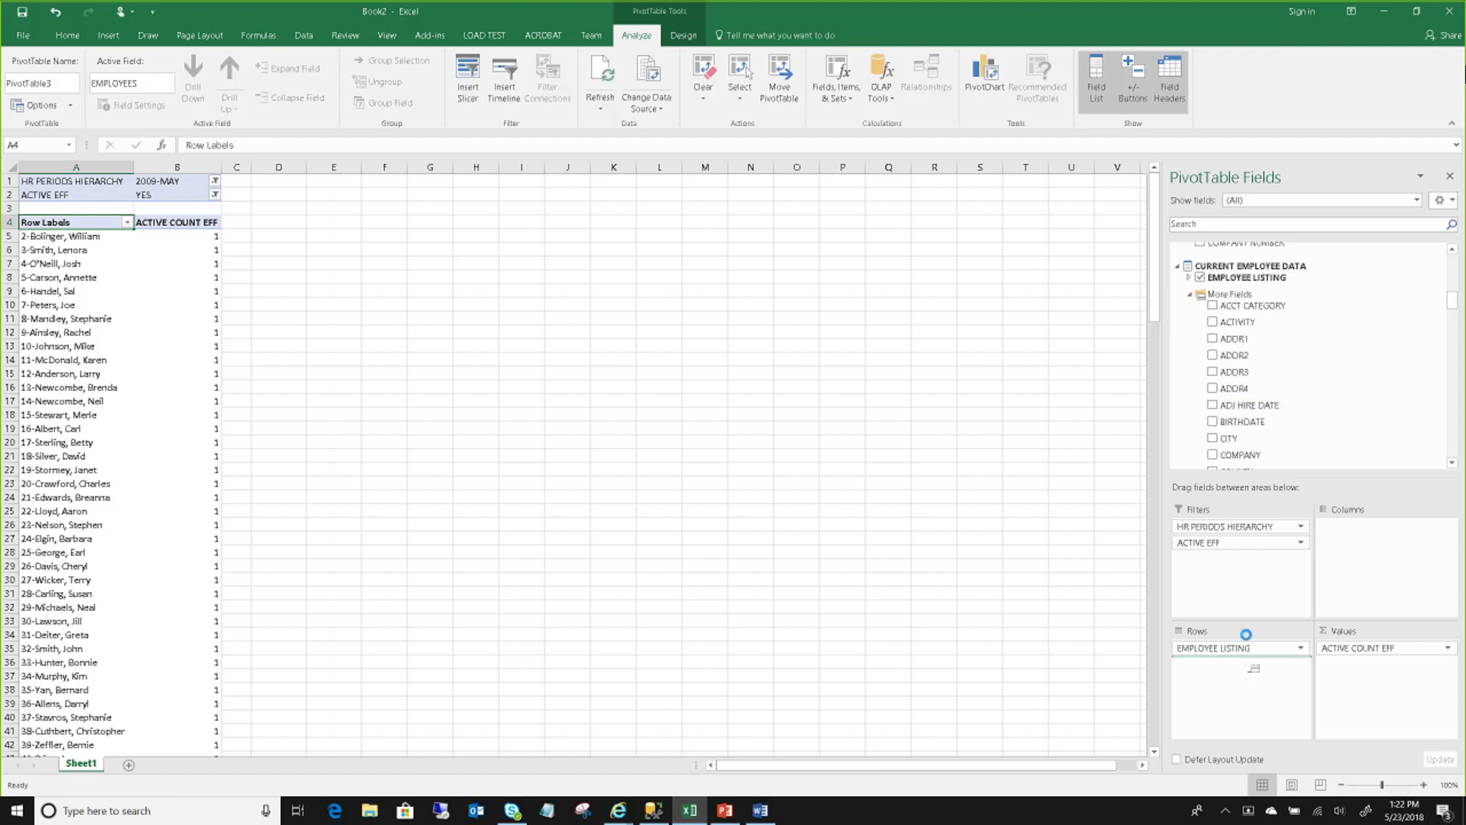
left_click_drag(1243, 422, 1246, 691)
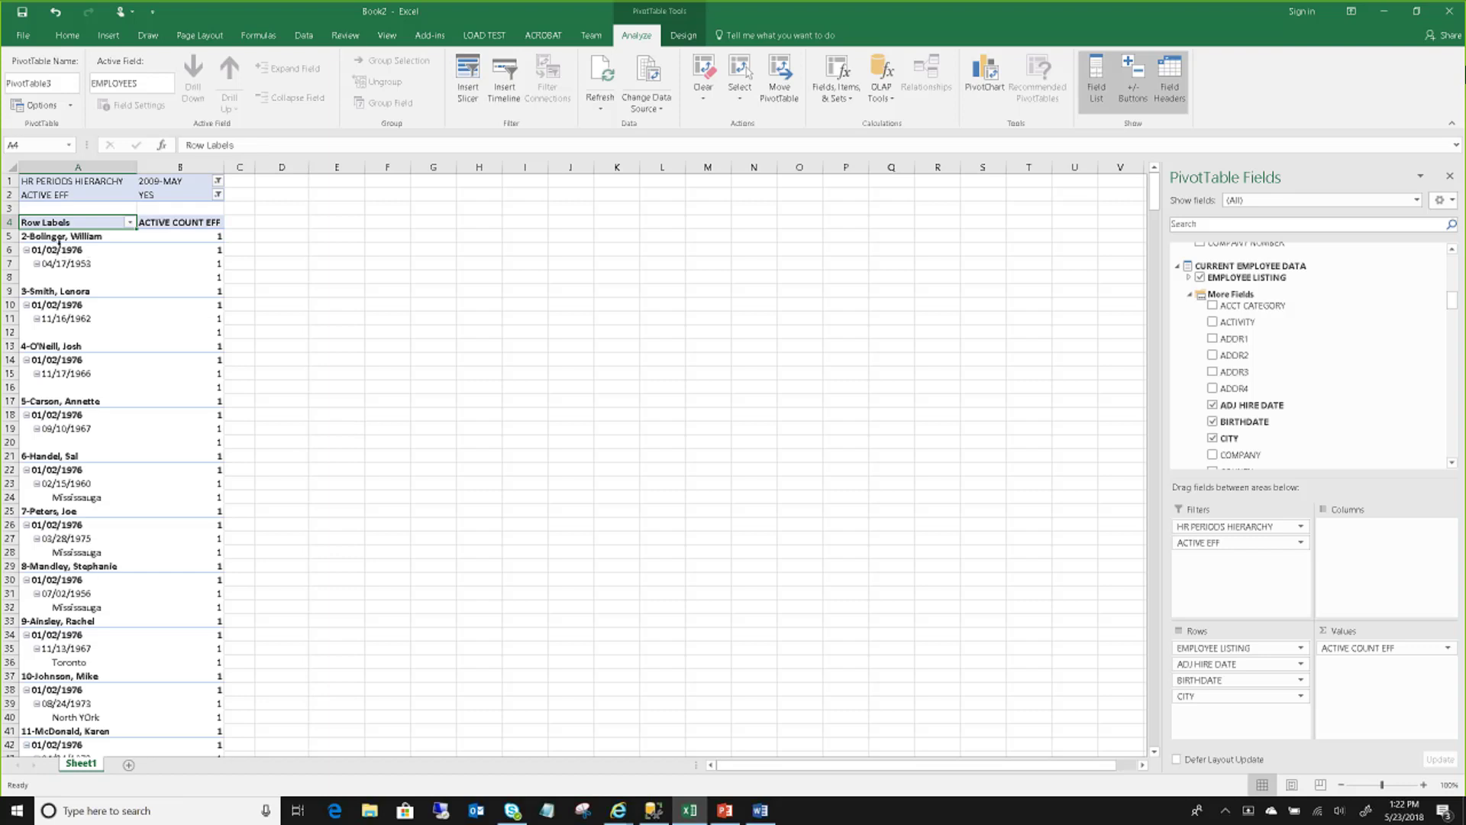
- Change the employee PivotTable's report layout to tabular form
mouse_move(68, 488)
left_click(683, 35)
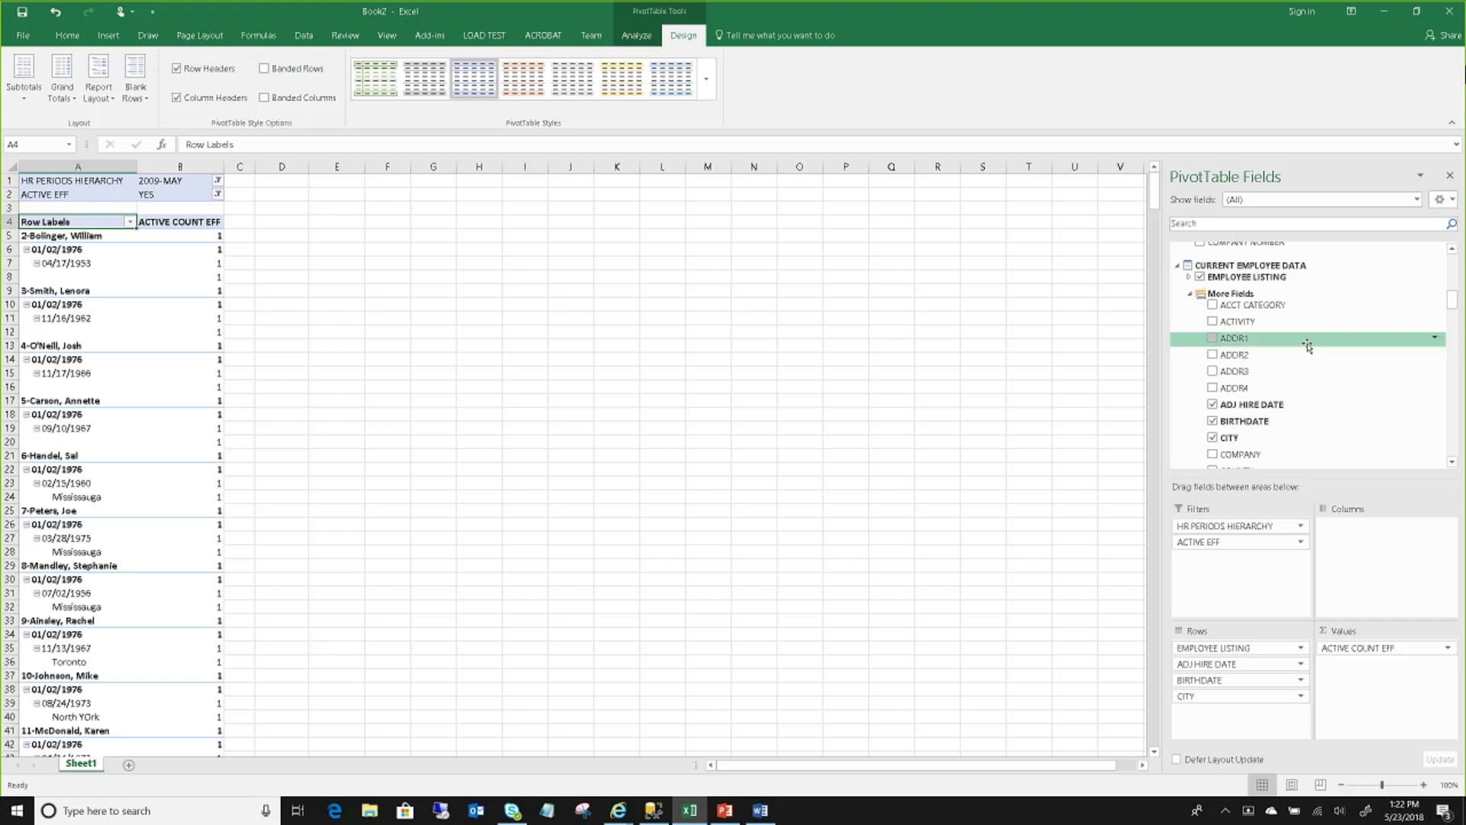
mouse_move(145, 372)
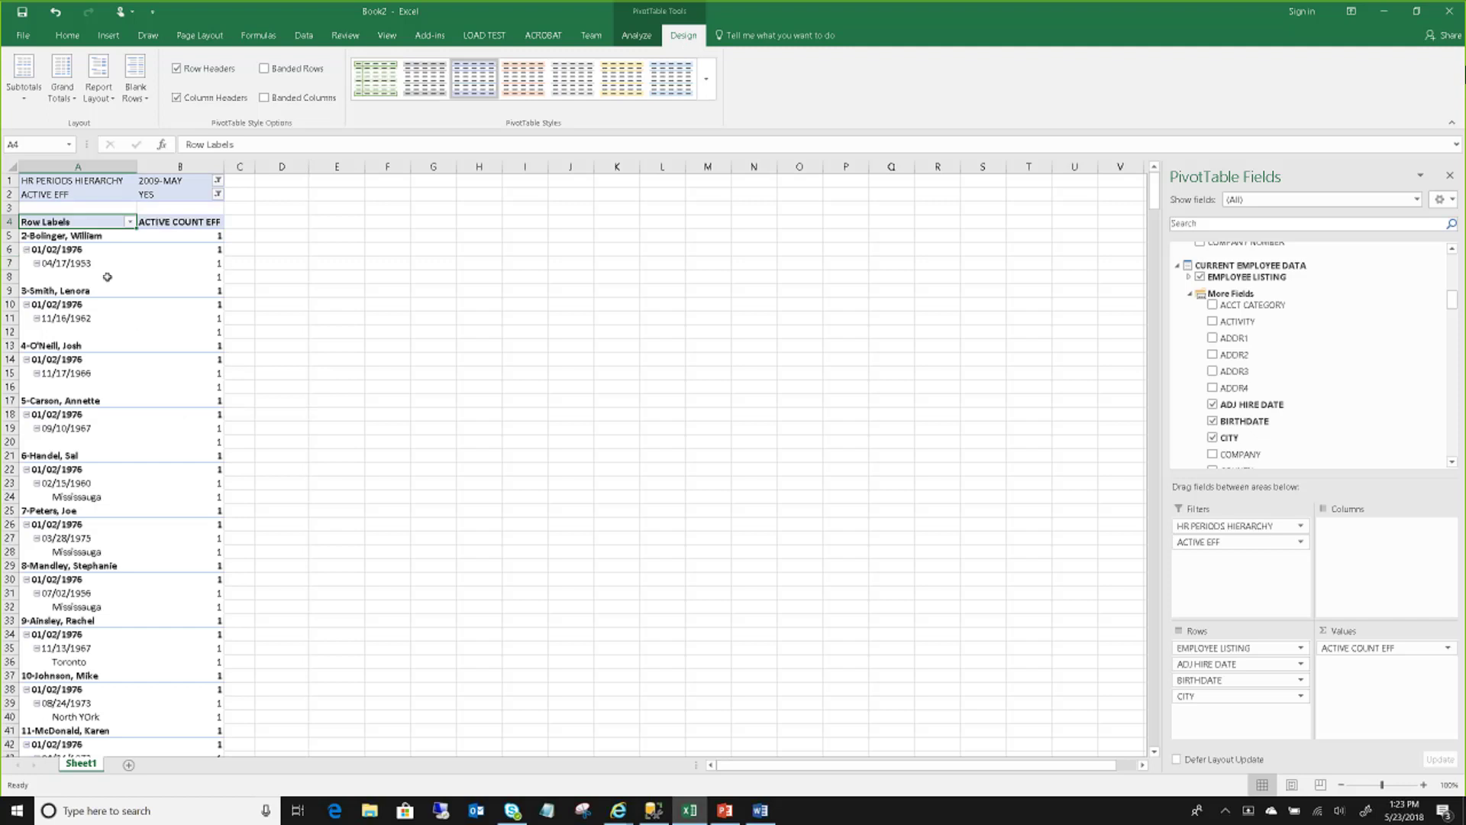
left_click(111, 104)
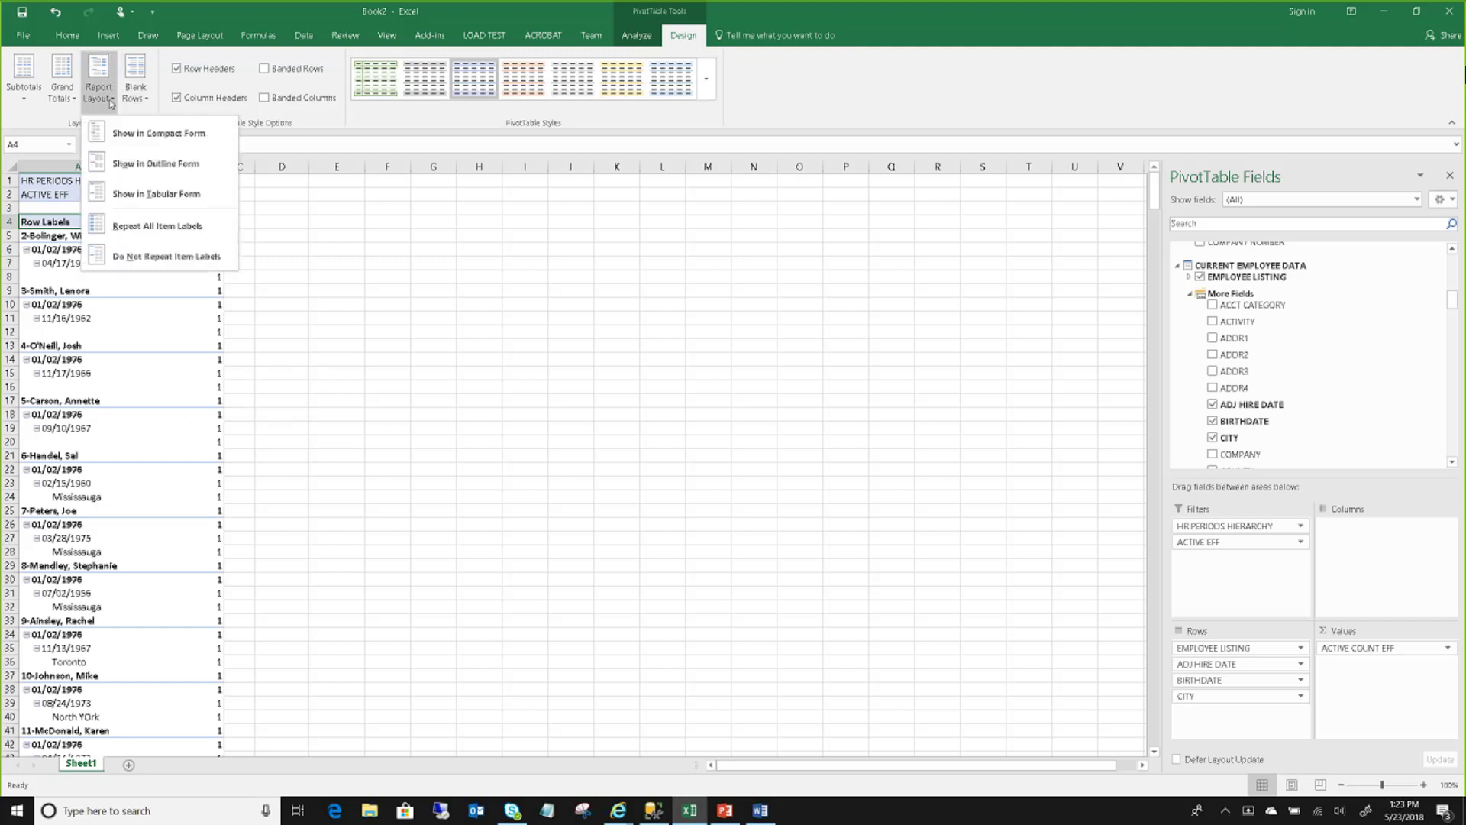
left_click(106, 194)
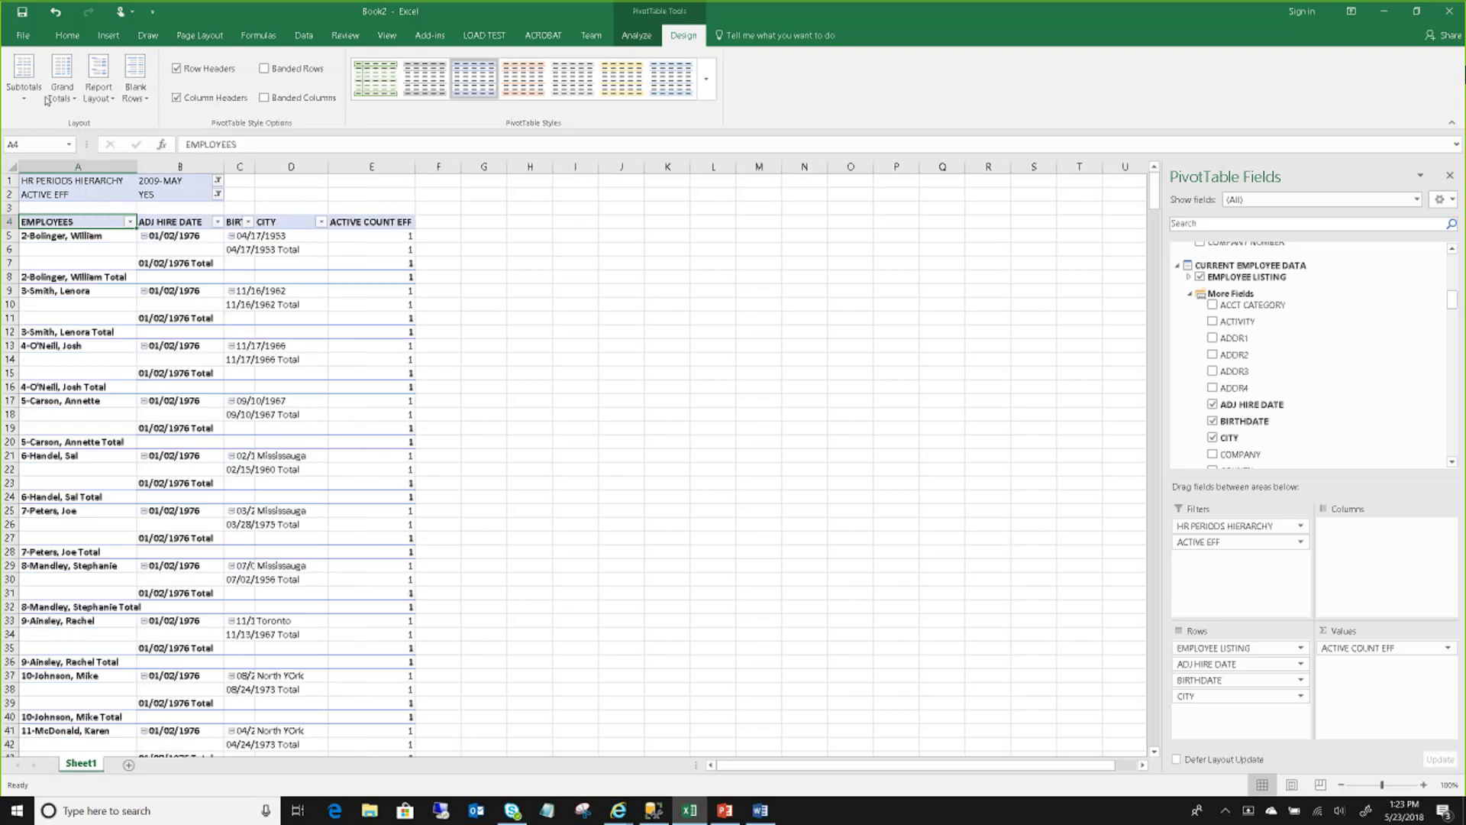
- Turn off all subtotals in the employee PivotTable and fit the BIRTHDATE column's width to its contents
left_click(24, 76)
left_click(76, 223)
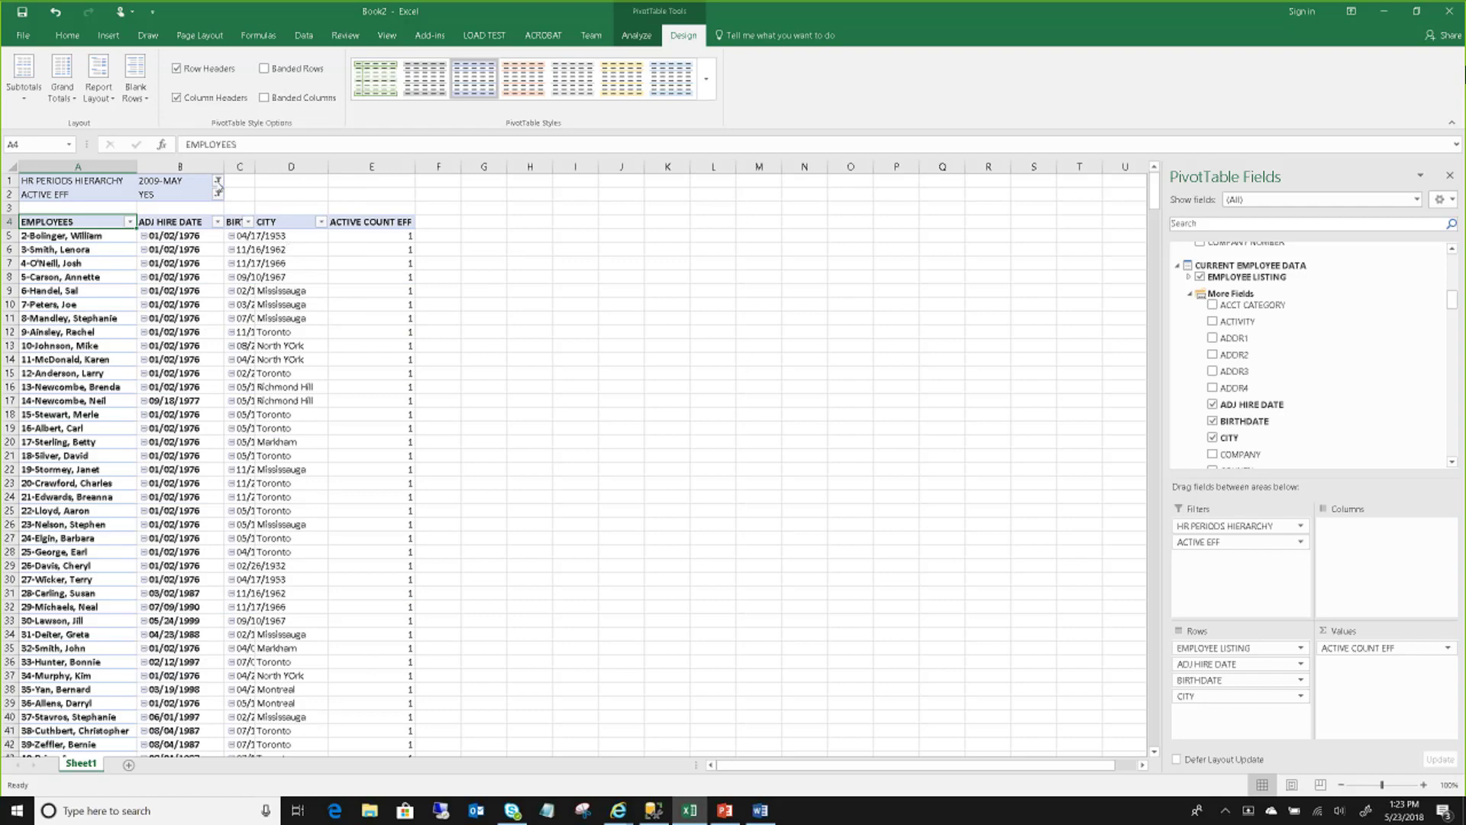
double_click(252, 167)
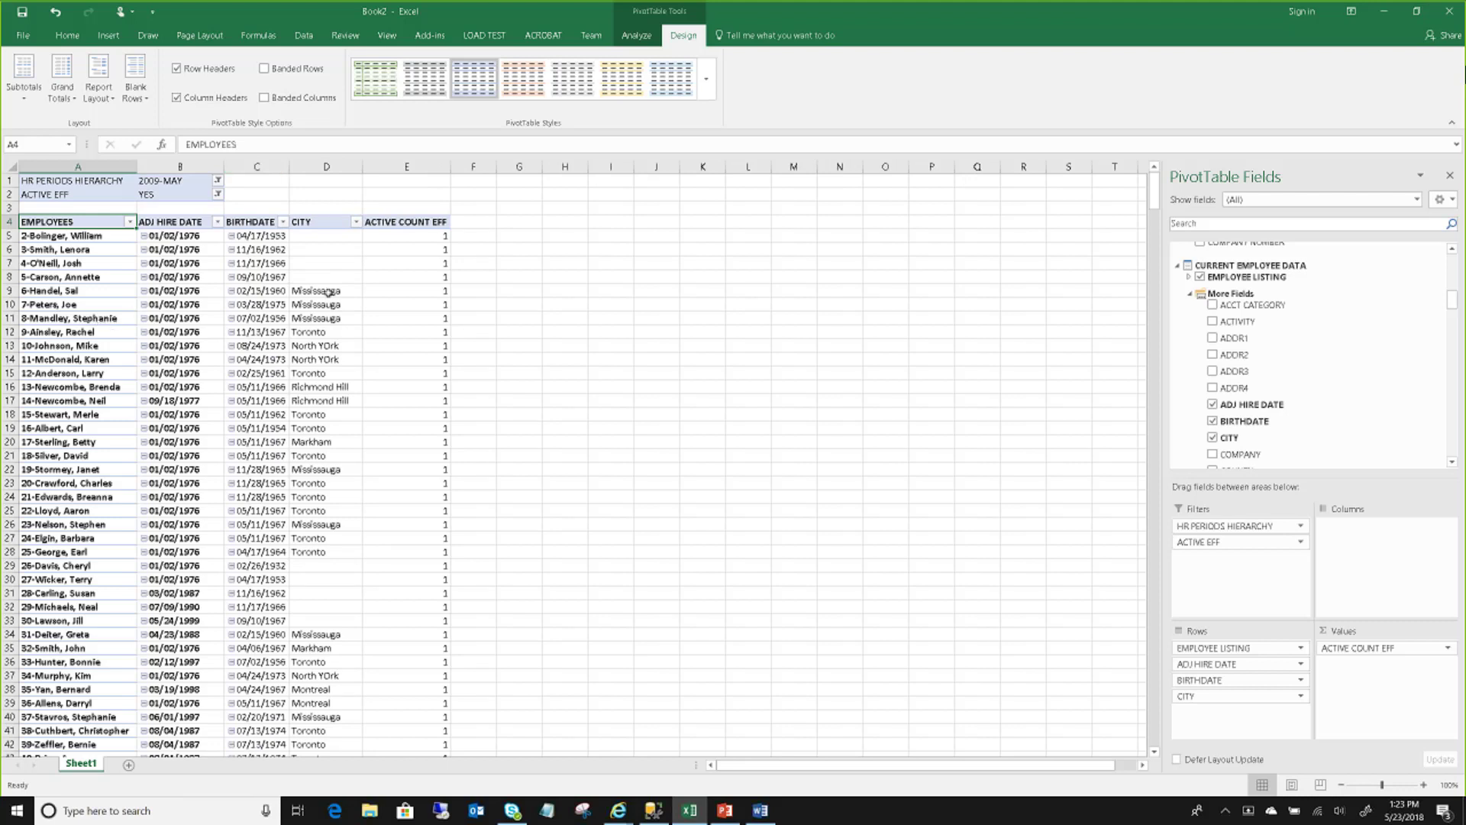
- Change the HR PERIODS HIERARCHY filter to 2009-JUNE only
mouse_move(388, 301)
left_click(218, 181)
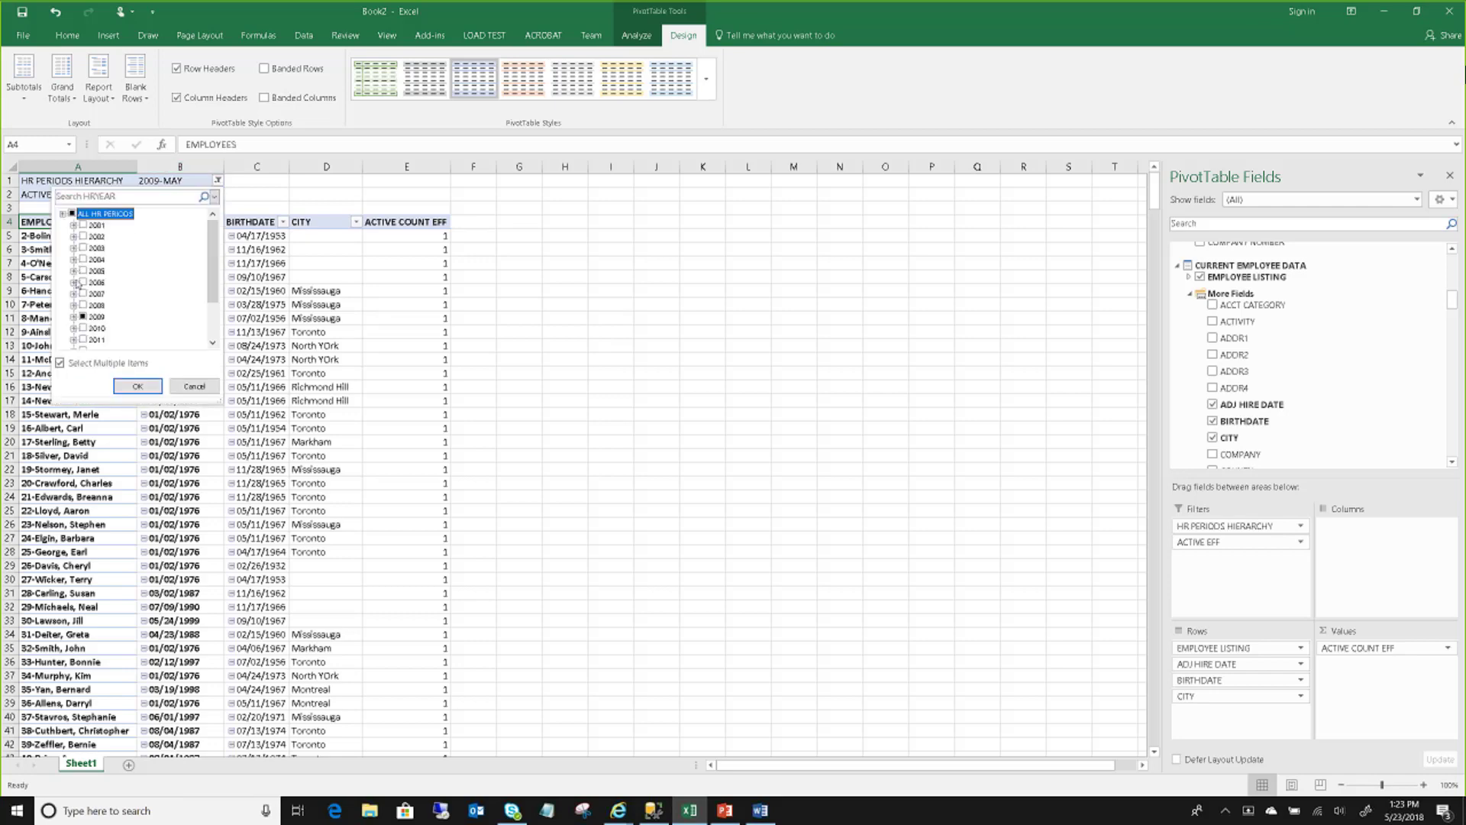
left_click(74, 316)
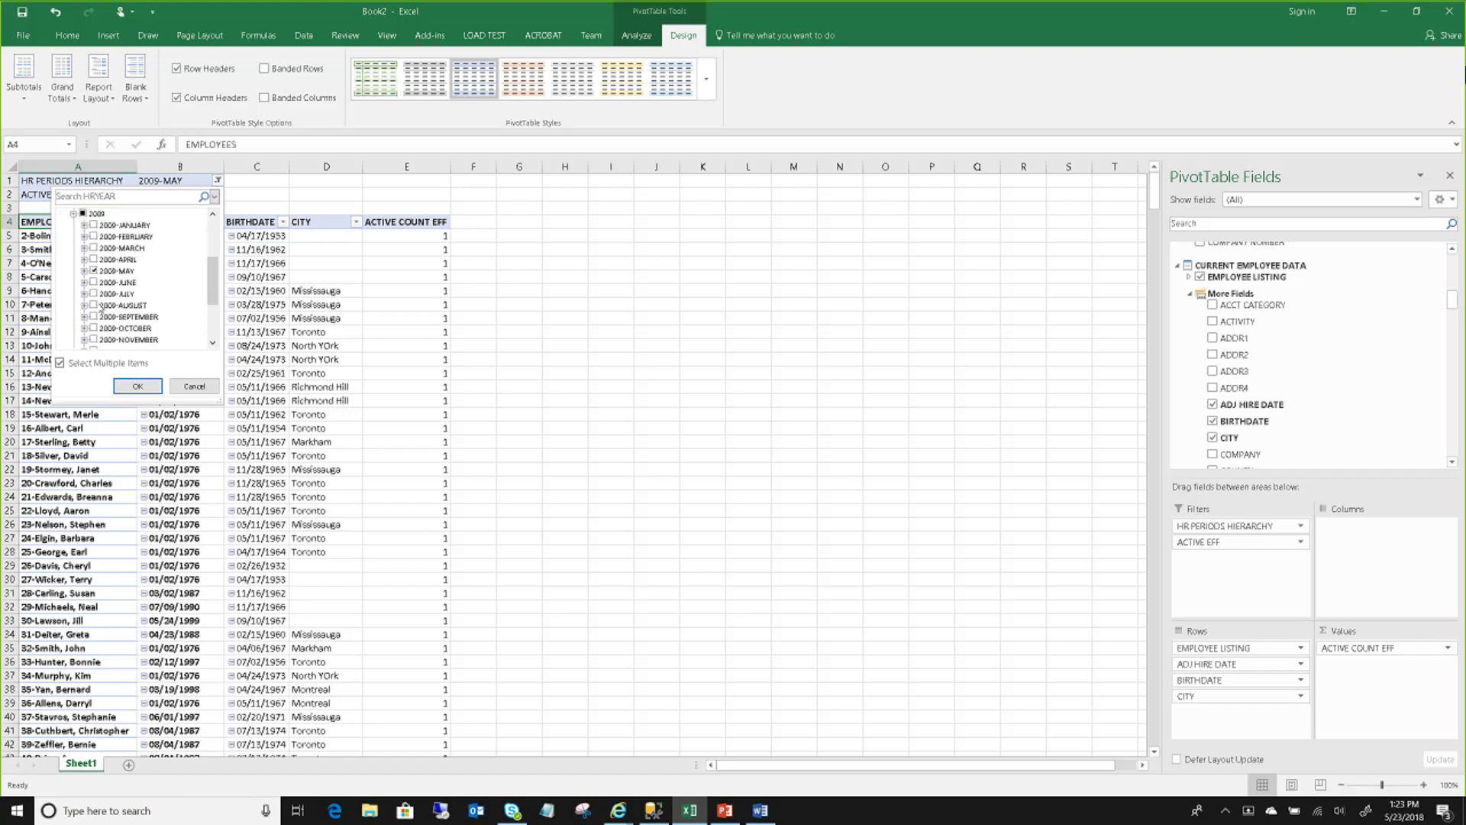
left_click(115, 270)
left_click(115, 282)
left_click(137, 386)
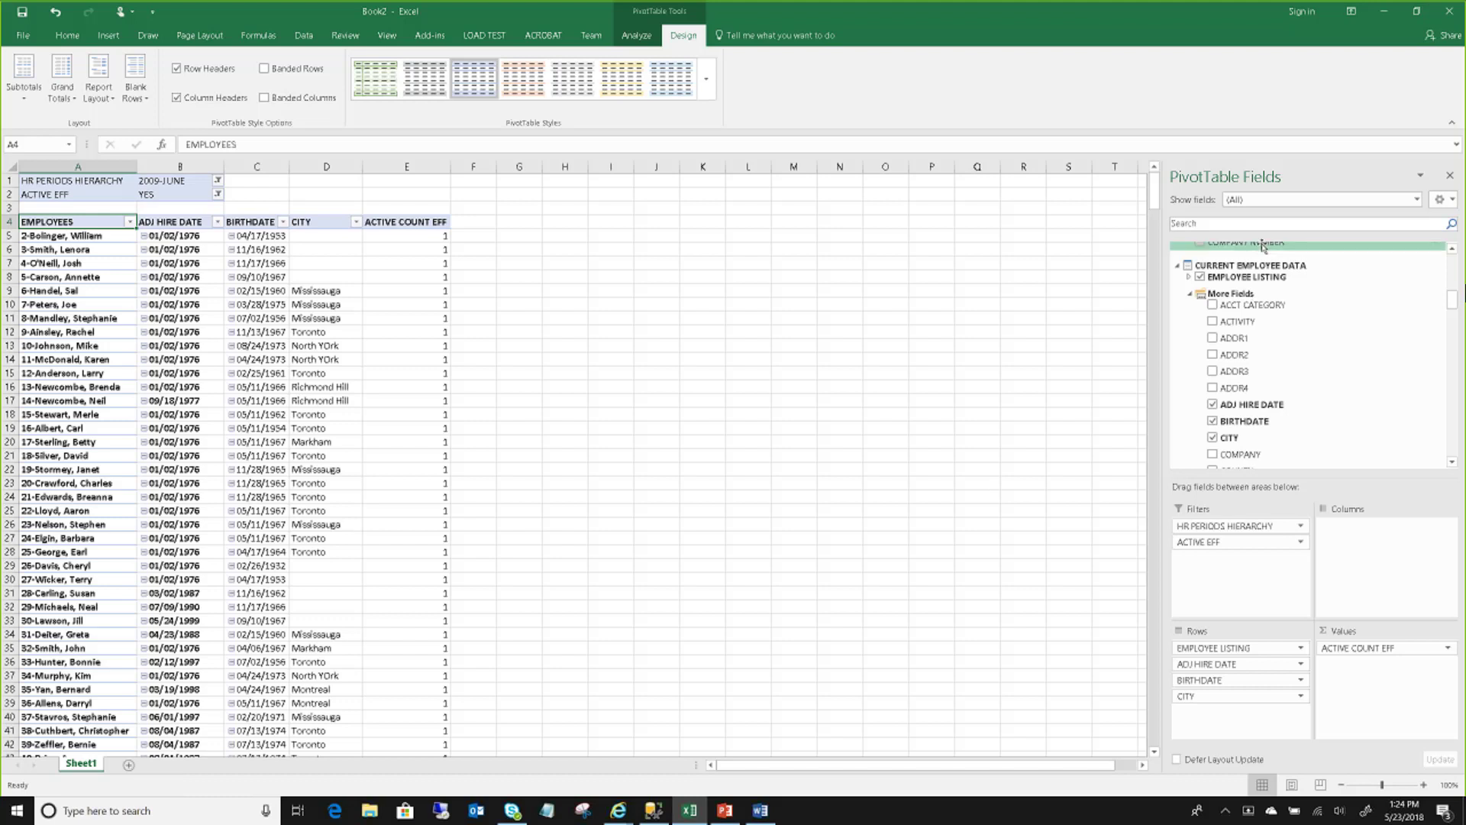
- Add a new worksheet and insert a PivotTable report at A1 from the existing LAWSONDWHR Human Resources Audit Log Cube connection
left_click(130, 765)
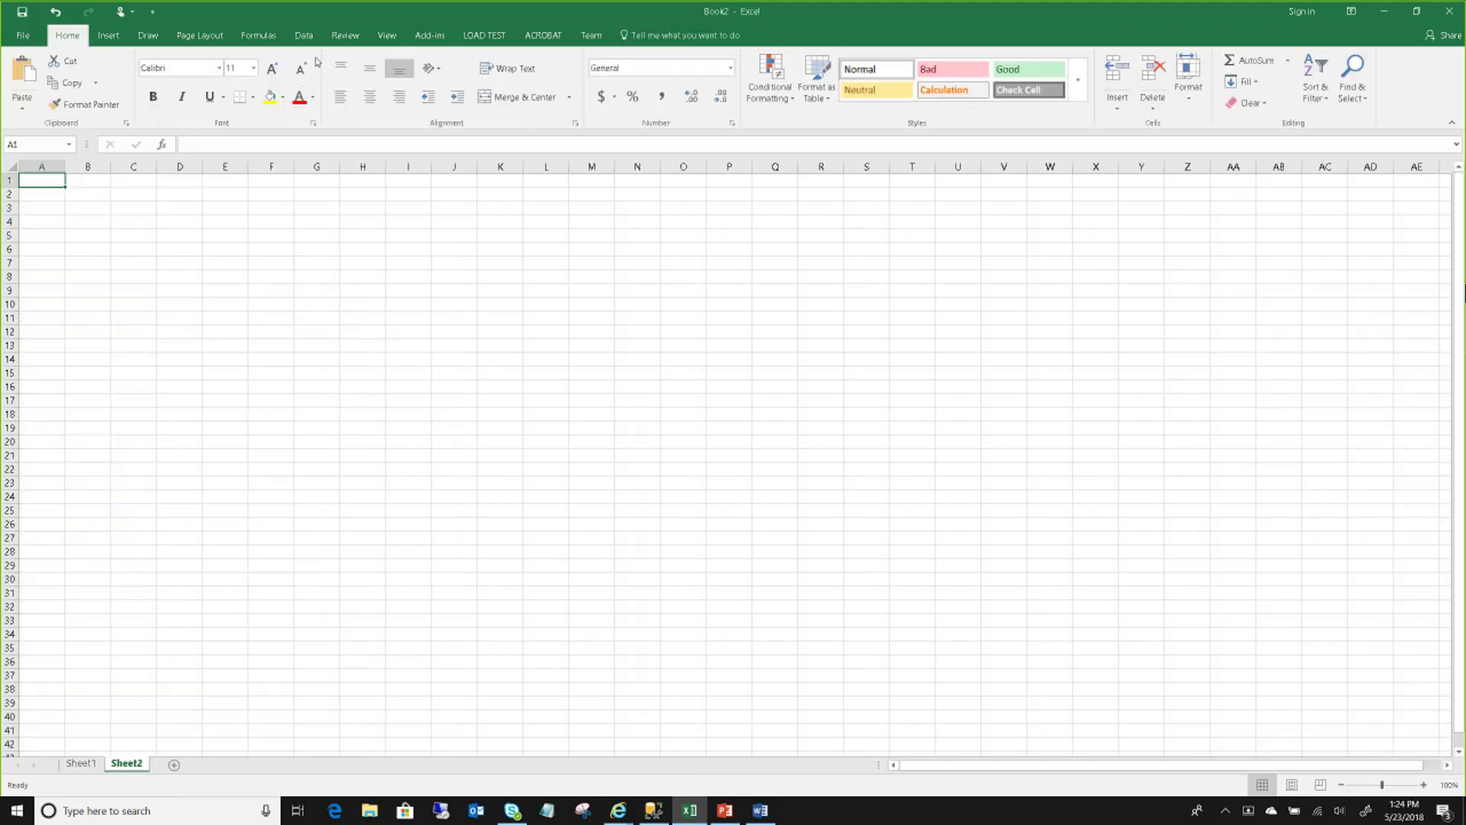
left_click(317, 42)
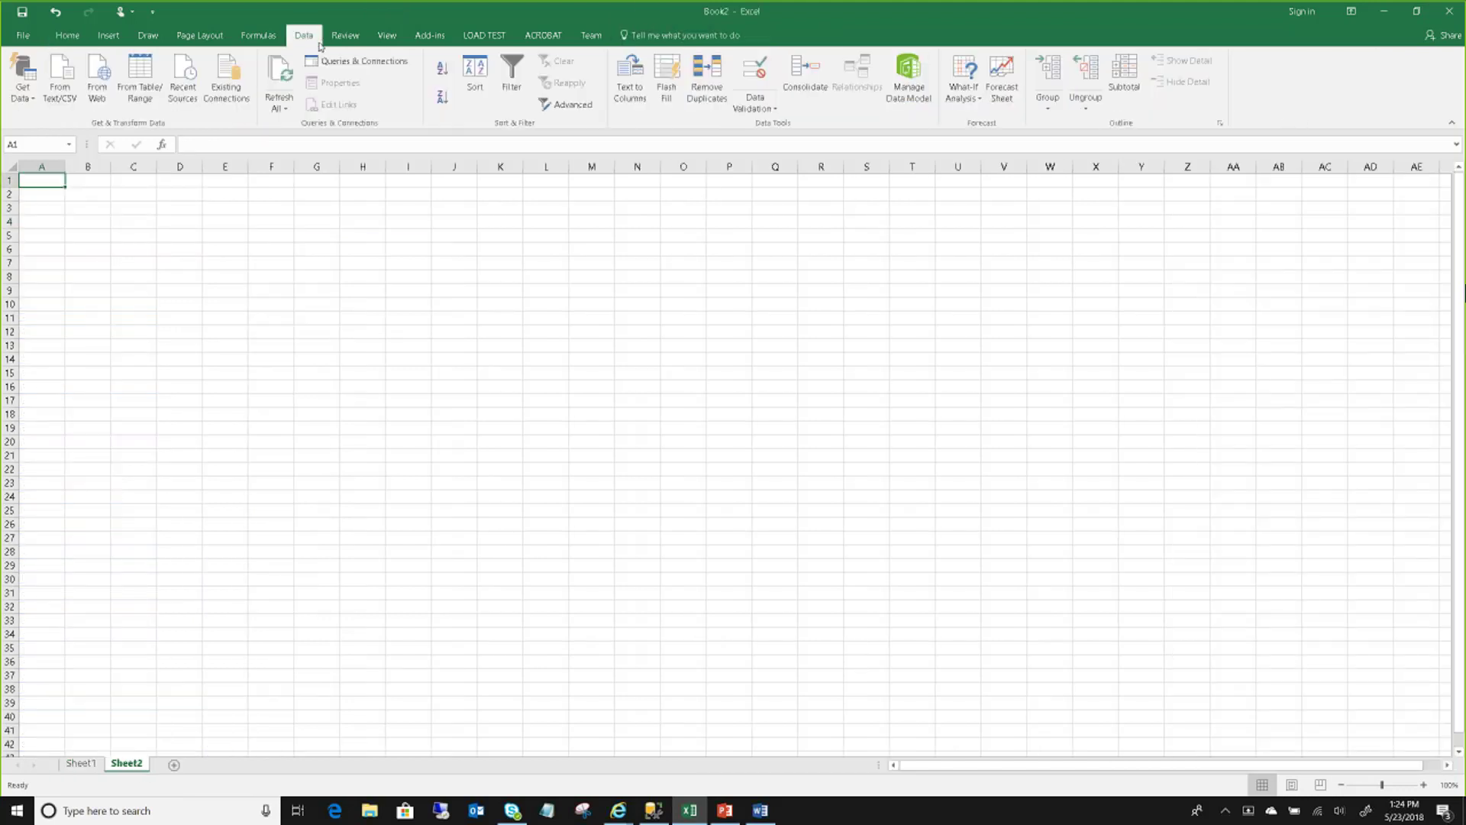
left_click(226, 80)
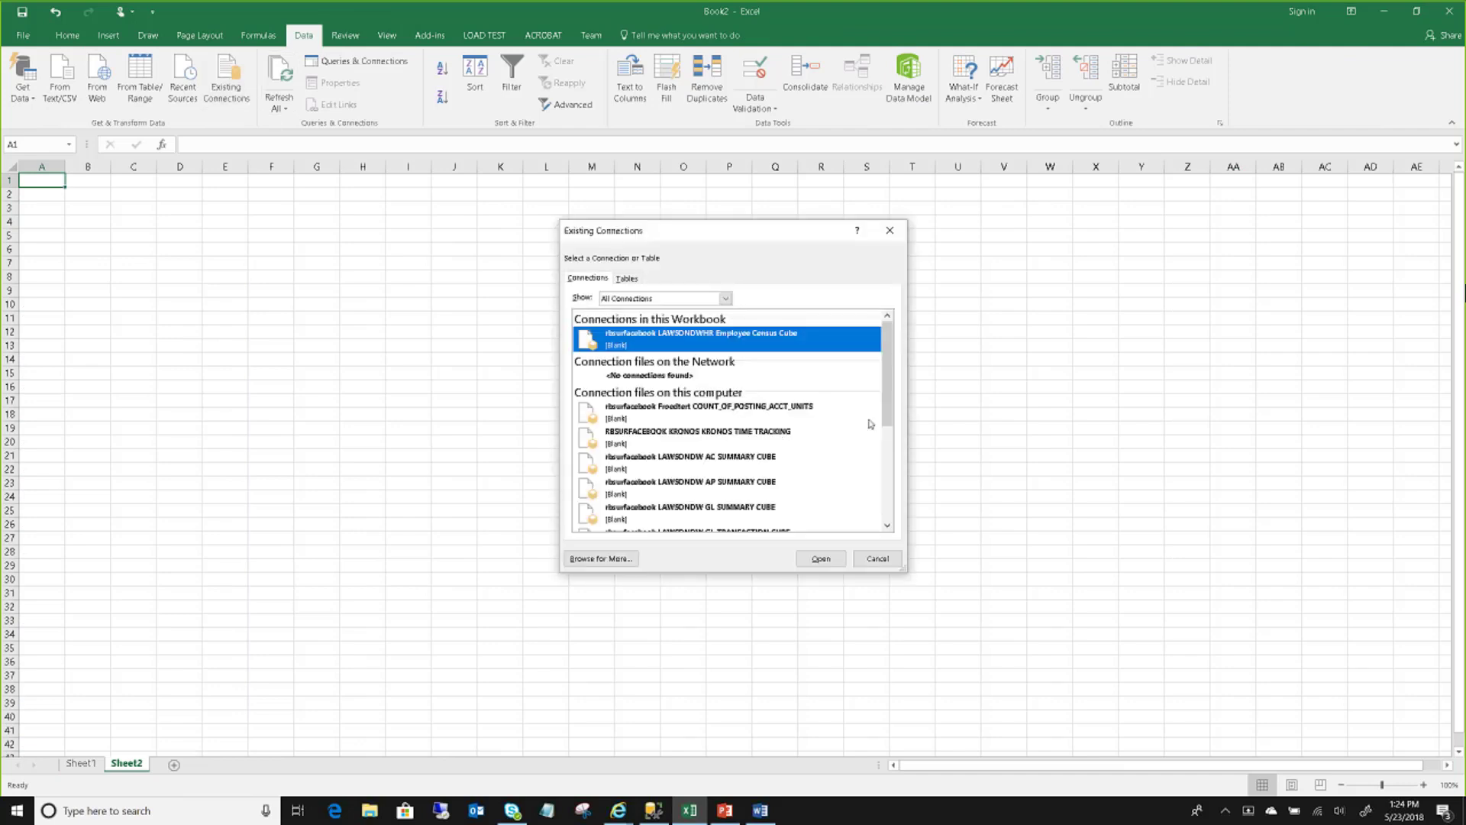
left_click_drag(887, 408, 884, 473)
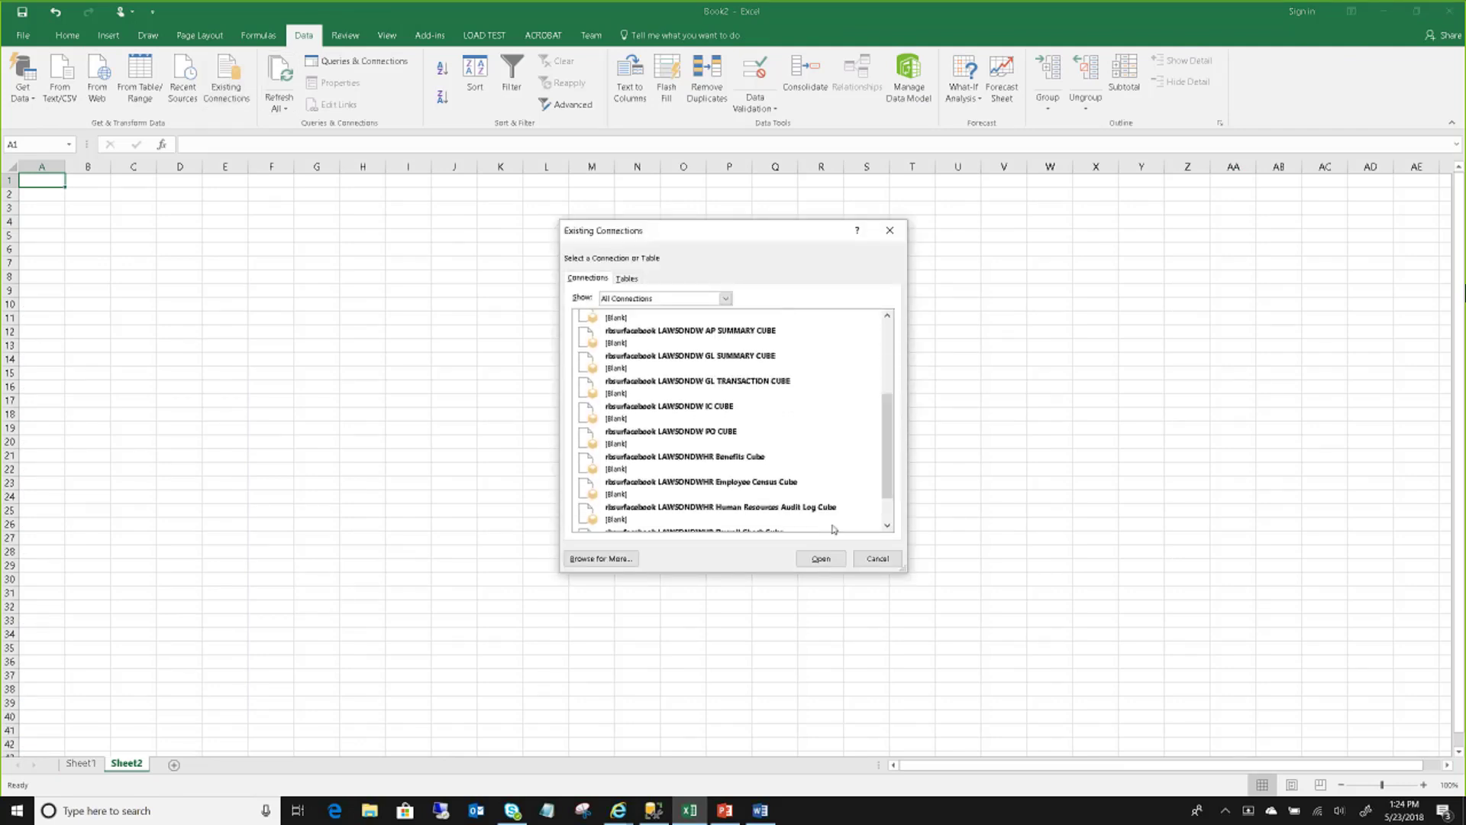
left_click(834, 510)
left_click(821, 559)
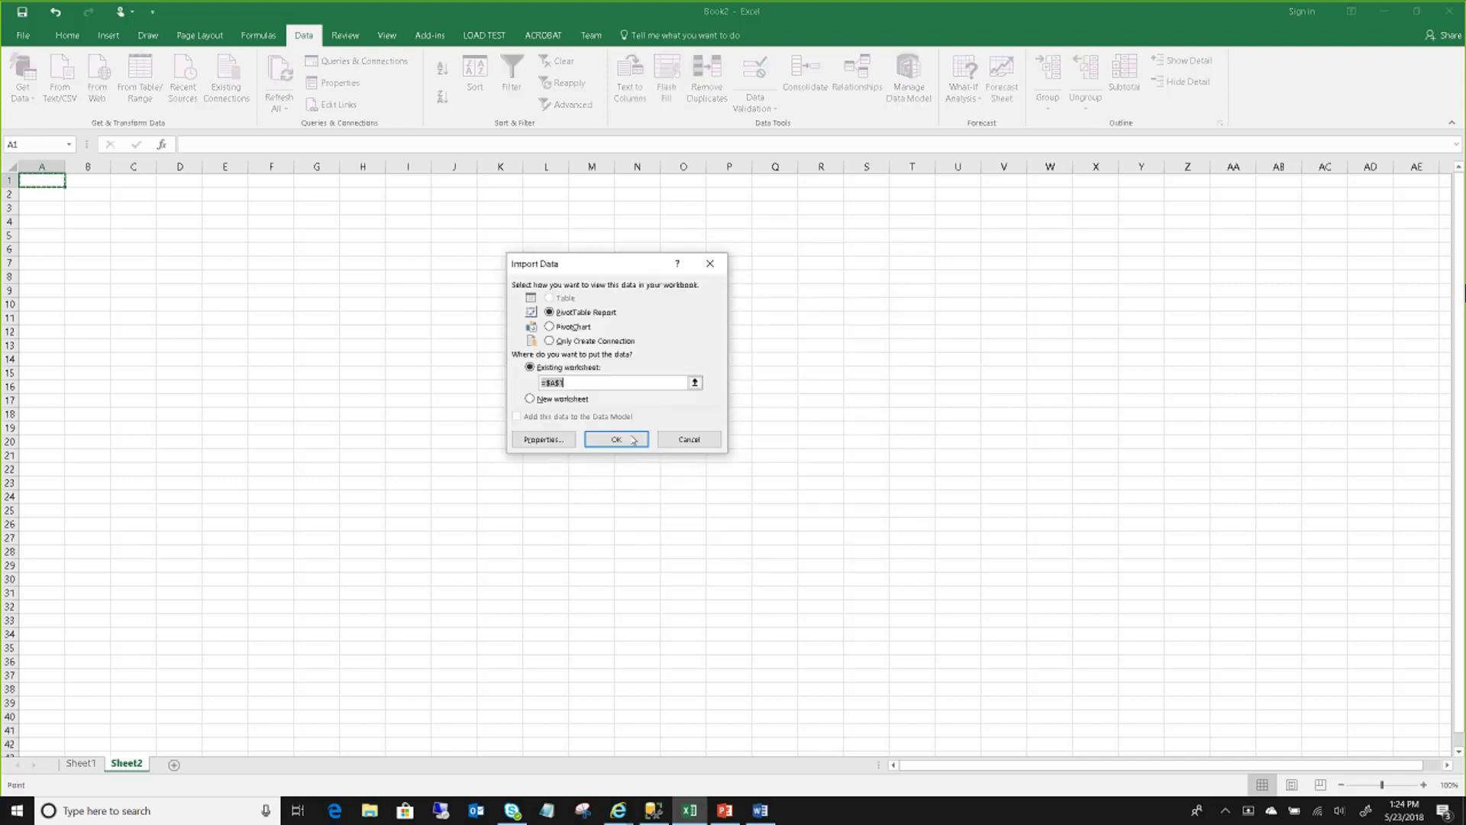
left_click(632, 441)
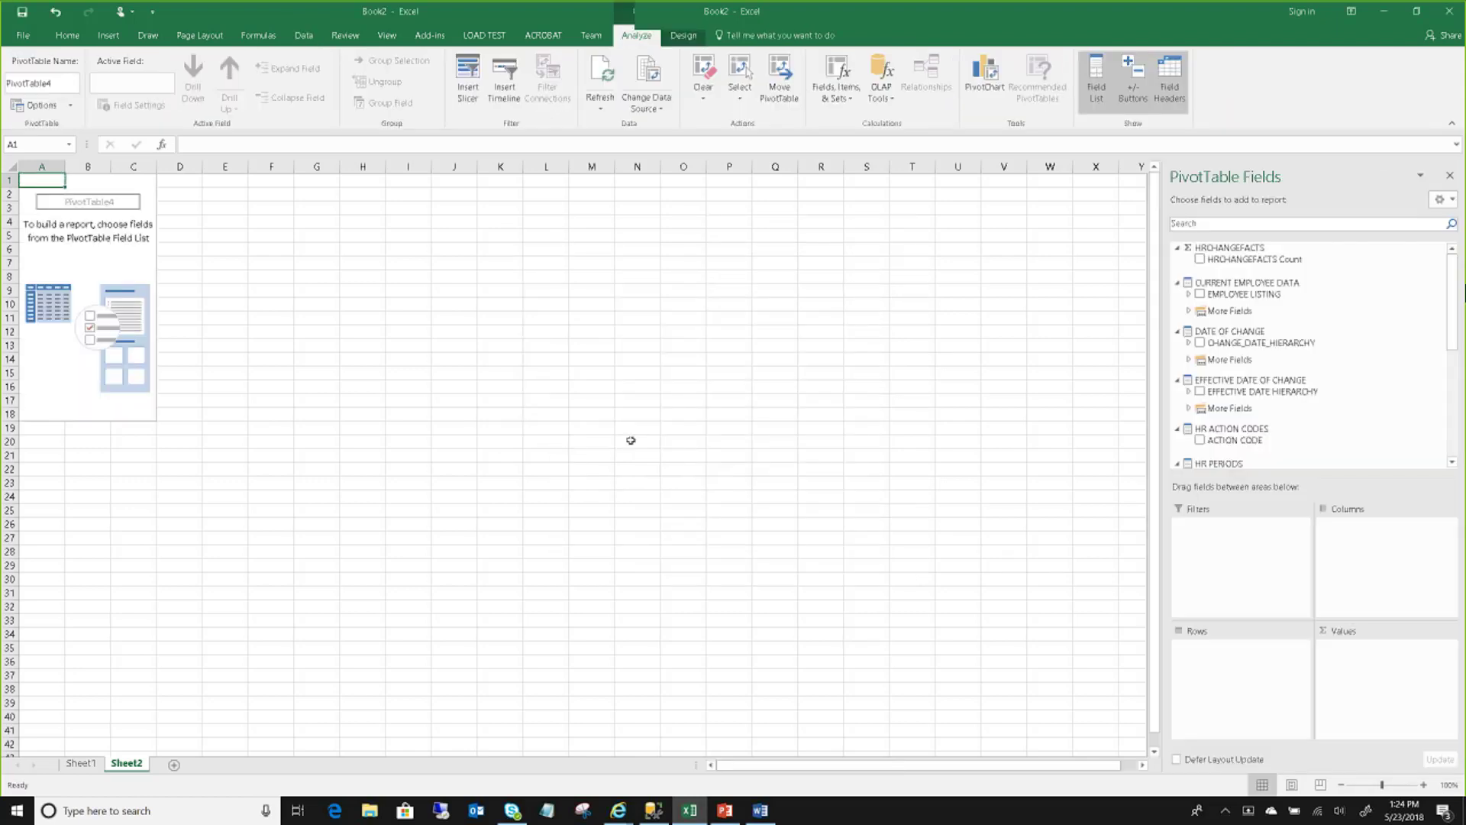
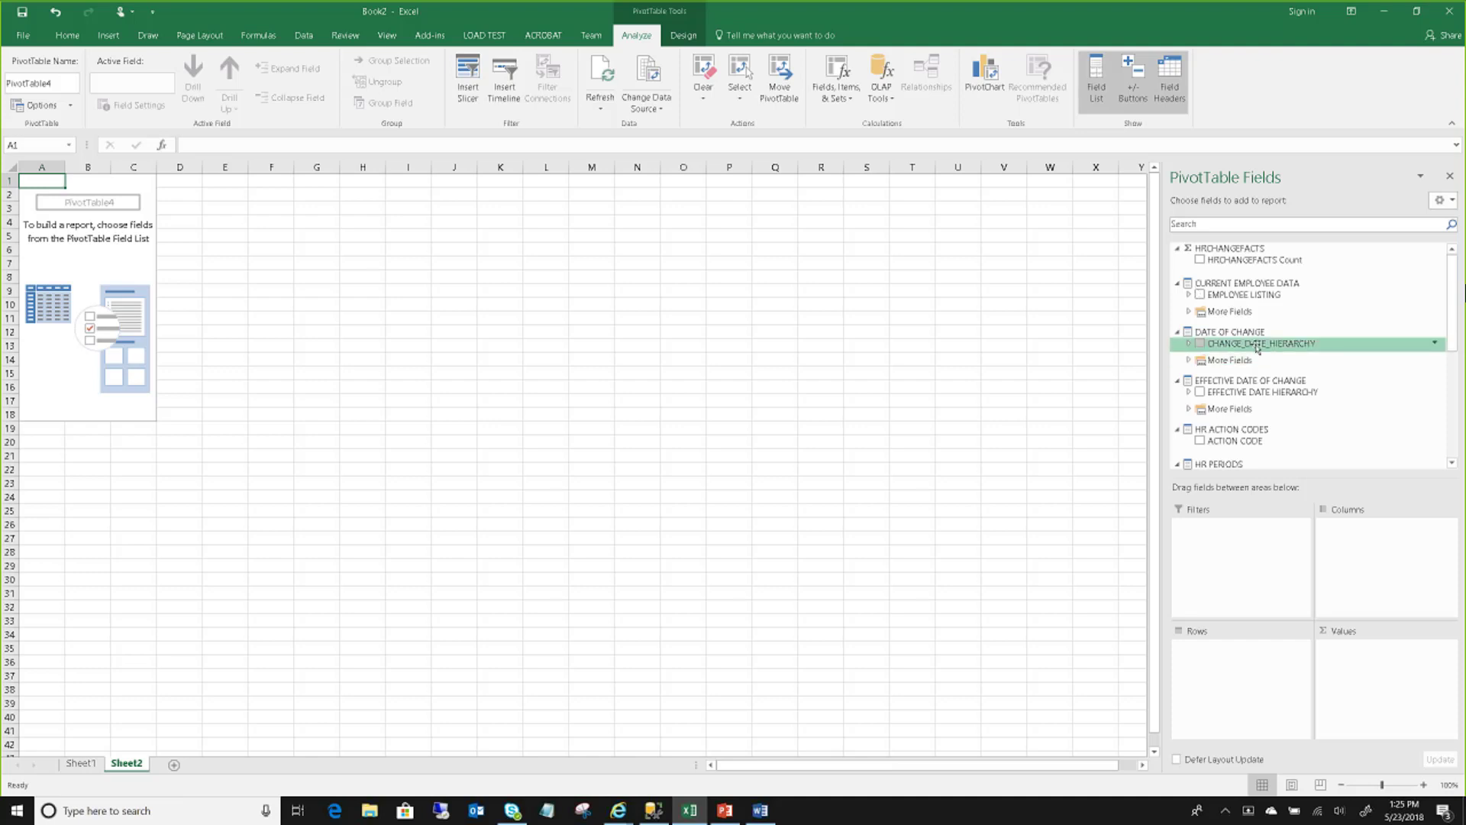
- Add CHANGE_DATE_HIERARCHY from DATE OF CHANGE as a report filter and set it to 2008
left_click_drag(1257, 347, 1248, 543)
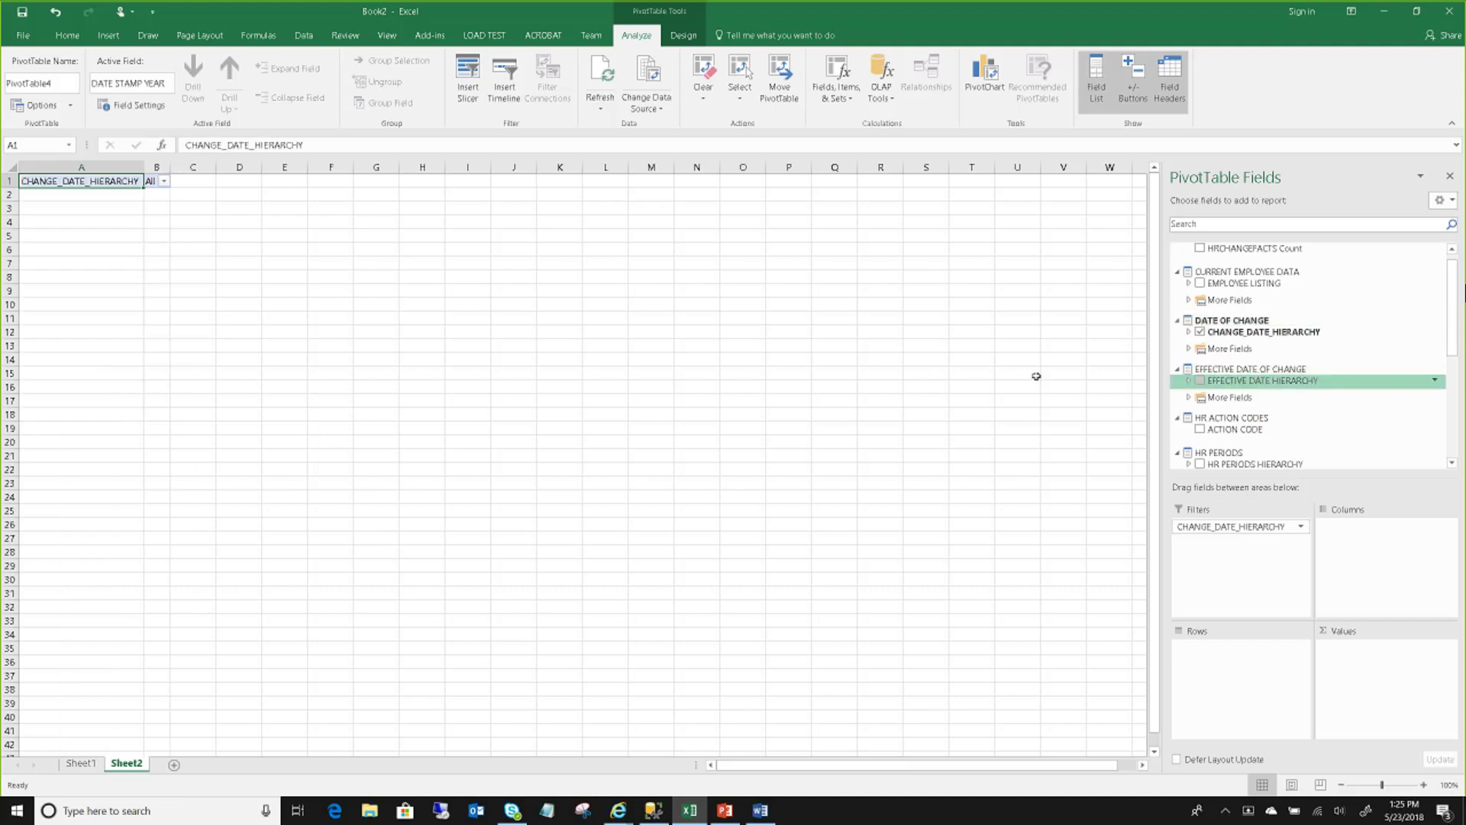
left_click(164, 183)
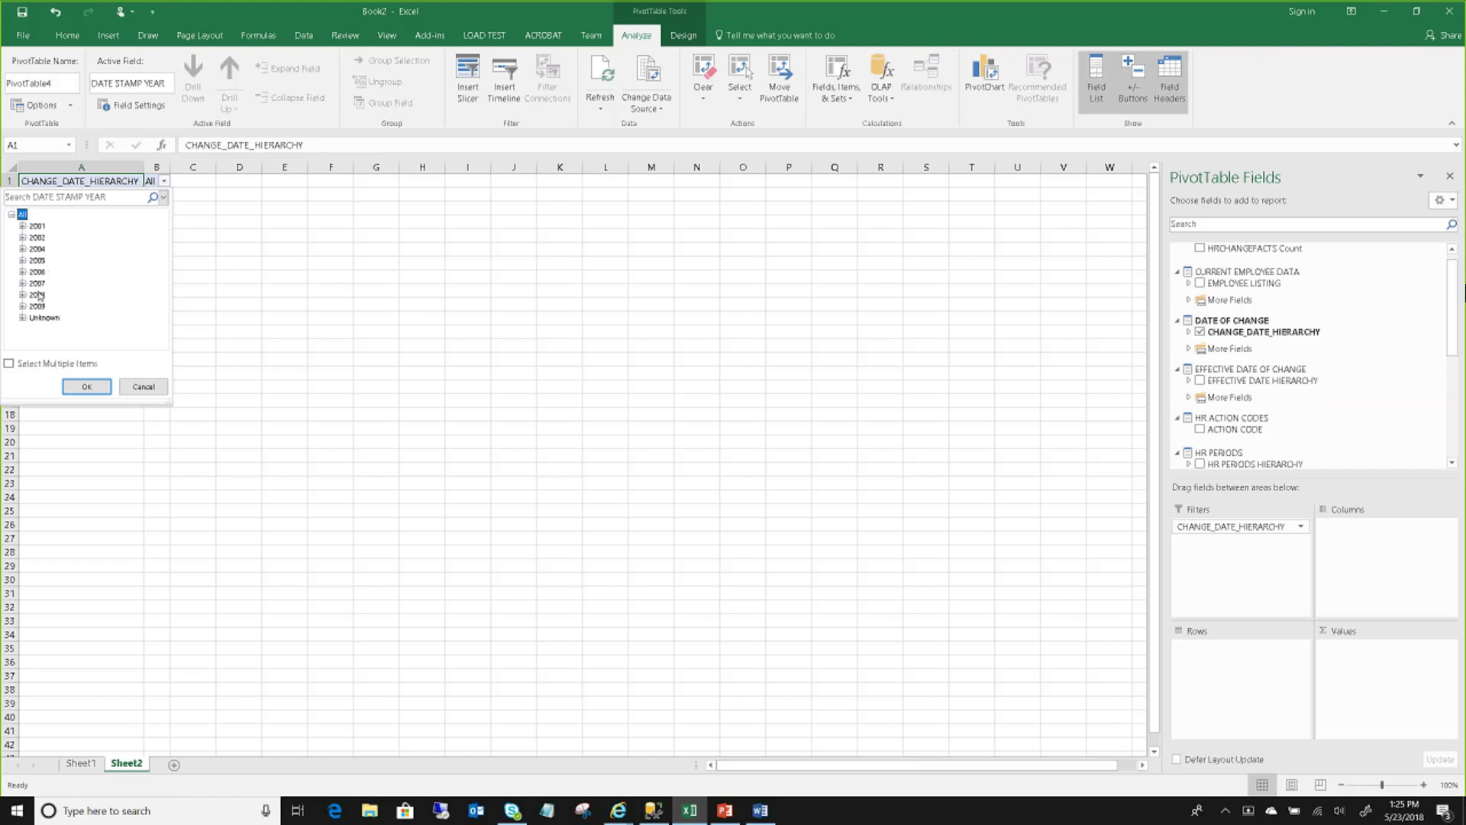
left_click(106, 391)
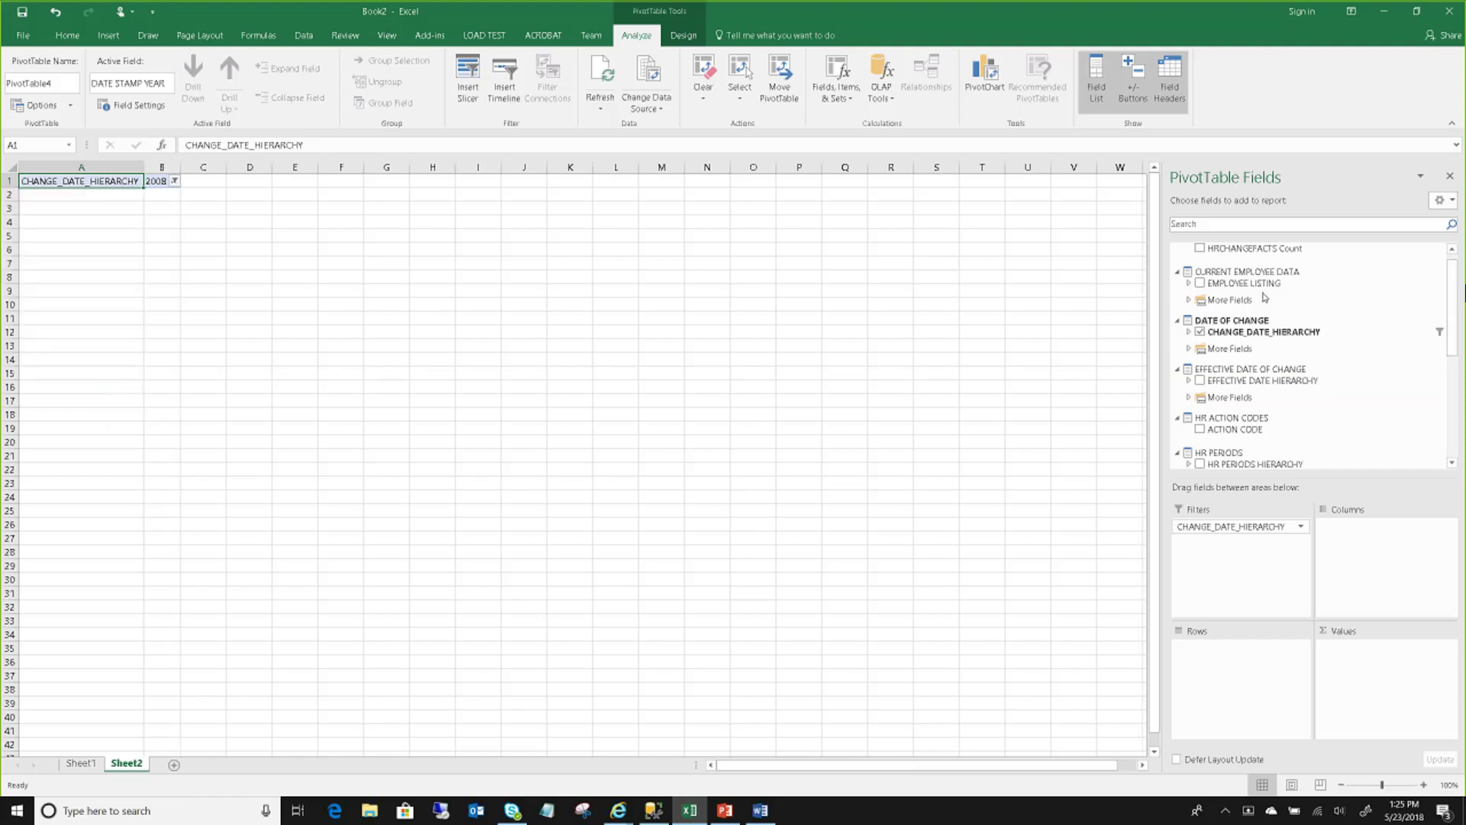
- Add EMPLOYEE LISTING, LAW ITEM NAME, OLD VALUE and NEW VALUE to the rows, in that order
left_click_drag(1261, 284, 1221, 646)
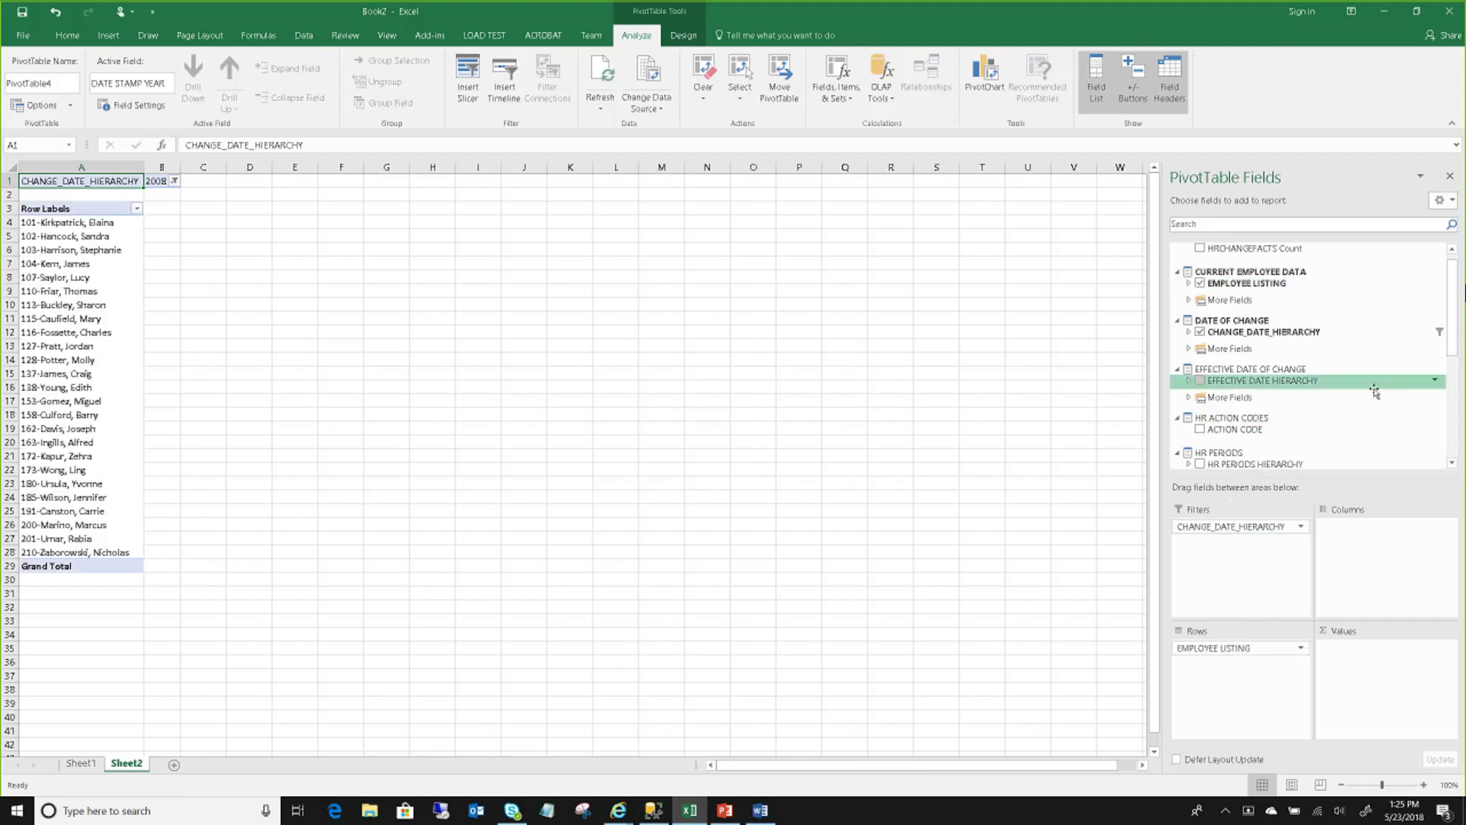
scroll(1335, 388, "down", 5)
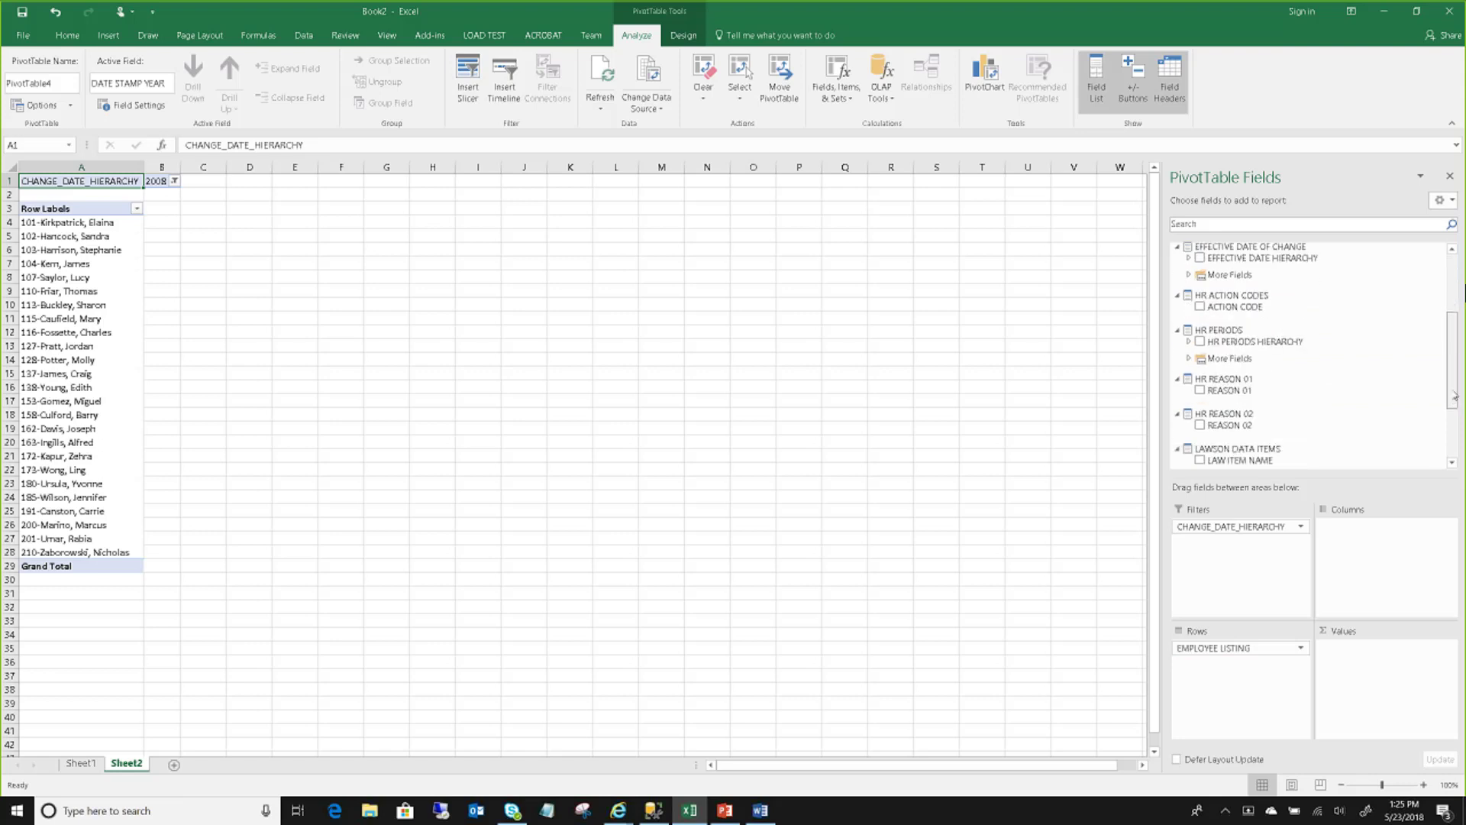
left_click_drag(1335, 387, 1227, 678)
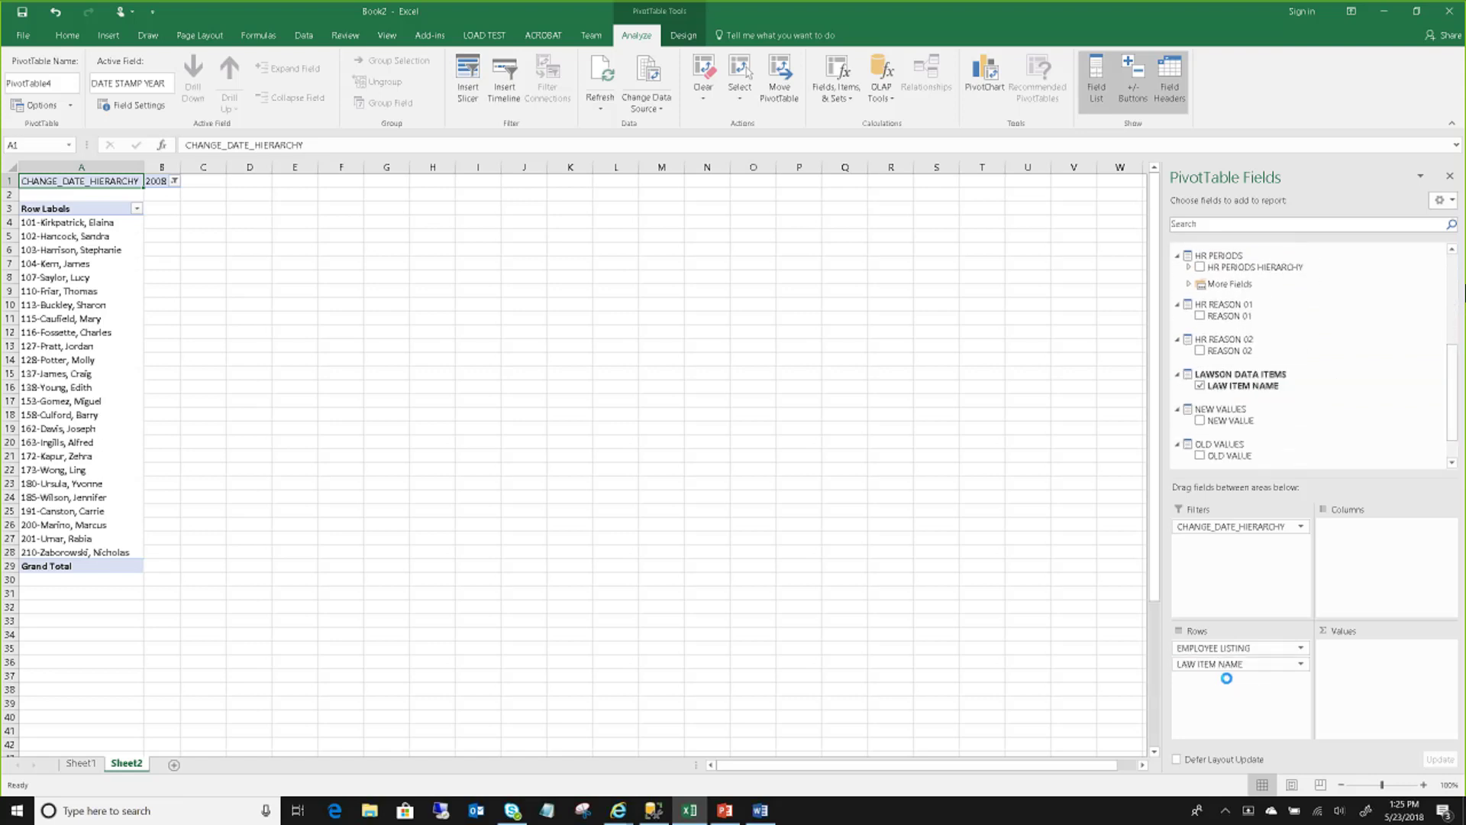
left_click(1230, 455)
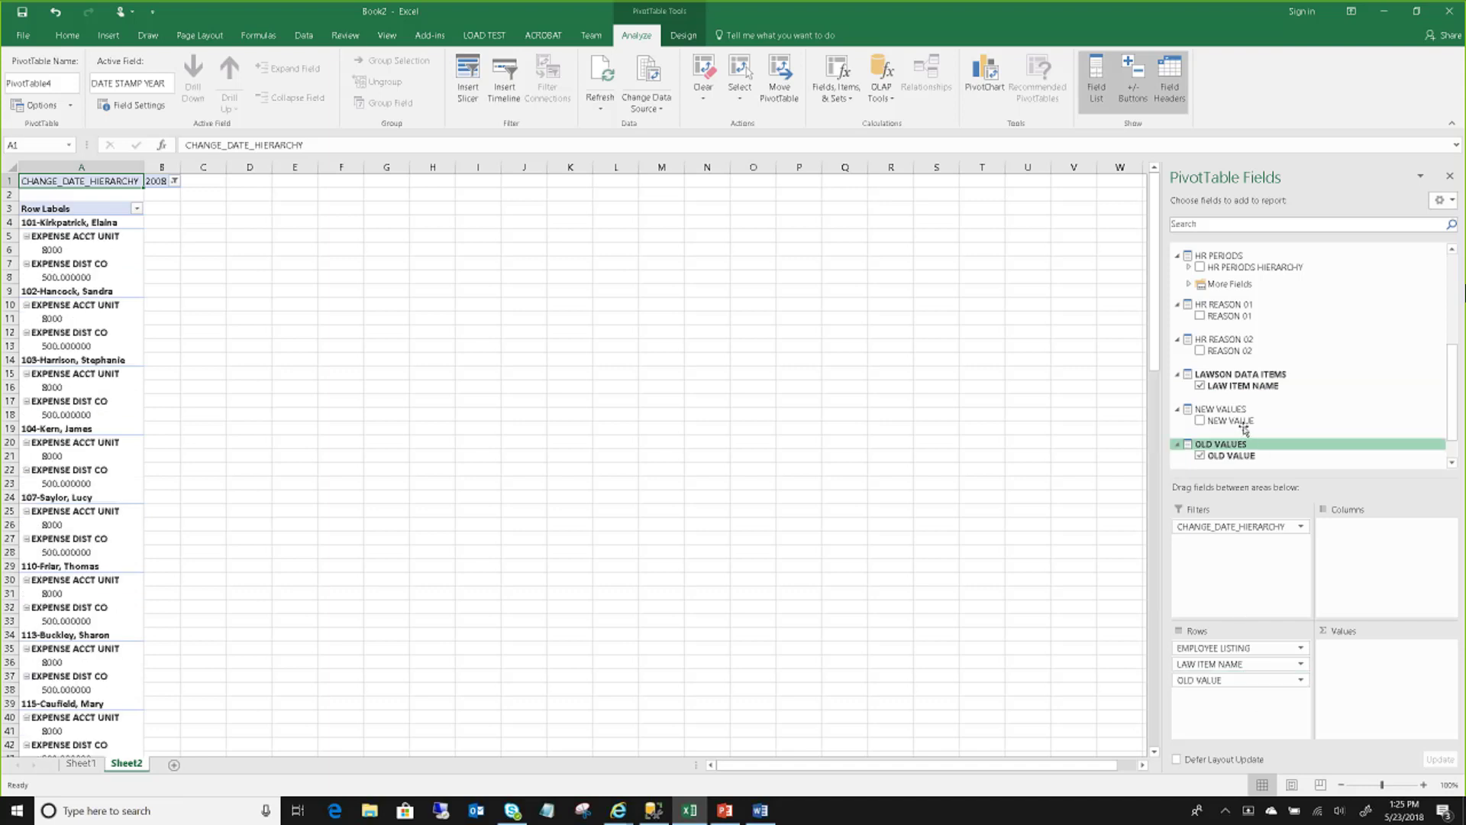
left_click_drag(1237, 422, 1229, 712)
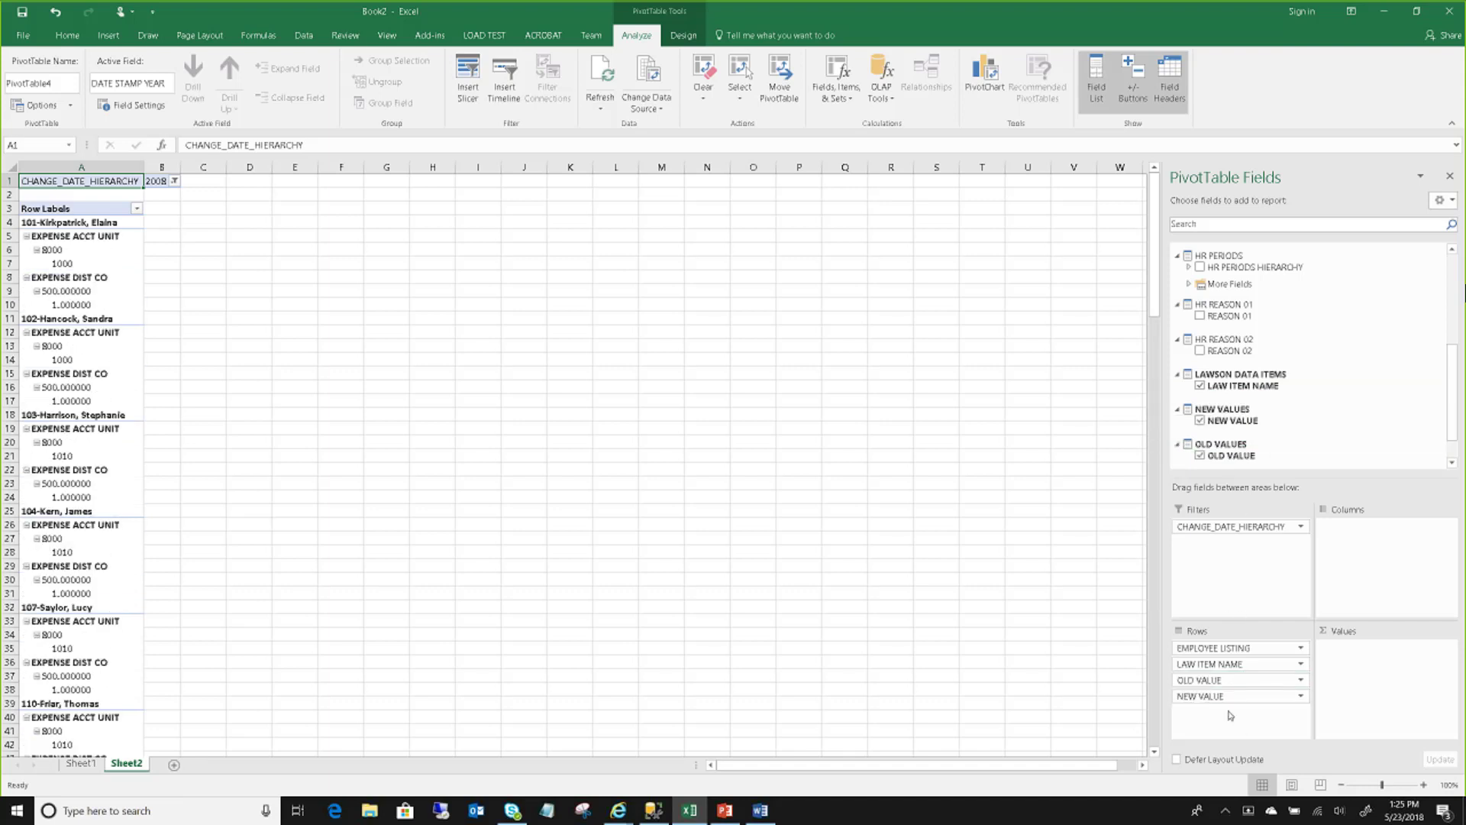
- Show the audit log PivotTable in tabular form and turn off all its subtotals
left_click(684, 35)
left_click(99, 92)
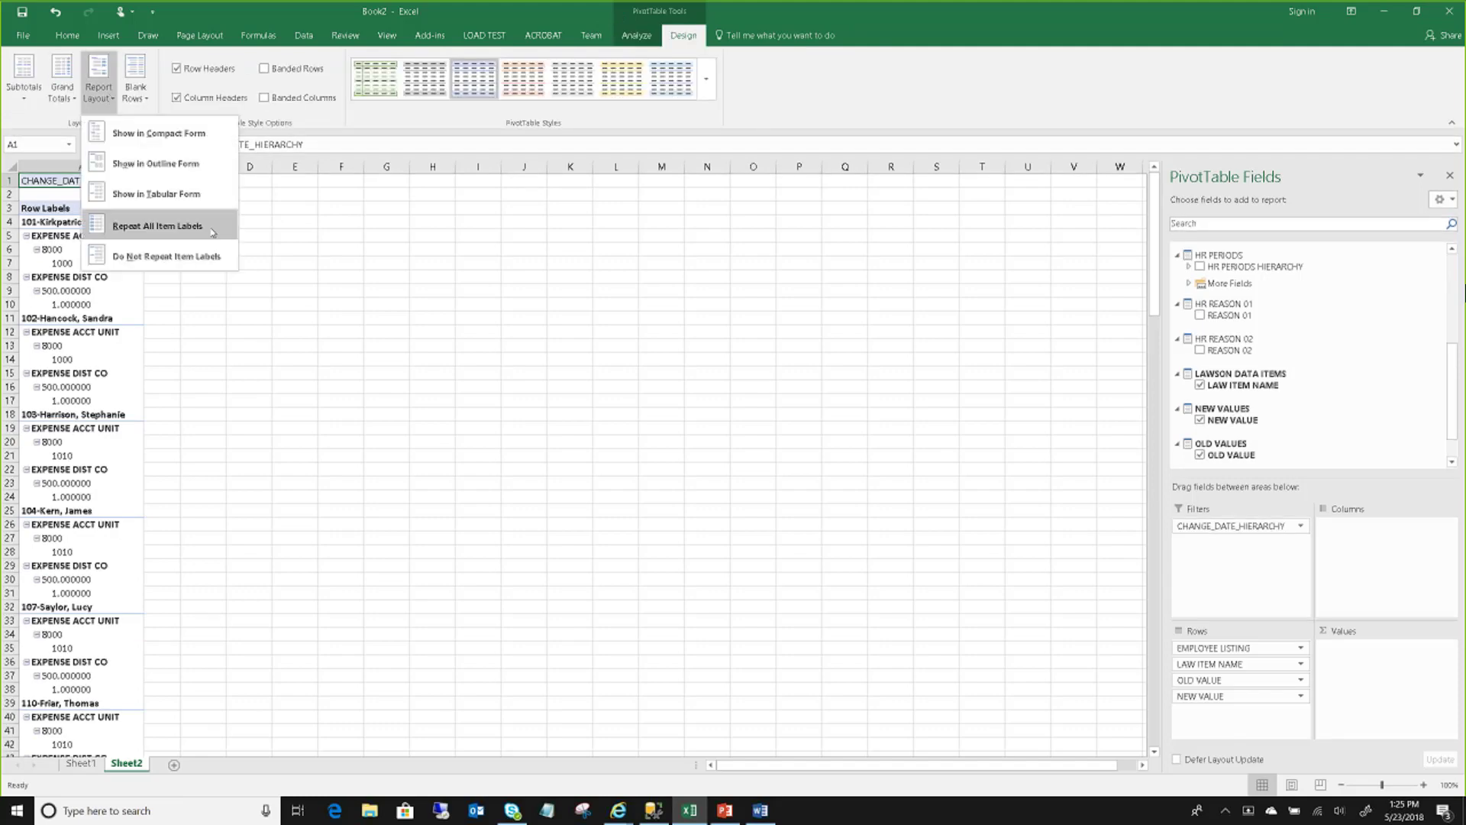
left_click(156, 193)
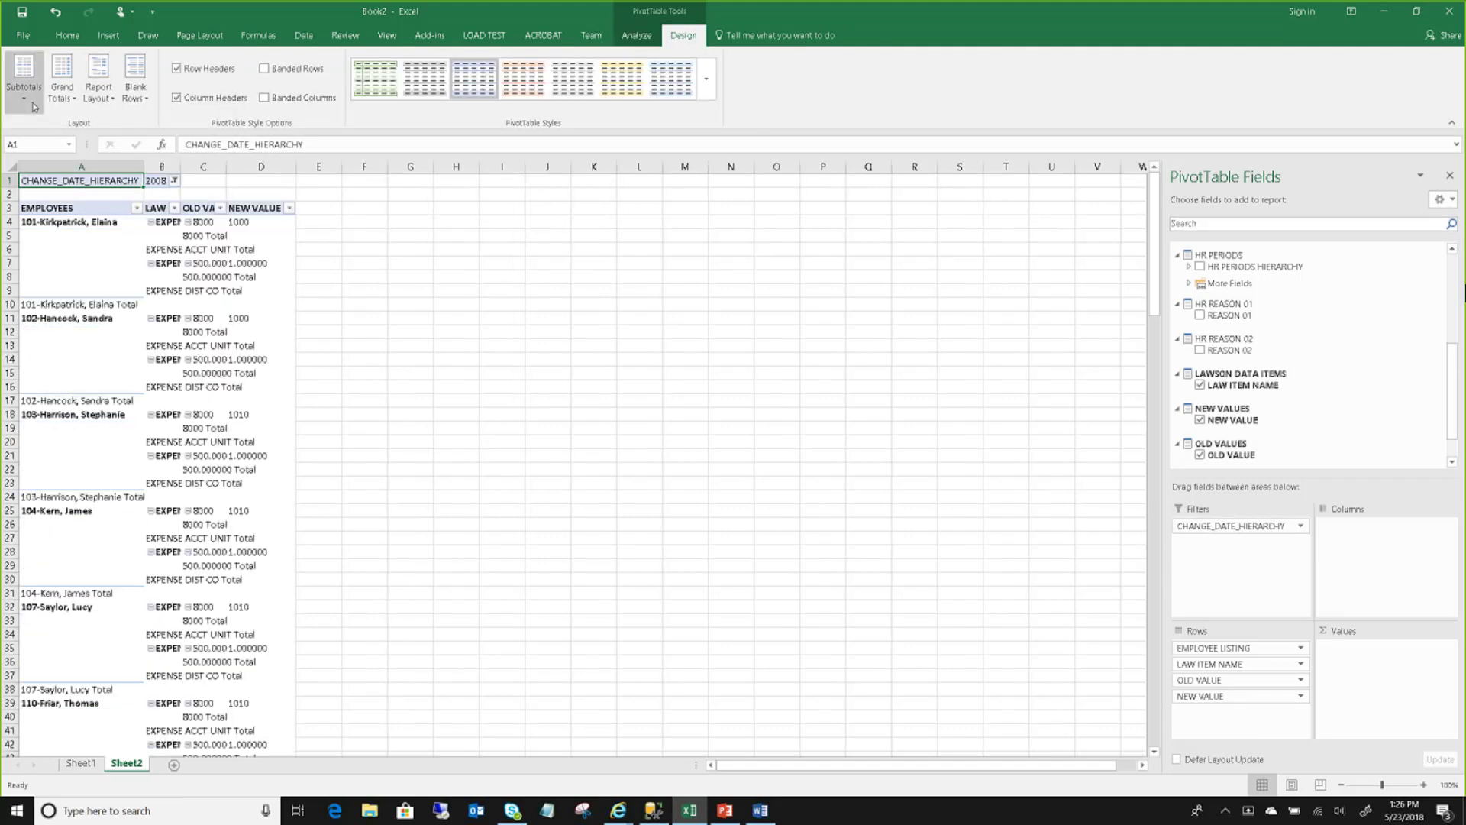
left_click(24, 80)
left_click(92, 131)
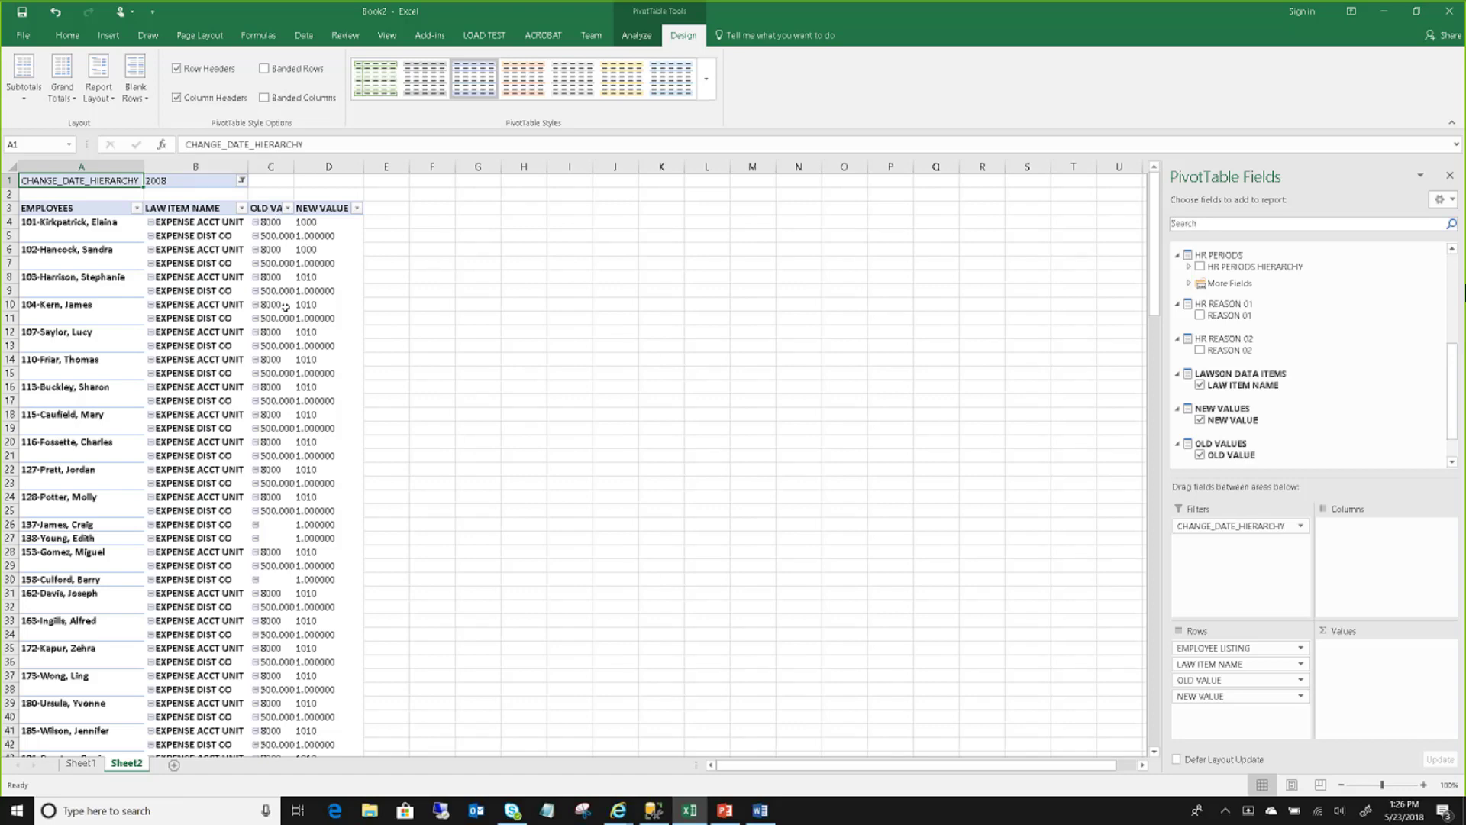
- Set the CHANGE_DATE_HIERARCHY report filter of the audit log PivotTable to 2009
scroll(285, 306, "down", 9)
scroll(283, 312, "up", 1)
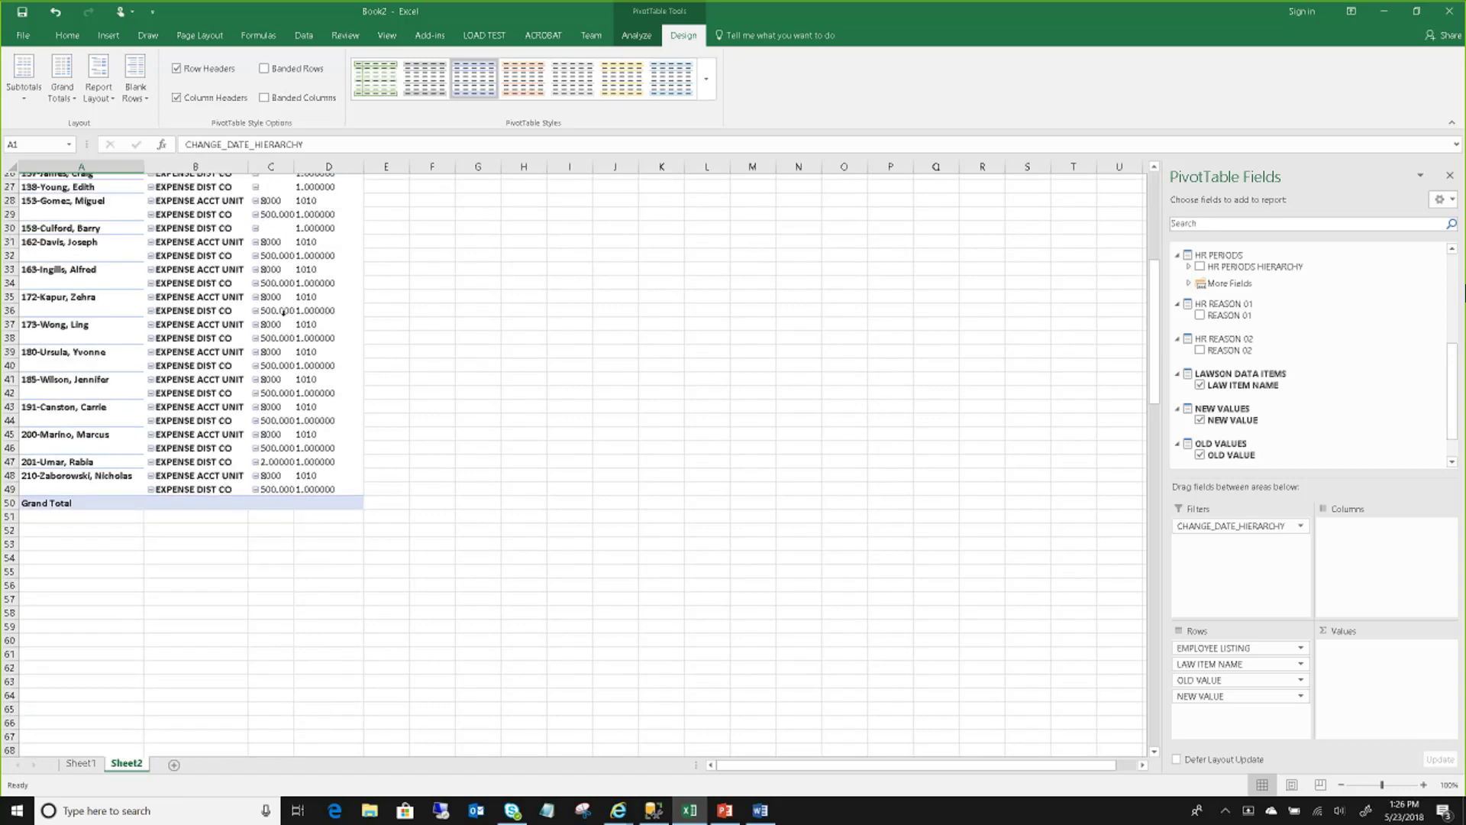
scroll(284, 312, "up", 9)
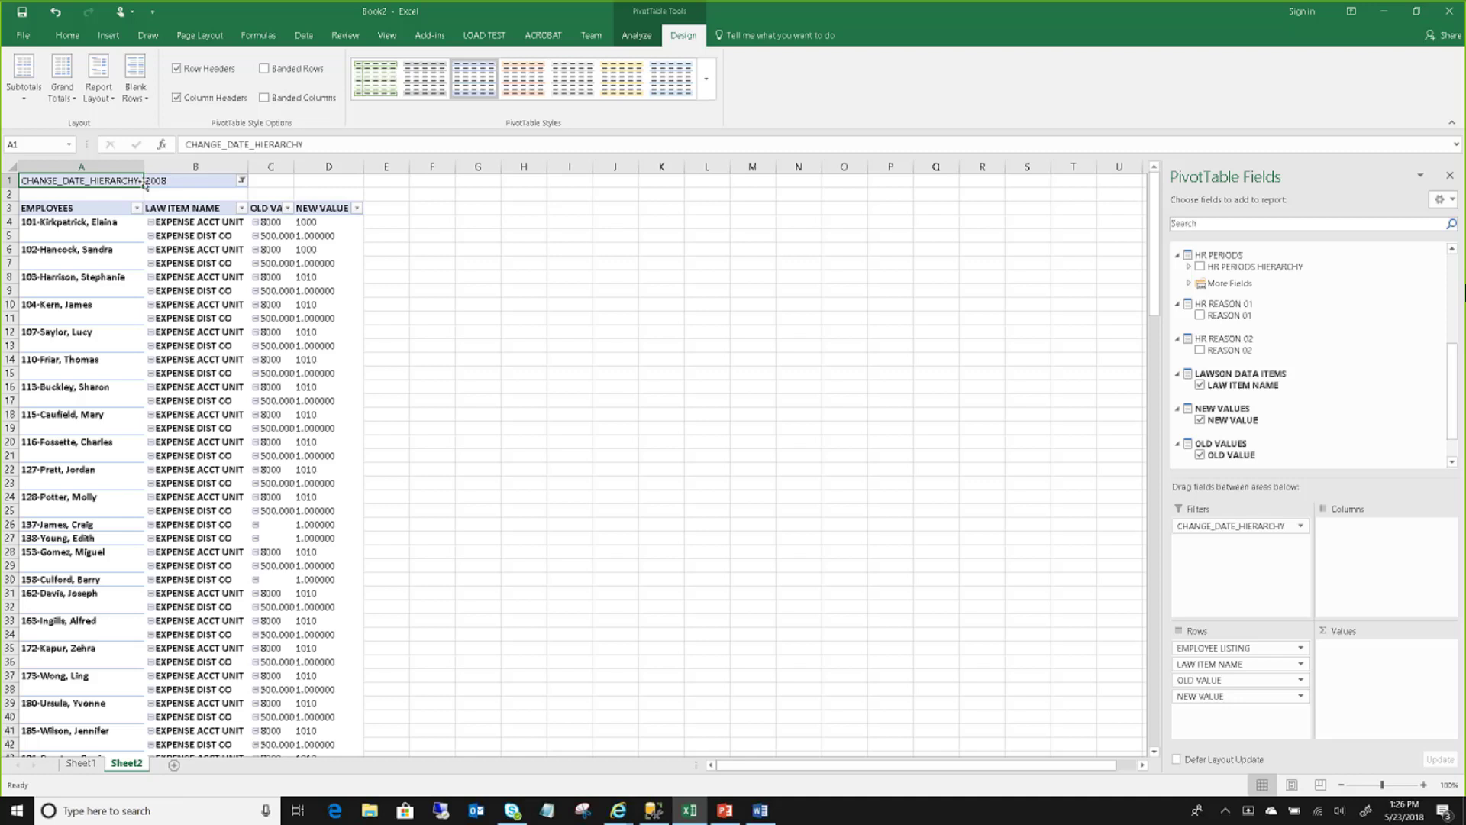
left_click(241, 180)
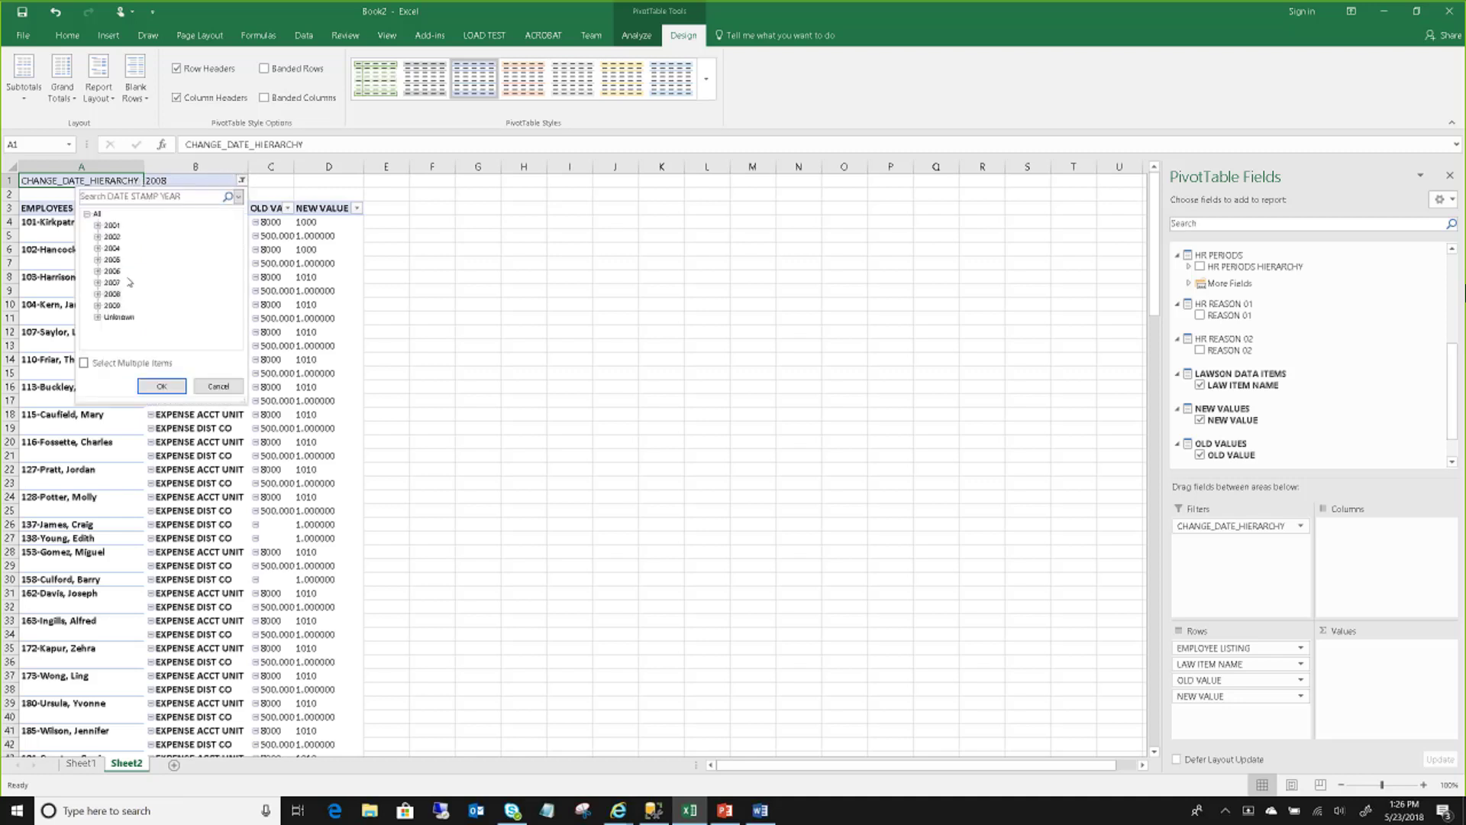
left_click(112, 304)
left_click(162, 385)
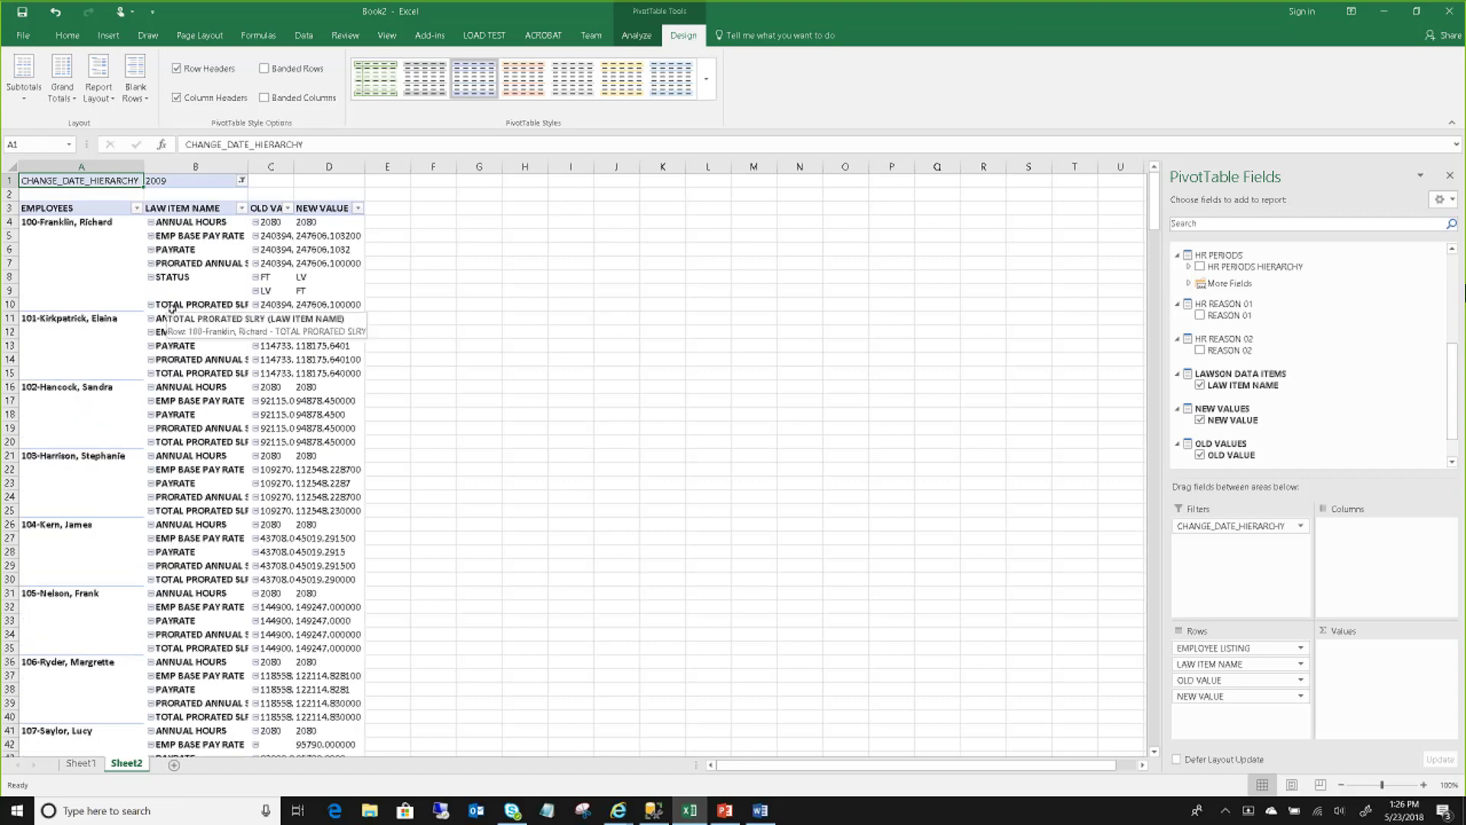
scroll(172, 308, "down", 16)
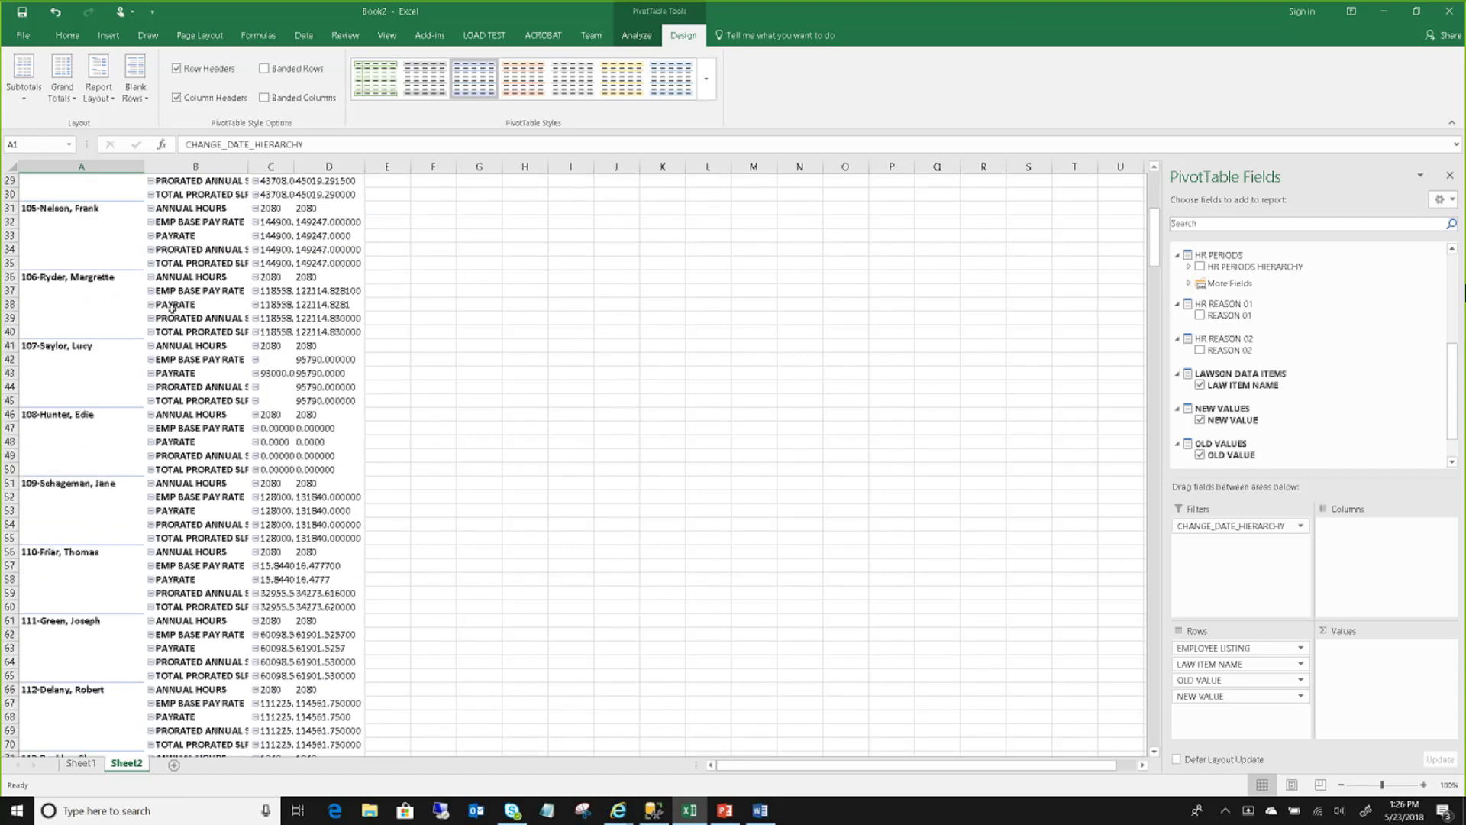
scroll(172, 308, "down", 11)
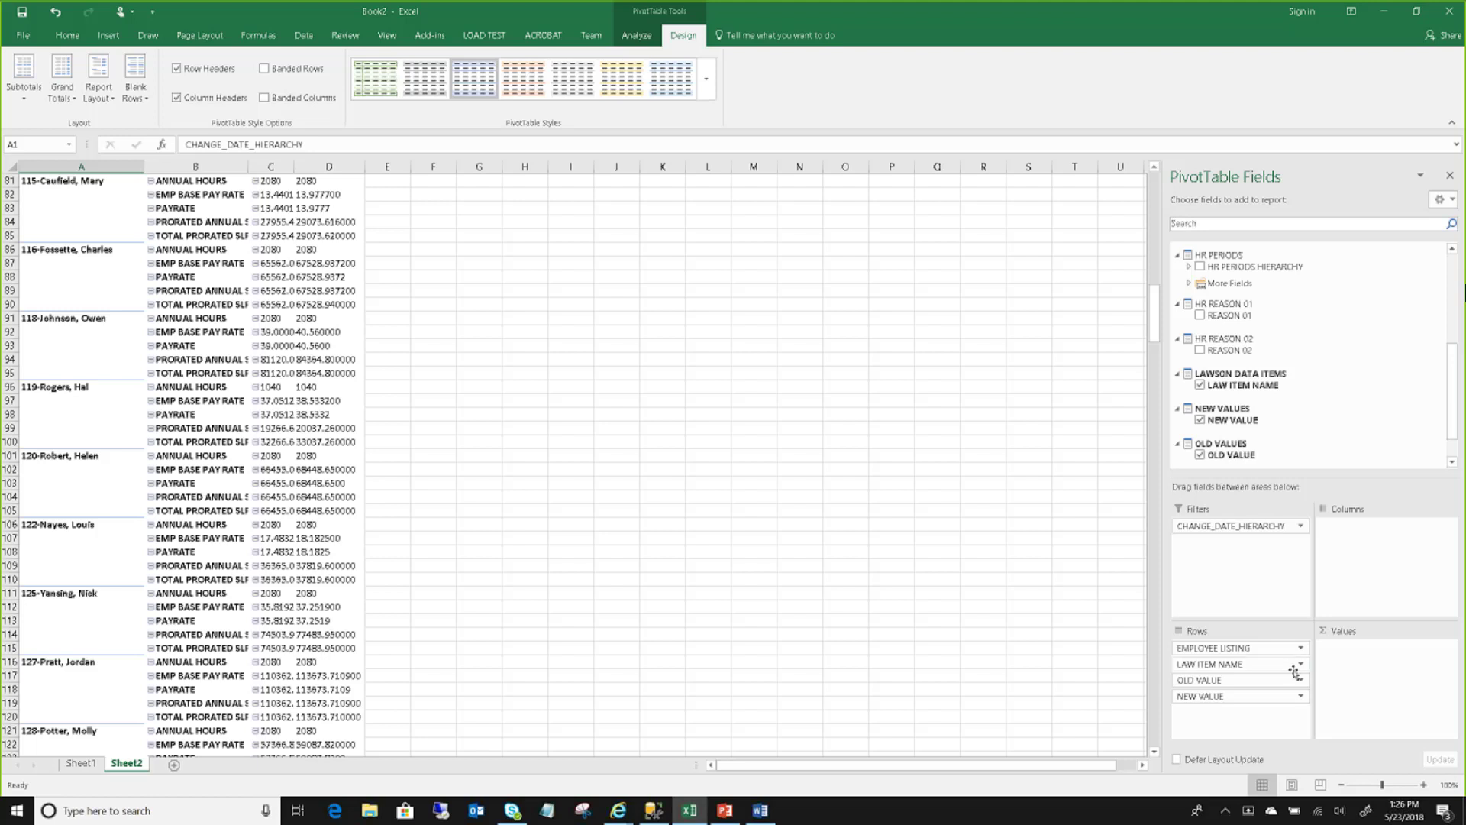
- Move LAW ITEM NAME from the rows to the report filters and set it to PAYRATE
left_click_drag(1289, 664, 1293, 601)
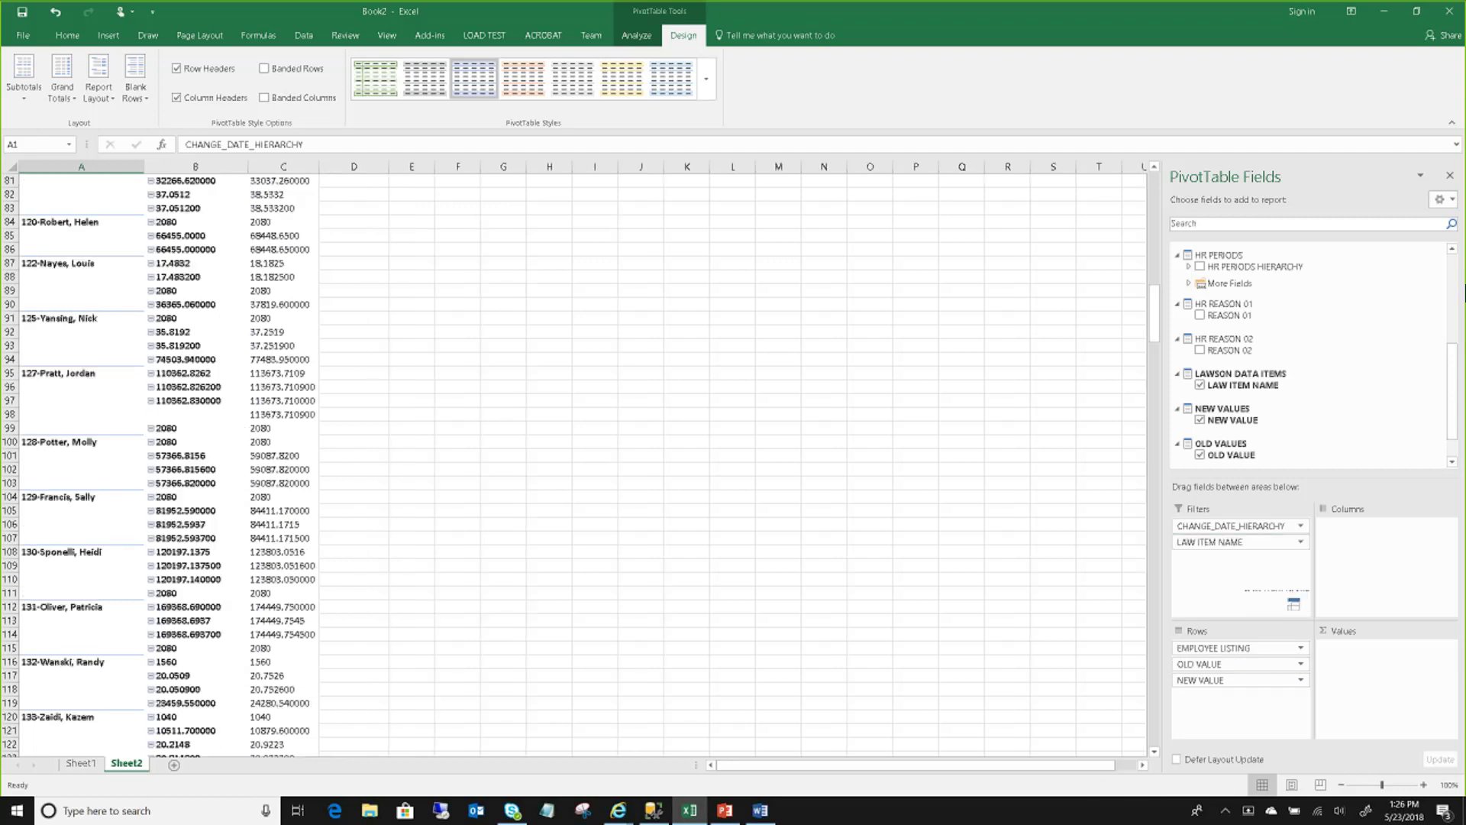
left_click_drag(1154, 311, 1145, 180)
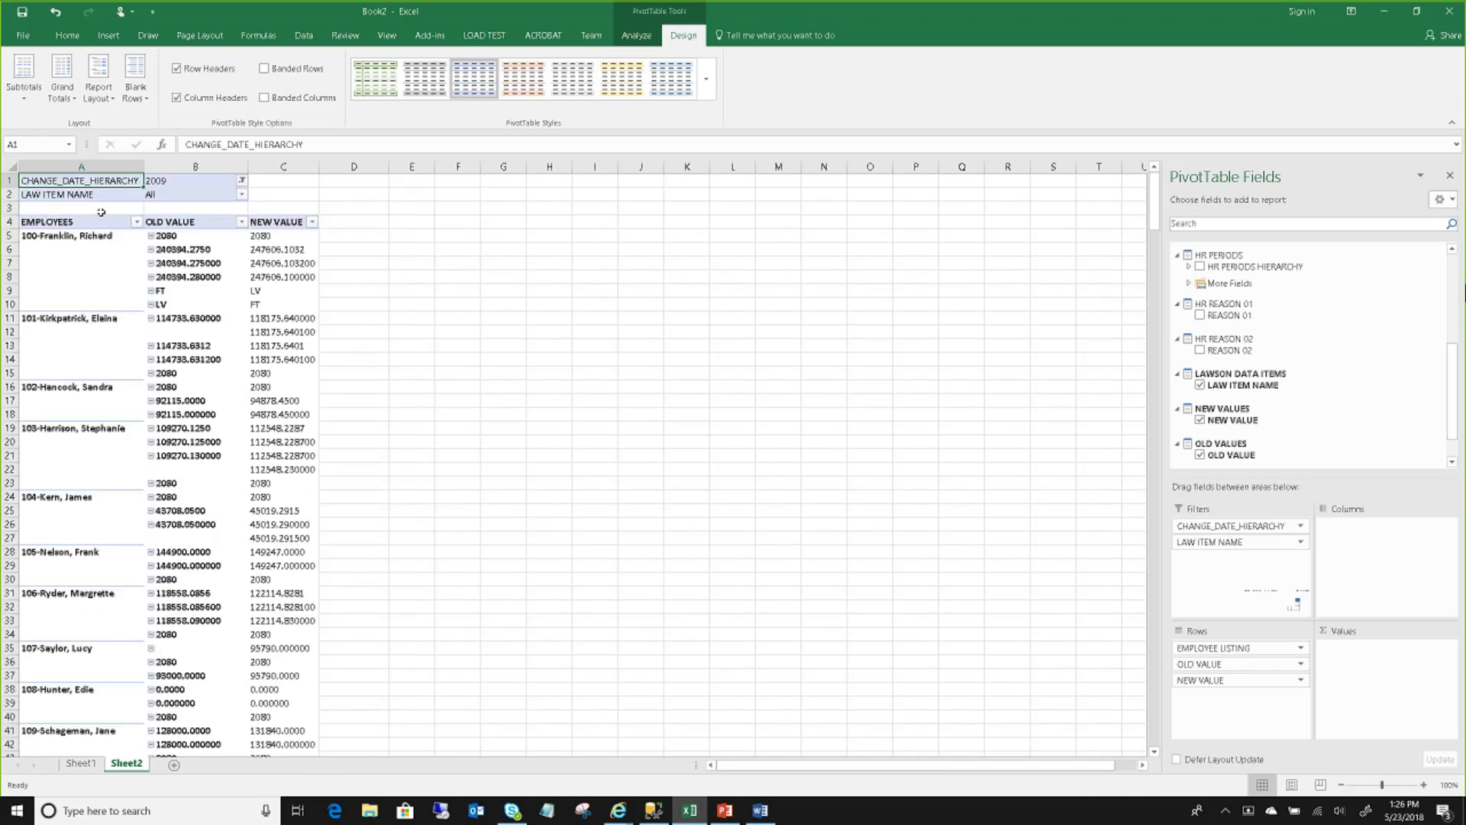
left_click(242, 194)
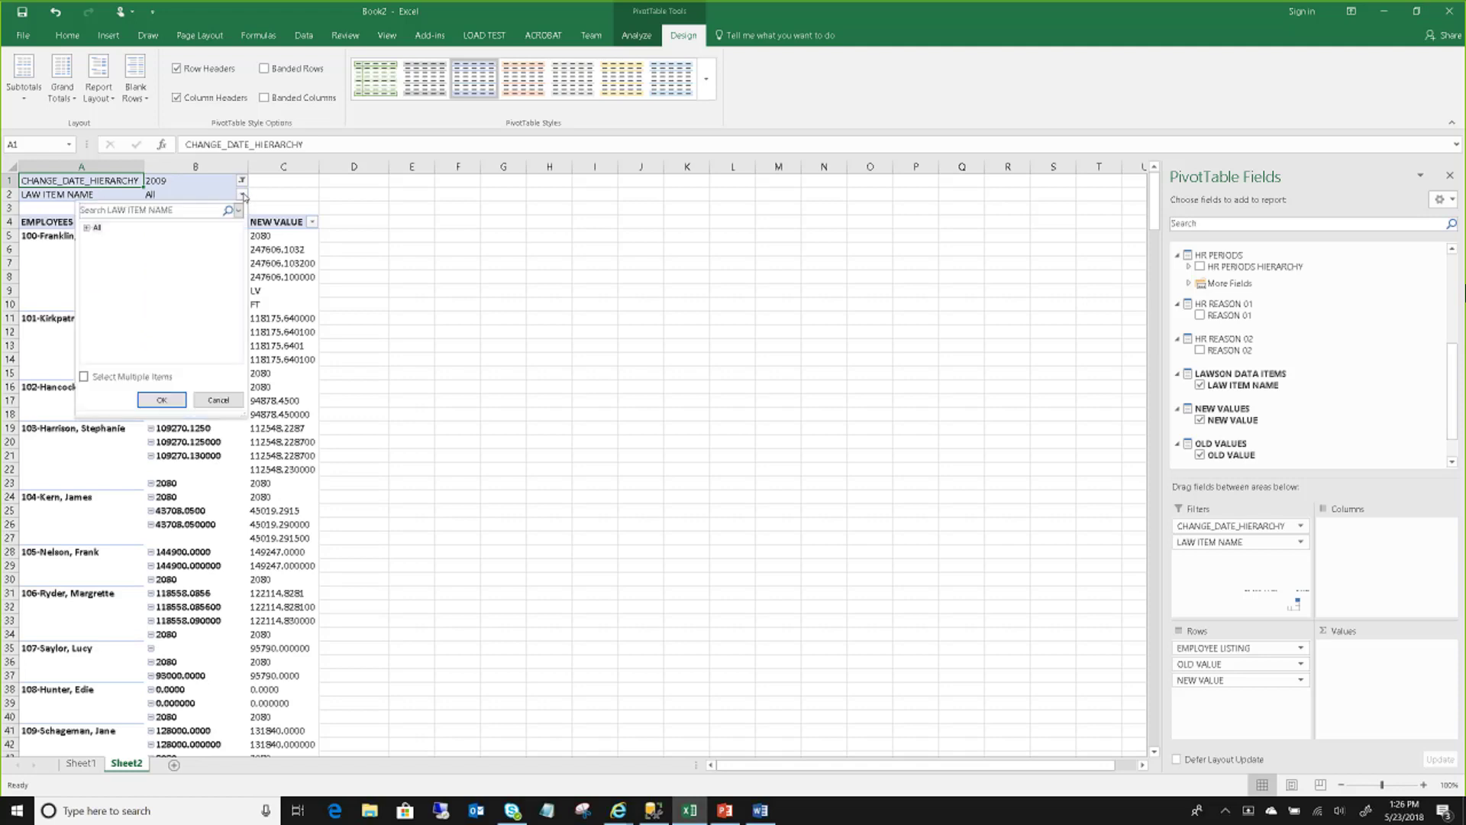
scroll(130, 298, "down", 10)
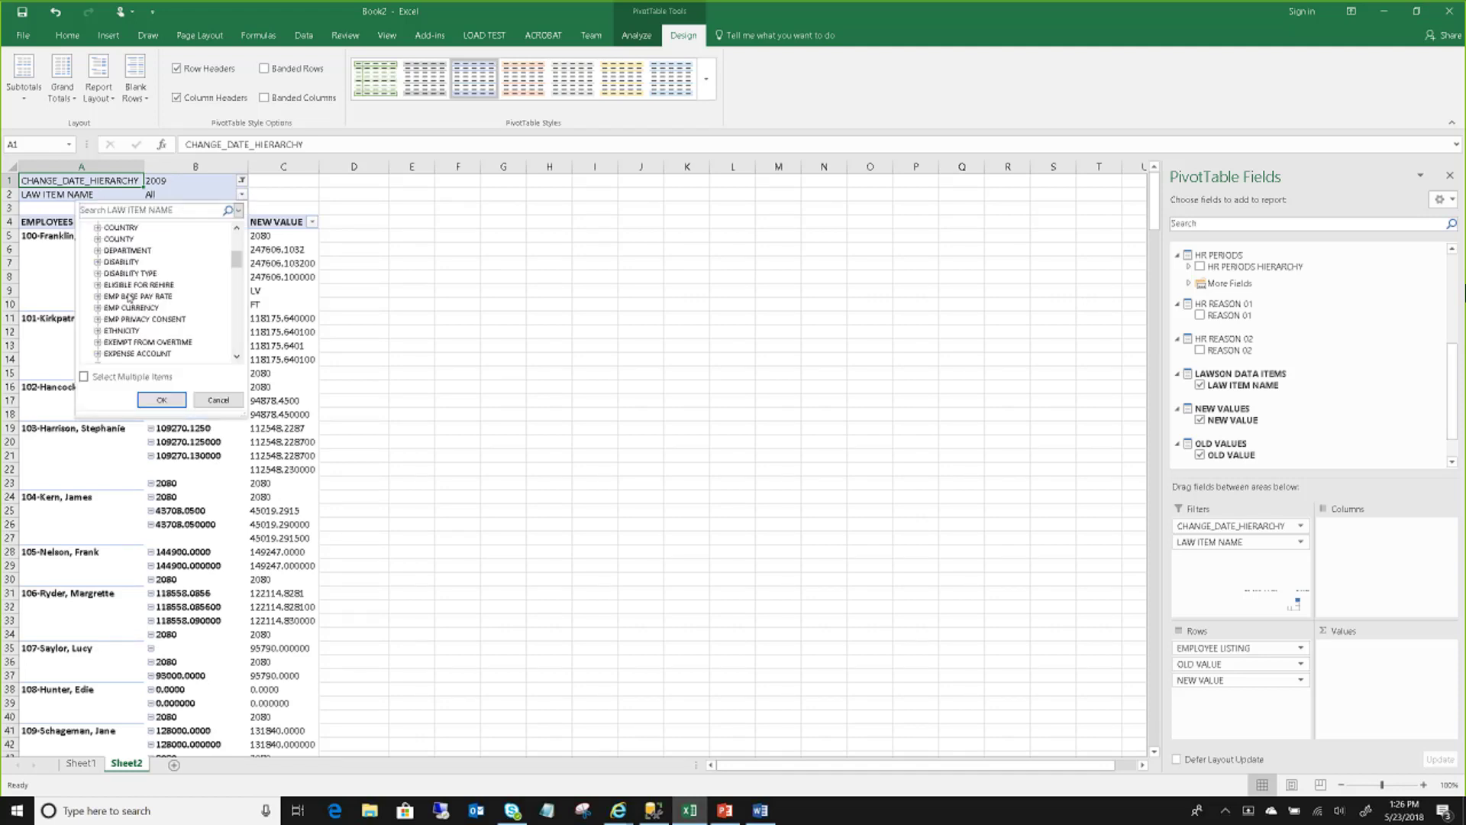
scroll(138, 310, "down", 2)
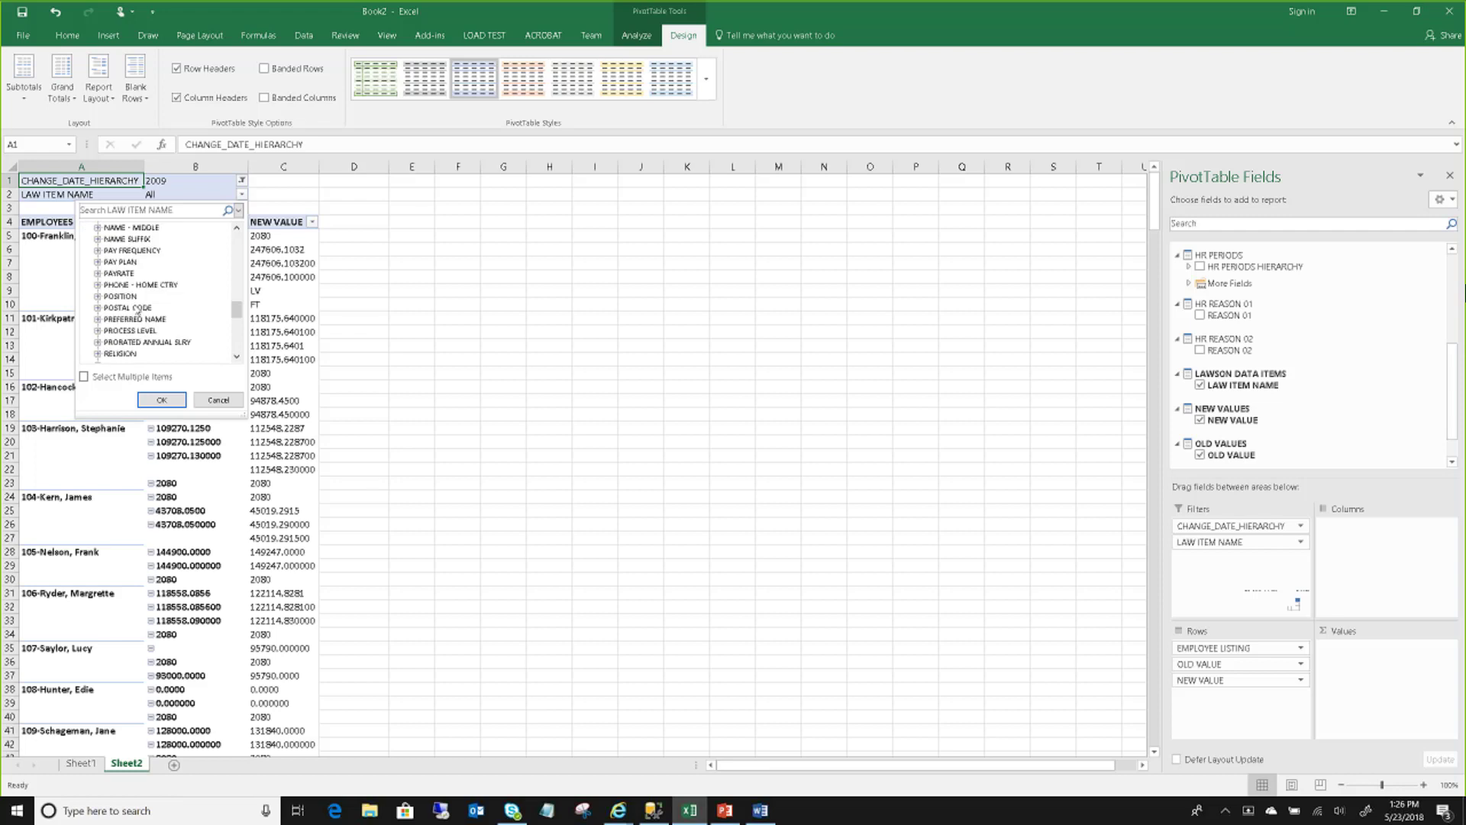
left_click(159, 400)
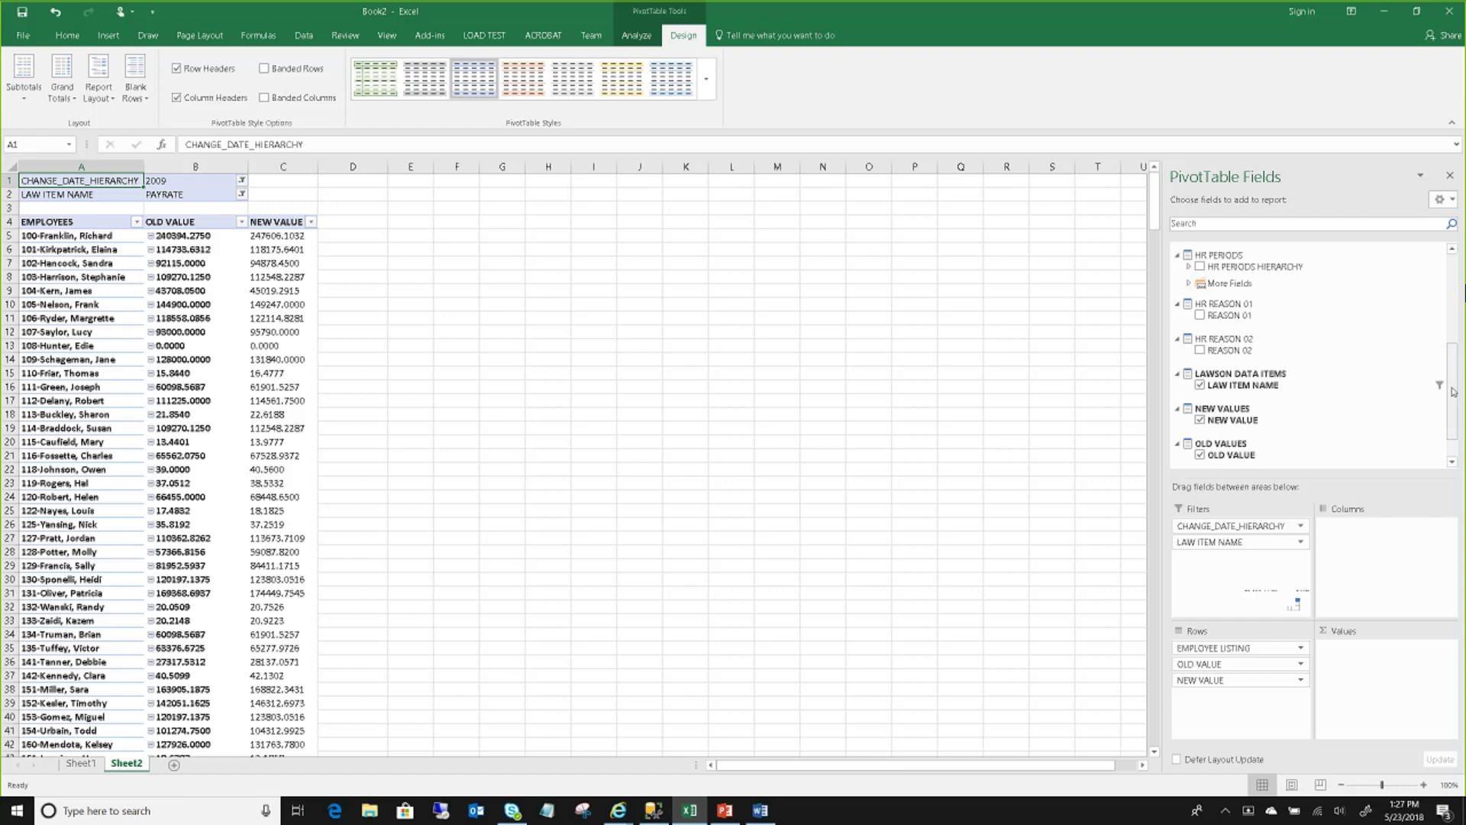
left_click_drag(1454, 391, 1448, 319)
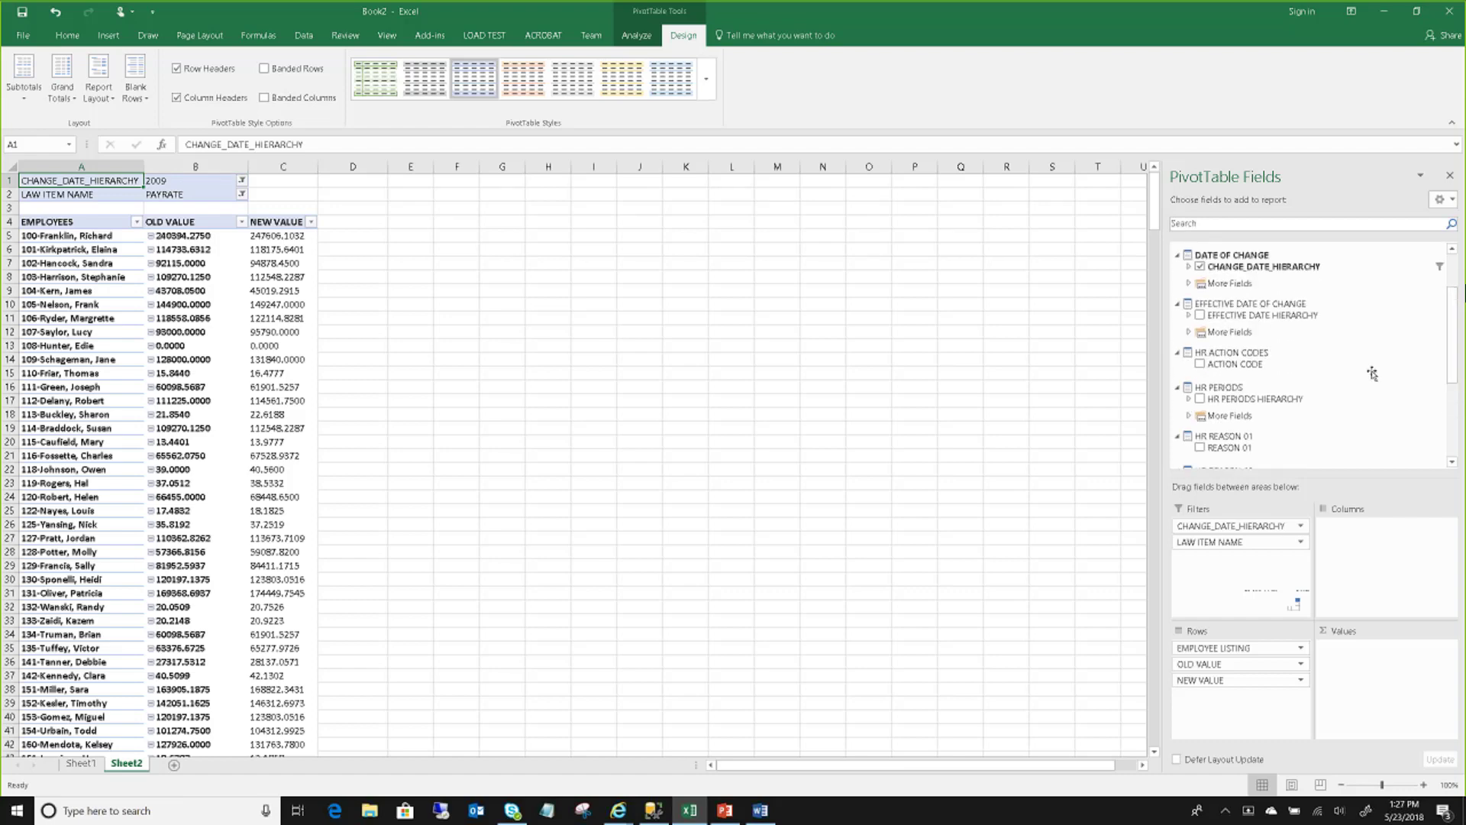
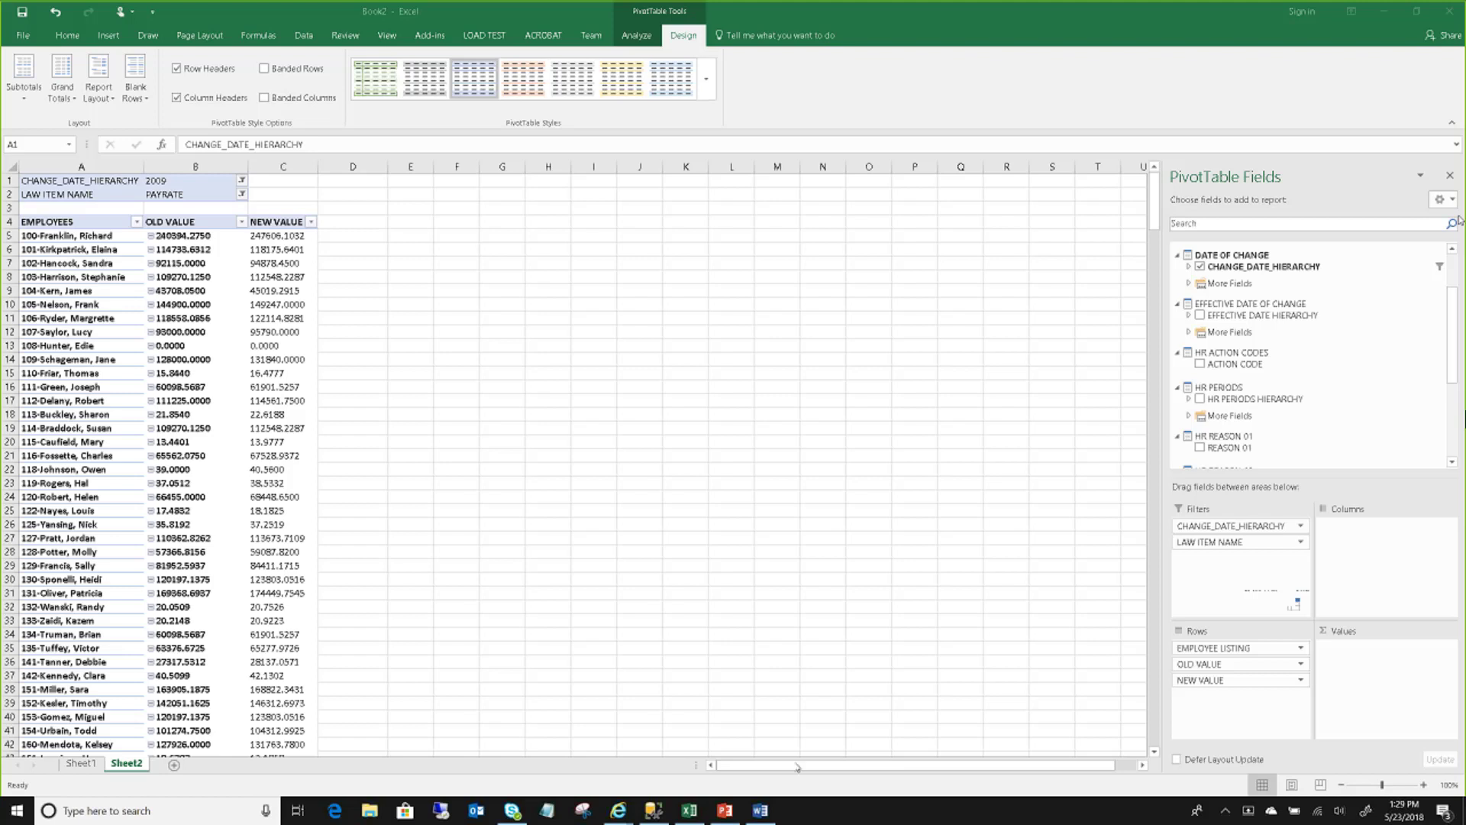
- Add a new worksheet and insert a PivotTable report at A1 from the existing LAWSONDWHR Payroll Check Cube connection
left_click(175, 766)
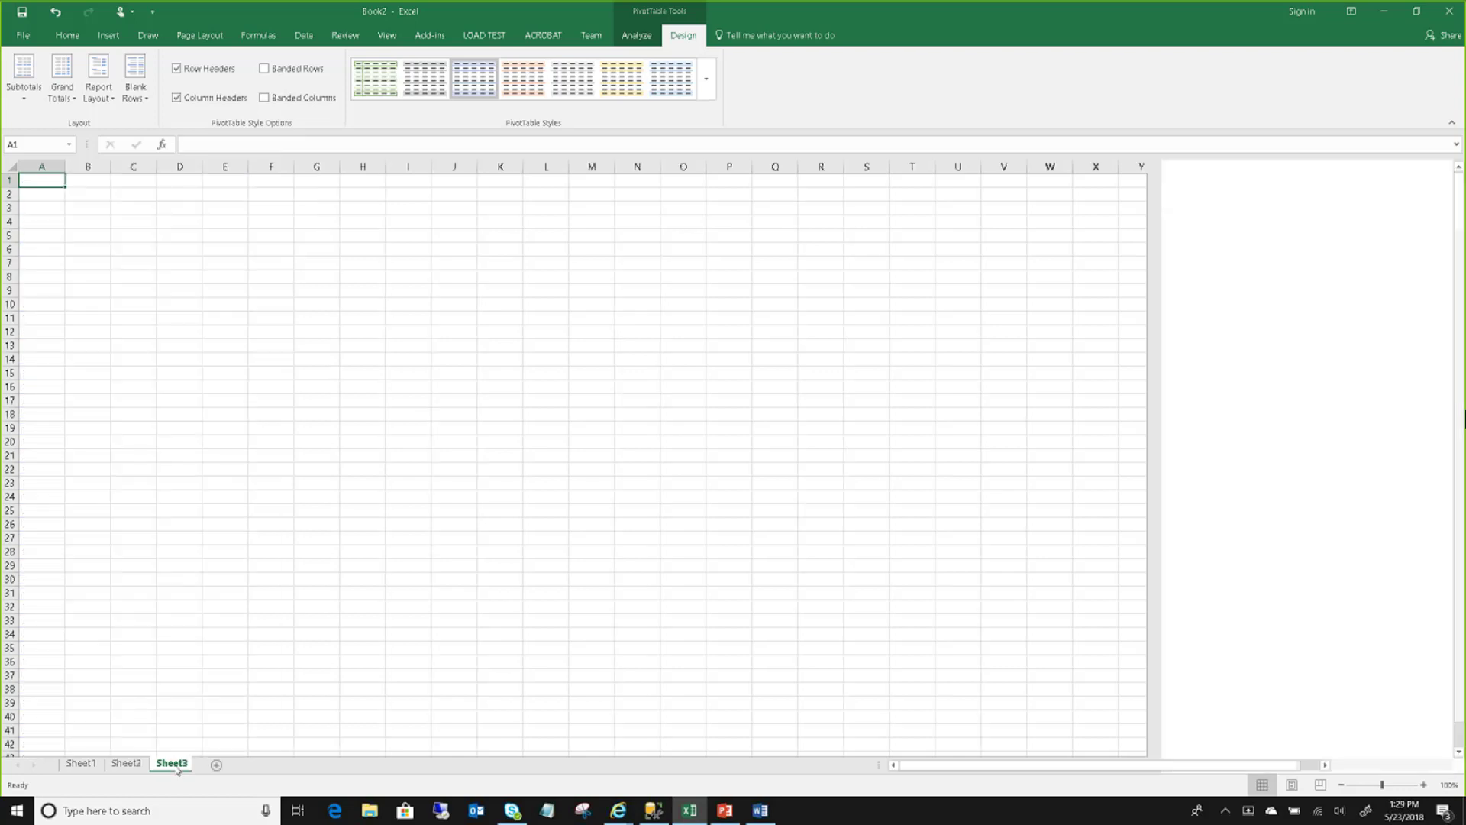
left_click(308, 41)
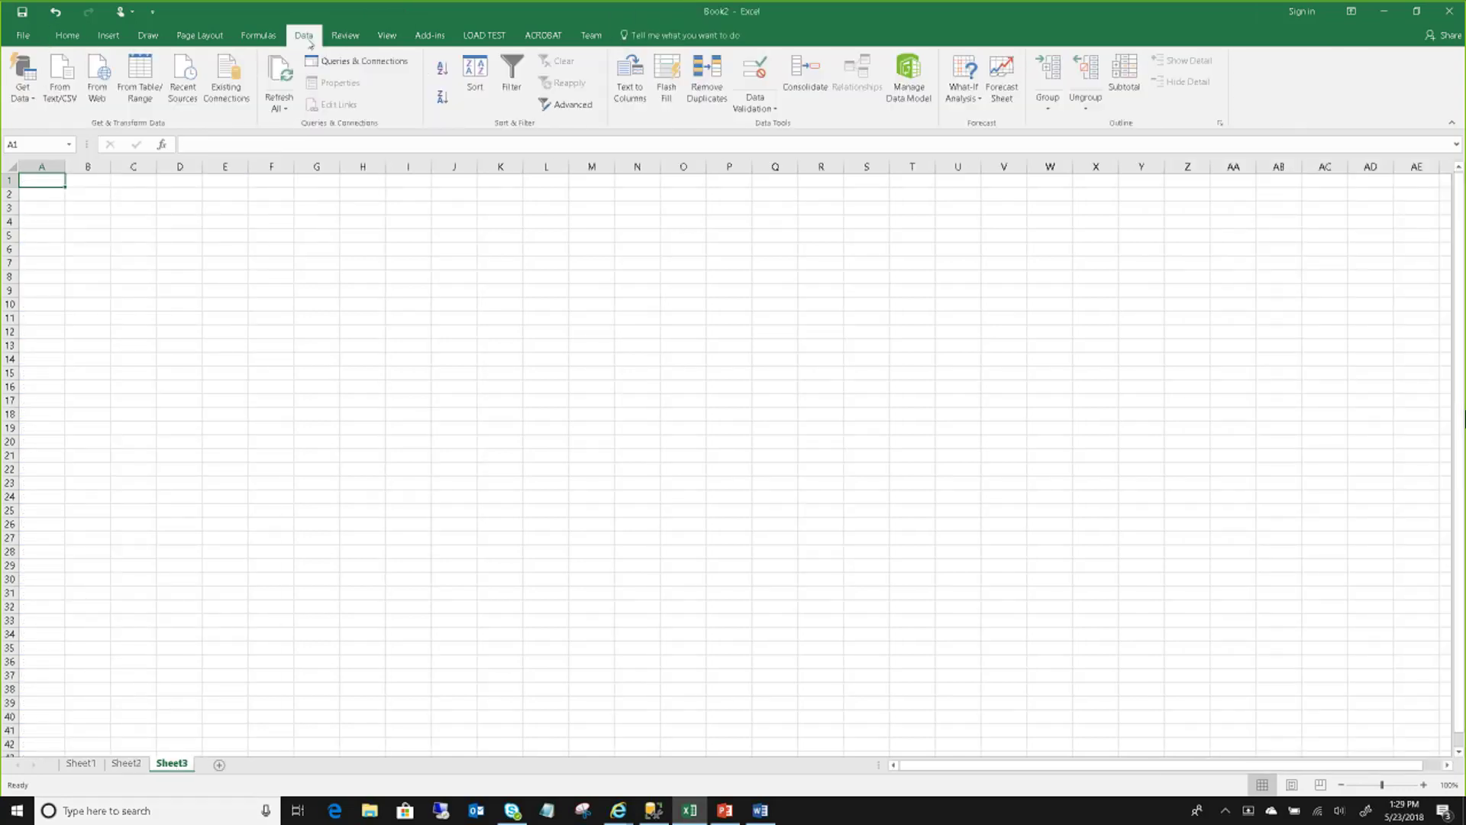
left_click(218, 105)
scroll(710, 486, "down", 6)
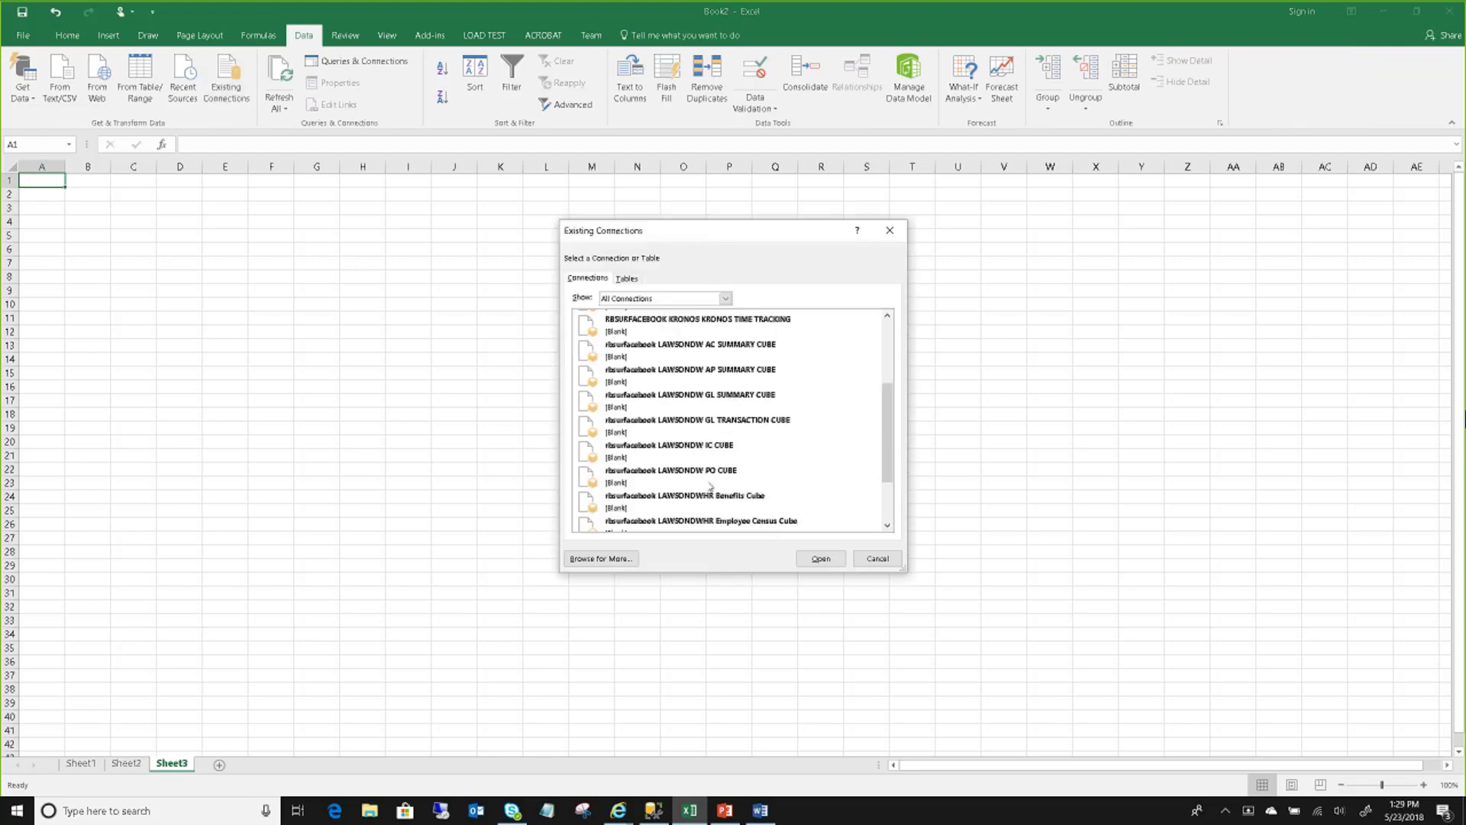
scroll(710, 486, "down", 2)
left_click(722, 491)
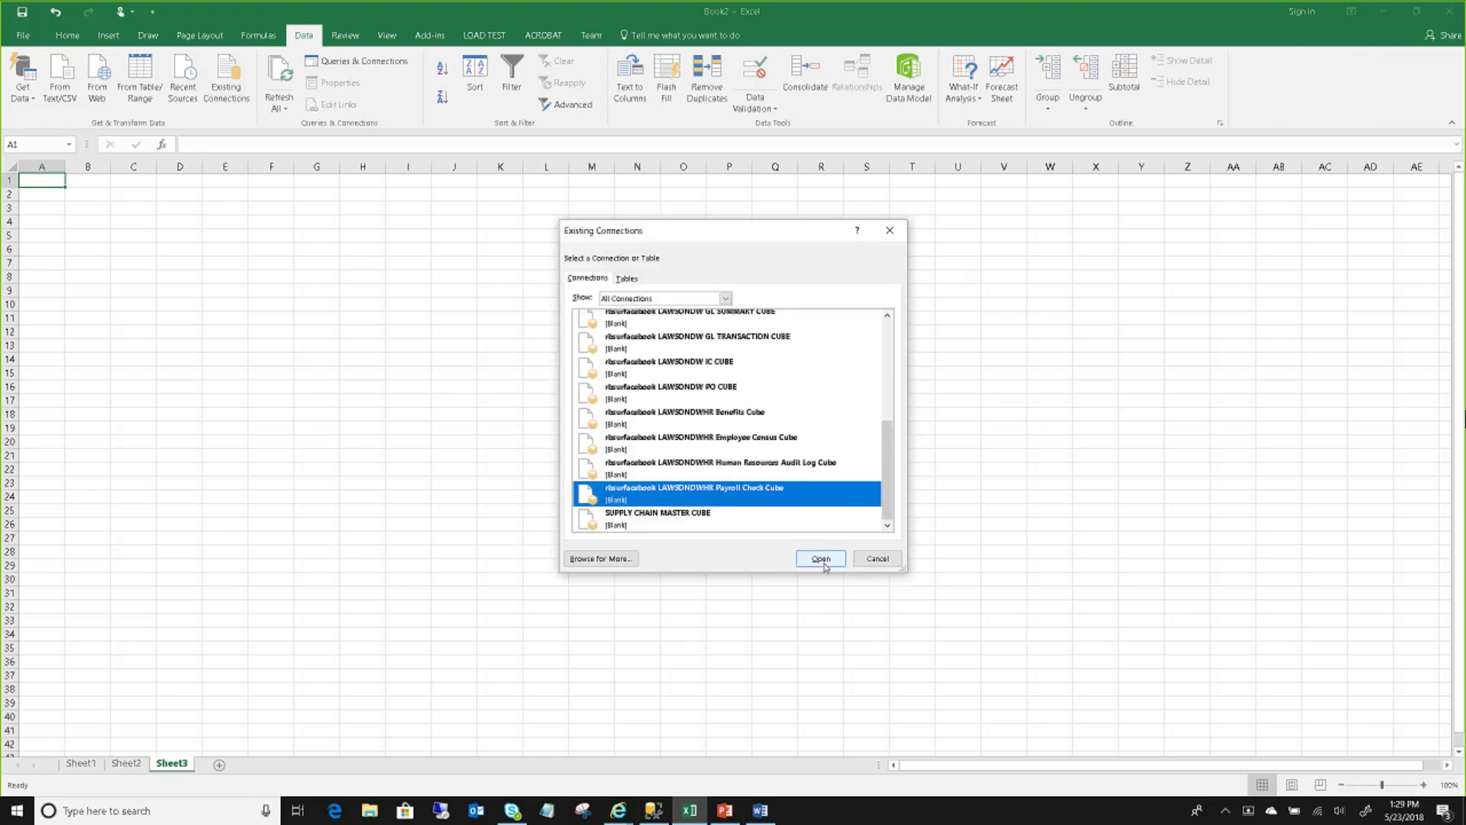
left_click(821, 560)
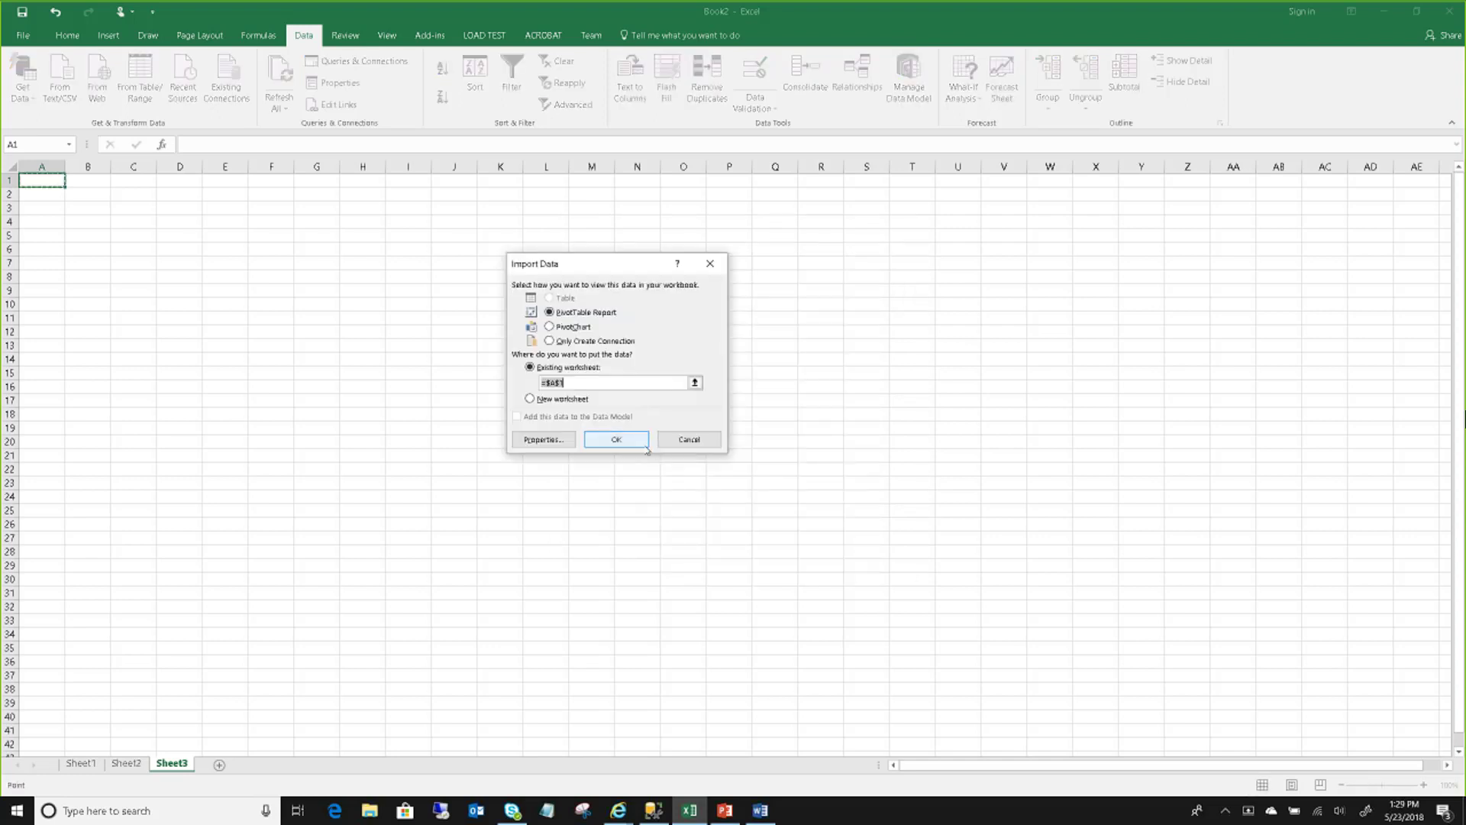
left_click(633, 439)
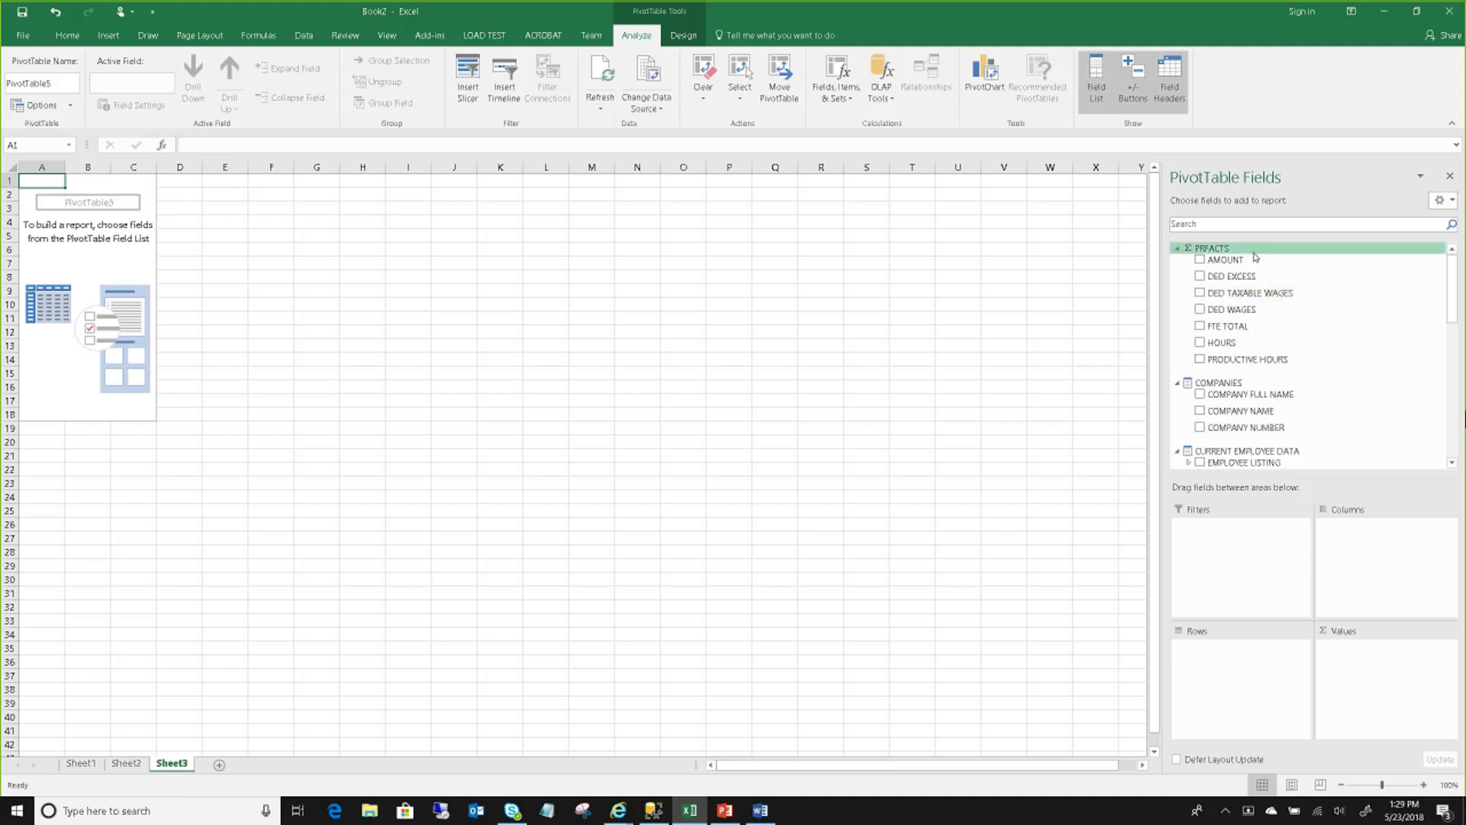
- Add AMOUNT to the values and AMOUNT TYPE HIERARCHY from PR AMOUNT TYPES as a report filter
left_click_drag(1233, 259, 1352, 663)
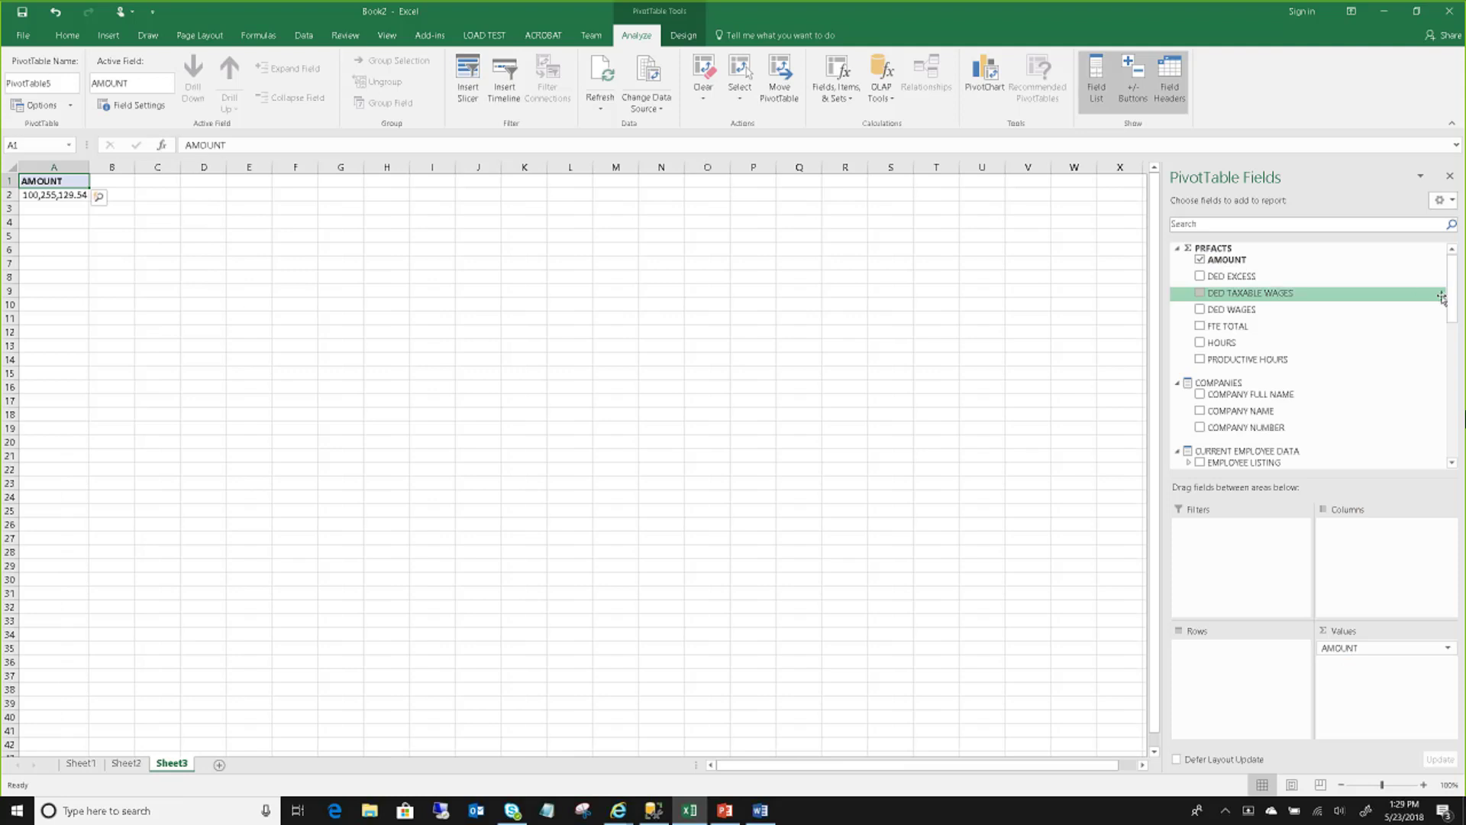
scroll(1443, 321, "down", 2)
scroll(1460, 336, "down", 2)
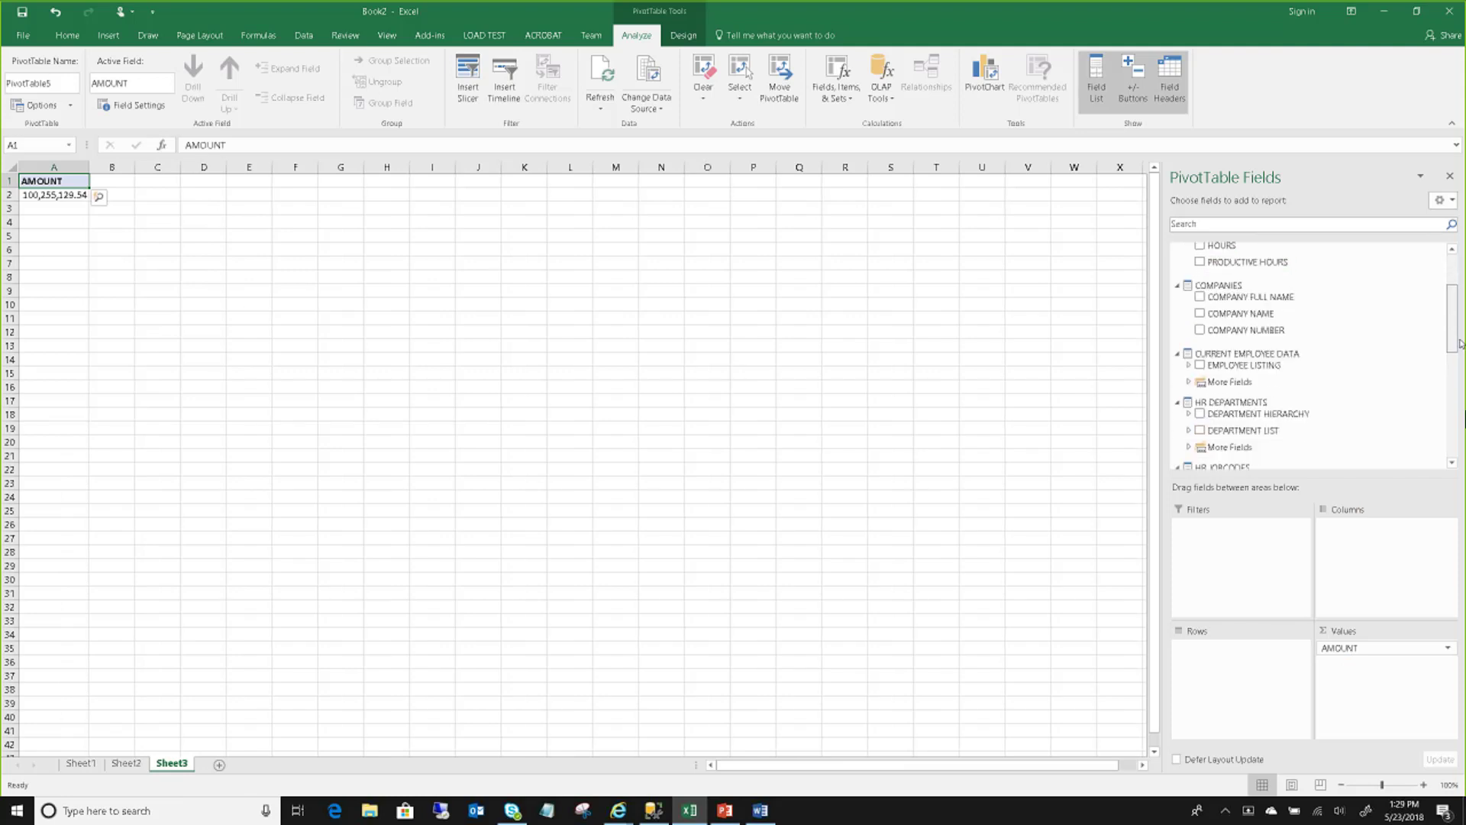
scroll(1461, 347, "down", 3)
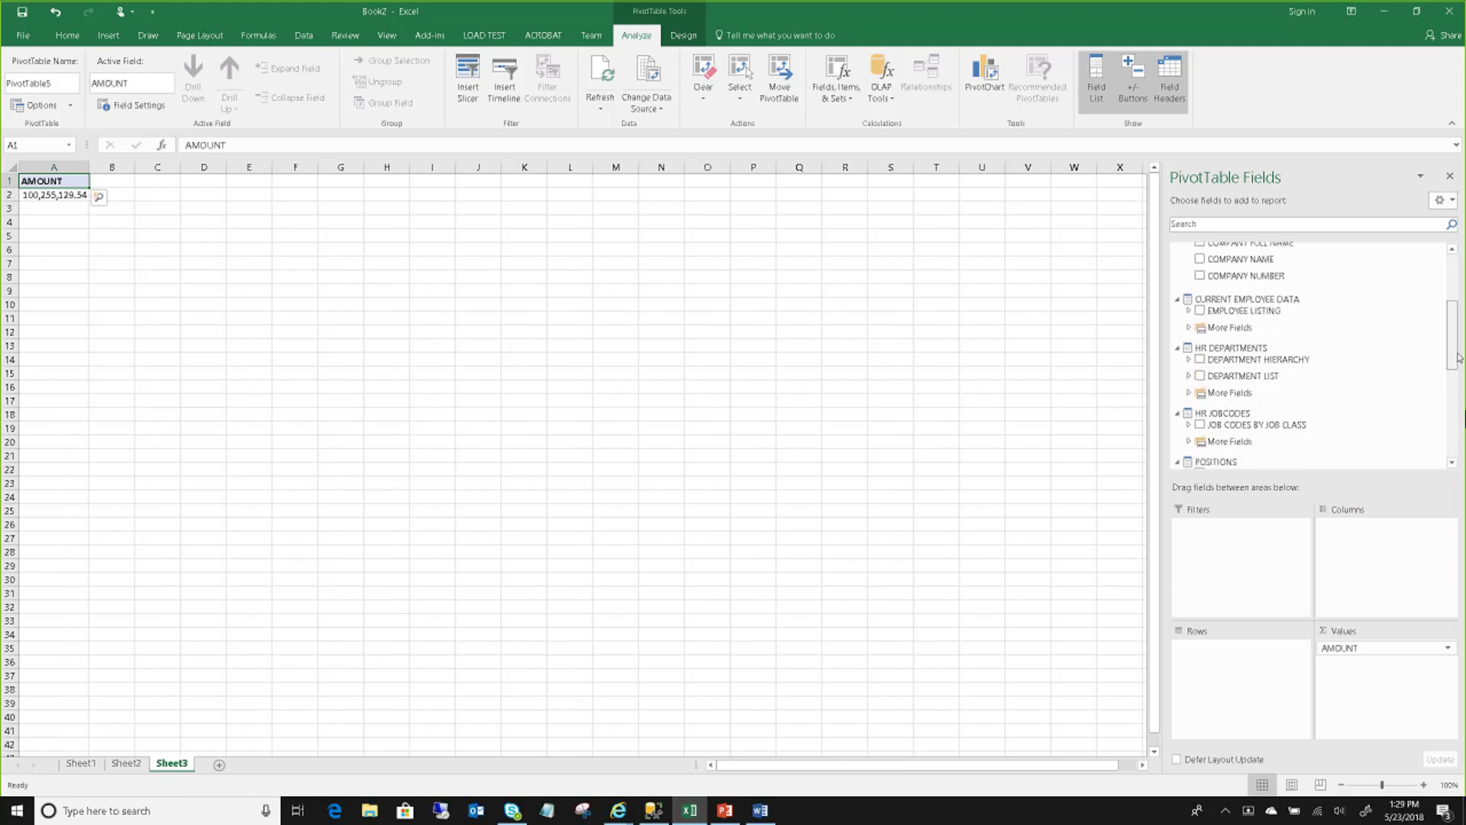
scroll(1457, 367, "down", 4)
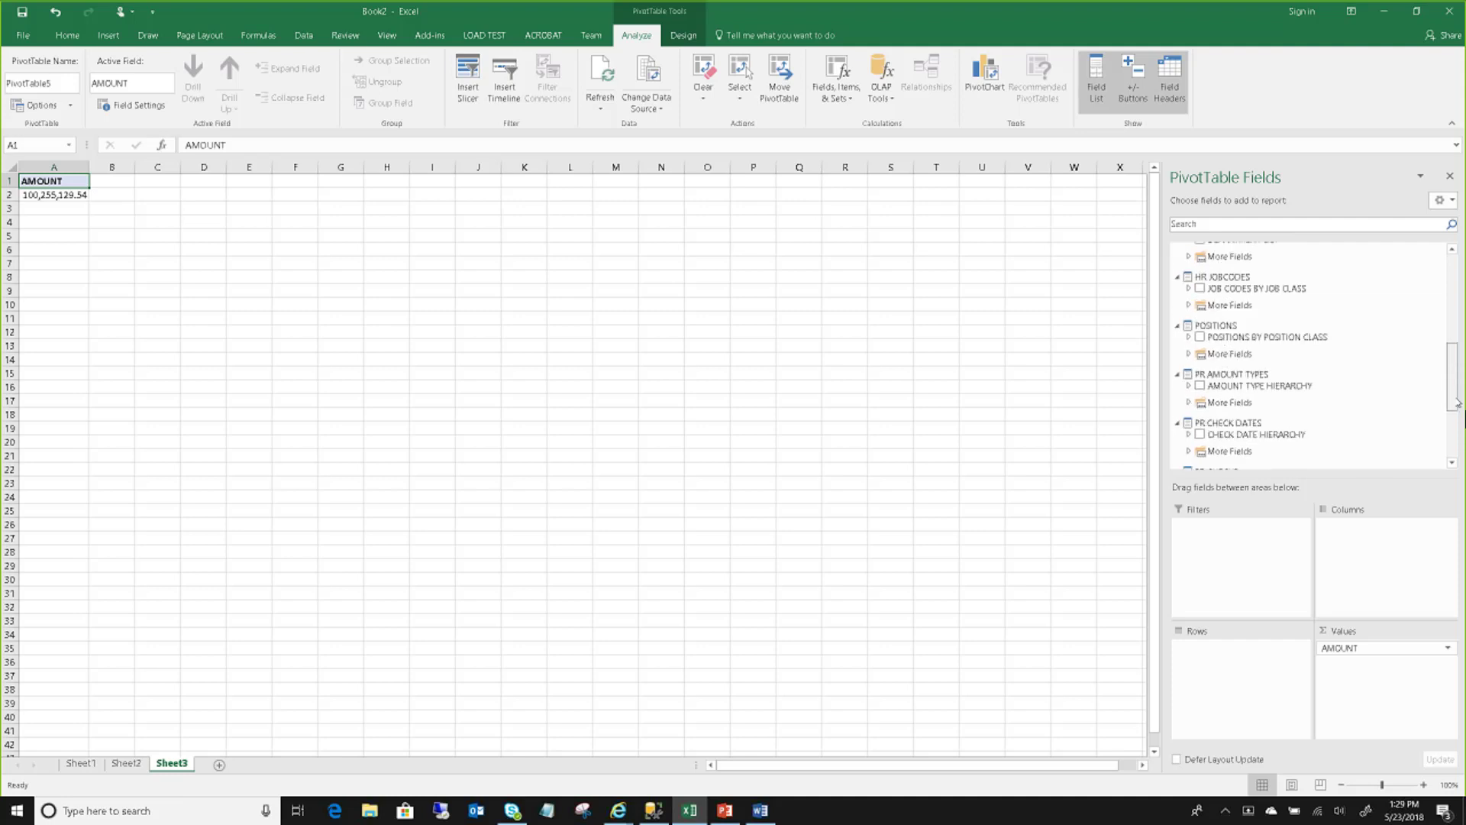
left_click_drag(1307, 380, 1264, 551)
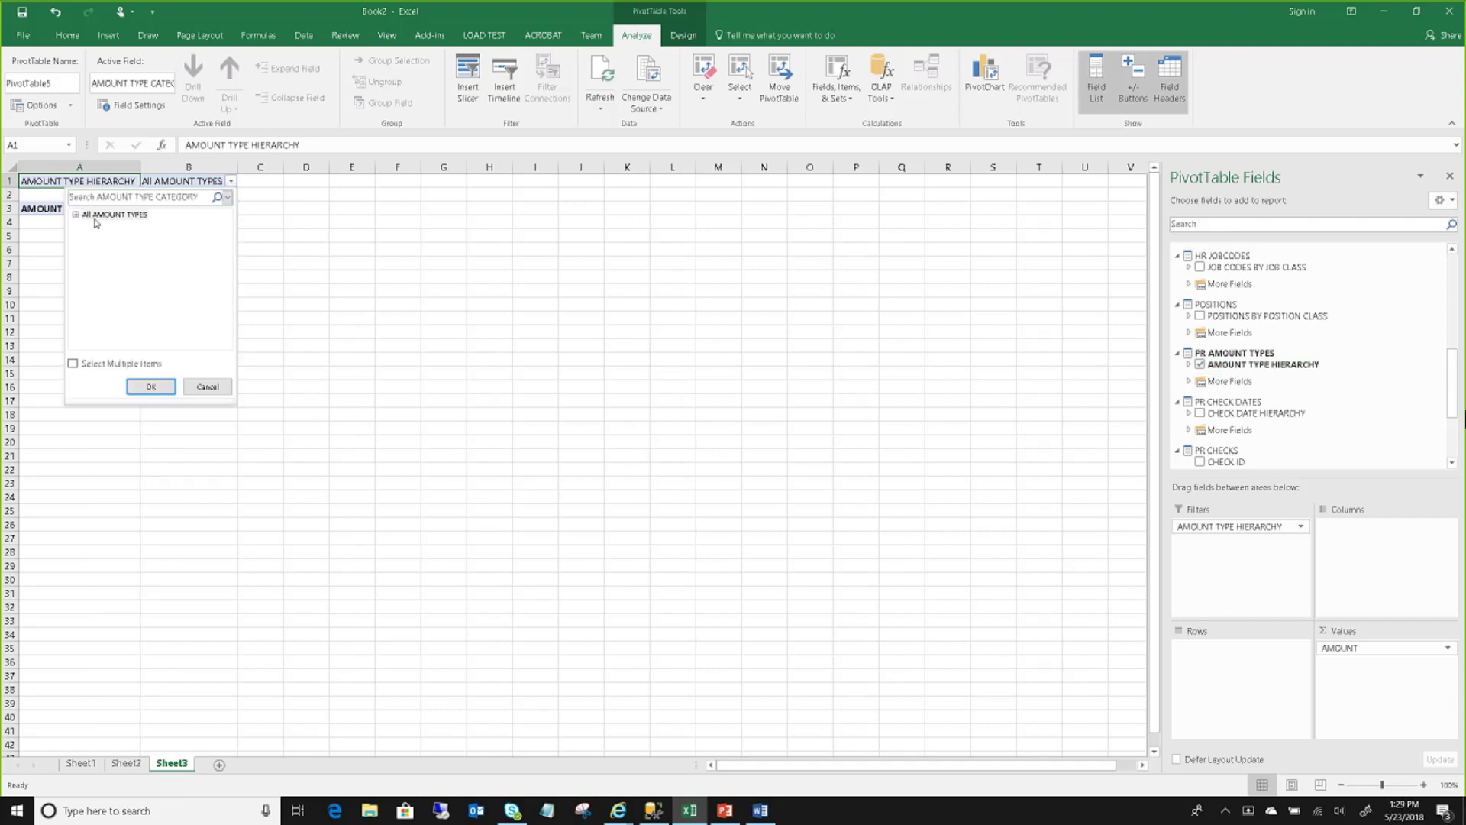
- Set the AMOUNT TYPE HIERARCHY filter to Overtime within the PAY category
left_click(231, 181)
left_click(77, 214)
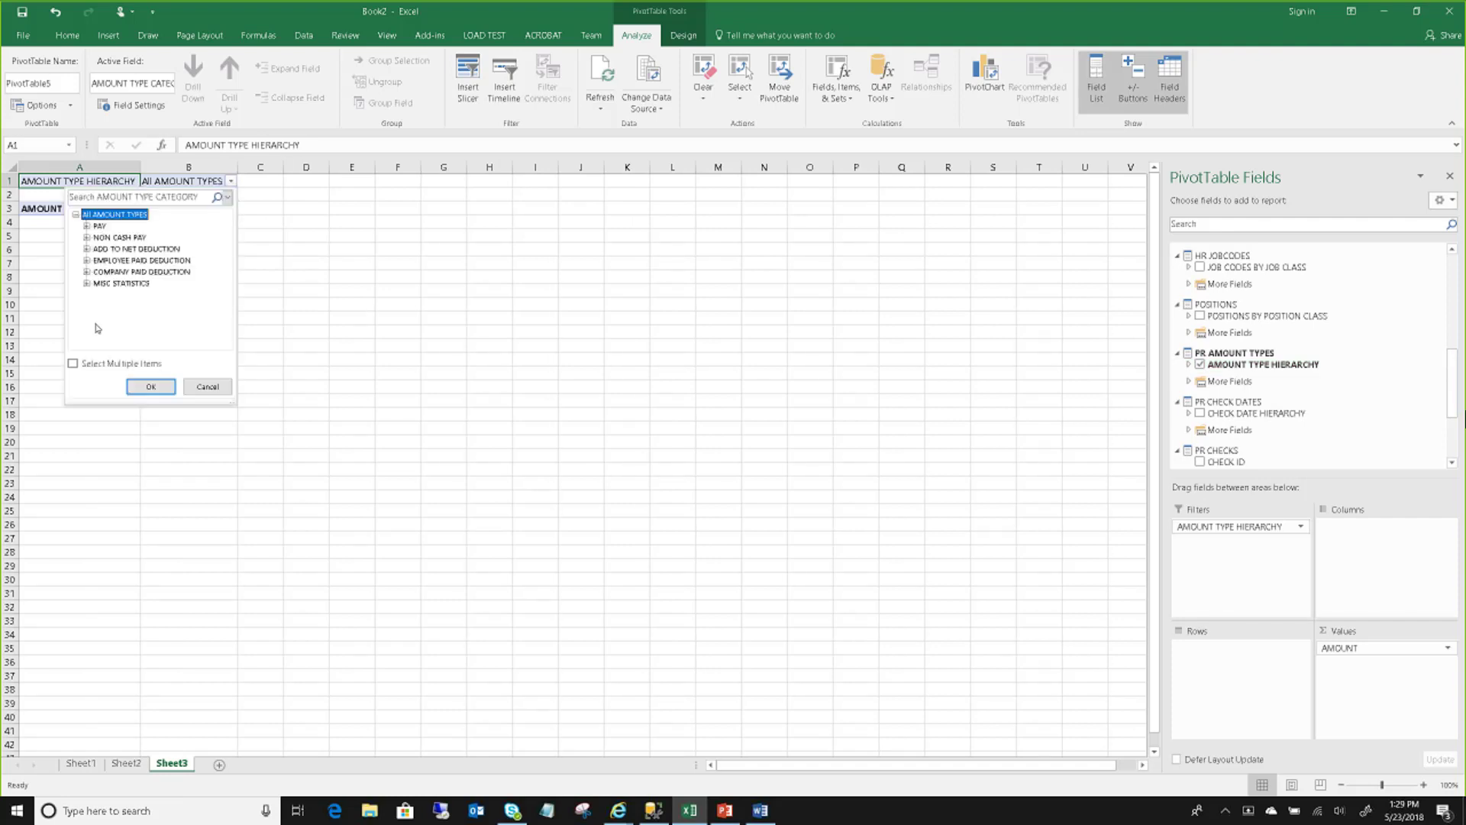
left_click(87, 227)
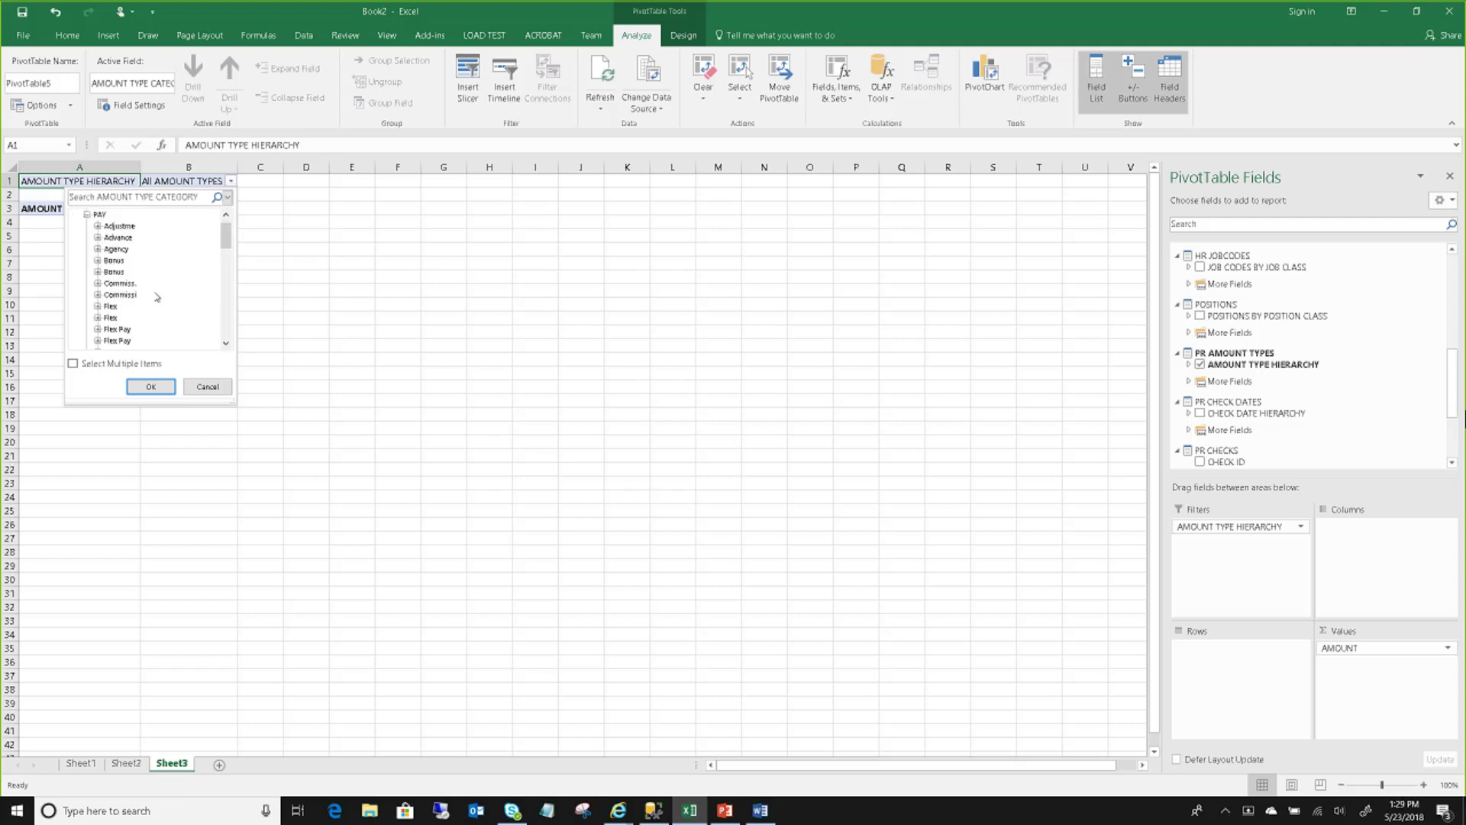
scroll(157, 297, "down", 5)
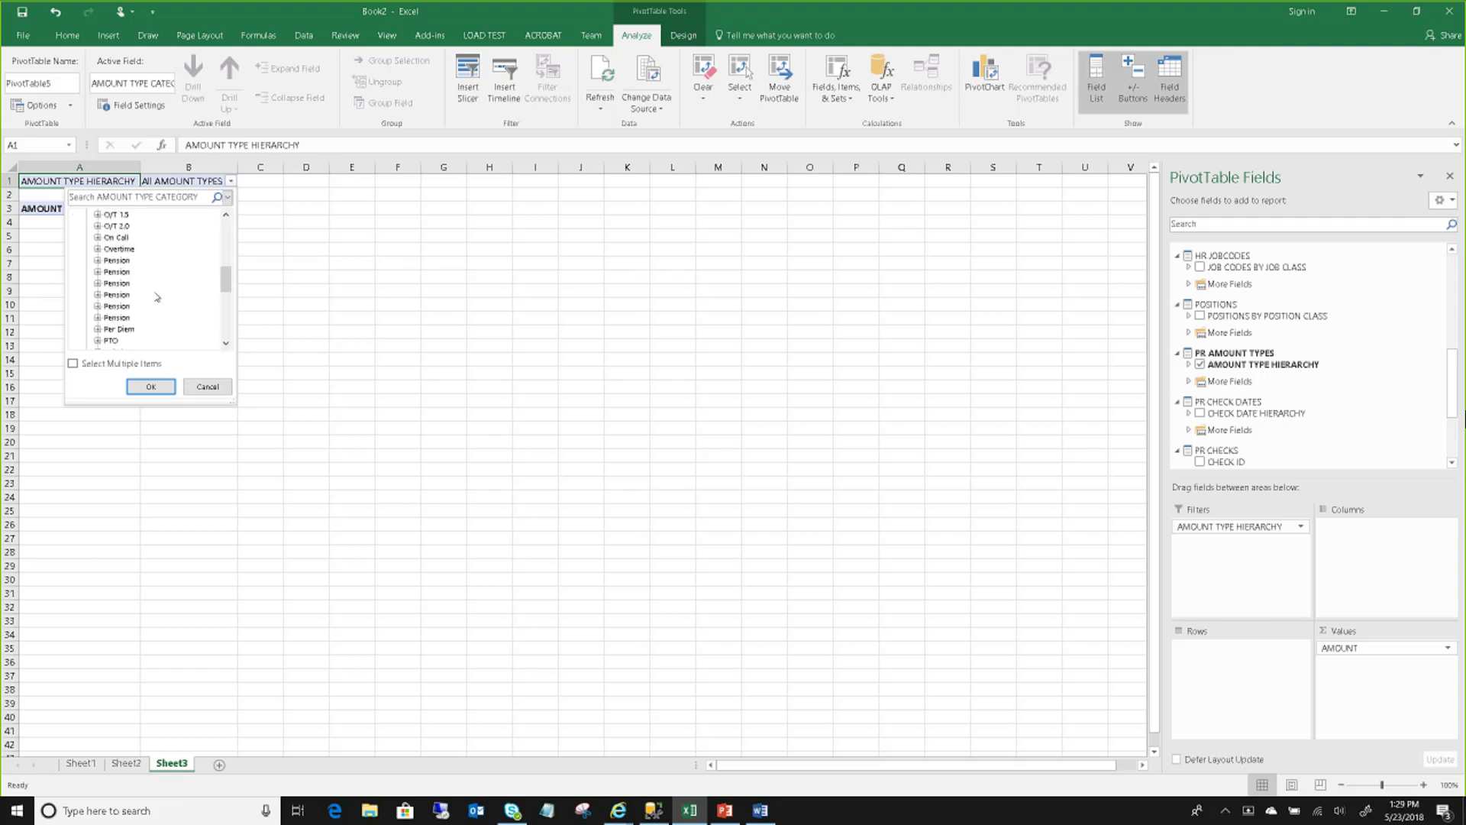
left_click(120, 248)
left_click(151, 384)
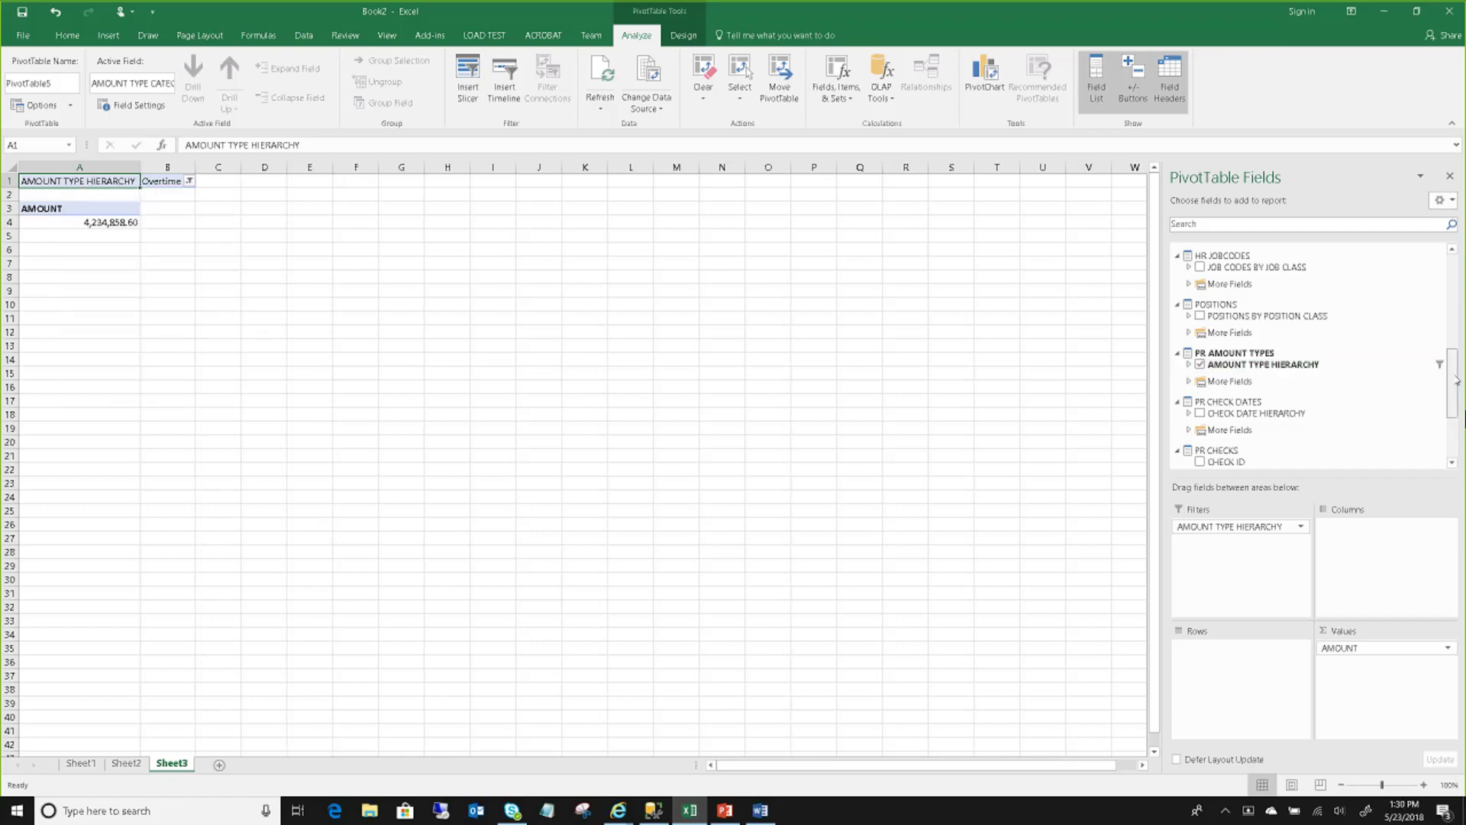
- Add CHECK DATE HIERARCHY from PR CHECK DATES as a second report filter and set it to 2008
left_click_drag(1304, 412, 1237, 542)
left_click(225, 194)
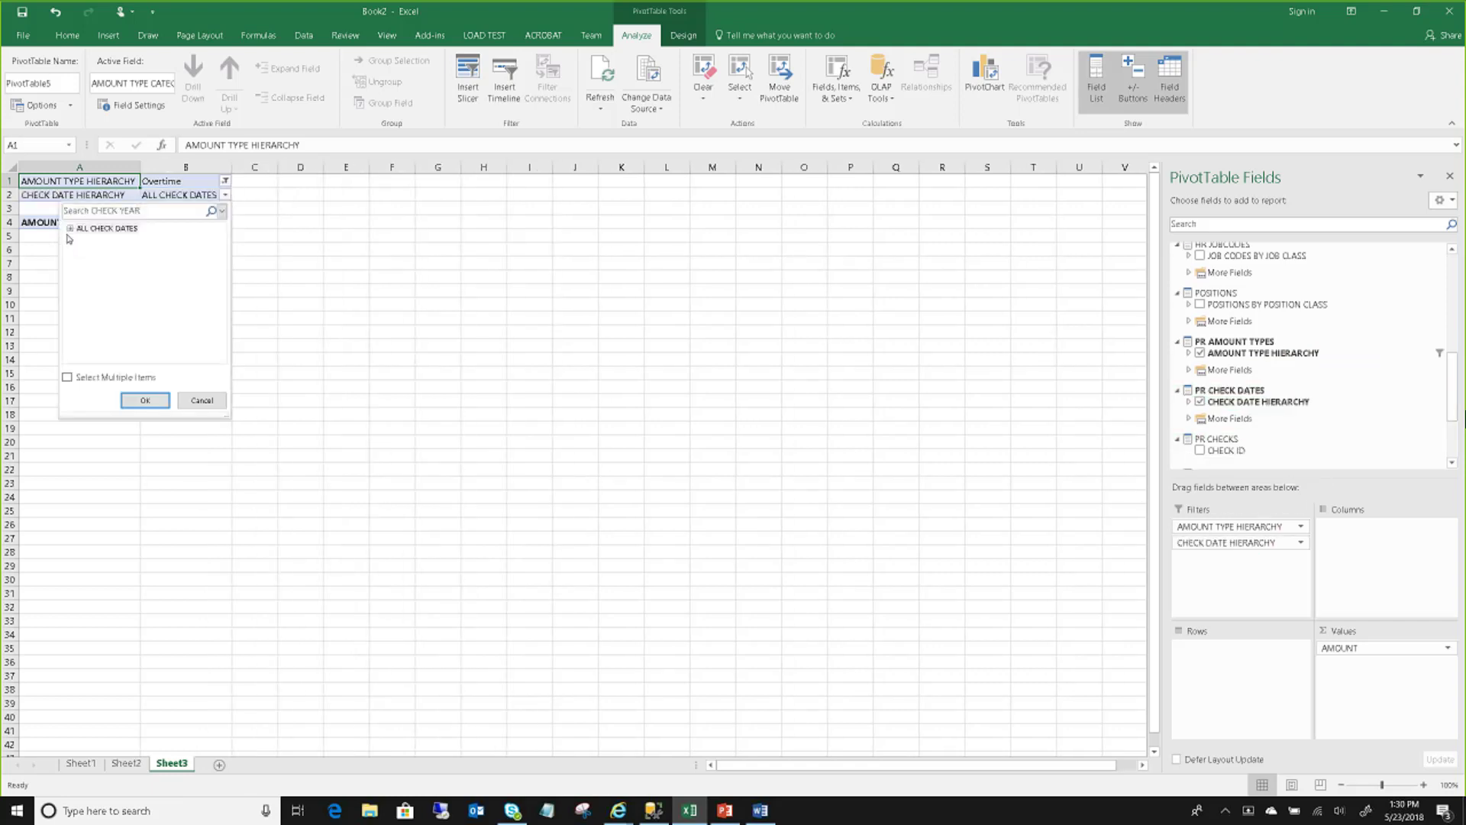
left_click(145, 400)
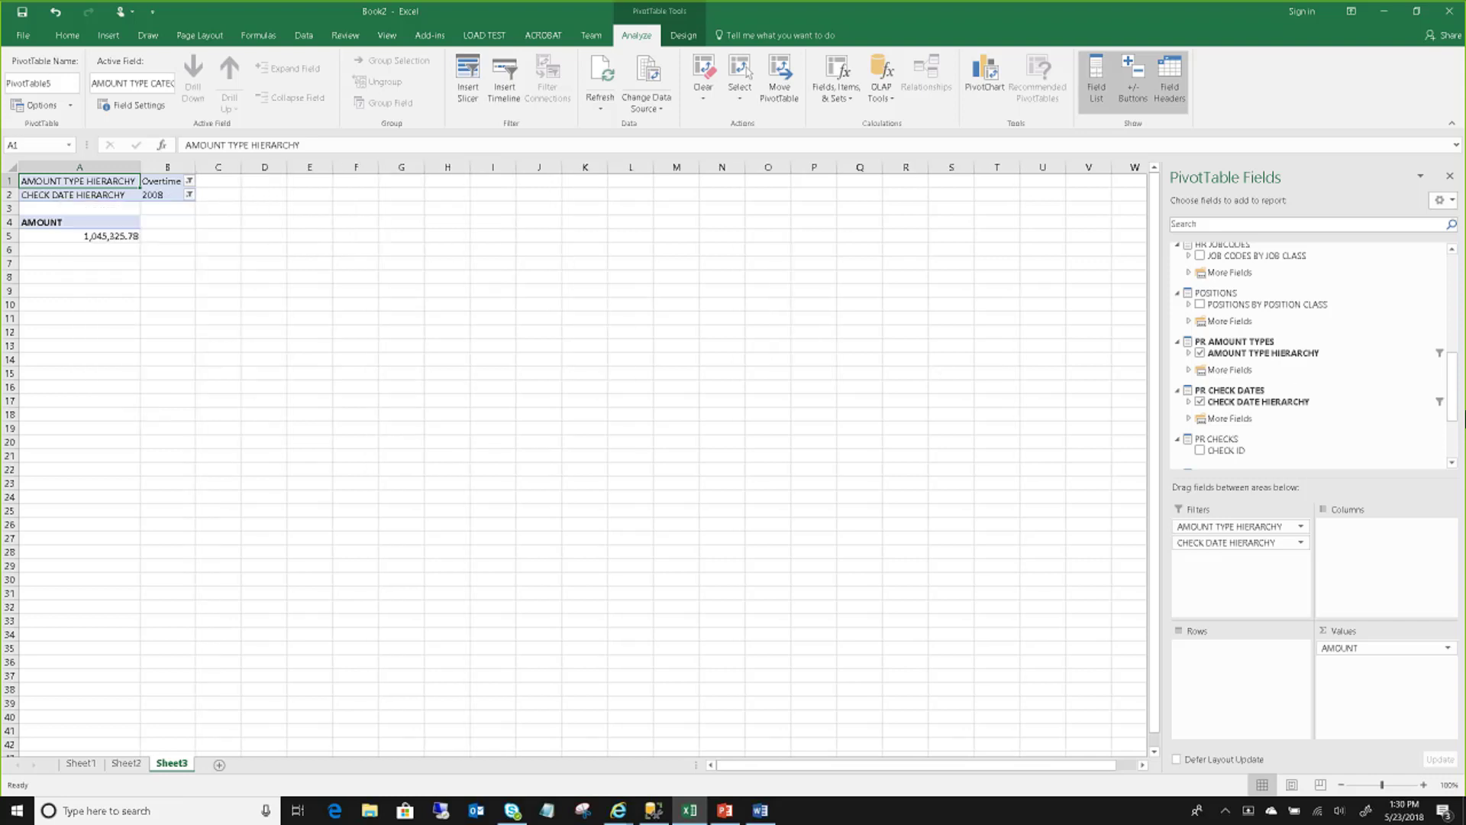
- Add EMPLOYEE LISTING to the rows and place DEPARTMENT FULL NAME from HR DEPARTMENTS above it
left_click_drag(1457, 380, 1449, 333)
left_click_drag(1313, 288, 1239, 668)
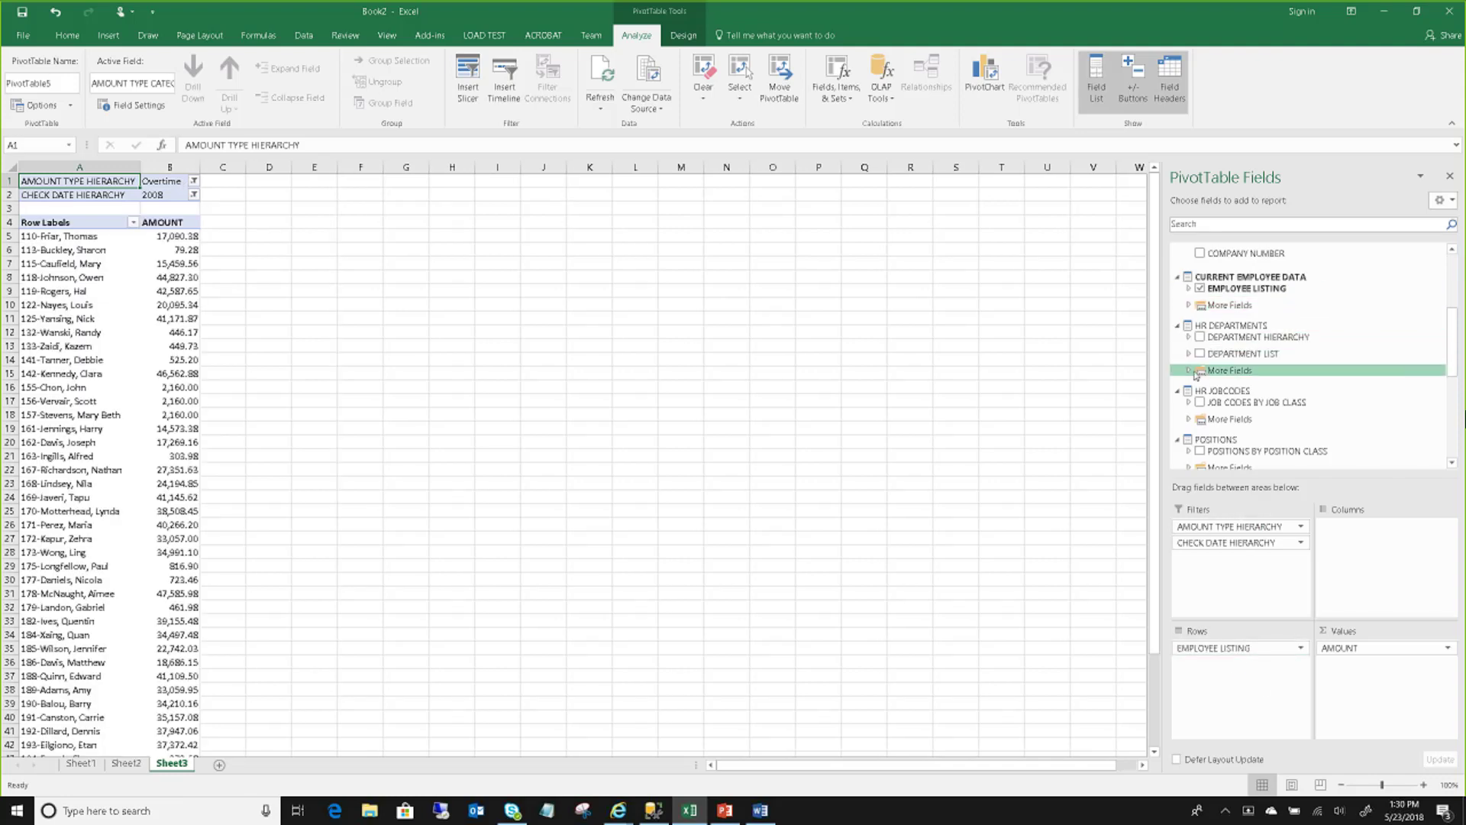
left_click(1195, 374)
left_click_drag(1260, 393, 1222, 661)
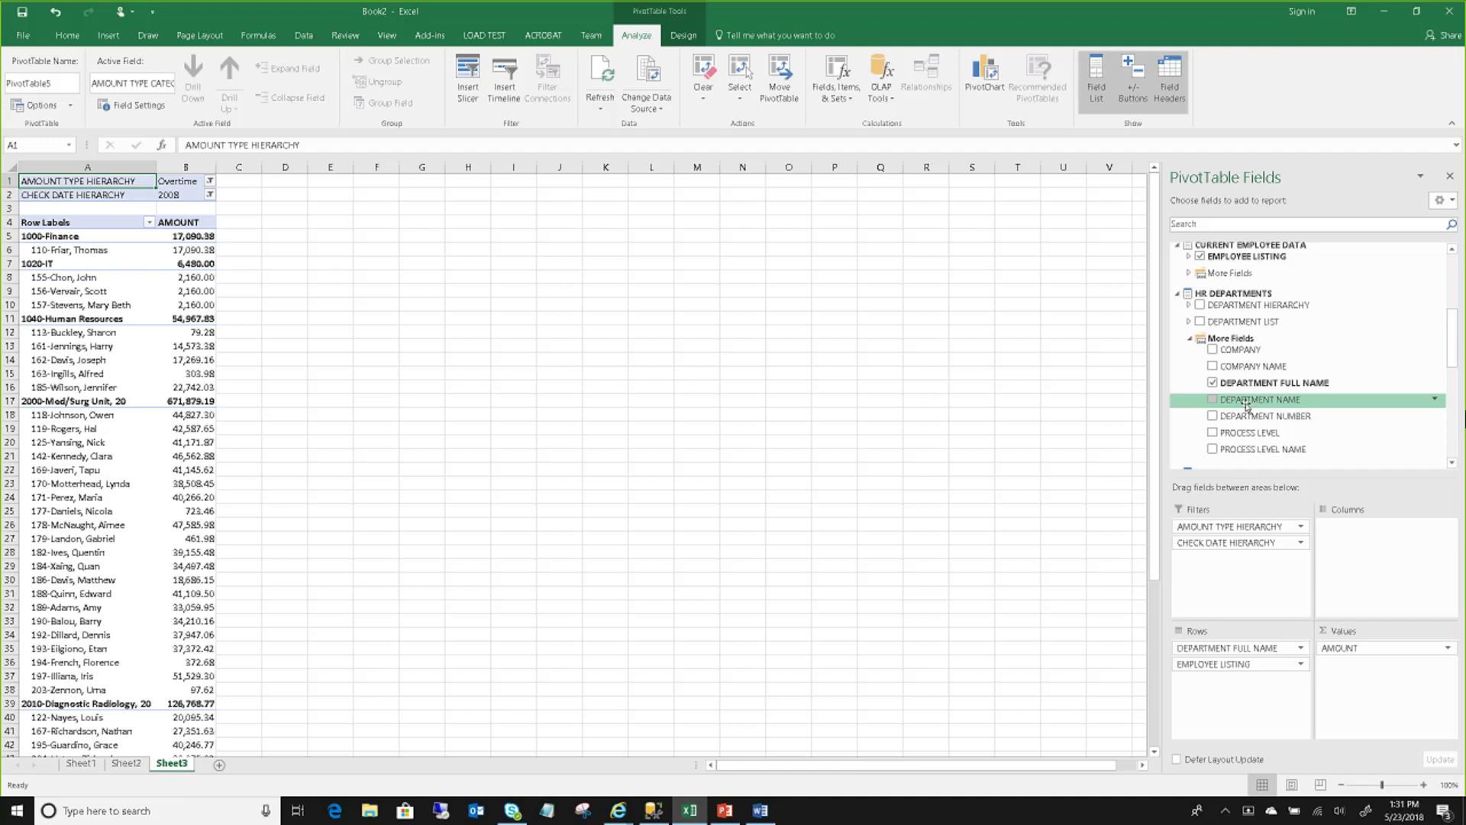
- Bring up the list of cube functions by starting a =cube formula in cell K13, and discard the entry
left_click(617, 346)
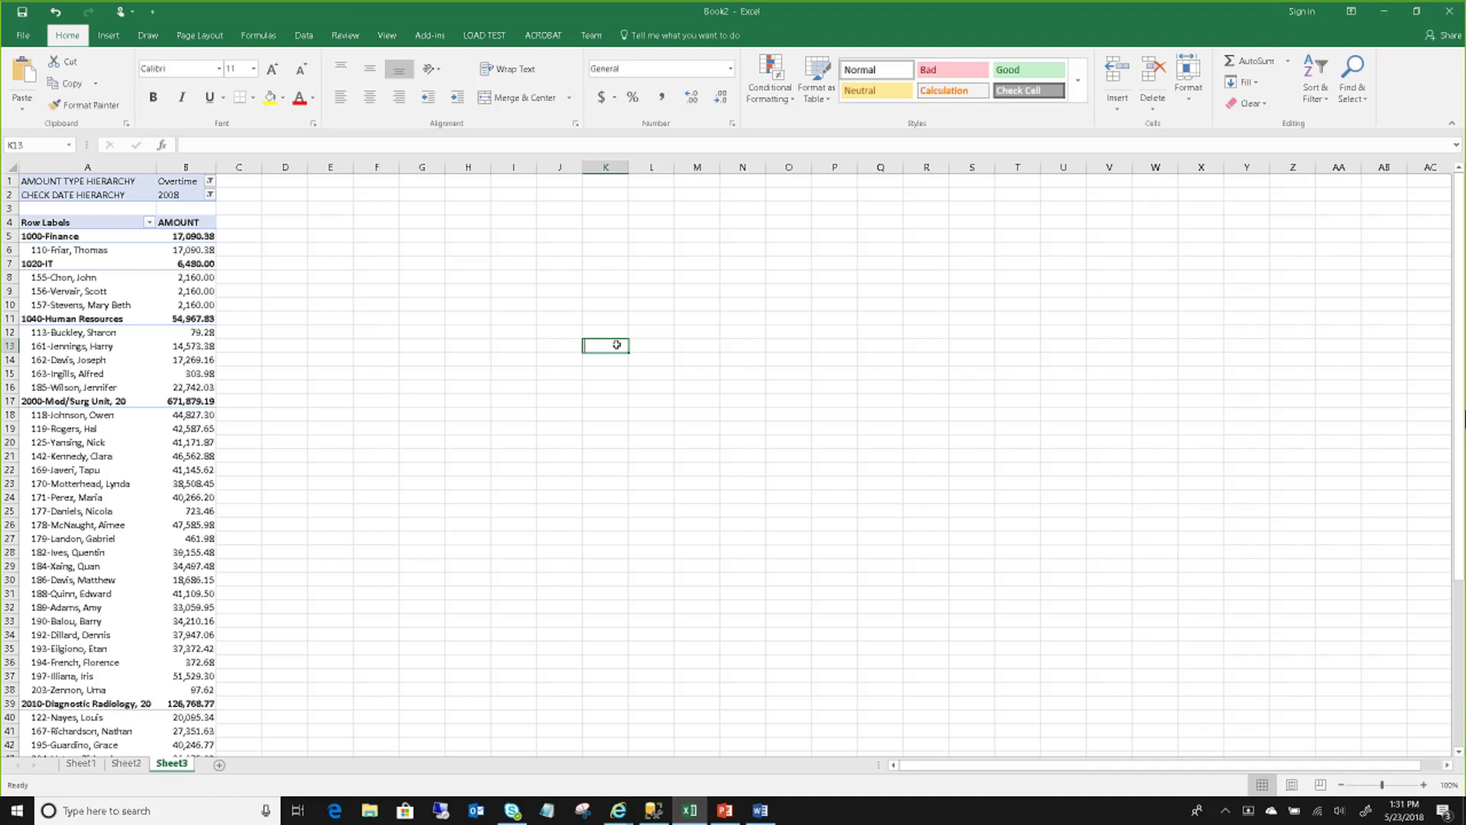
type("=cube")
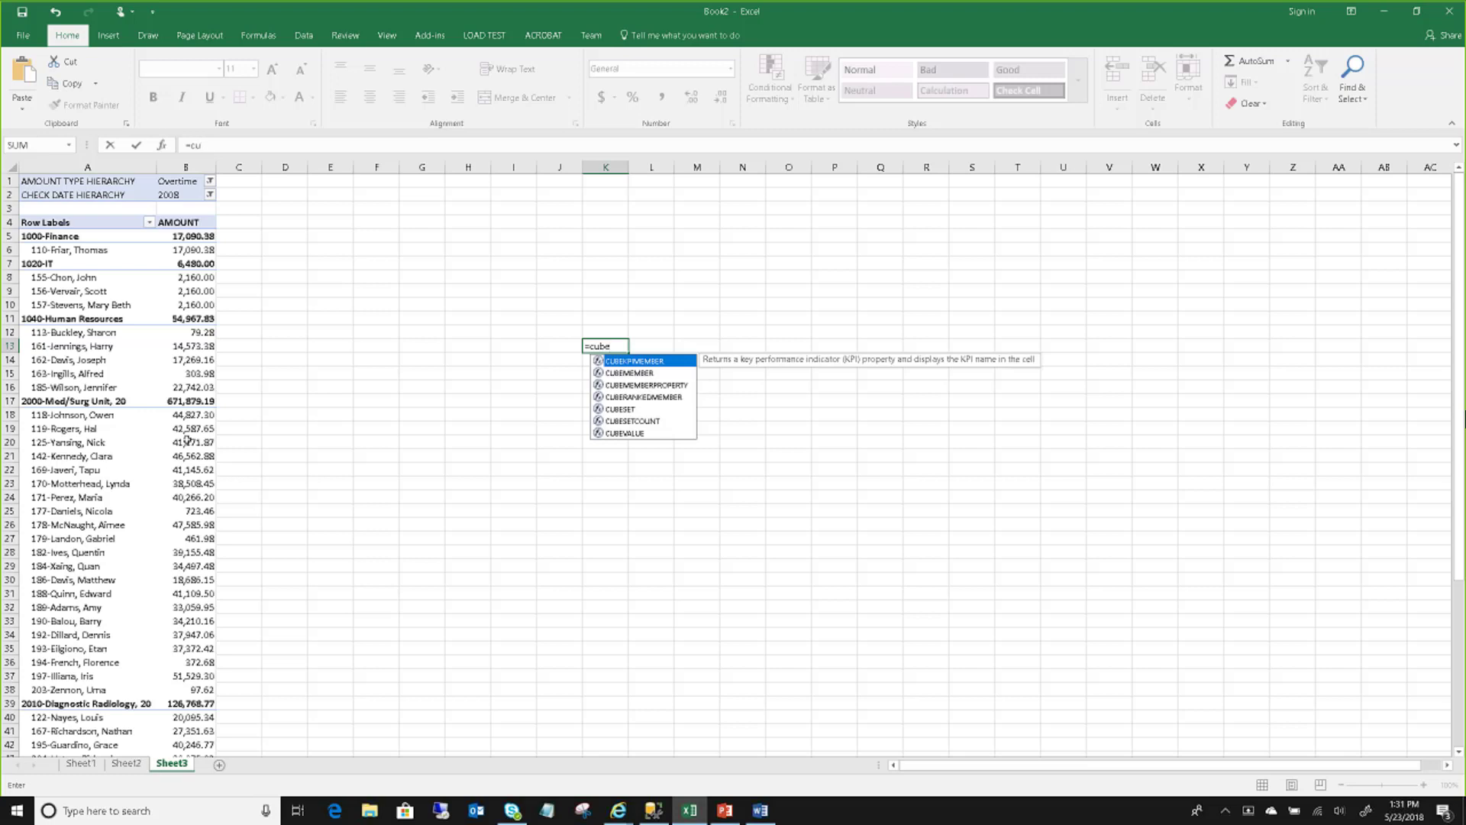
key("Escape")
key("Escape")
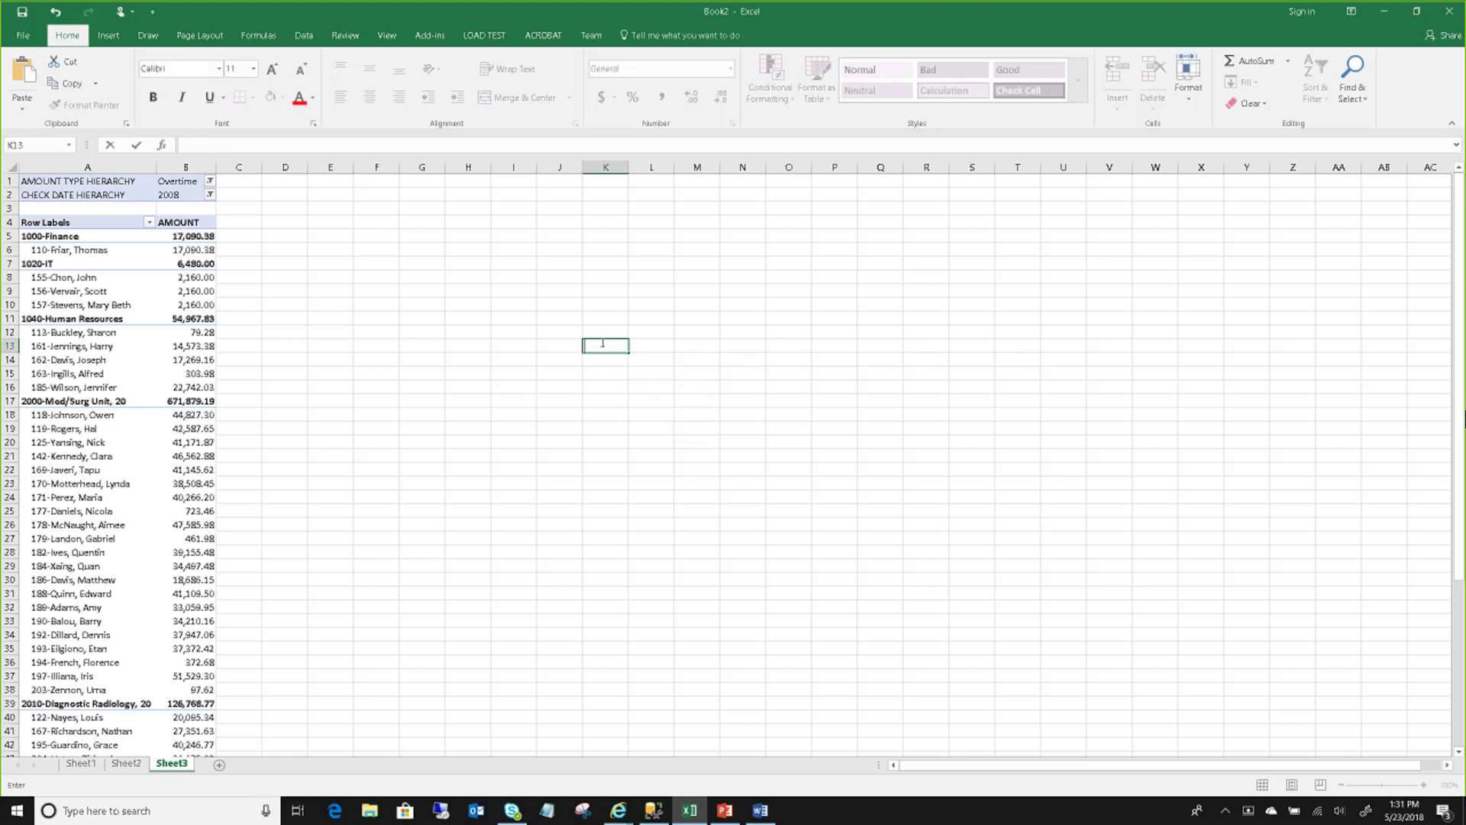
left_click(211, 428)
mouse_move(211, 429)
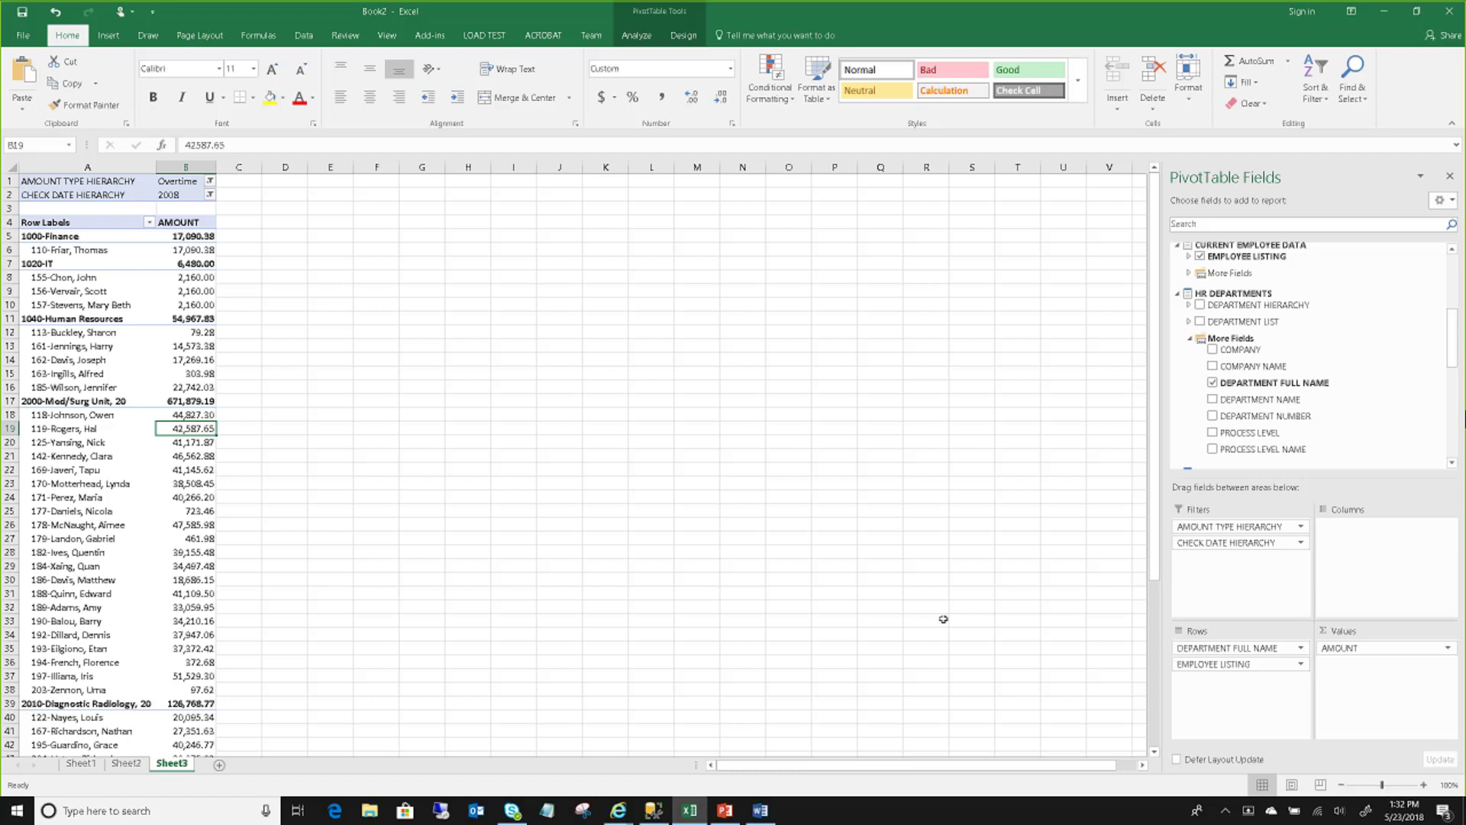
- Switch to the HR Analytics presentation in PowerPoint and show slide 9, Dashboard Gear Datamart
left_click(721, 812)
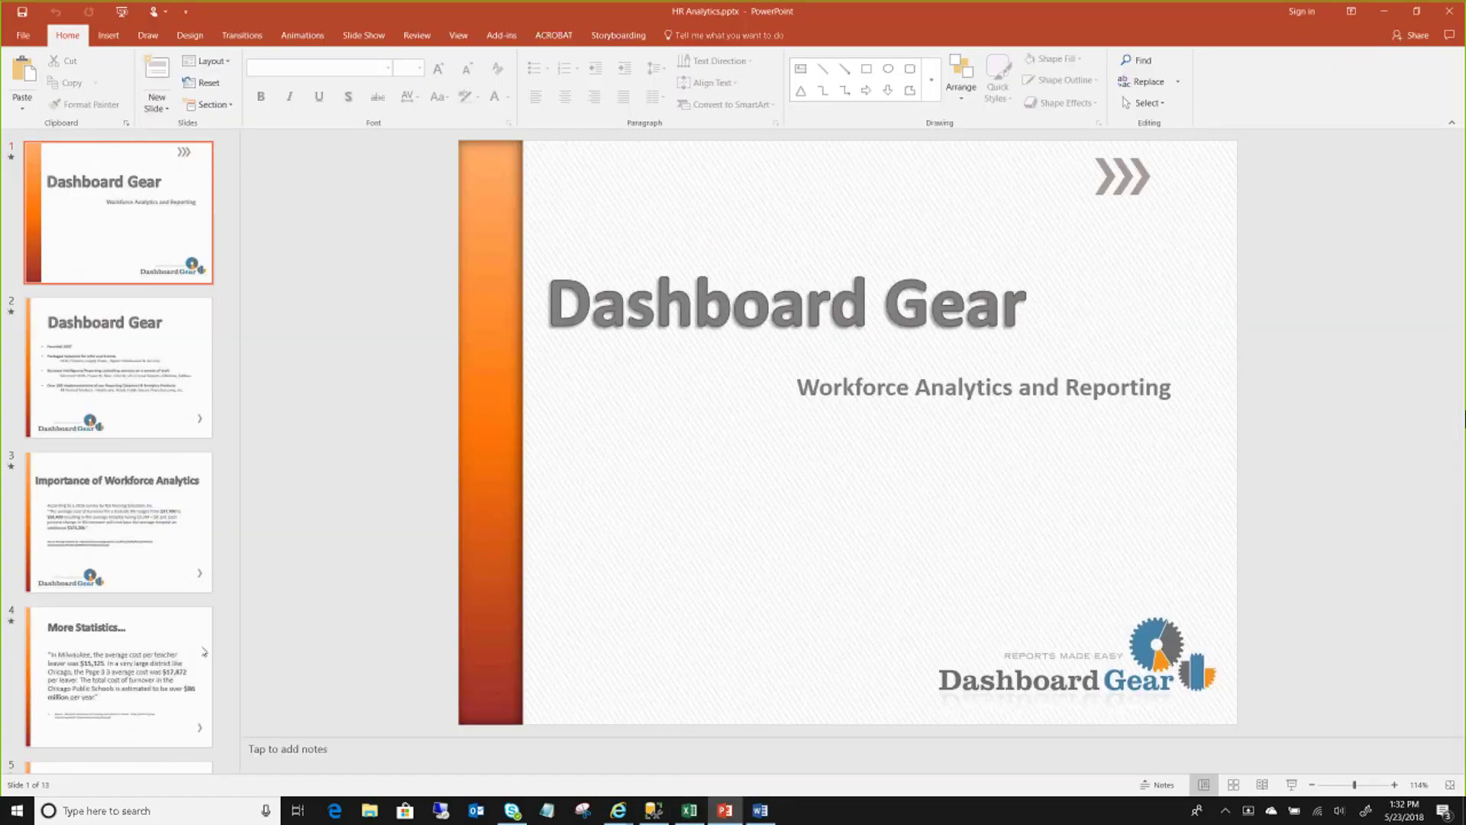
scroll(153, 458, "down", 5)
left_click(207, 611)
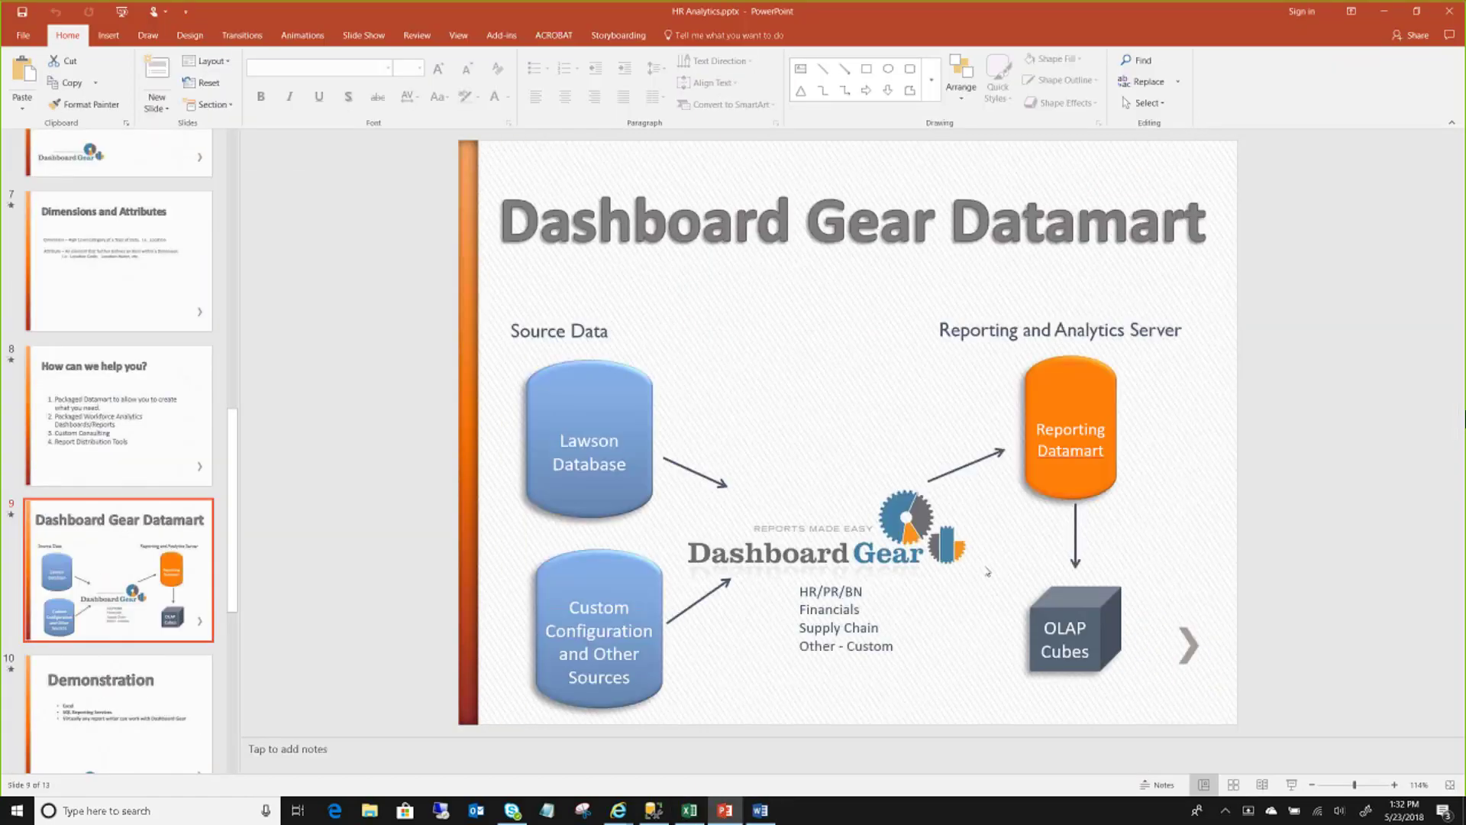
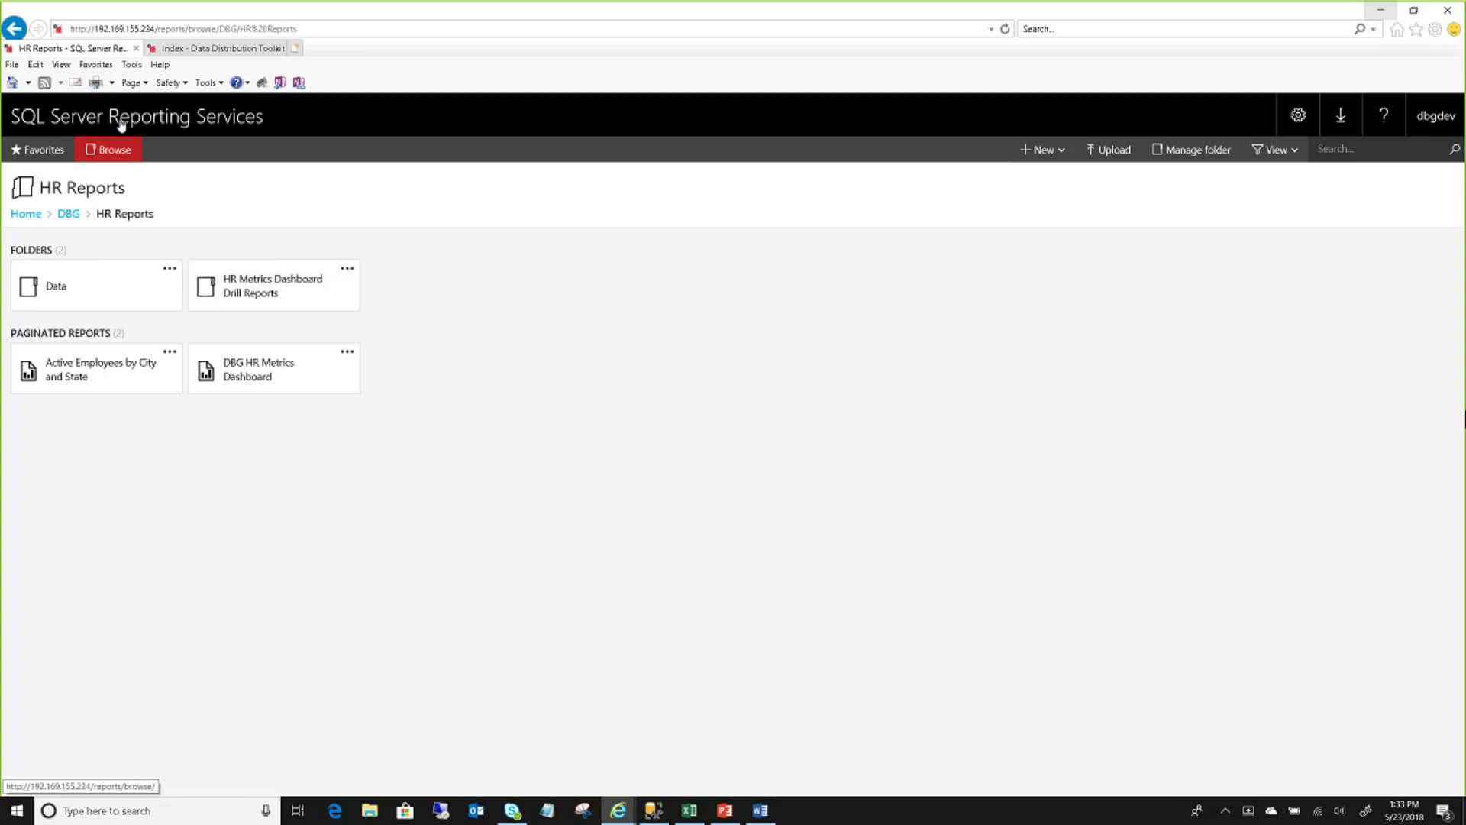
- Open the DBG HR Metrics Dashboard report from the HR Reports folder and view its lower charts
left_click(288, 371)
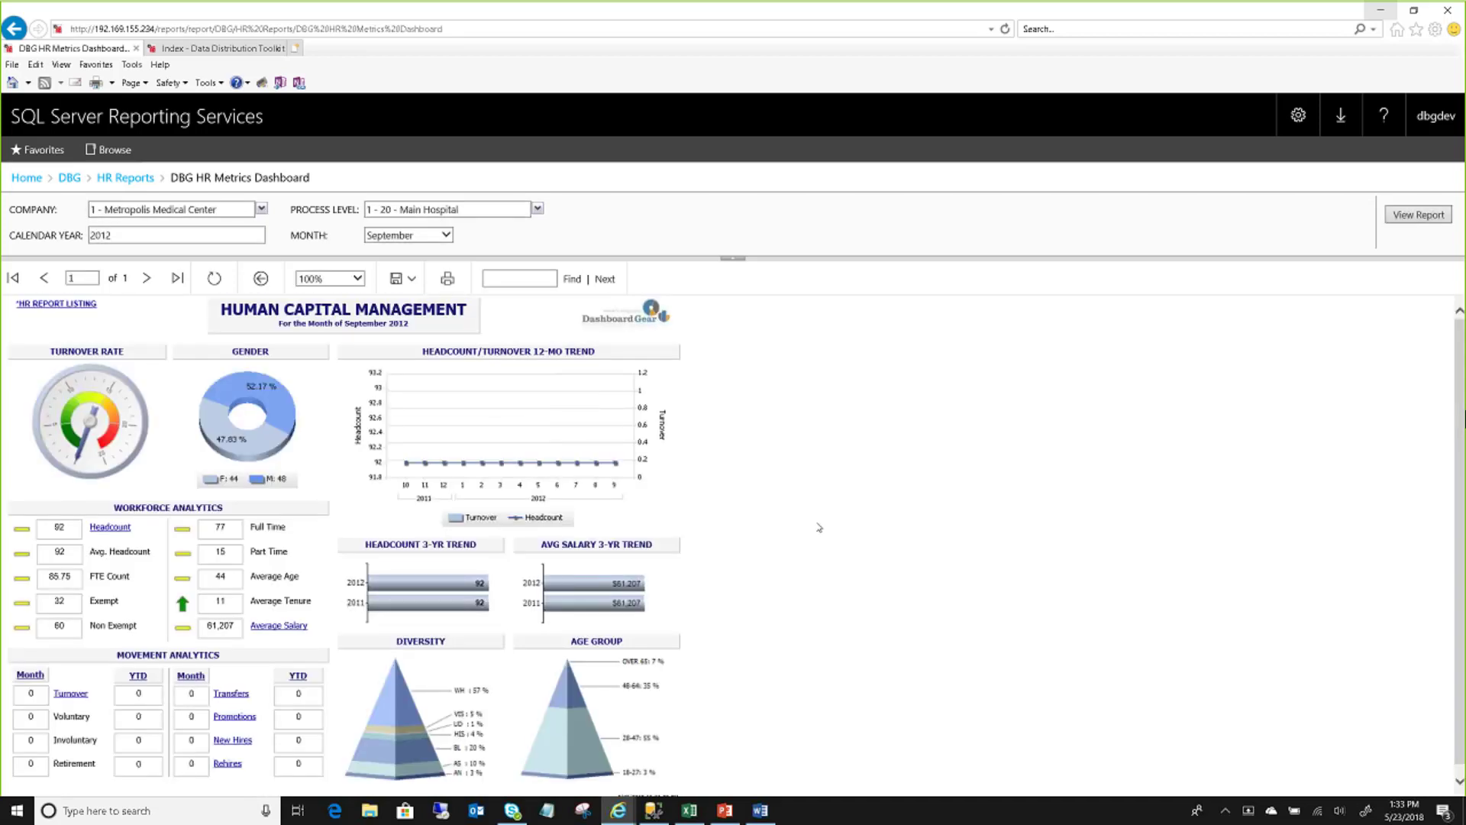
scroll(819, 527, "down", 1)
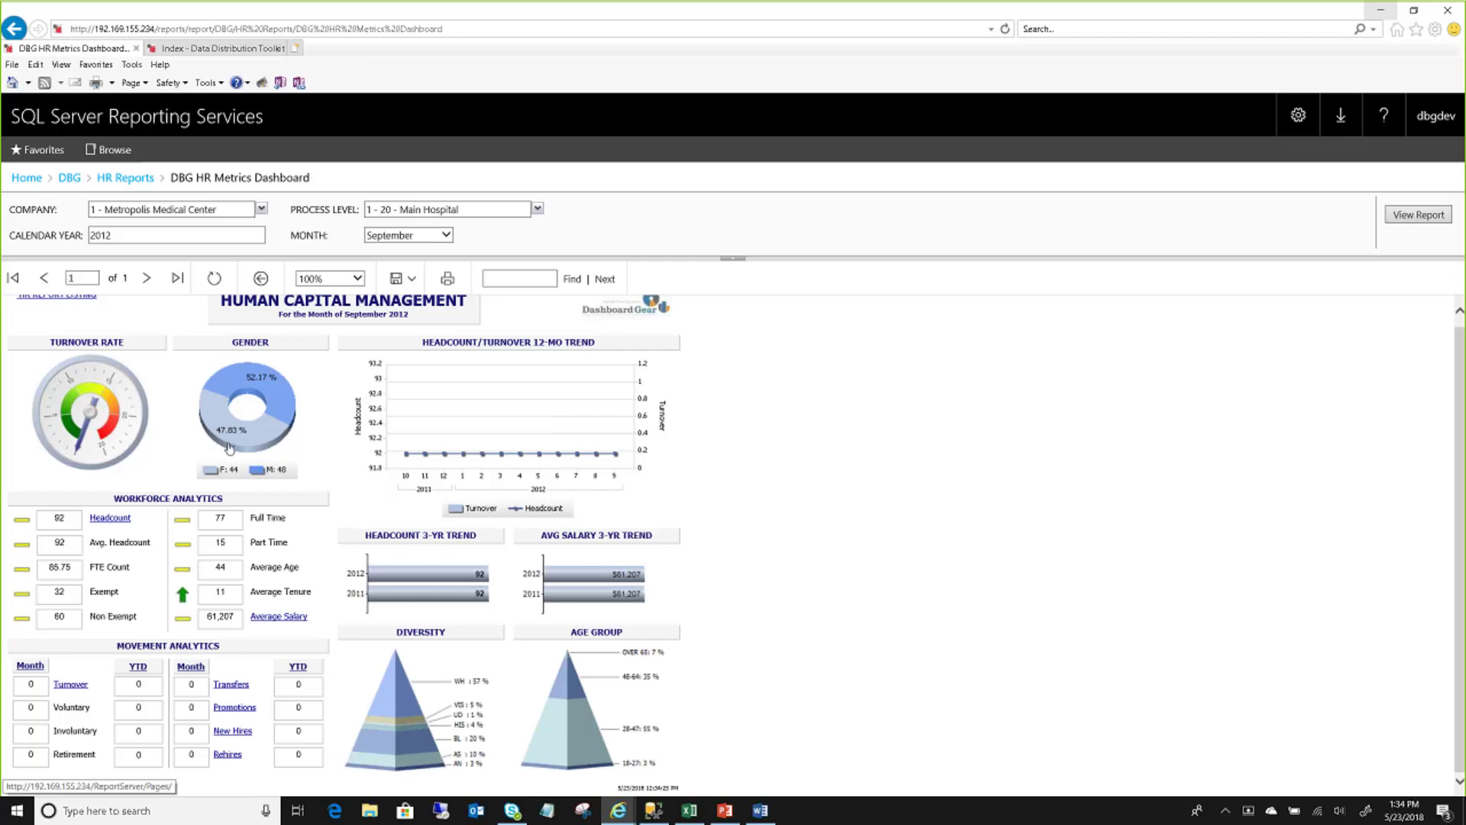
- Drill from the gender chart through the male headcount to the employee listing and expand process level 20 - Main Hospital
mouse_move(267, 387)
left_click(265, 384)
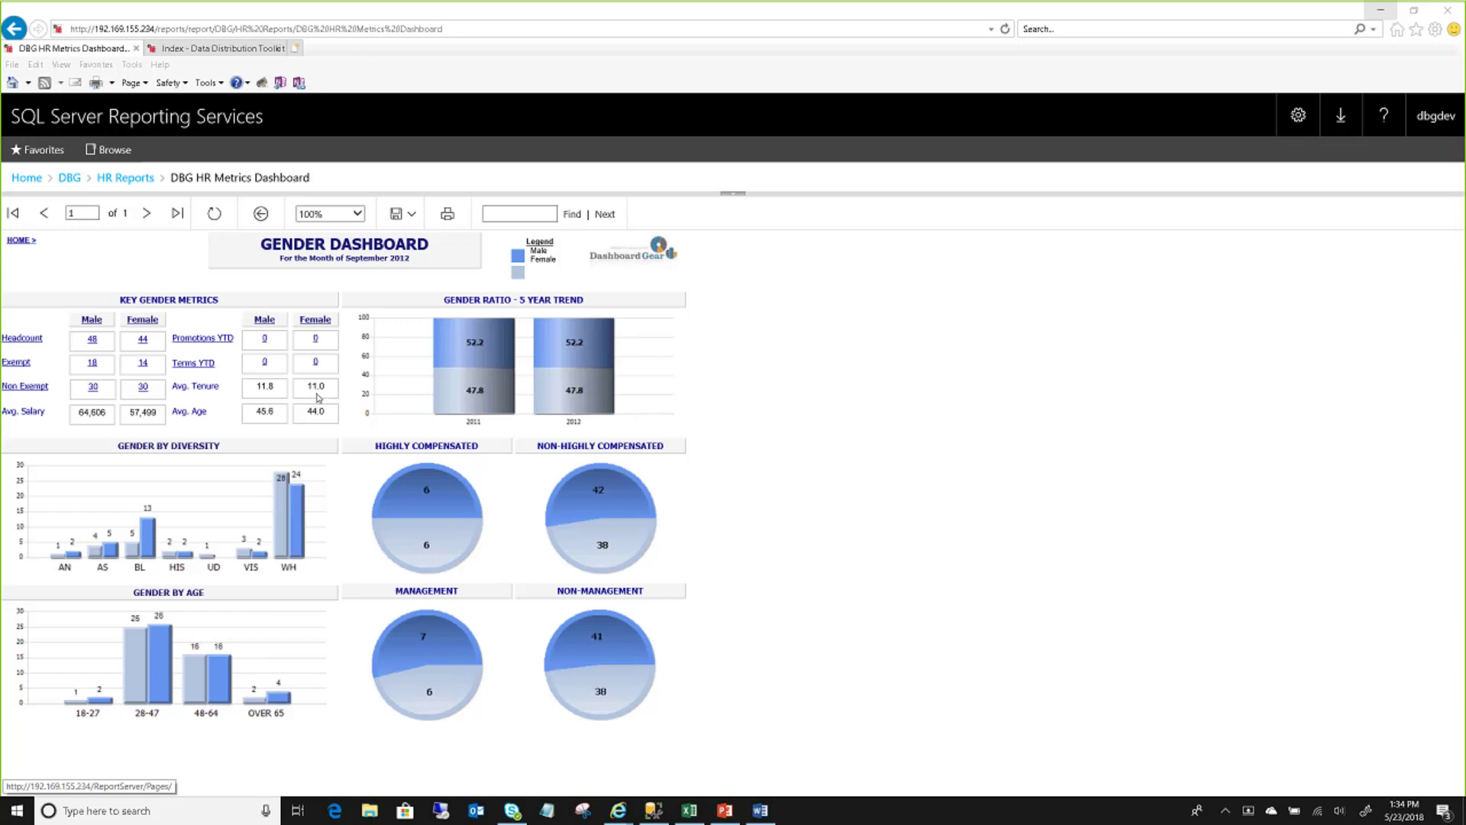
left_click(93, 340)
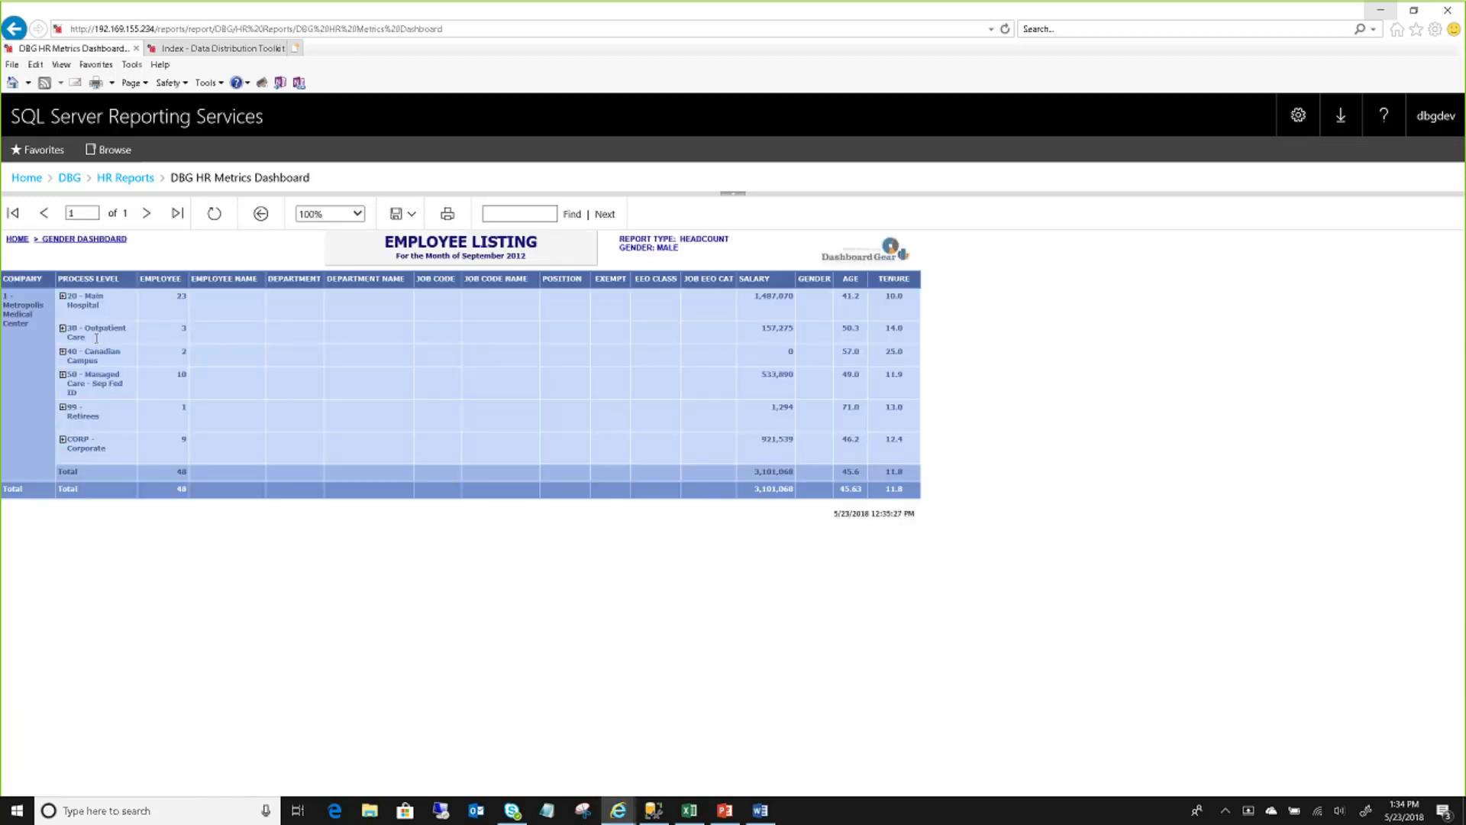
left_click(63, 297)
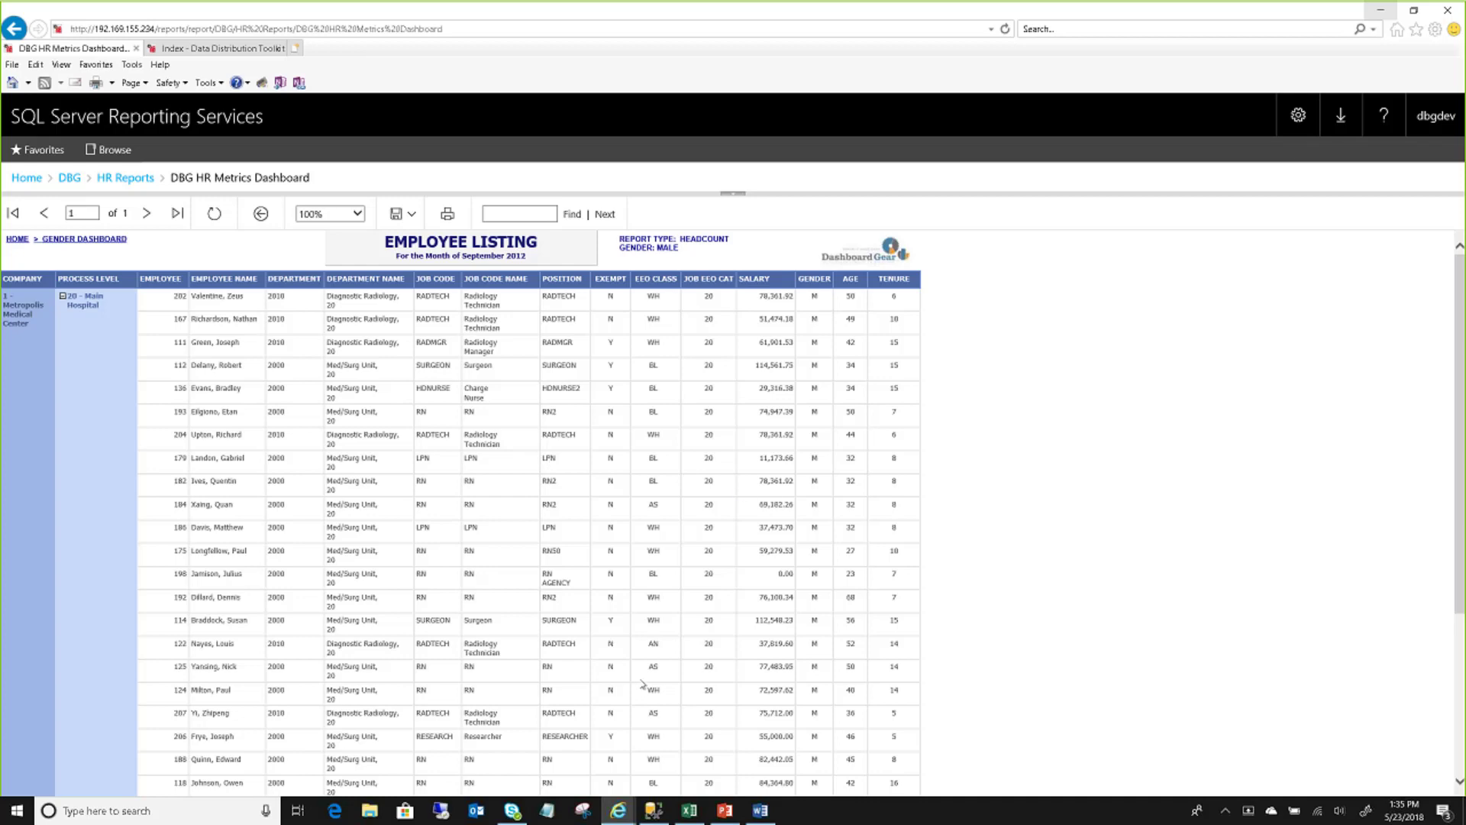
- Return to the Human Capital Management dashboard and drill into its Headcount dashboard
left_click(17, 239)
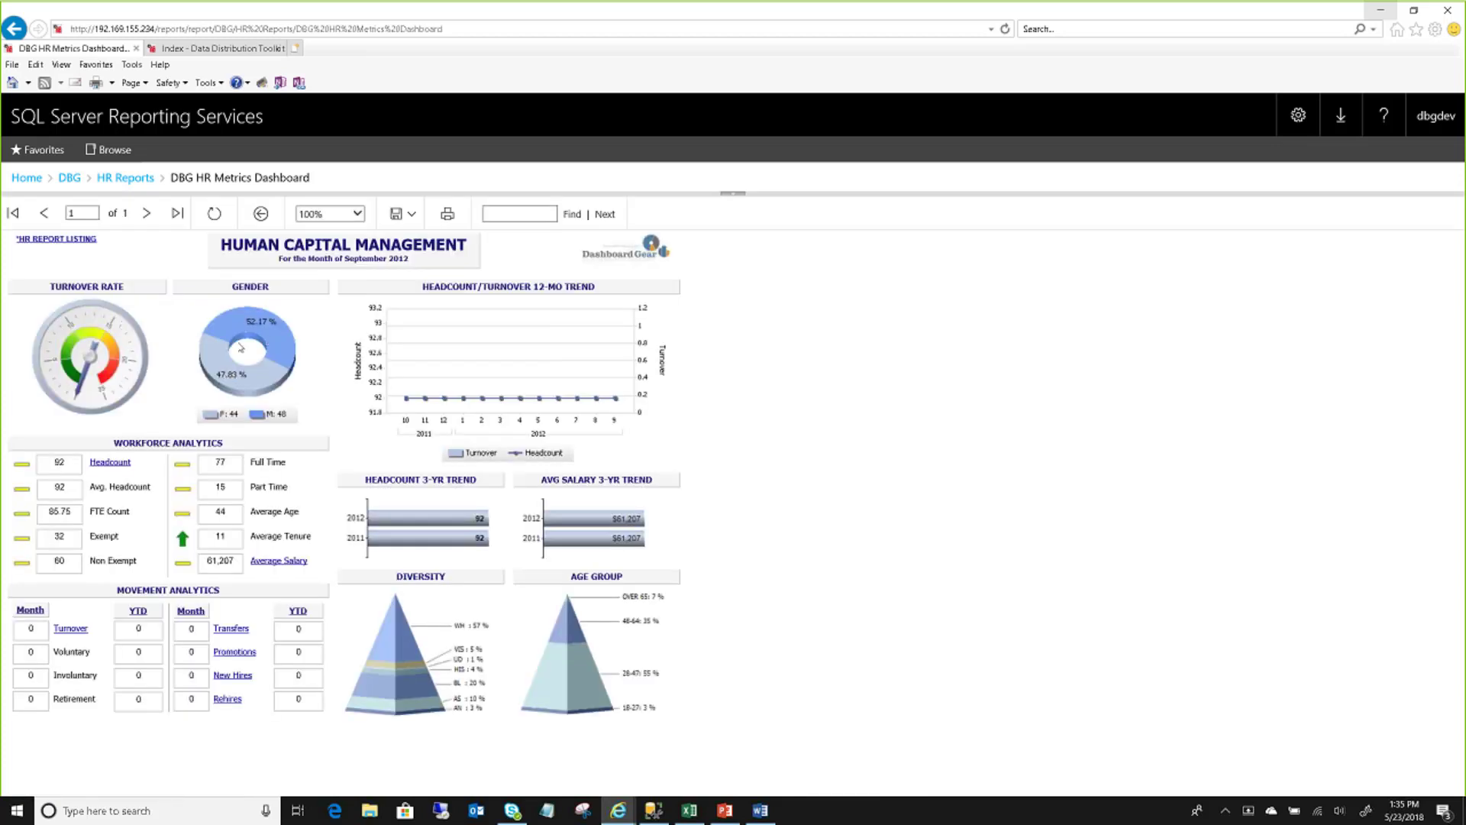
left_click(110, 463)
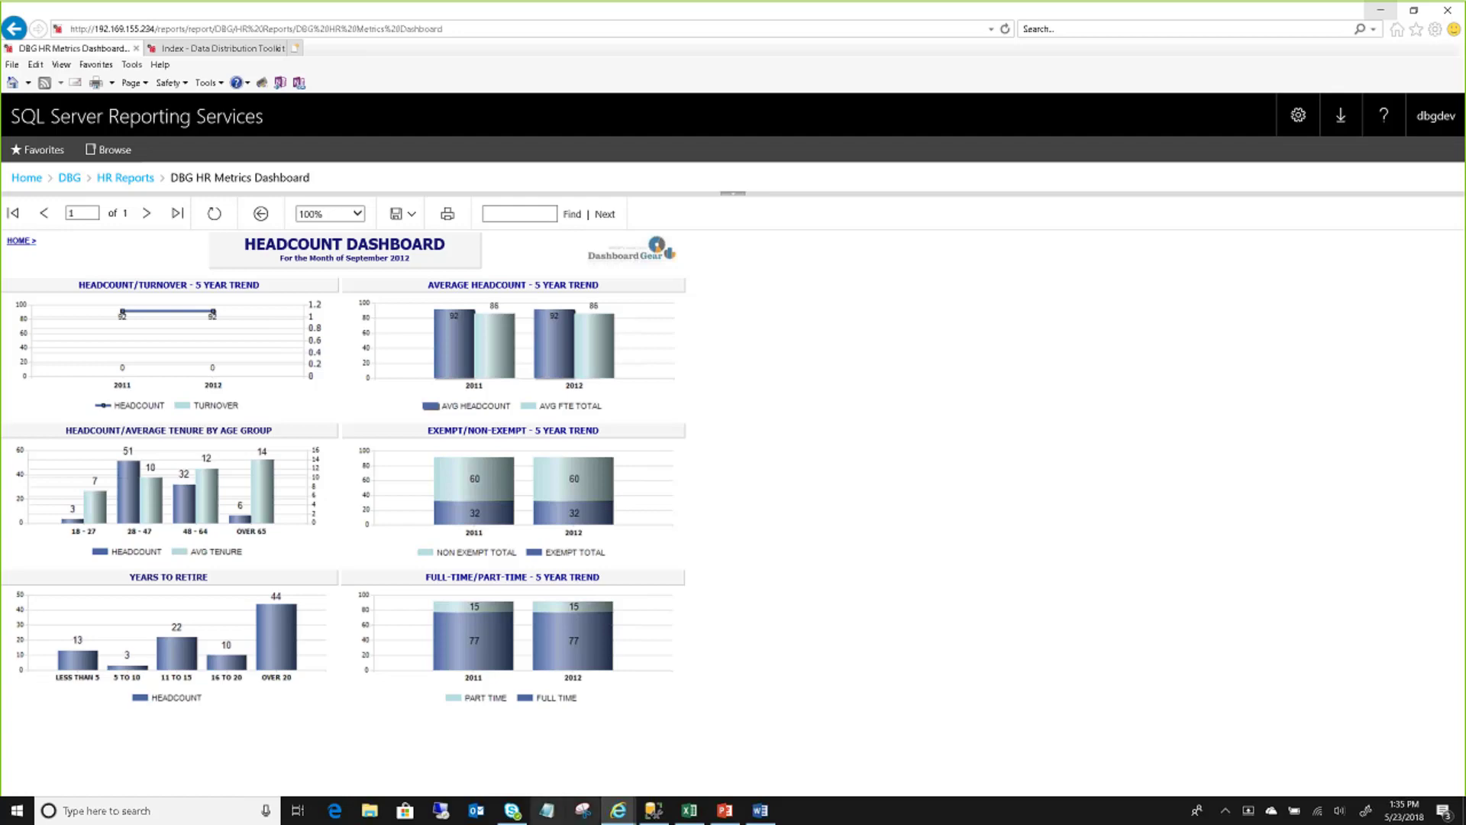
- Switch to SQL Server Management Studio and select the top 10000 rows of dbo.RPT_EMPLOYEECENSUS_ASOF in DBG_HR_Dev
left_click(649, 812)
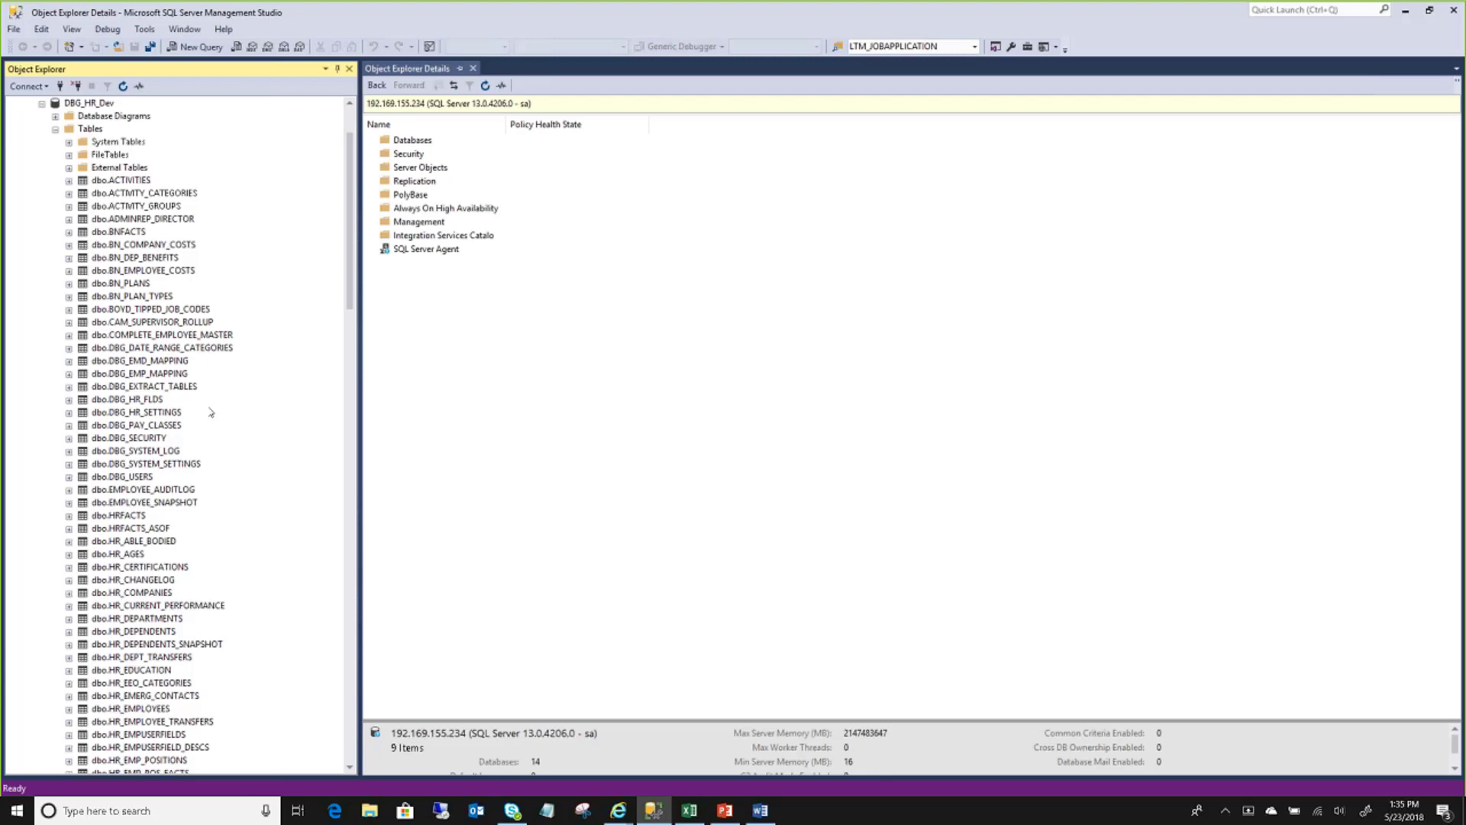
scroll(211, 413, "down", 1)
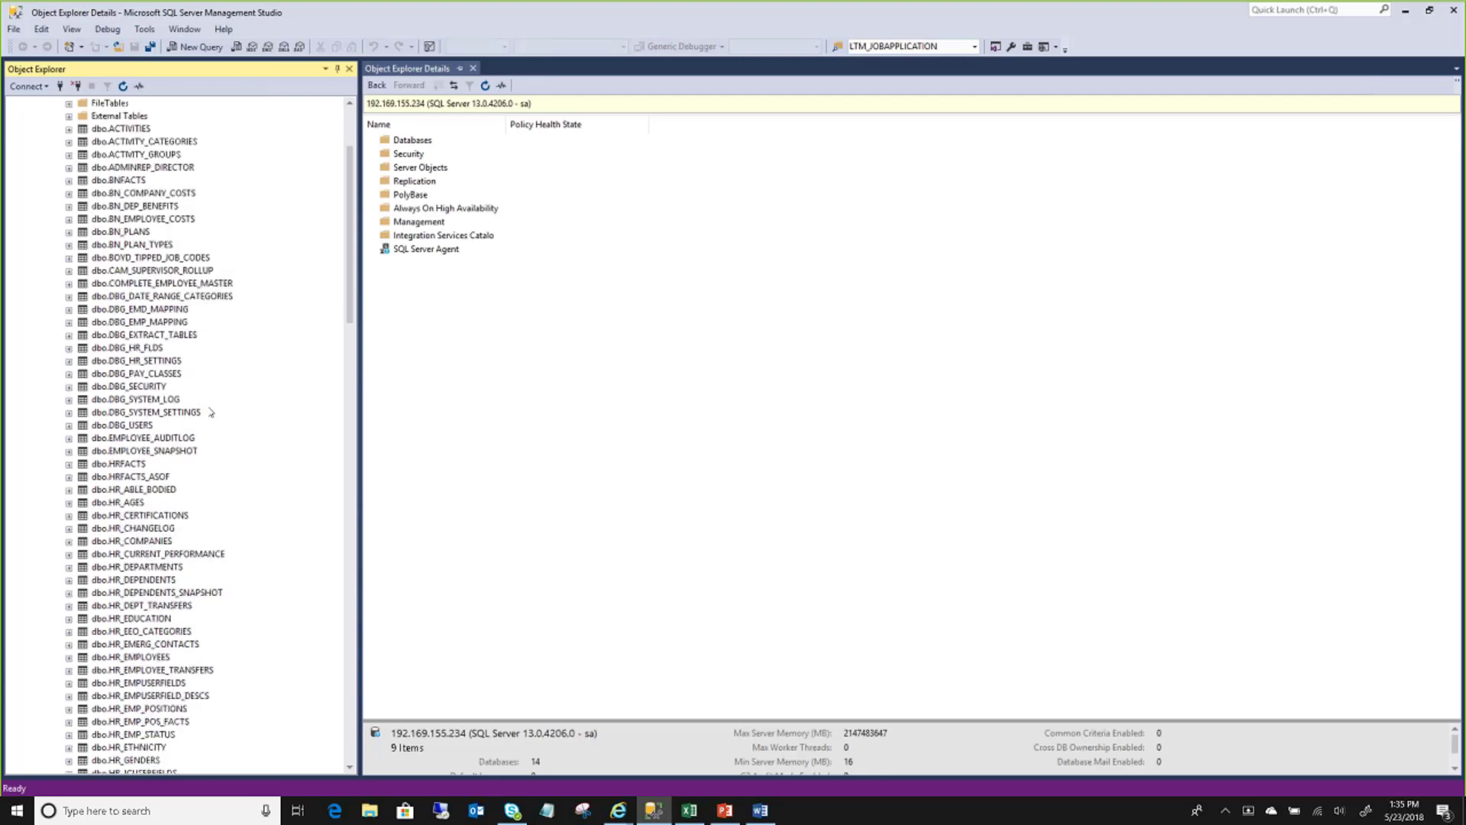
scroll(211, 412, "down", 1)
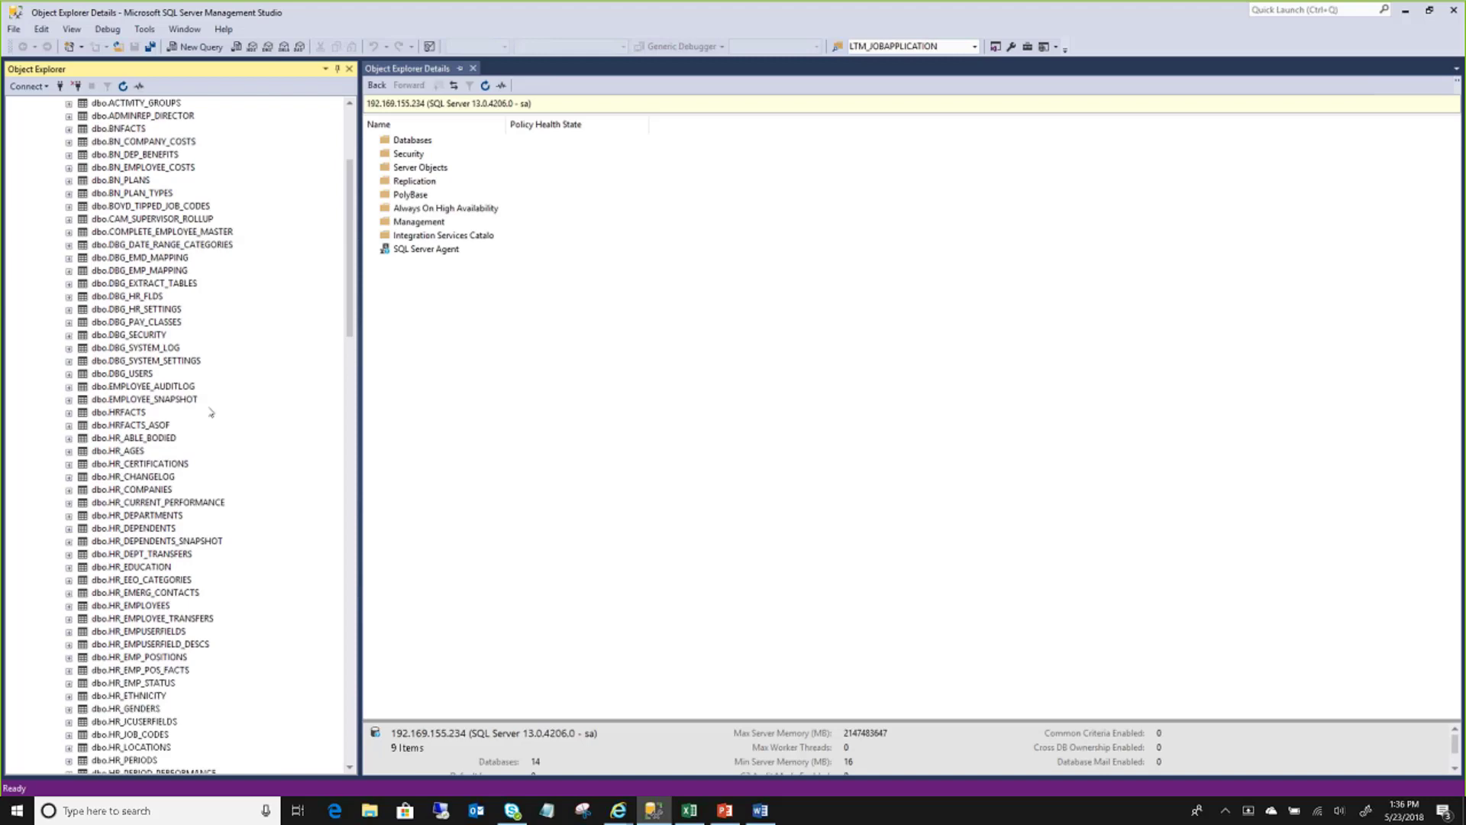
scroll(210, 412, "down", 1)
scroll(210, 412, "down", 15)
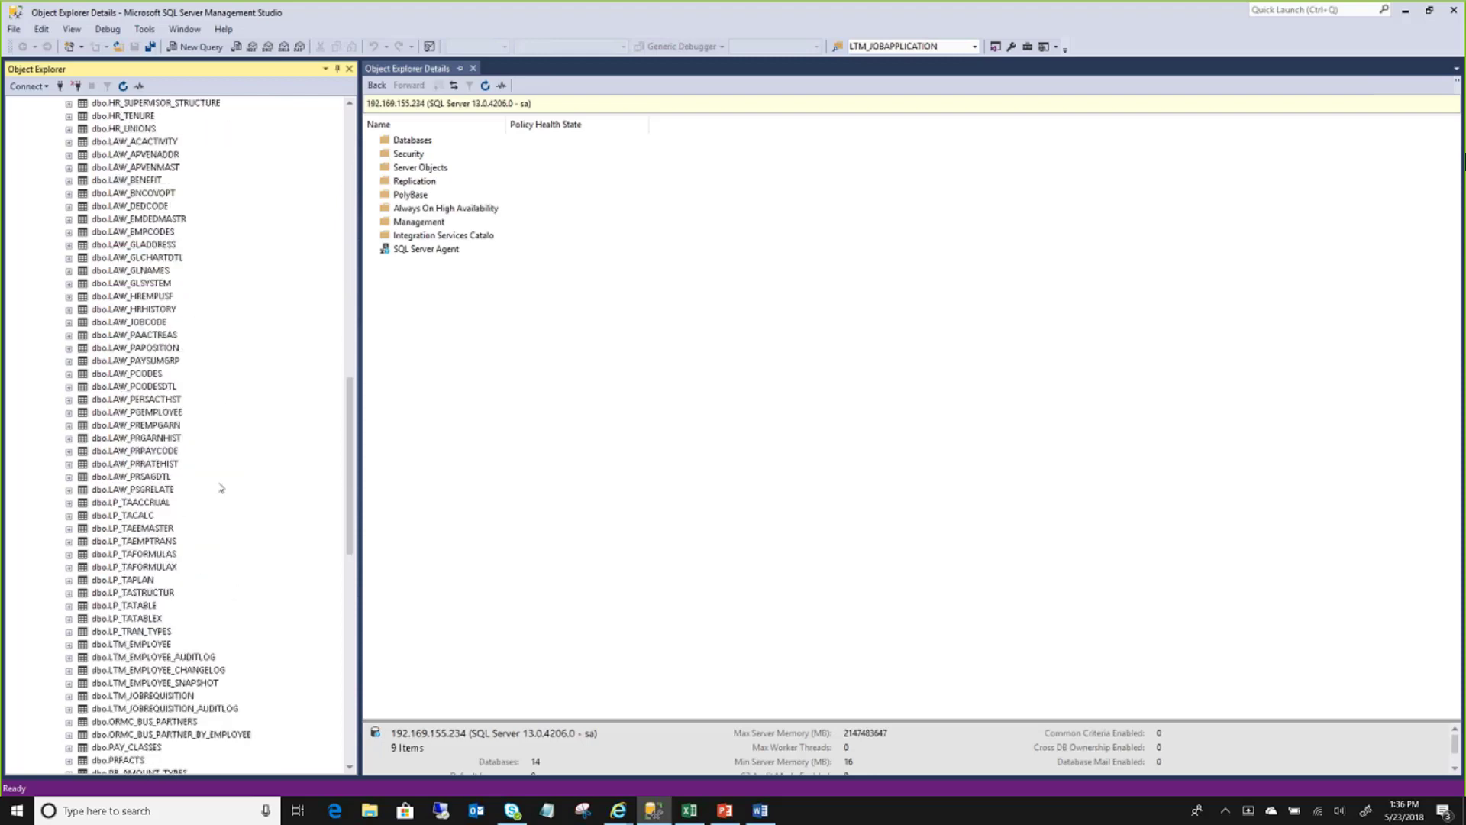
scroll(305, 645, "down", 6)
scroll(307, 649, "down", 1)
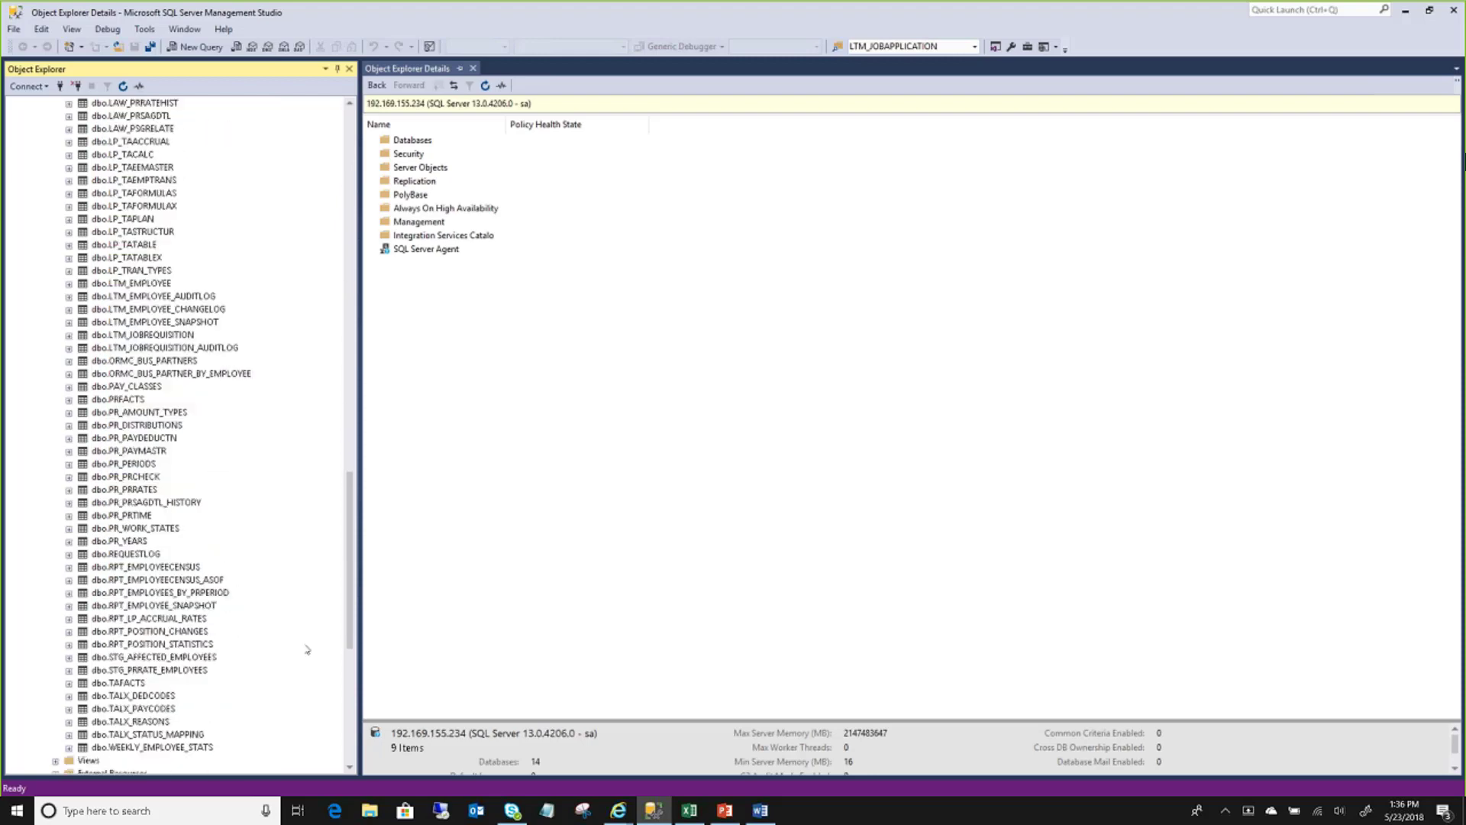
right_click(186, 582)
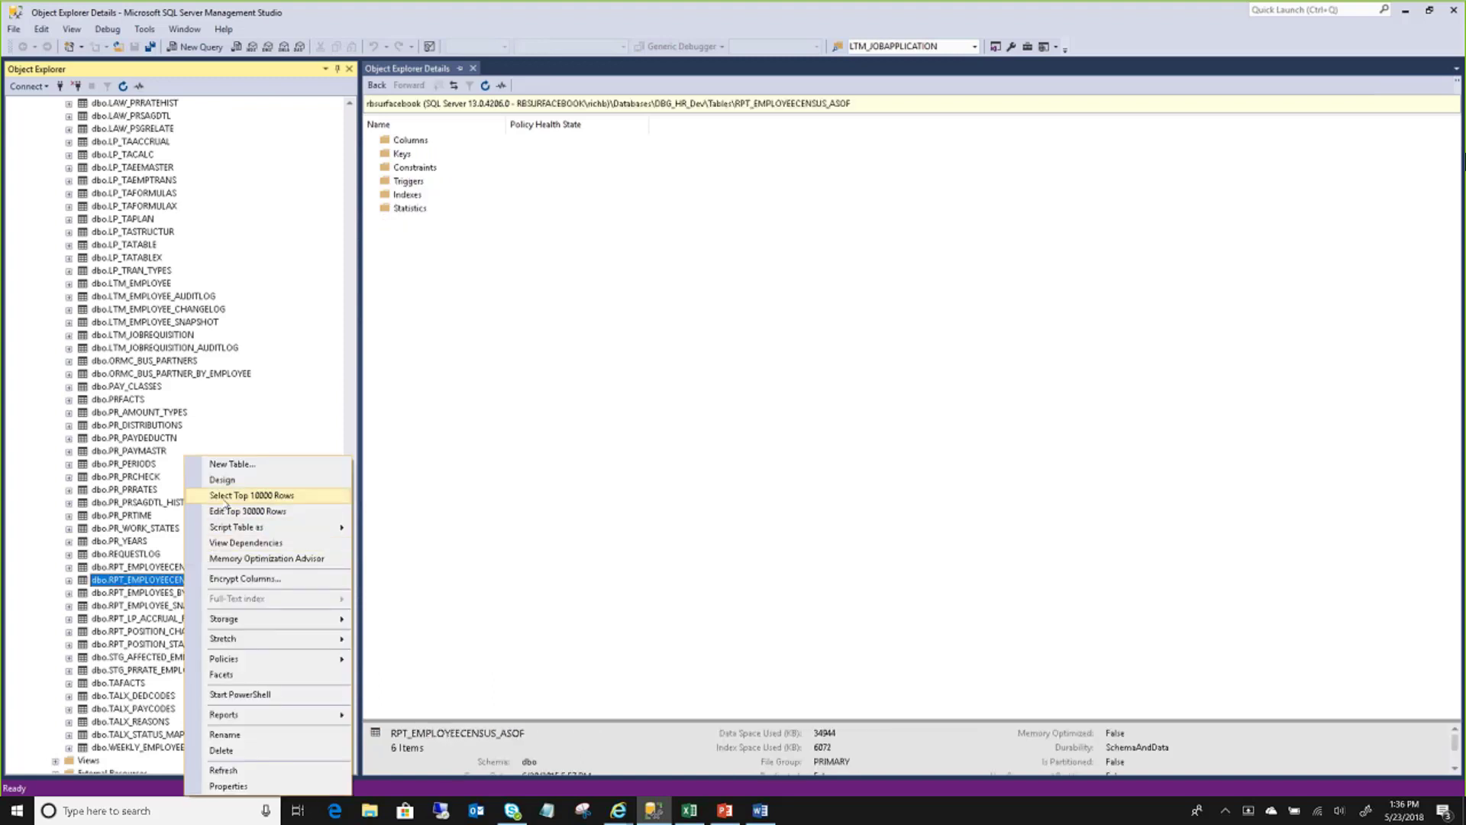
left_click(225, 501)
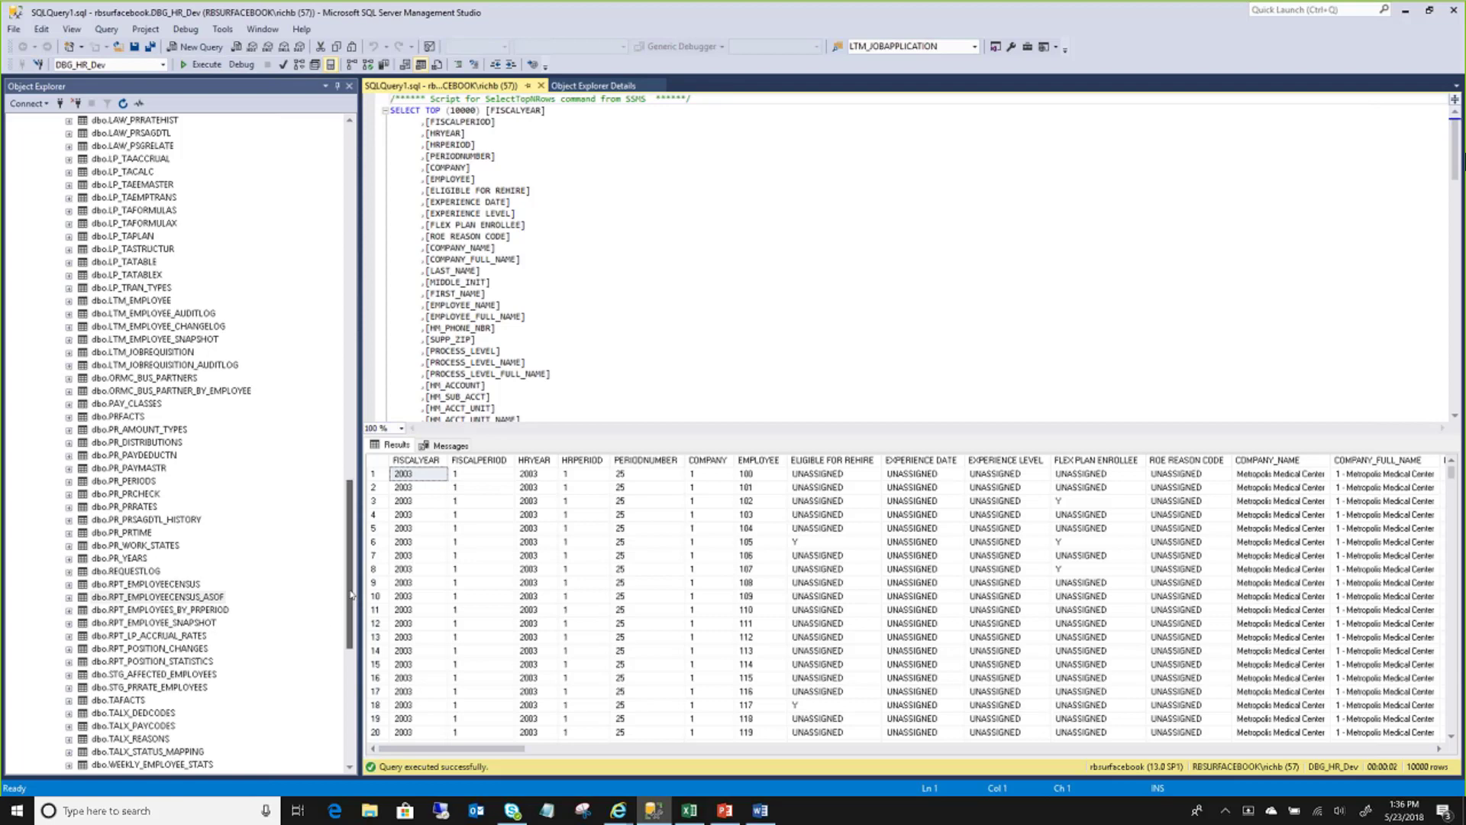
- Select the top 10000 rows of dbo.HR_CHANGELOG and enlarge the results grid in height and width
left_click_drag(350, 594, 346, 289)
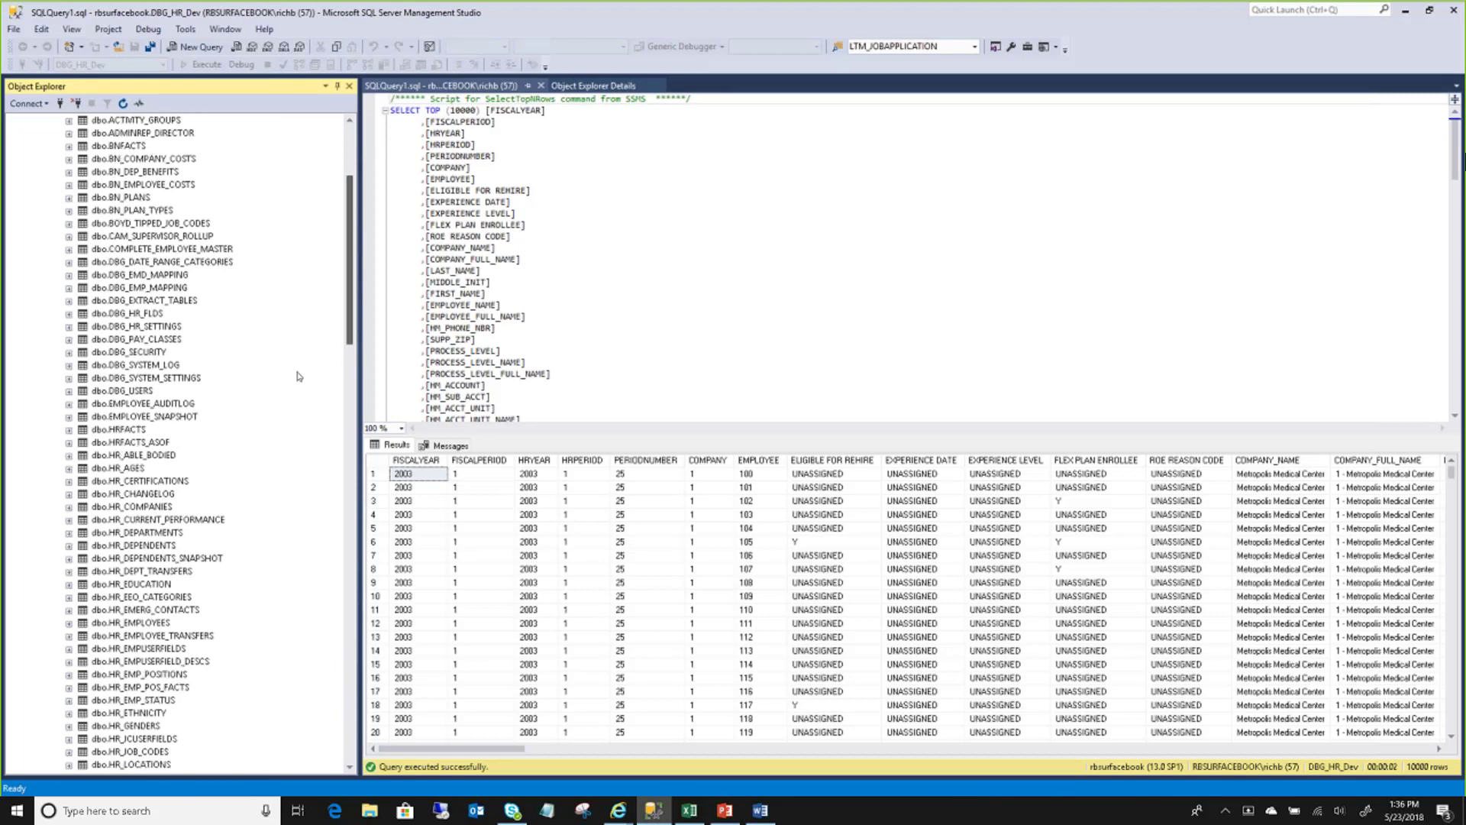
left_click(173, 495)
right_click(174, 496)
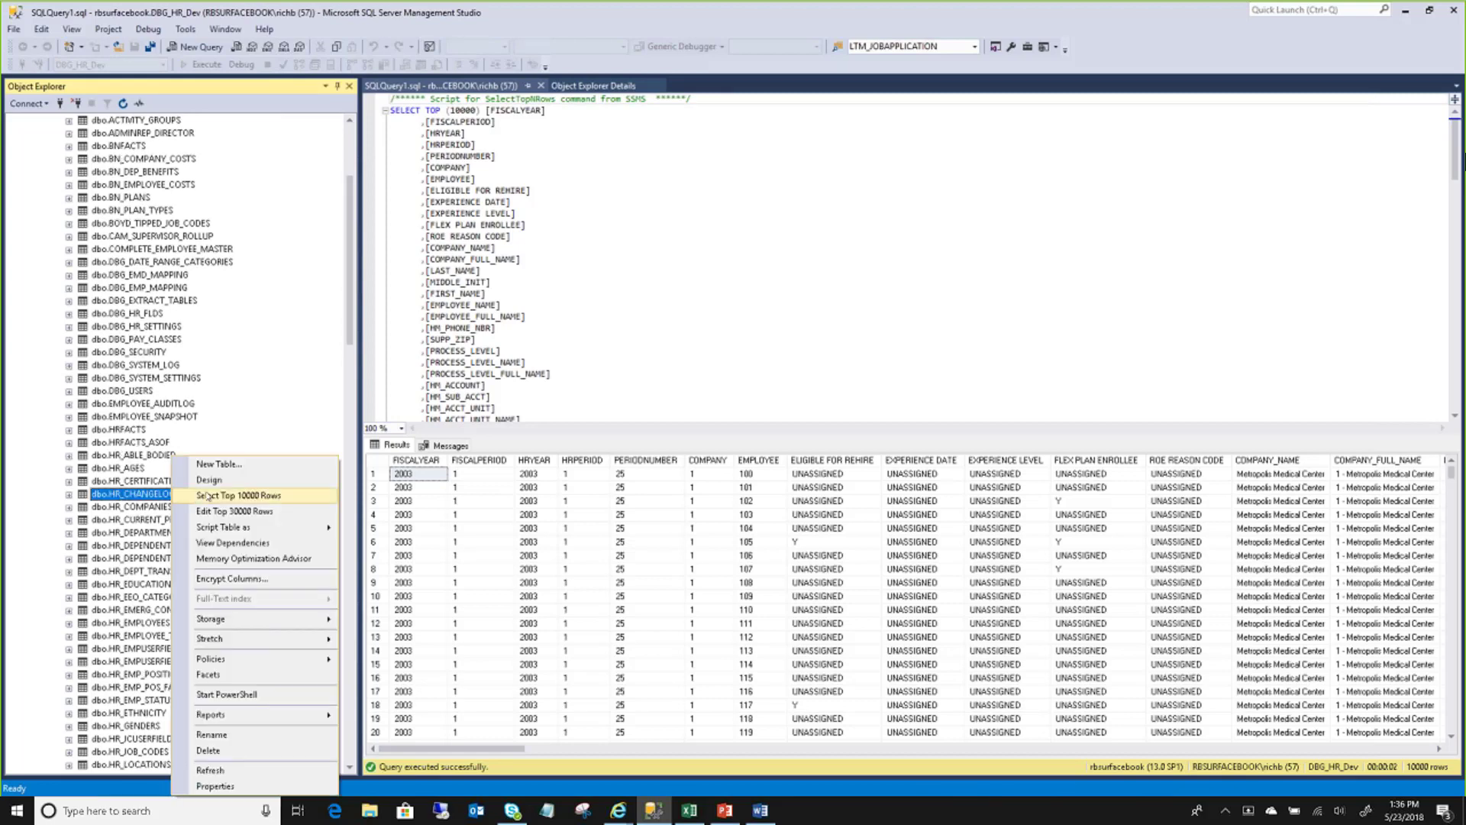
left_click(207, 497)
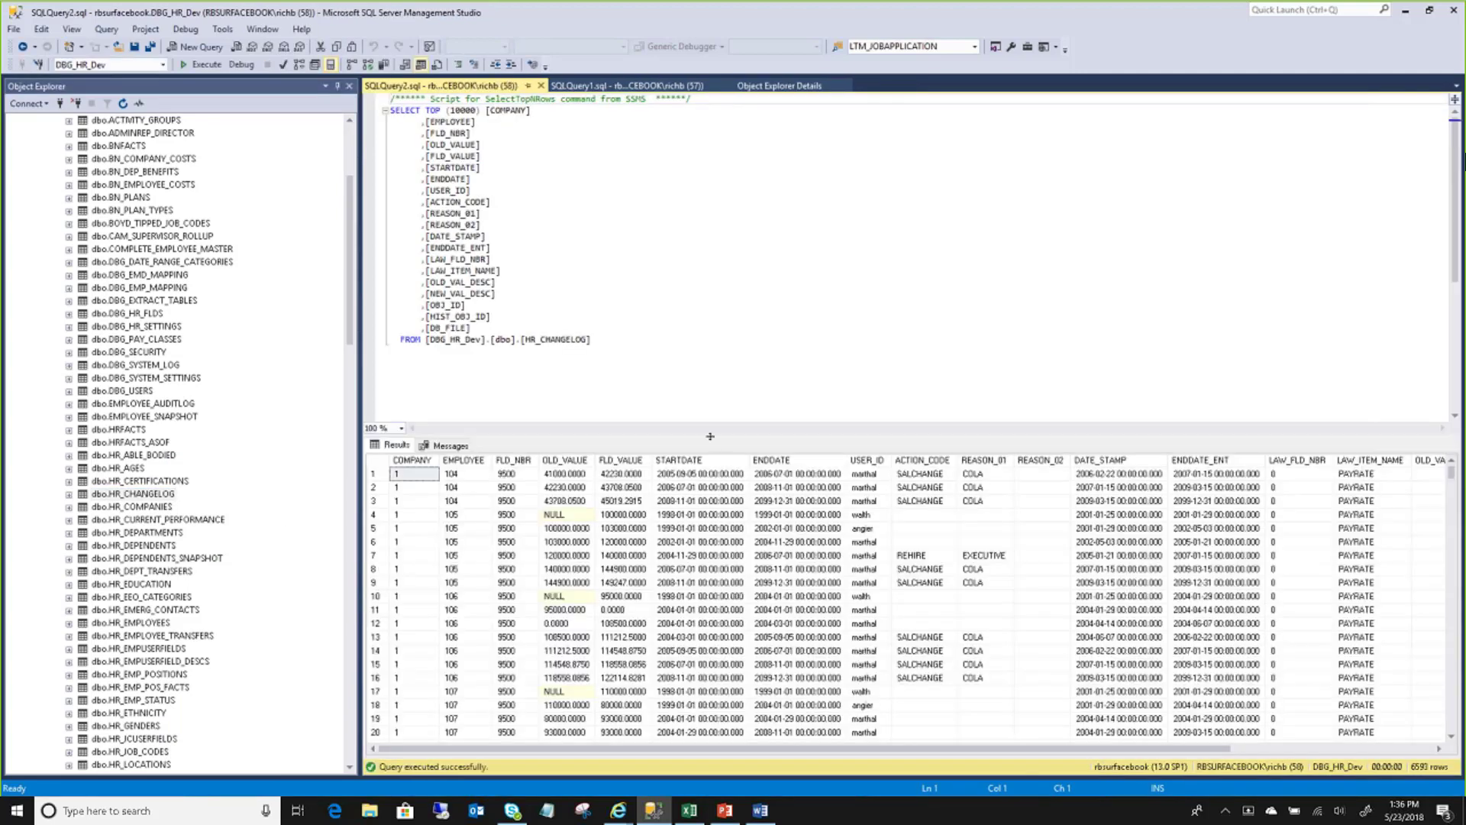
left_click_drag(710, 436, 712, 333)
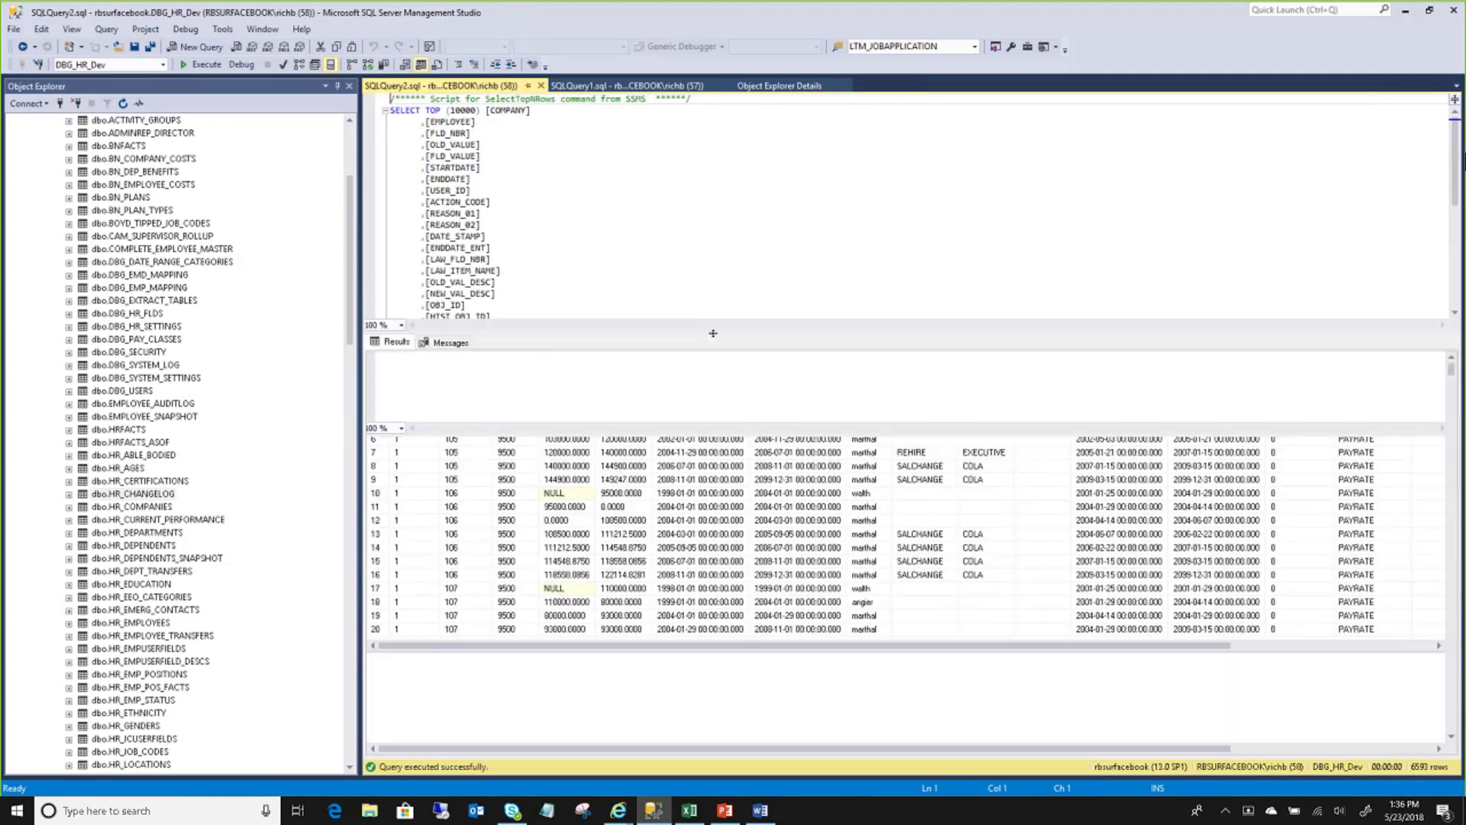
left_click_drag(356, 479, 281, 486)
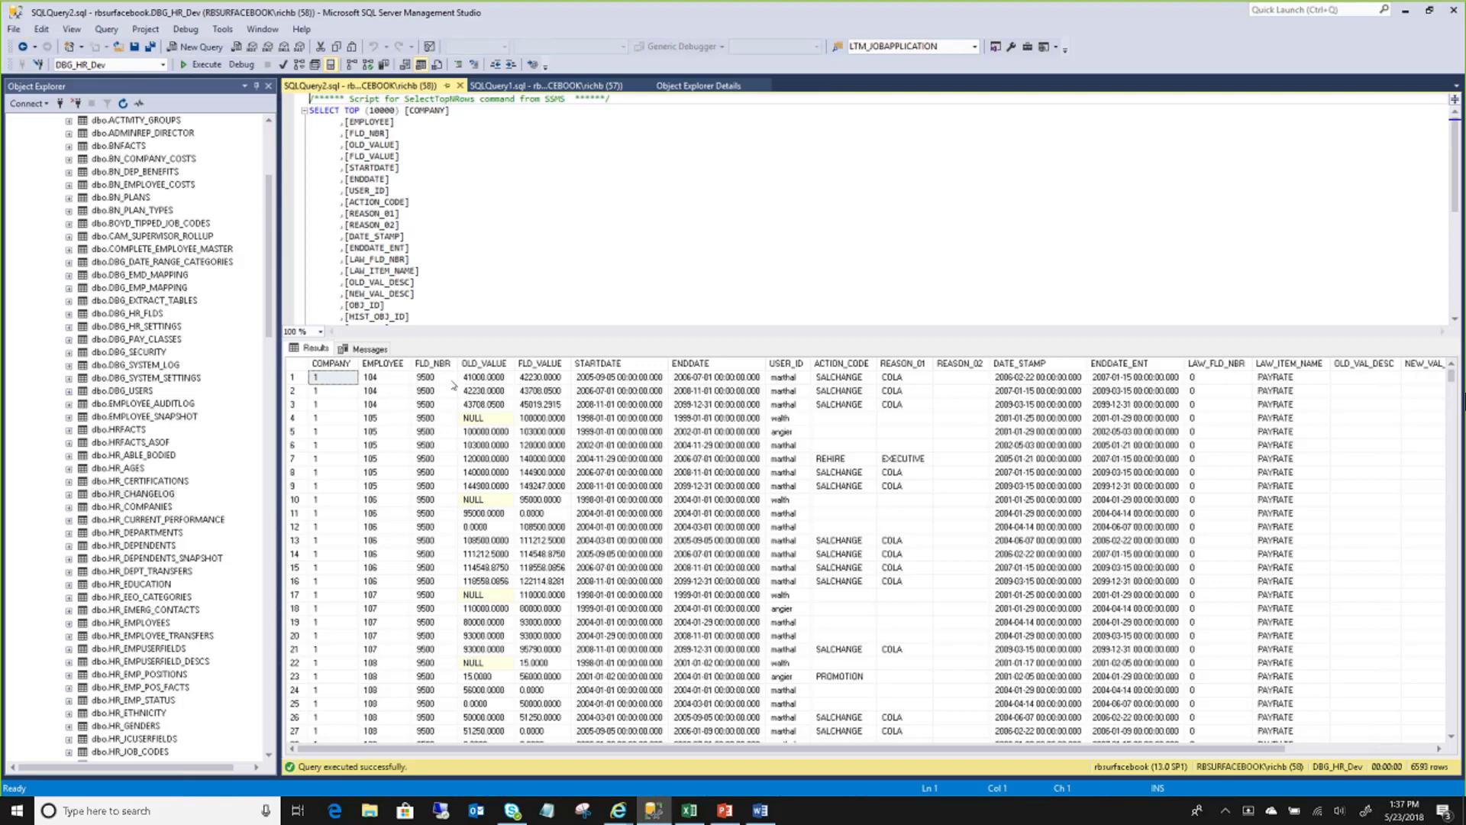
- Examine the old value, field value and start and end dates in the change log, and go back to the census query results
left_click(498, 378)
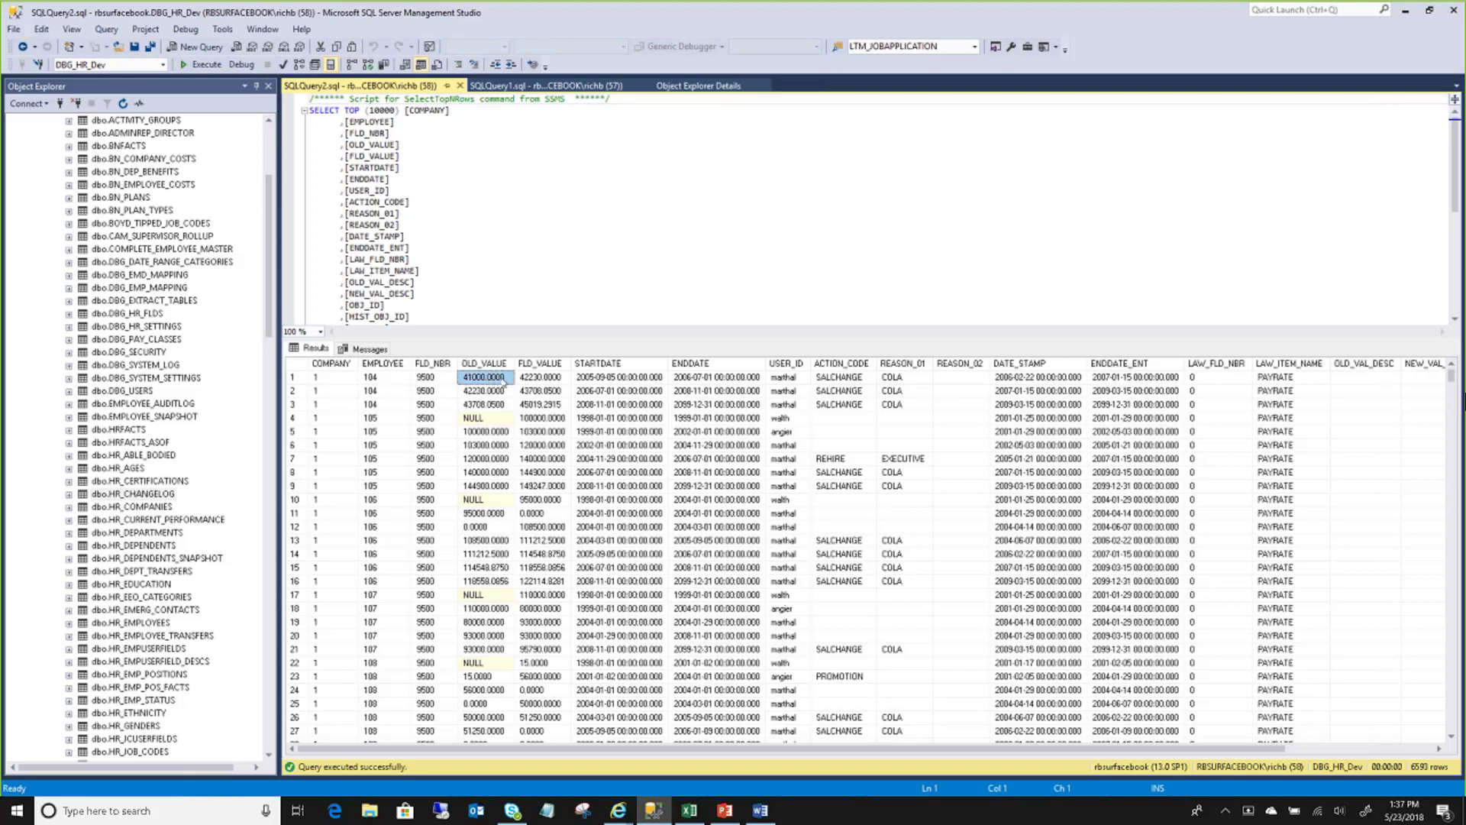
left_click(537, 379)
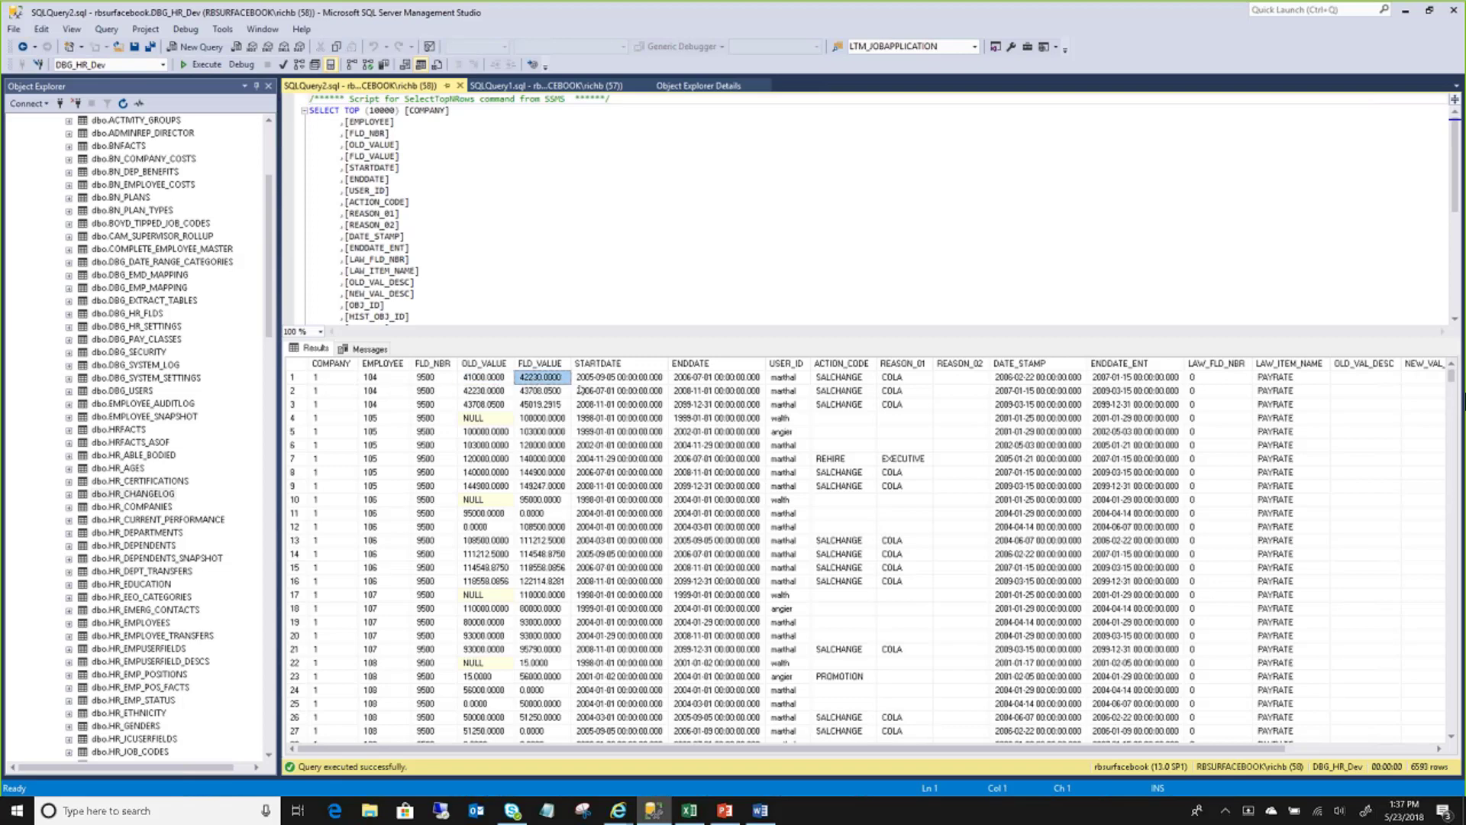
left_click(657, 379)
left_click(676, 379)
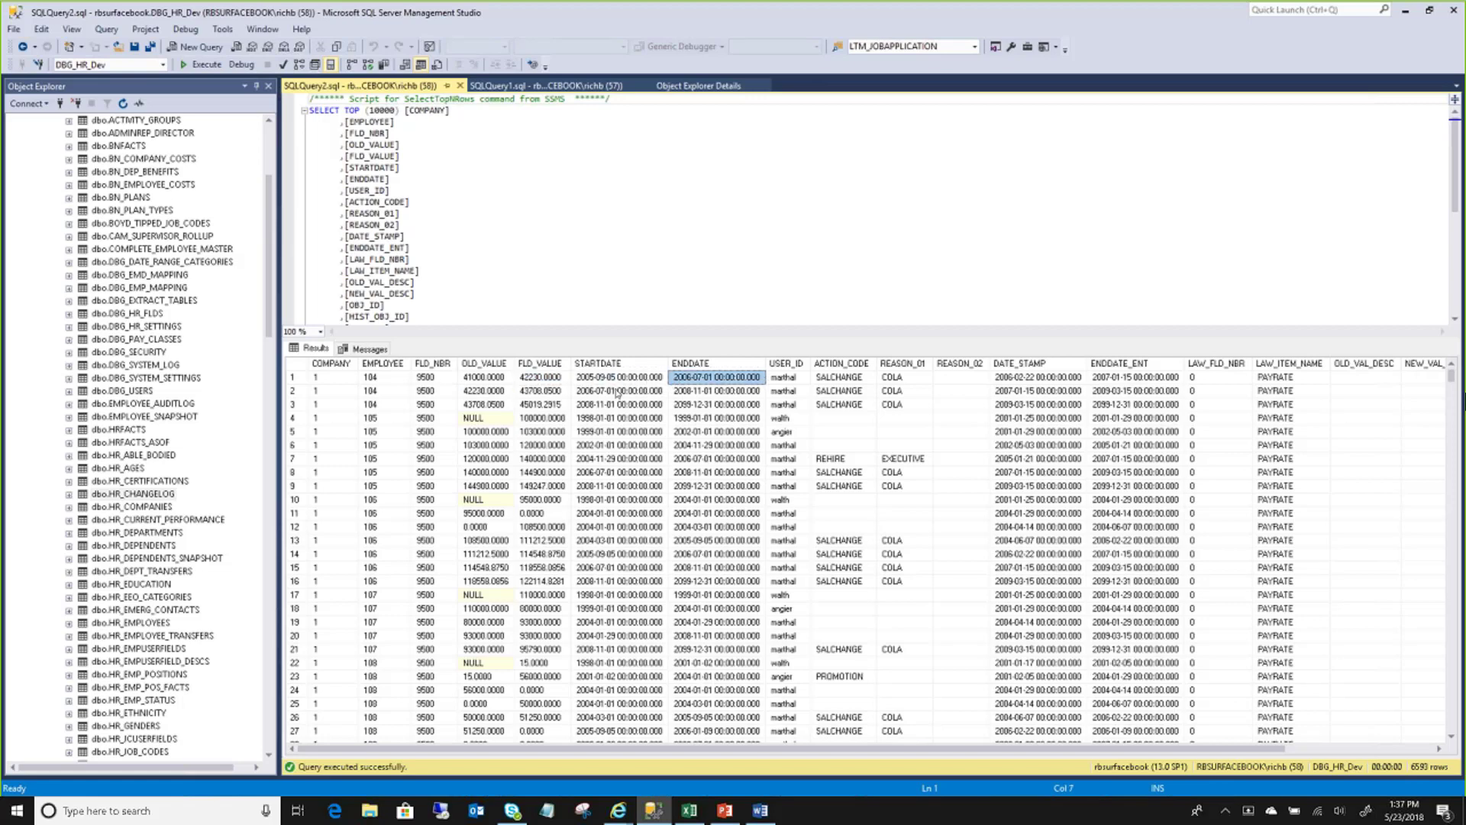
left_click(560, 364)
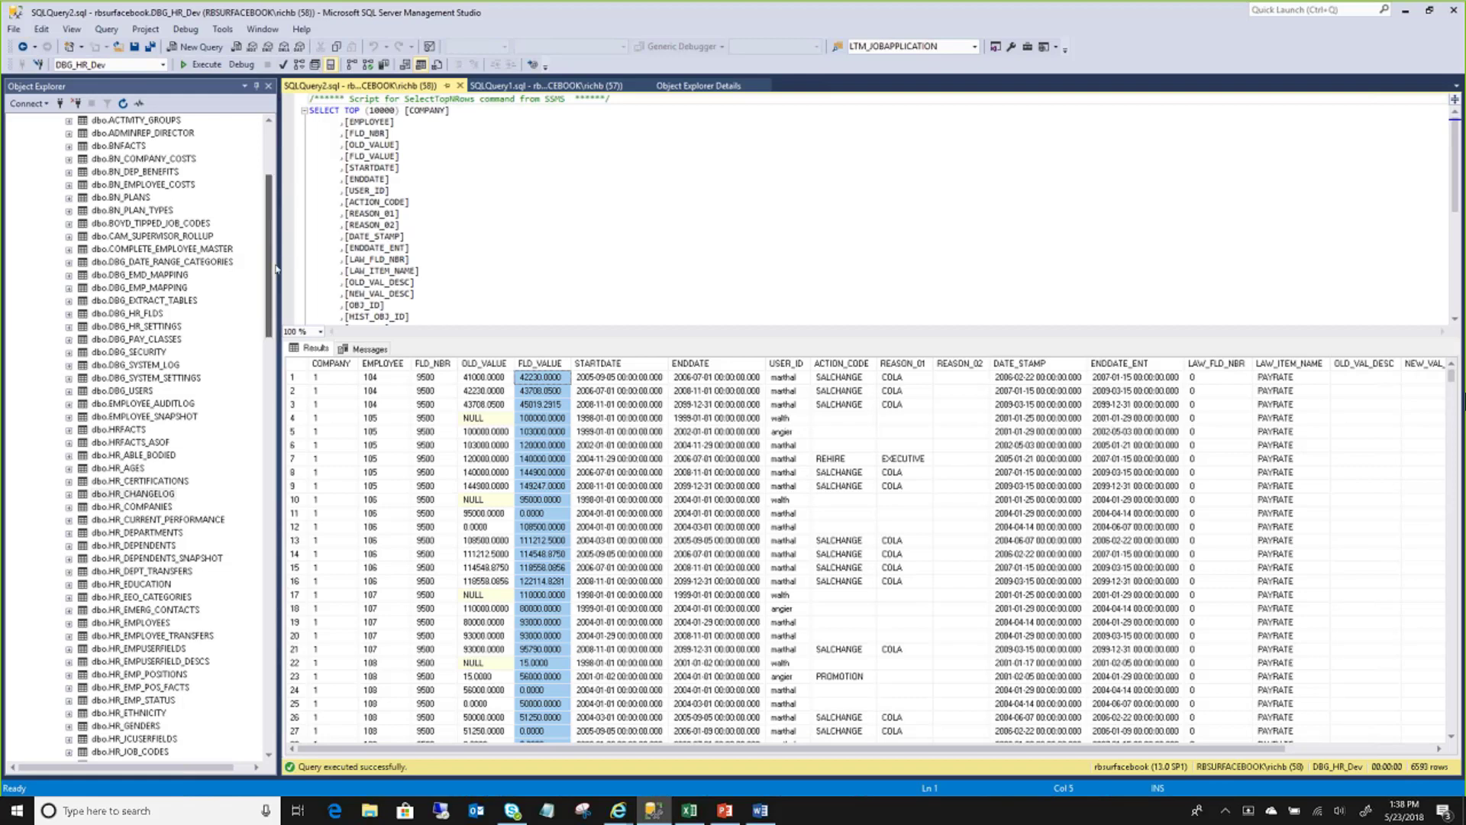
left_click(506, 87)
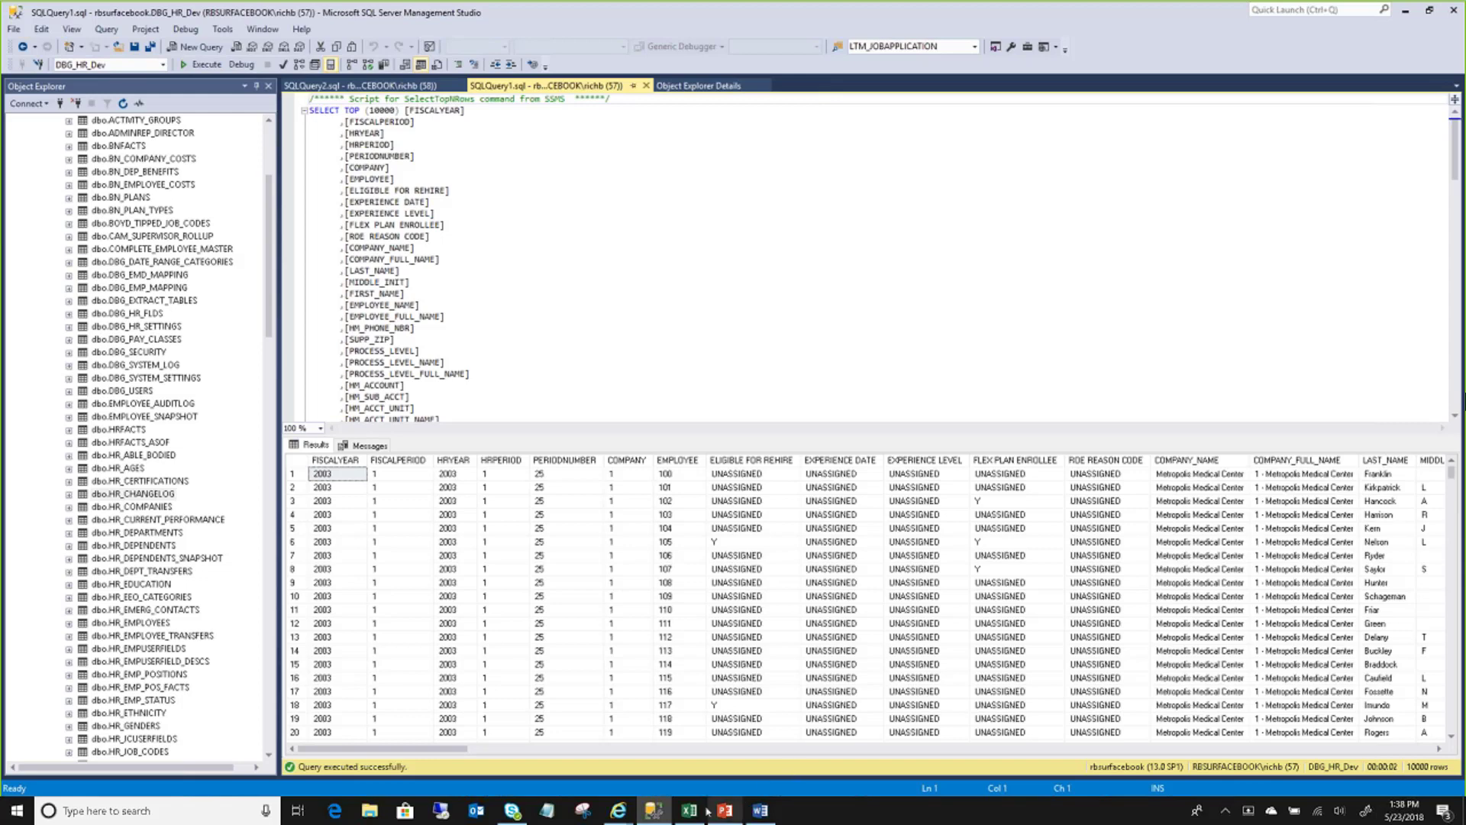
- Switch to the DBG HR Metrics Dashboard in the browser and reveal the Headcount Dashboard's report parameters
mouse_move(725, 814)
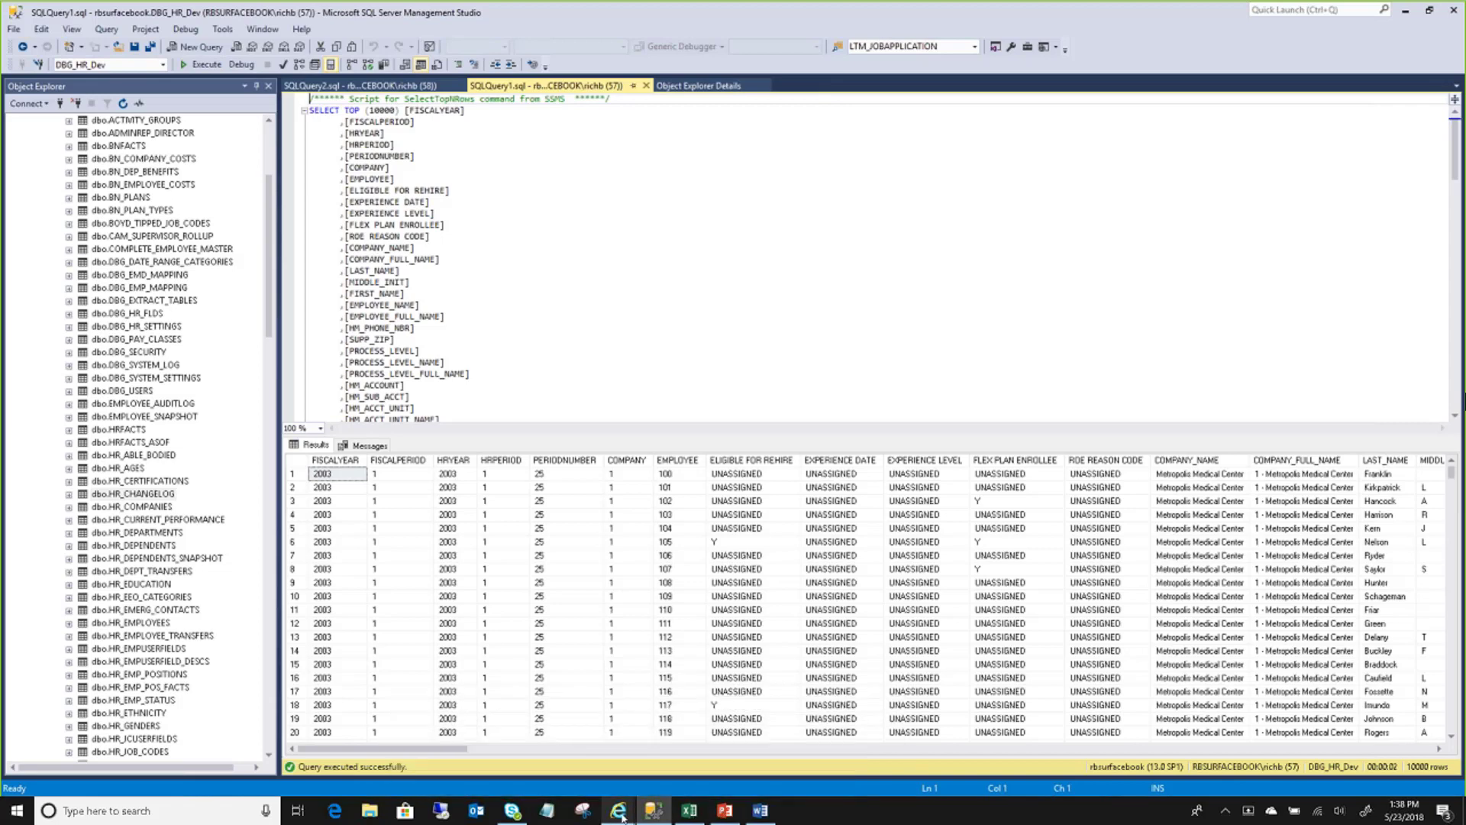
mouse_move(622, 815)
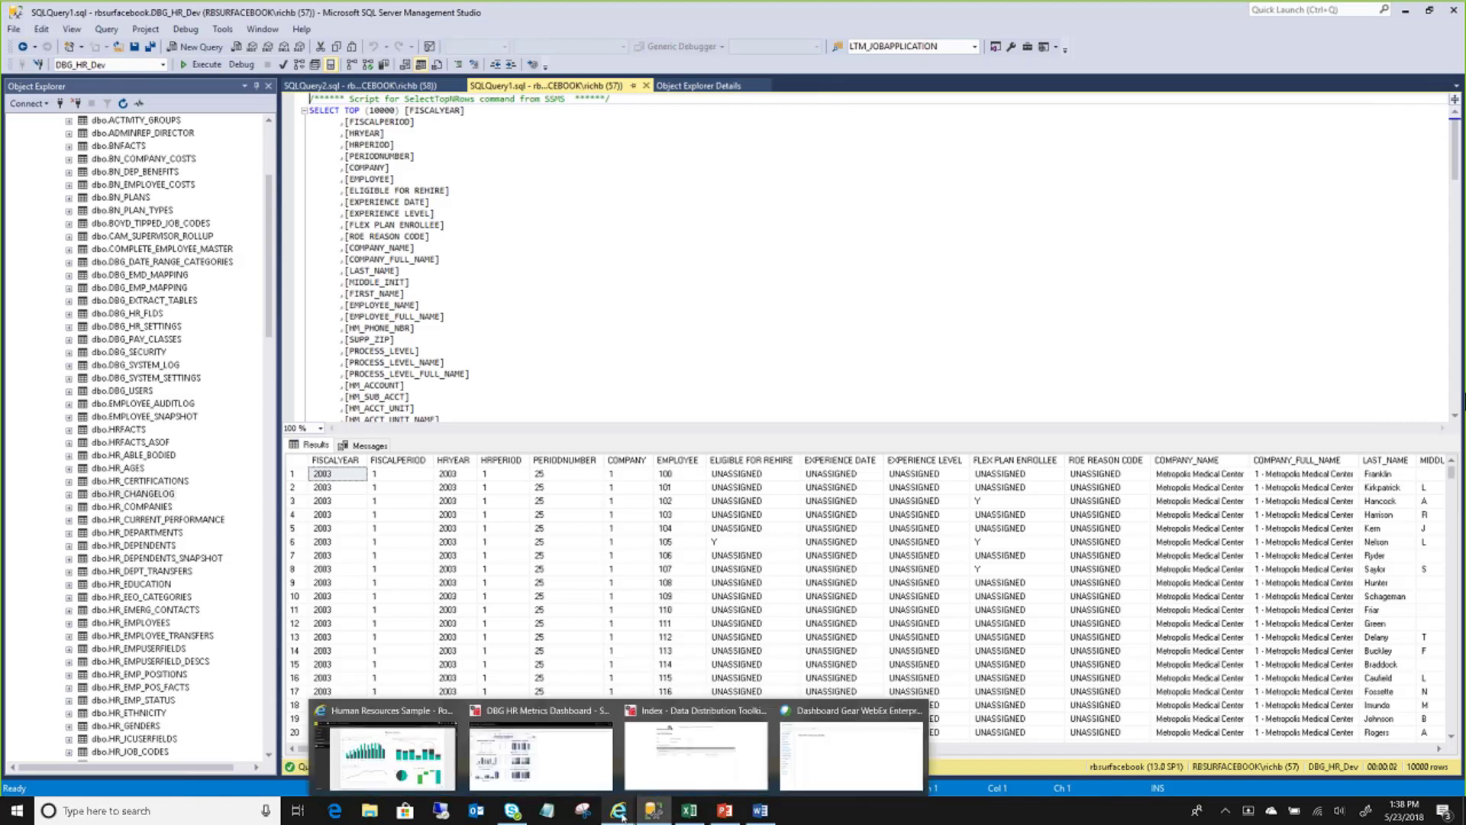
left_click(564, 758)
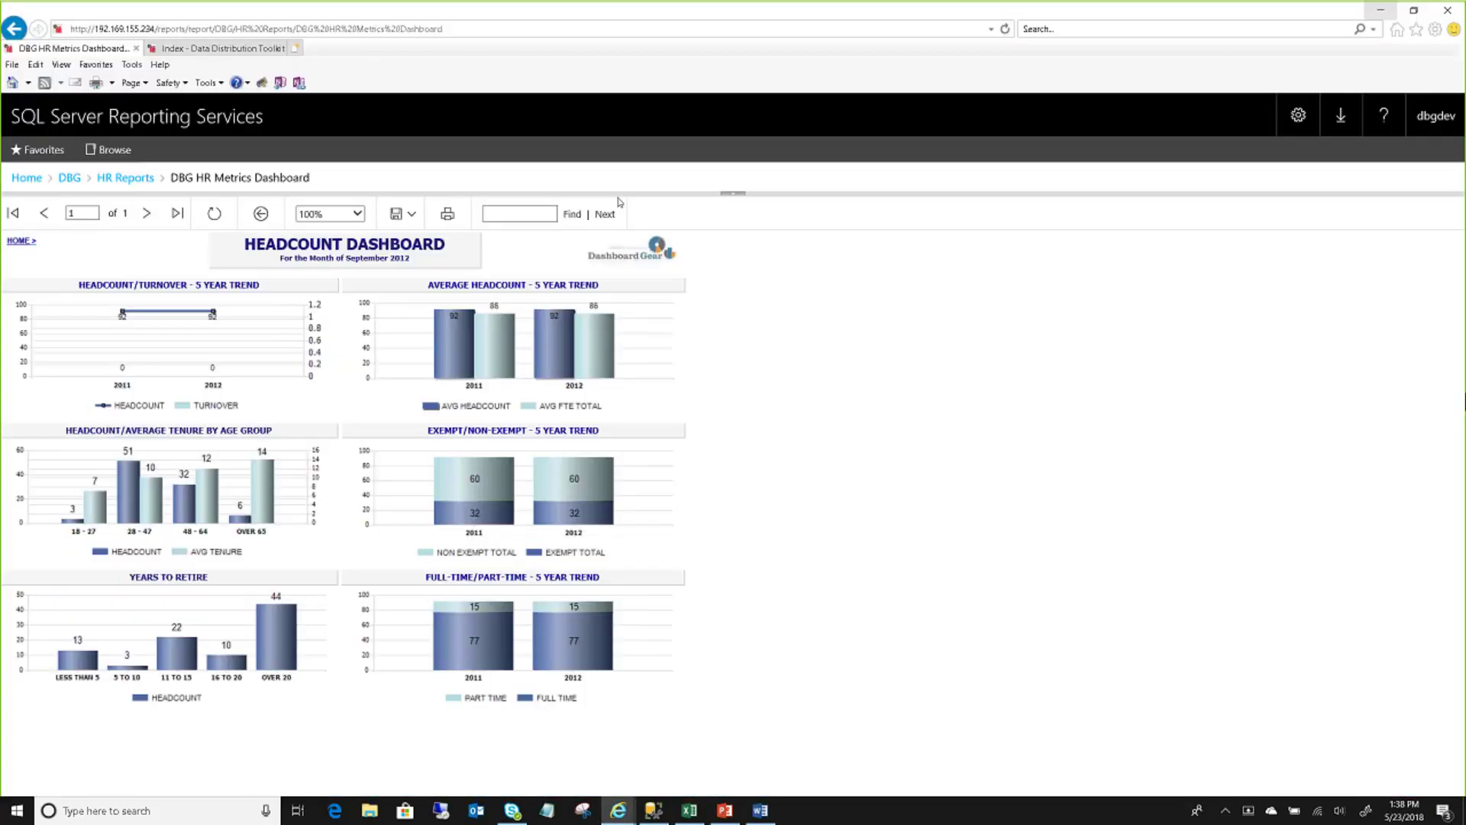
left_click(734, 195)
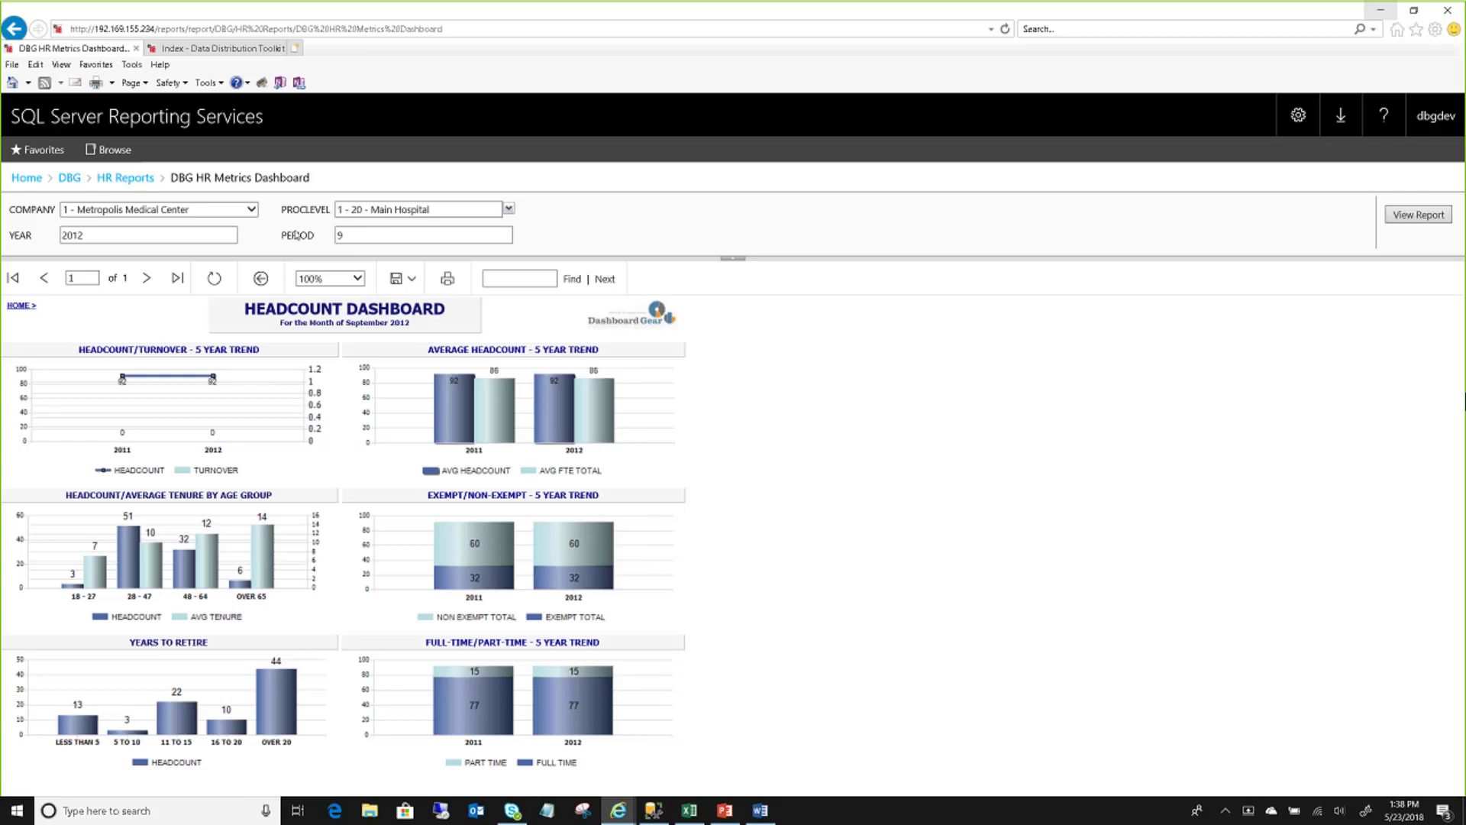
- Rerun the Headcount Dashboard for period 8 of 2012
left_click(110, 235)
left_click(341, 235)
type("8")
left_click(1411, 223)
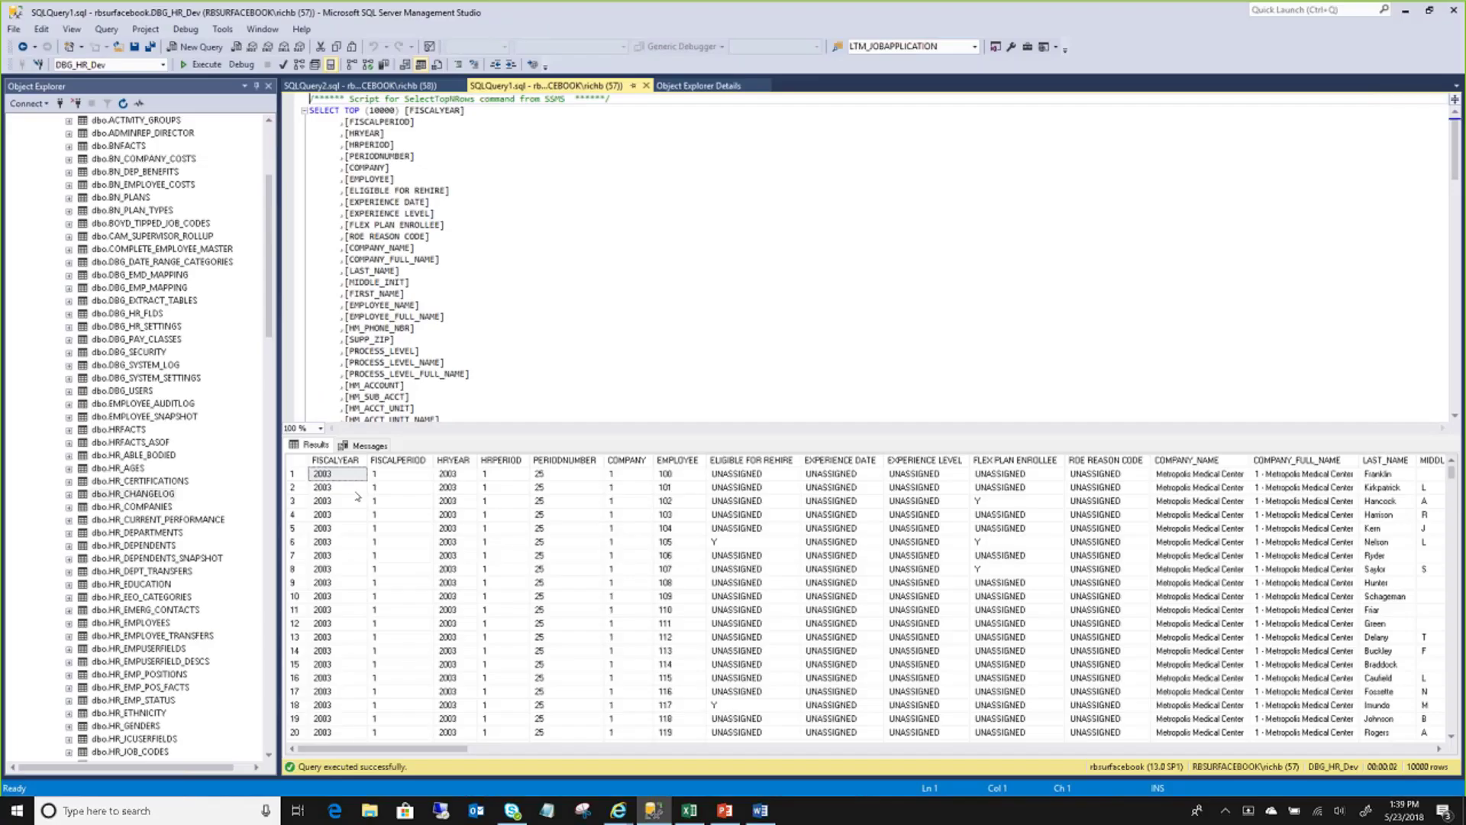
- Switch to SQL Server Management Studio and examine the census results' employee, HR year, company name and company full name columns, plus the first row
left_click(653, 809)
left_click(685, 475)
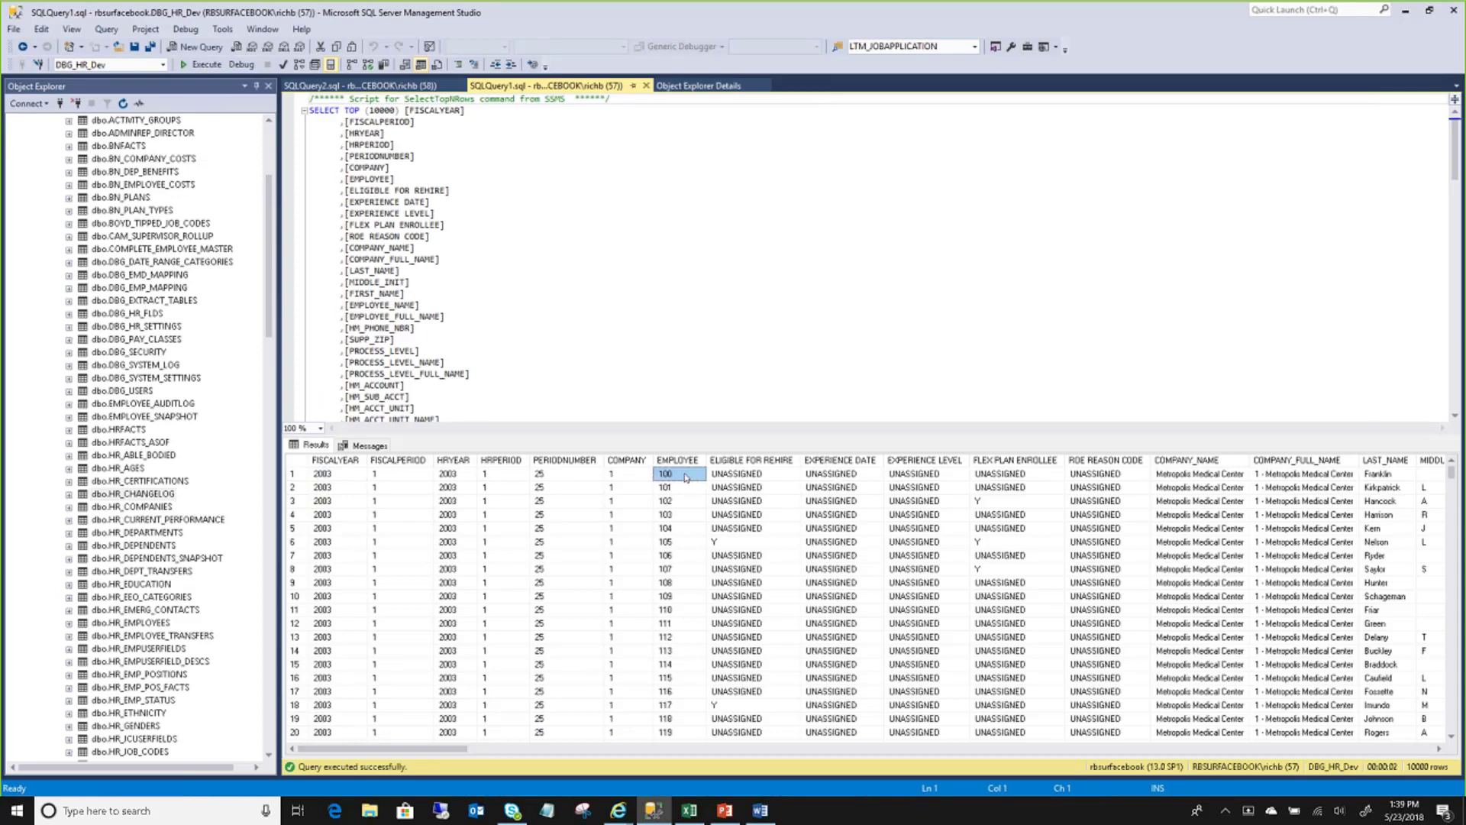
left_click(482, 475)
left_click(466, 475)
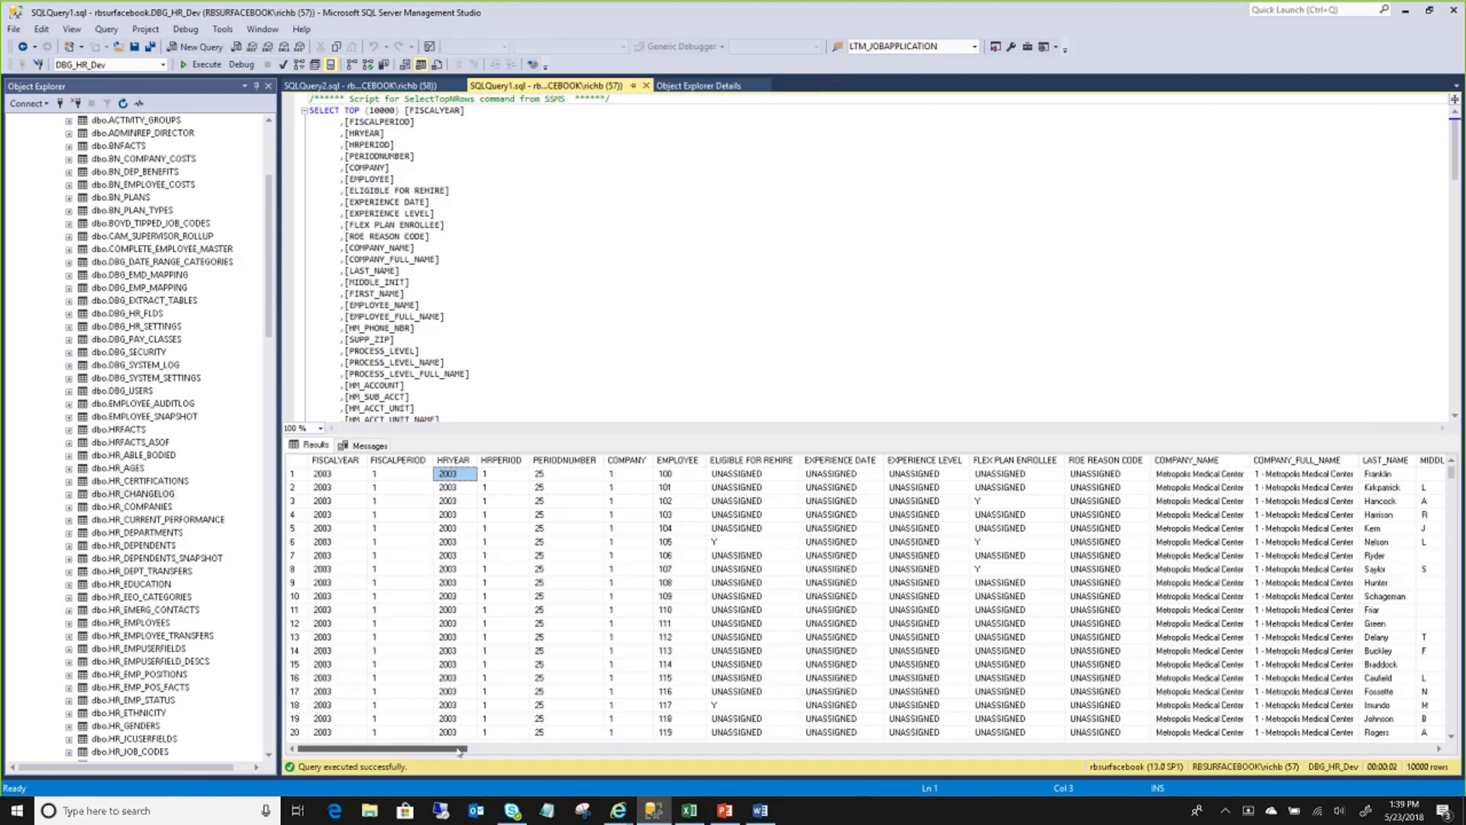
left_click_drag(458, 751, 510, 751)
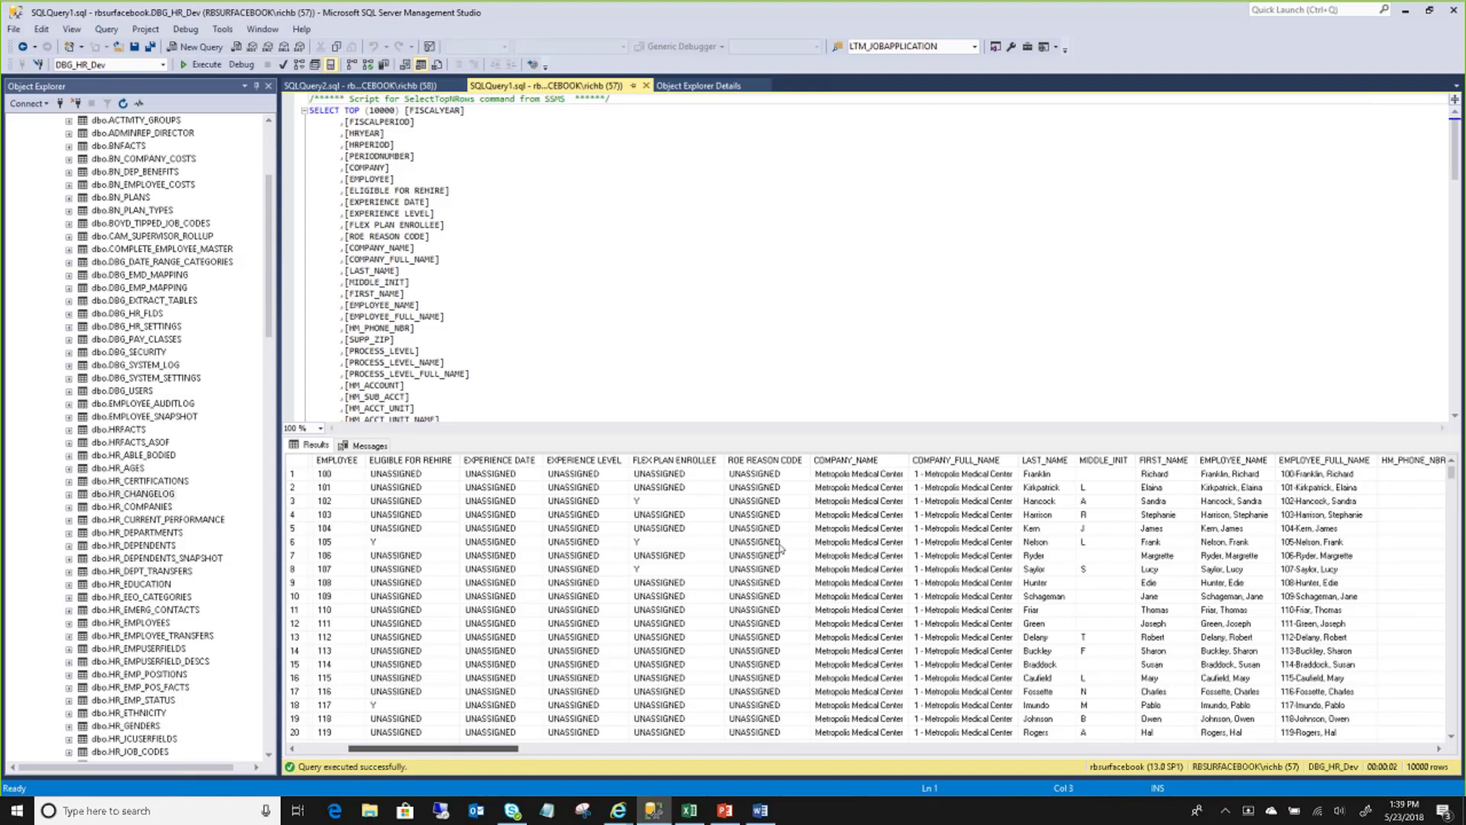
left_click(859, 473)
left_click(993, 475)
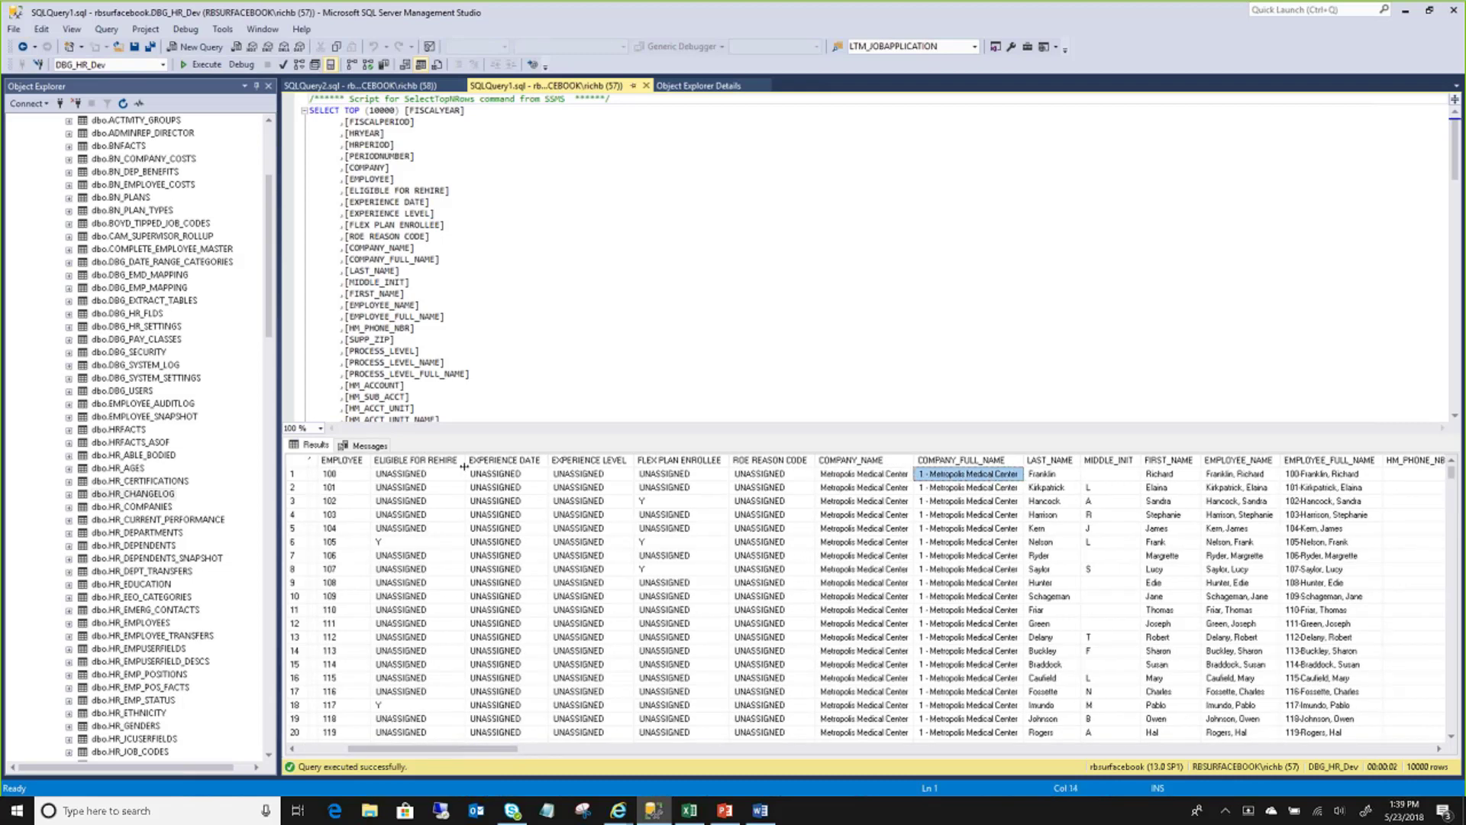
left_click(859, 461)
left_click(941, 461)
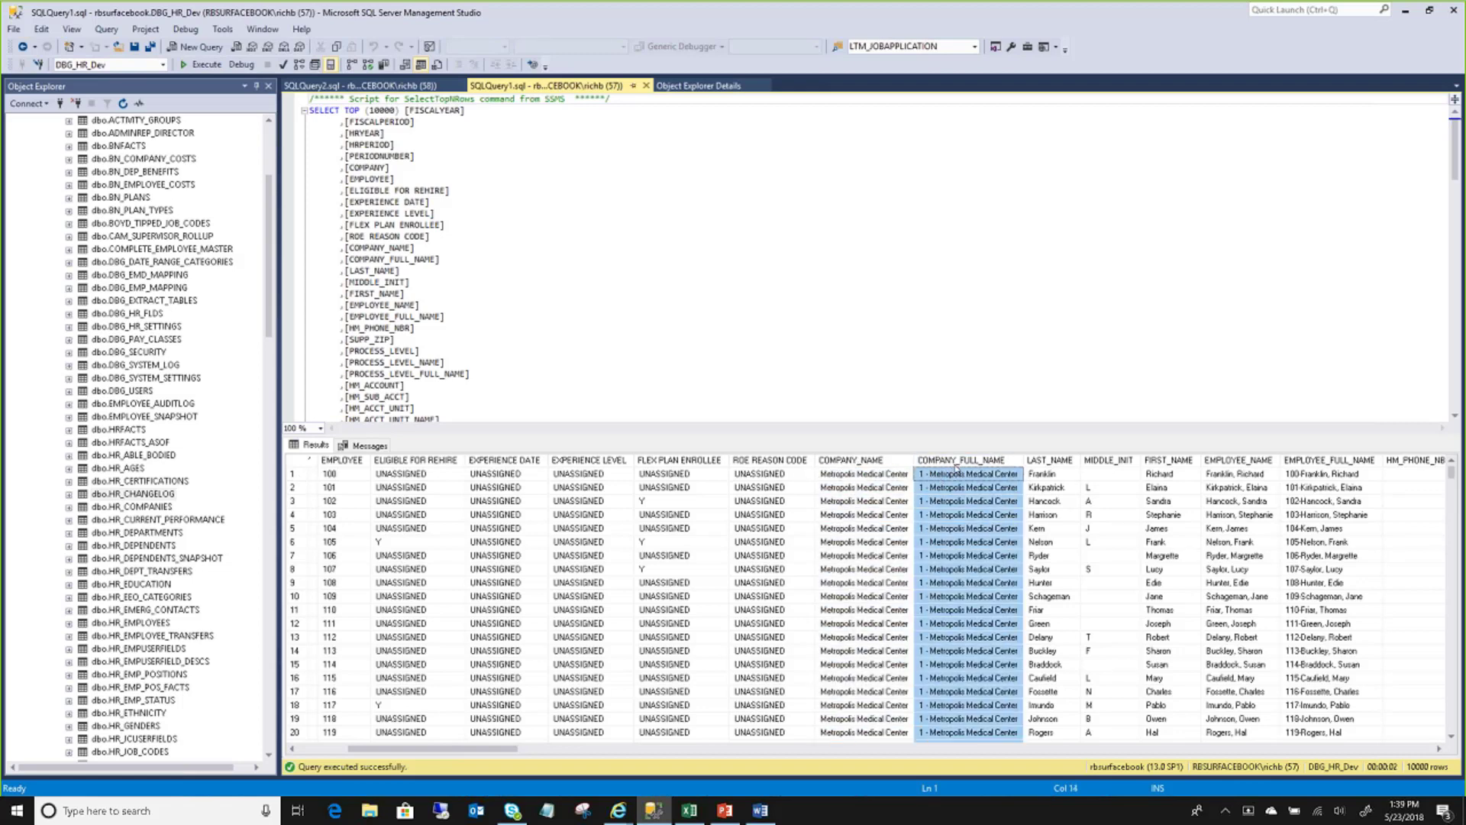
left_click(304, 475)
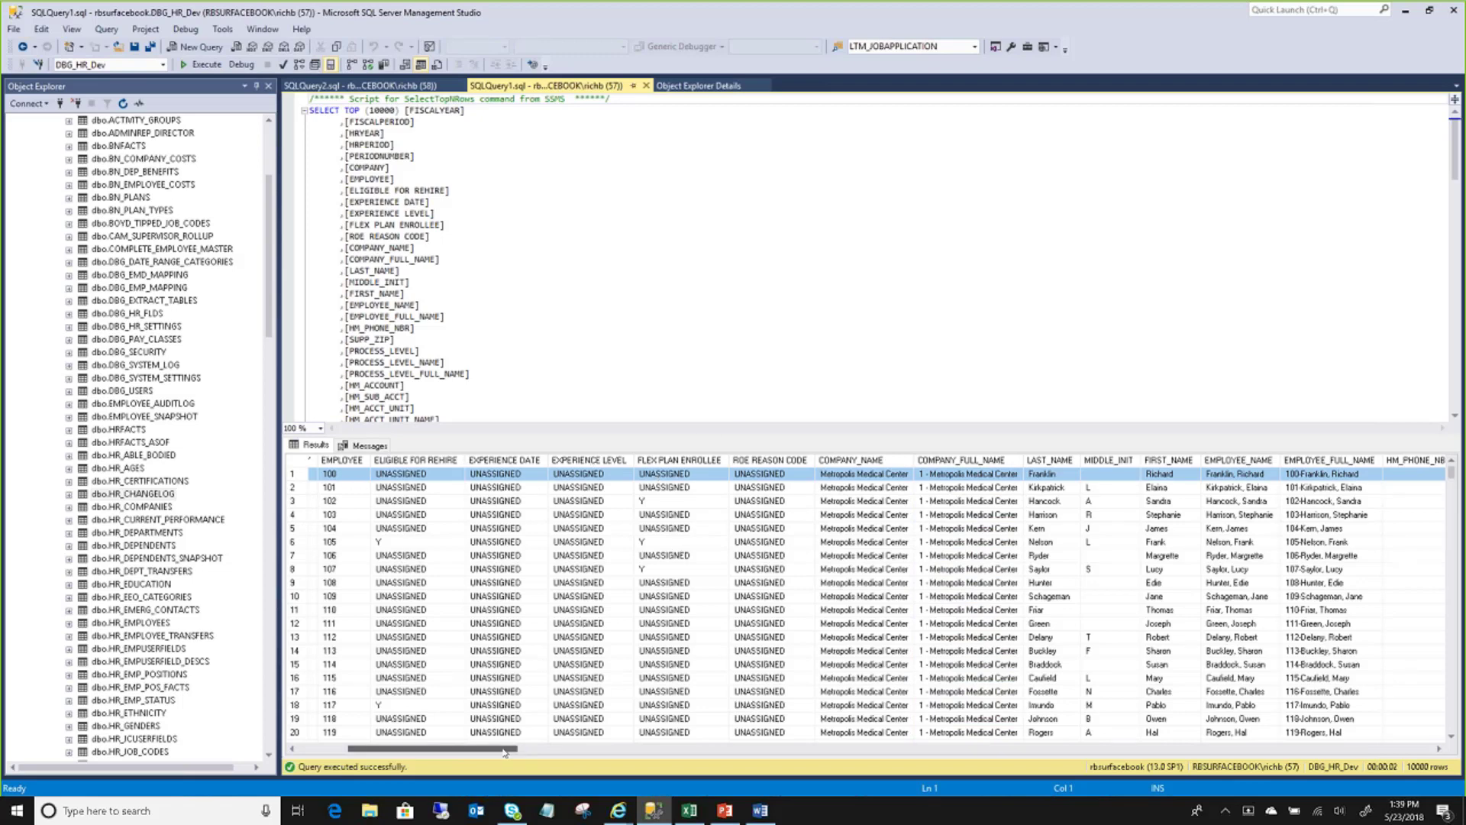
- Examine the effective-date status columns in the census results: TERMSTATUS_EFF, RECORDSTATUS_EFF and EOM_RECORDSTATUS_EFF
left_click_drag(504, 752, 1362, 824)
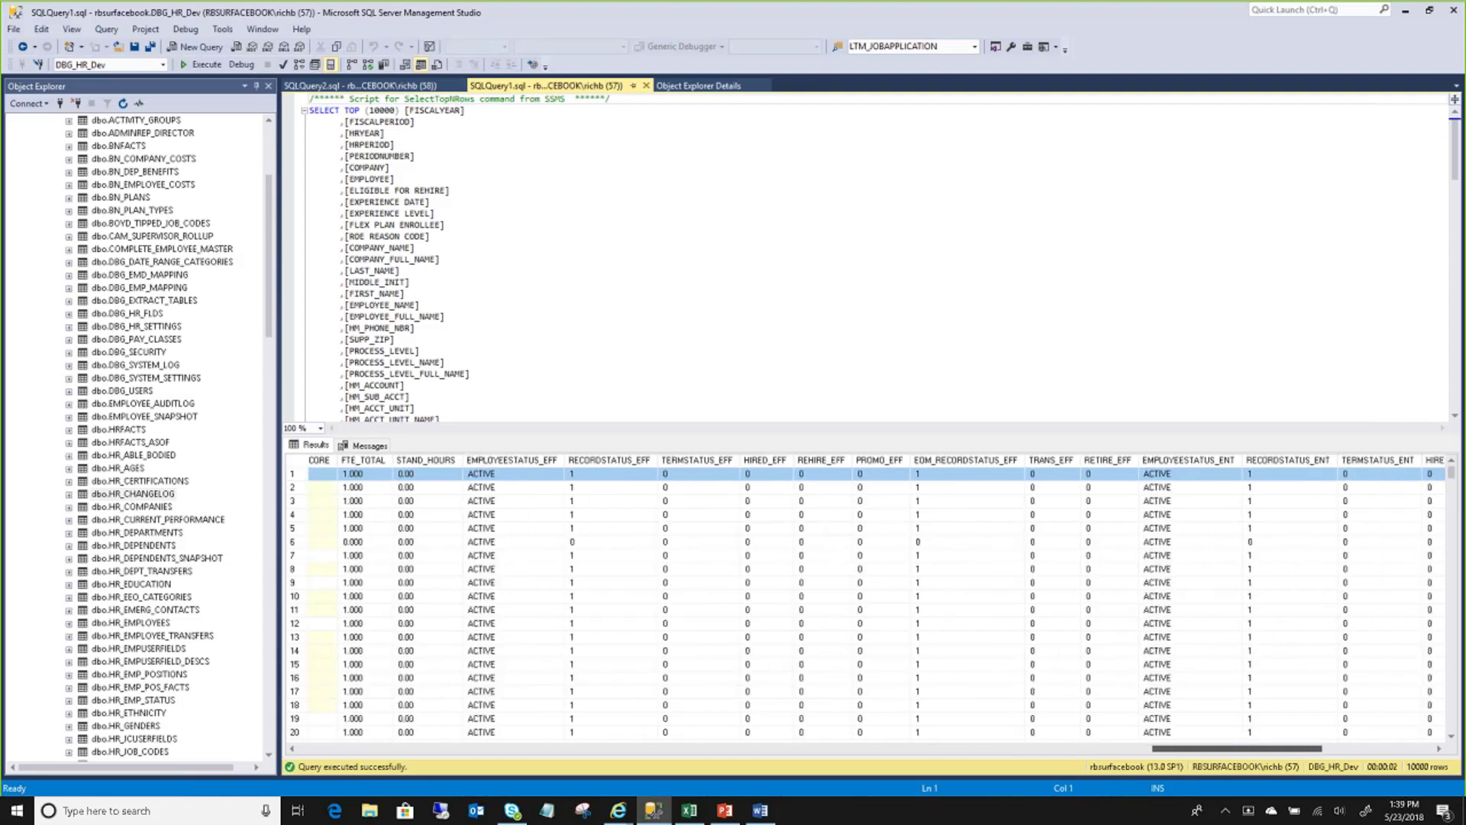
scroll(1120, 724, "right", 3)
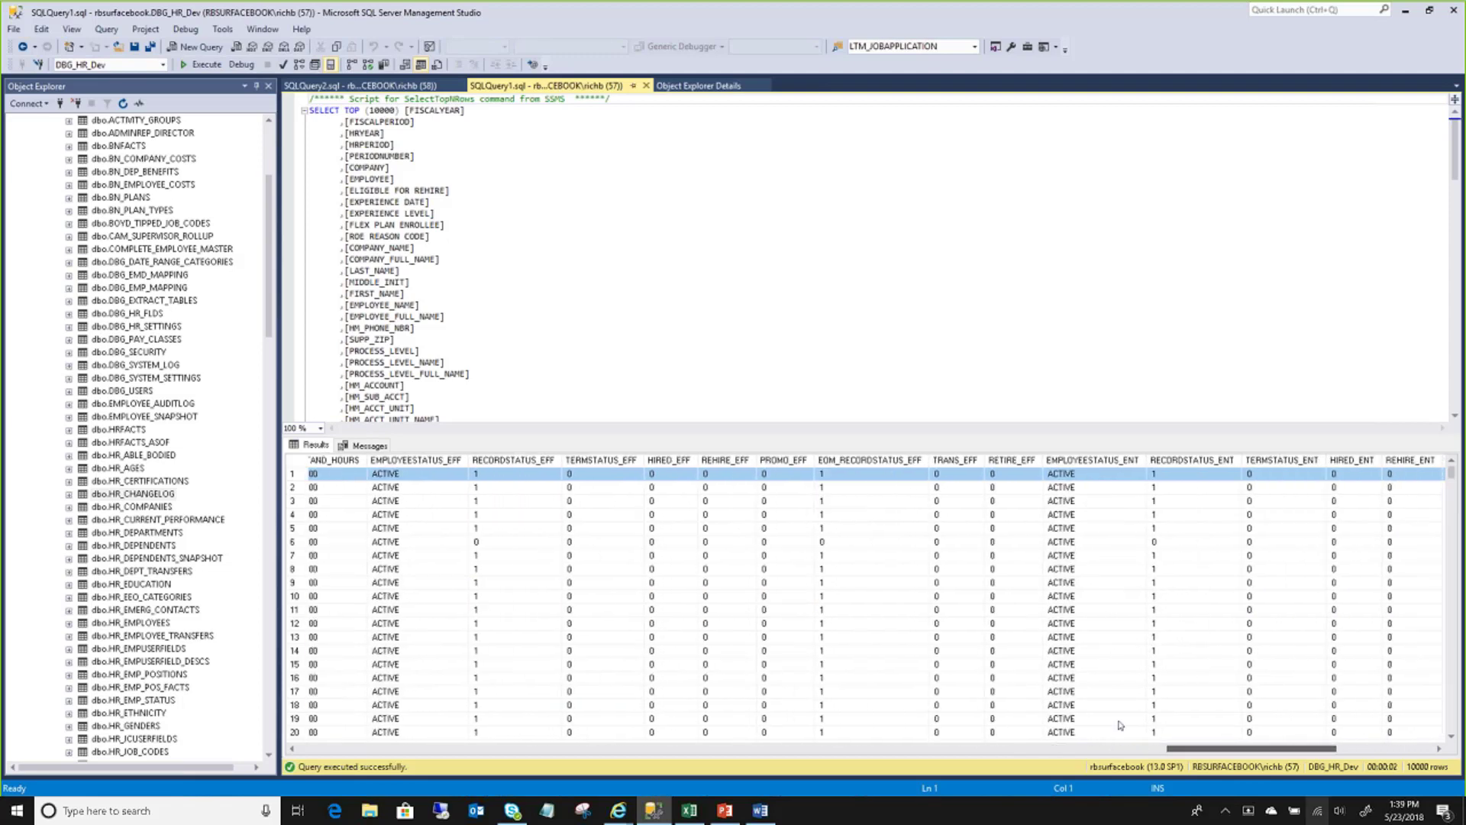
left_click(582, 461)
left_click(594, 474)
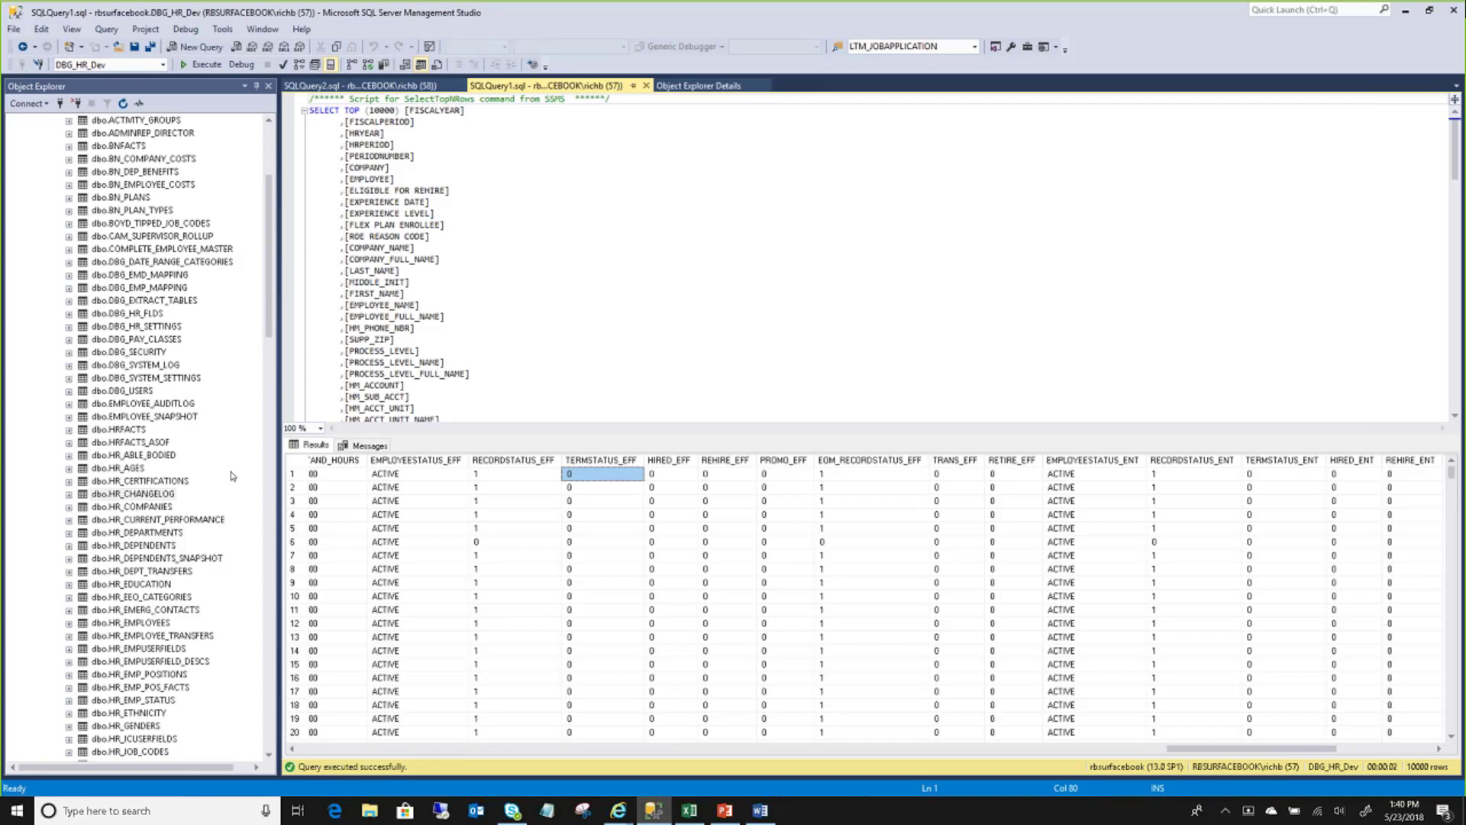
left_click(514, 461)
left_click(867, 460)
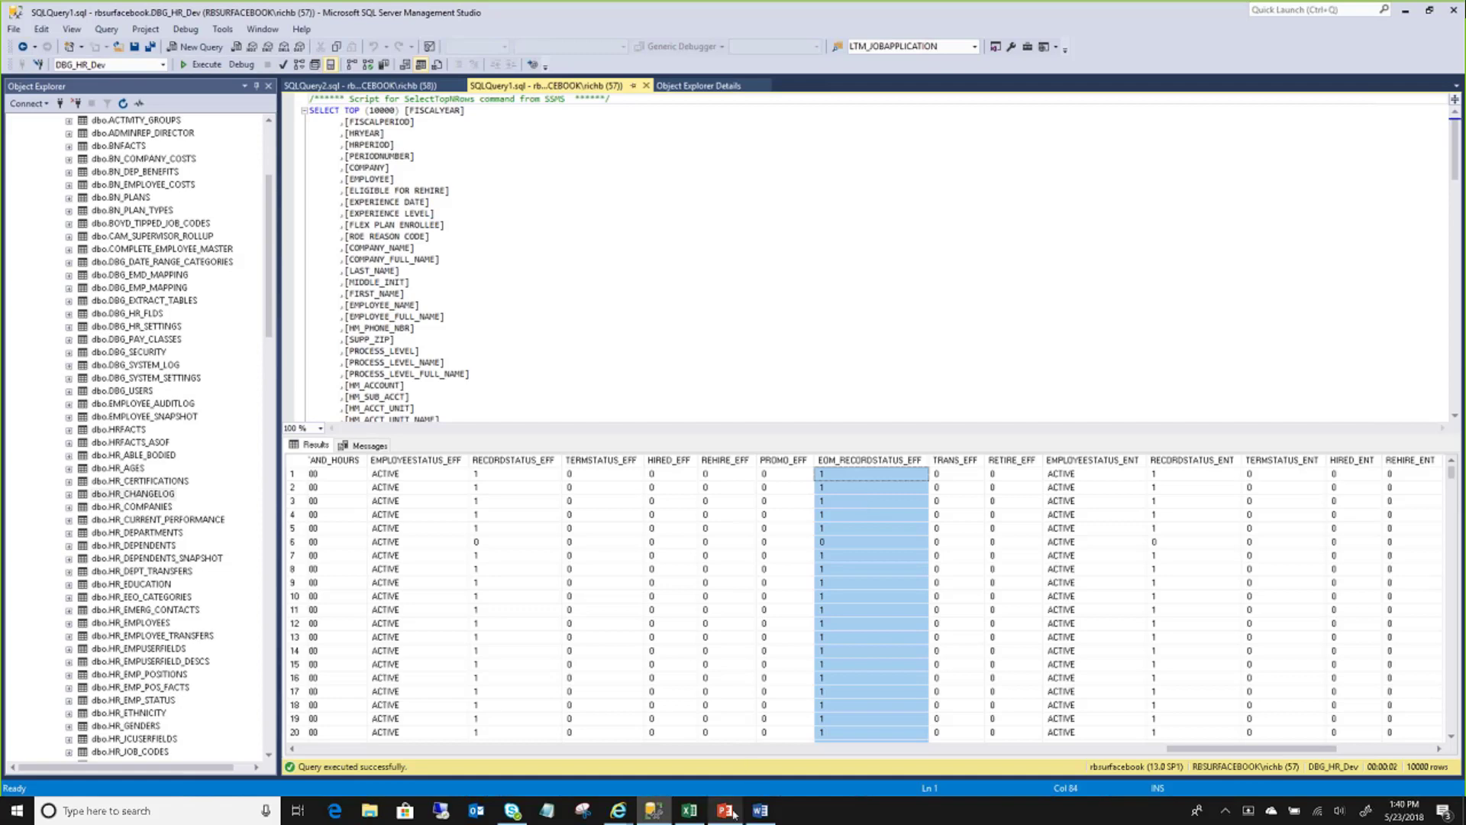
- Review the August 2012 Headcount Dashboard in the browser, and return to the first columns of the census results in SQL Server Management Studio
mouse_move(733, 814)
mouse_move(624, 815)
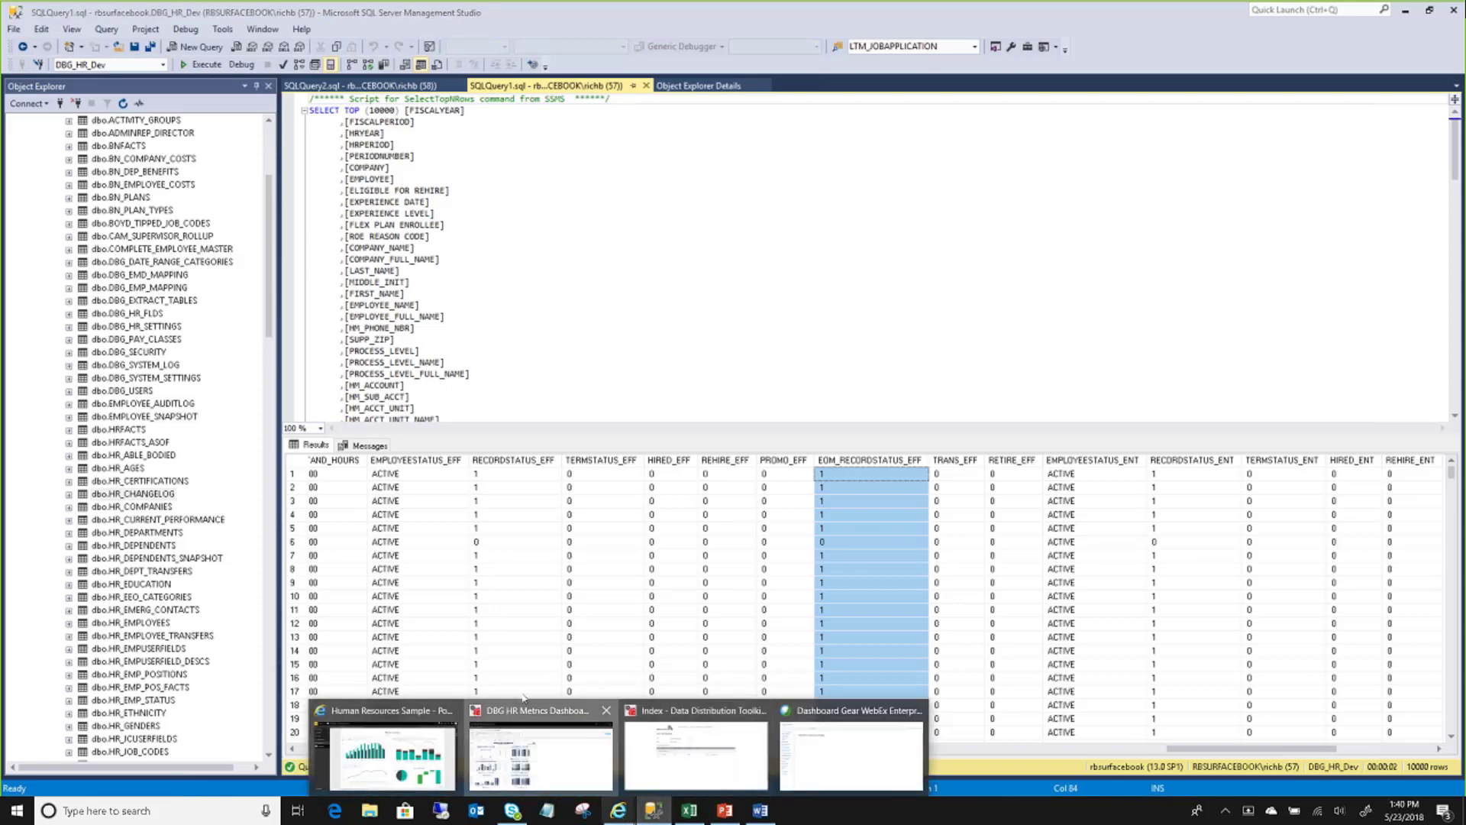
left_click(527, 714)
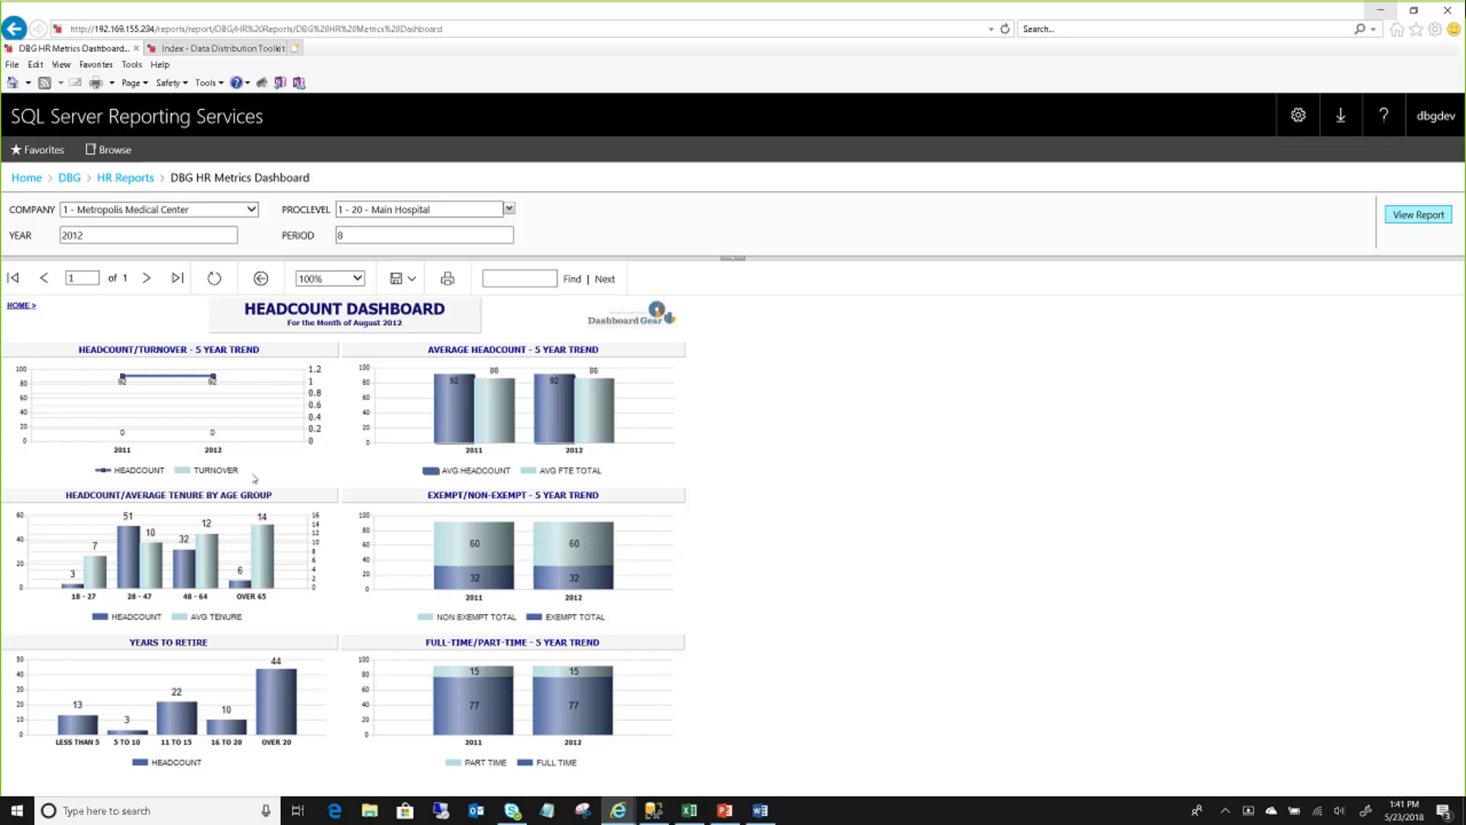
left_click(652, 811)
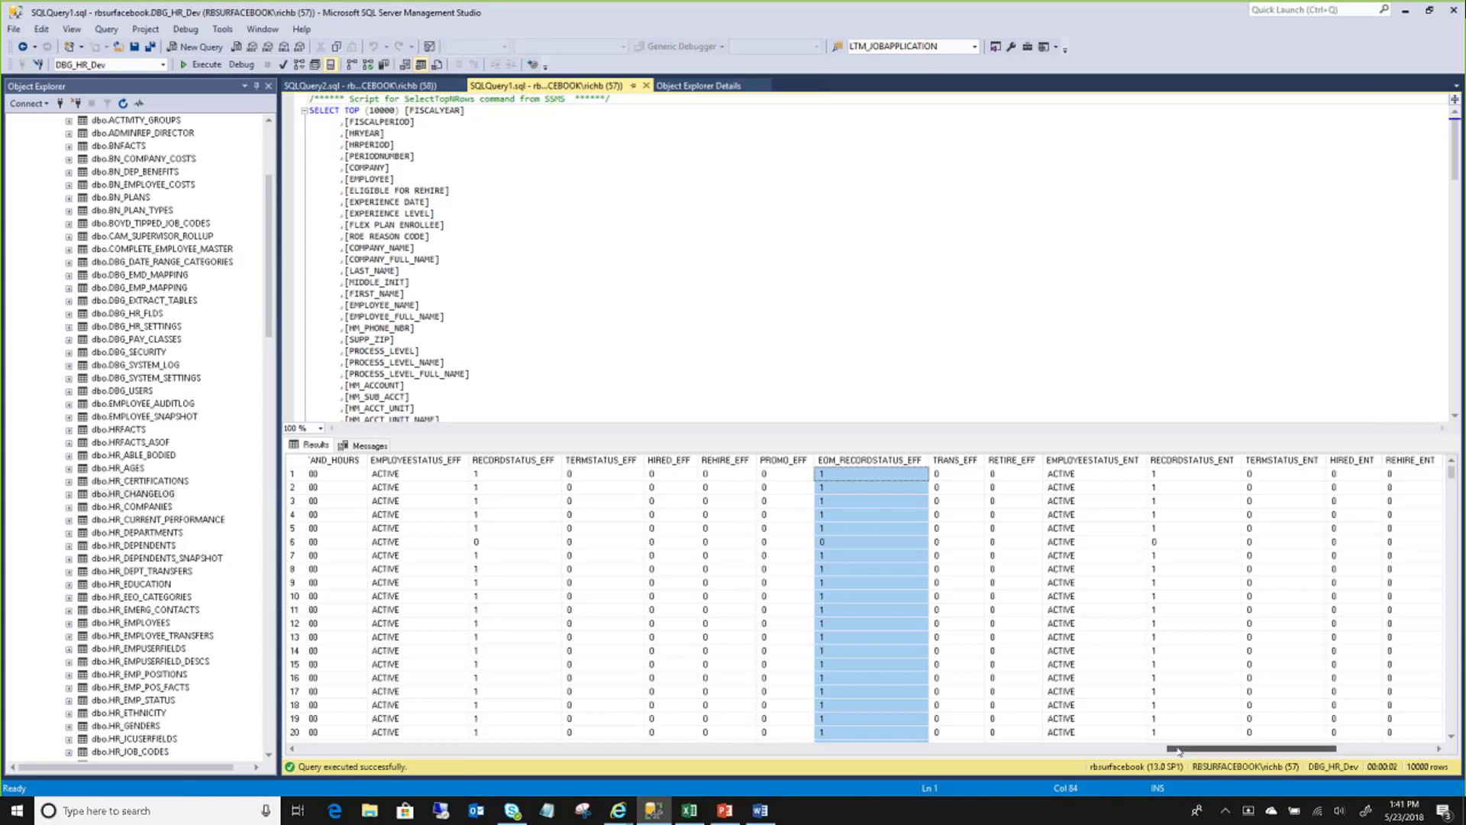
left_click_drag(1178, 752, 425, 748)
left_click_drag(307, 737, 299, 741)
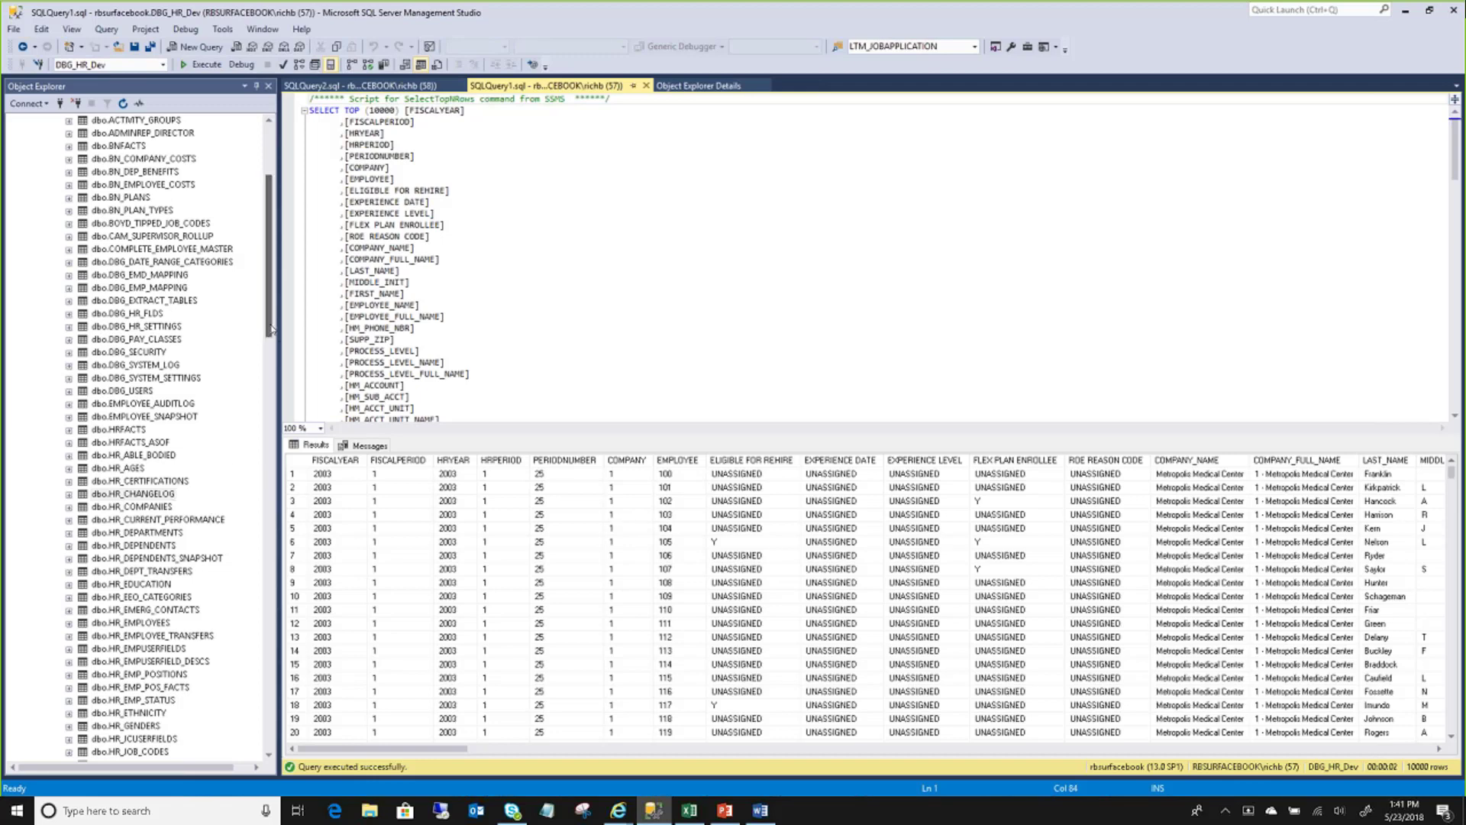
- Select the top 10000 rows of dbo.HR_EMPUSERFIELDS and inspect the EMPLOYEE and ELIGIBLE FOR REHIRE columns
left_click_drag(271, 328, 283, 425)
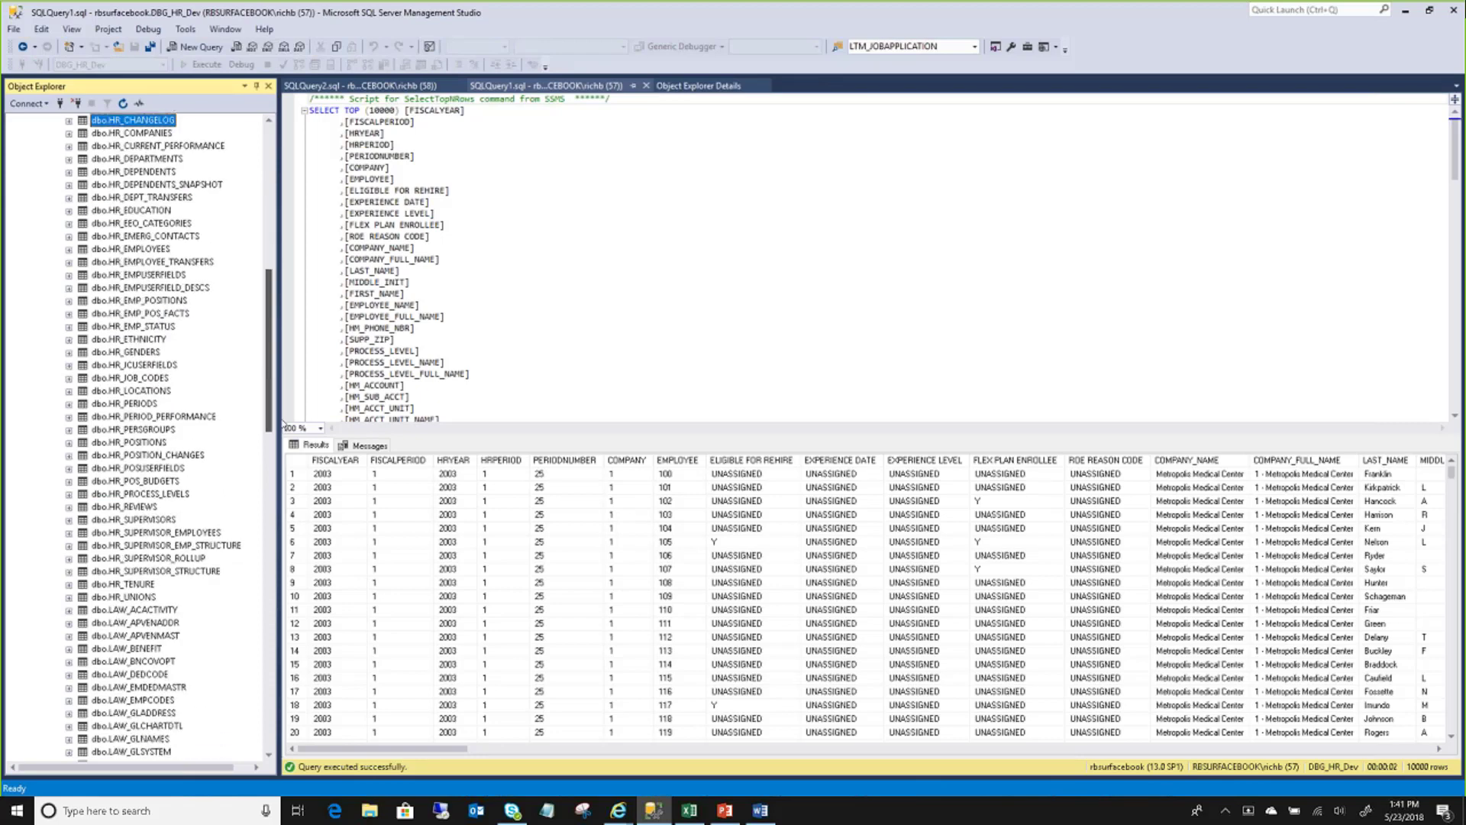
right_click(169, 275)
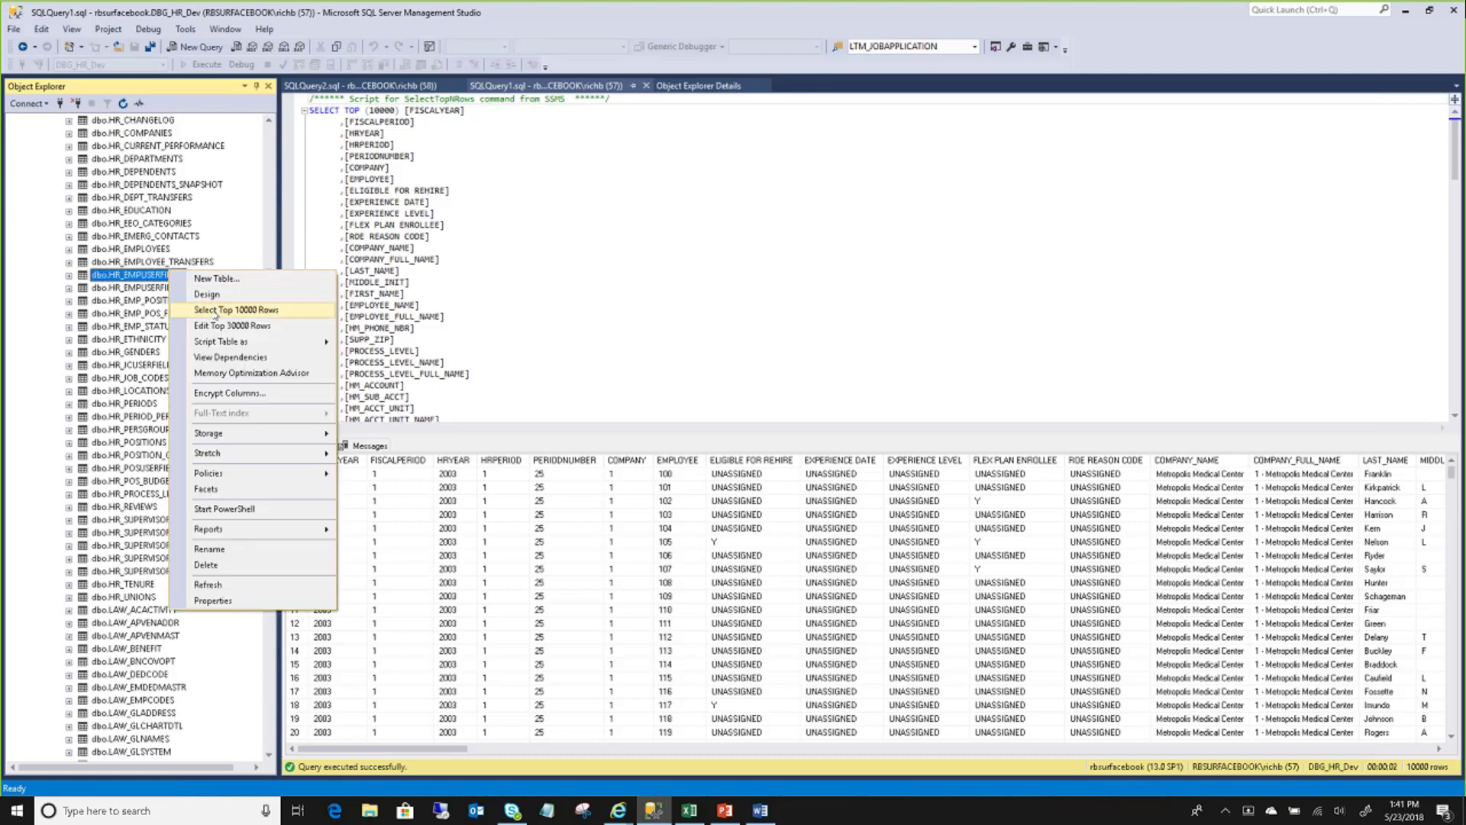
left_click(216, 312)
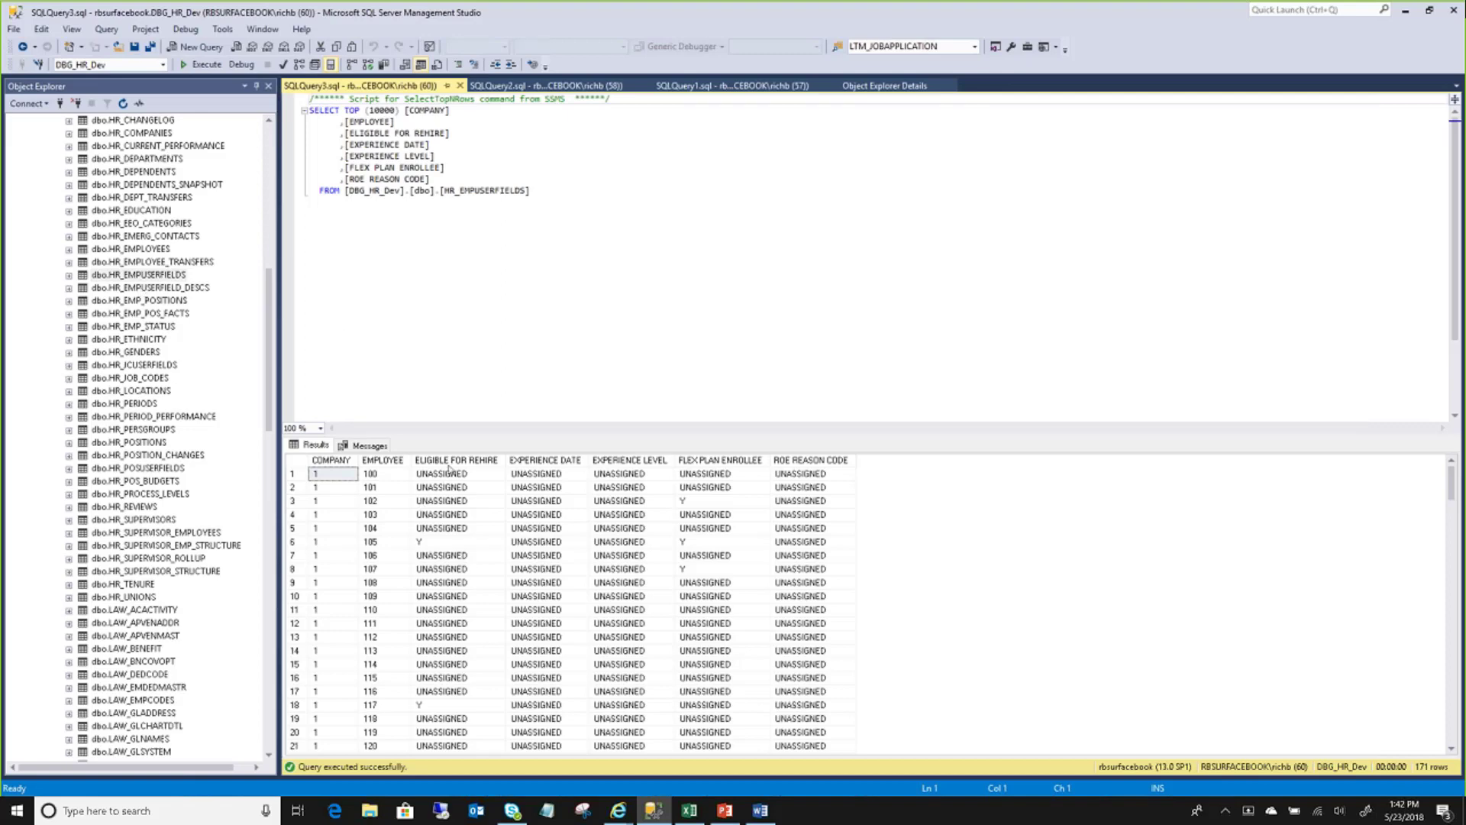
left_click(382, 475)
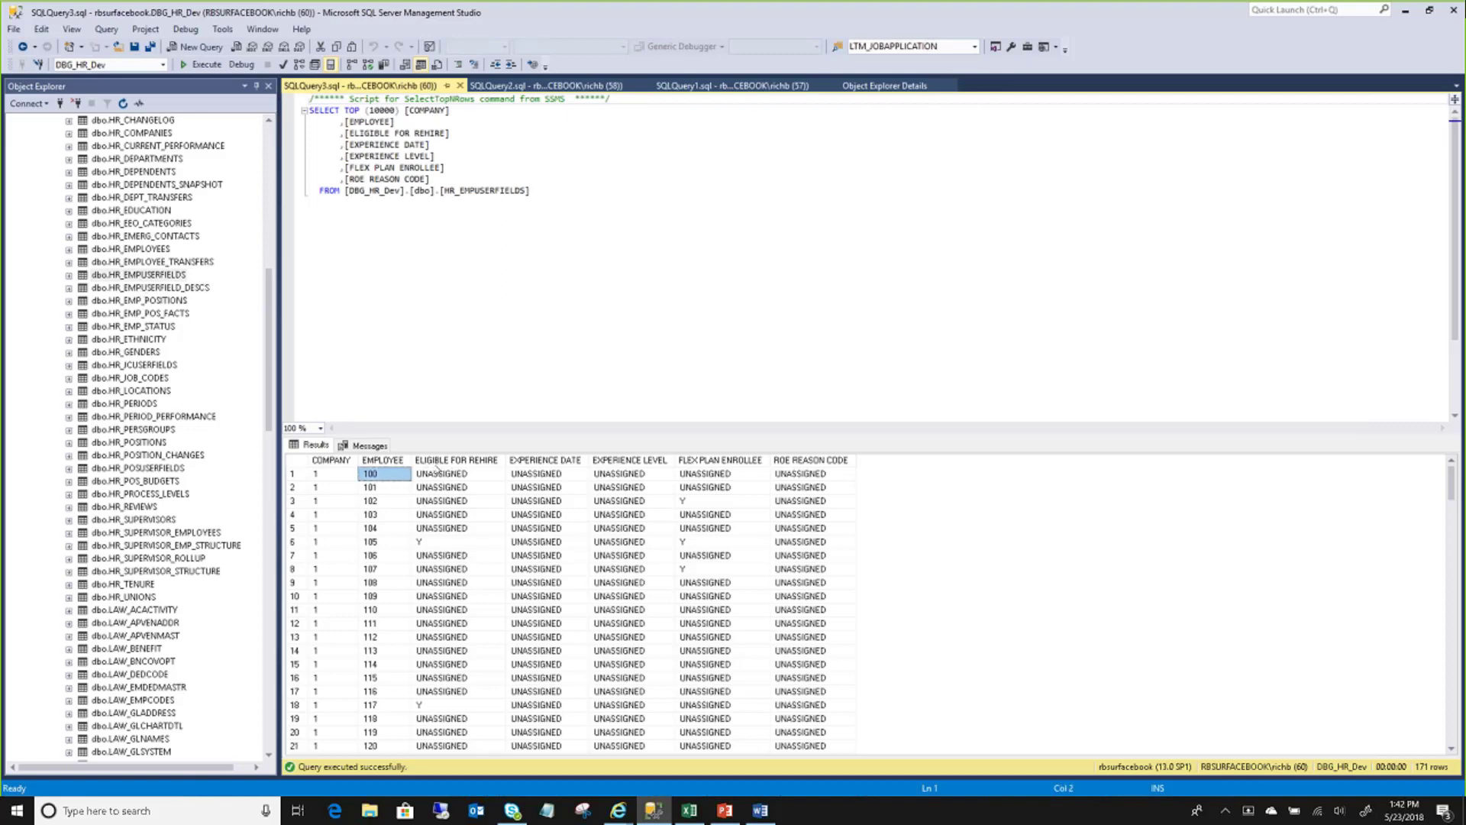
left_click(456, 461)
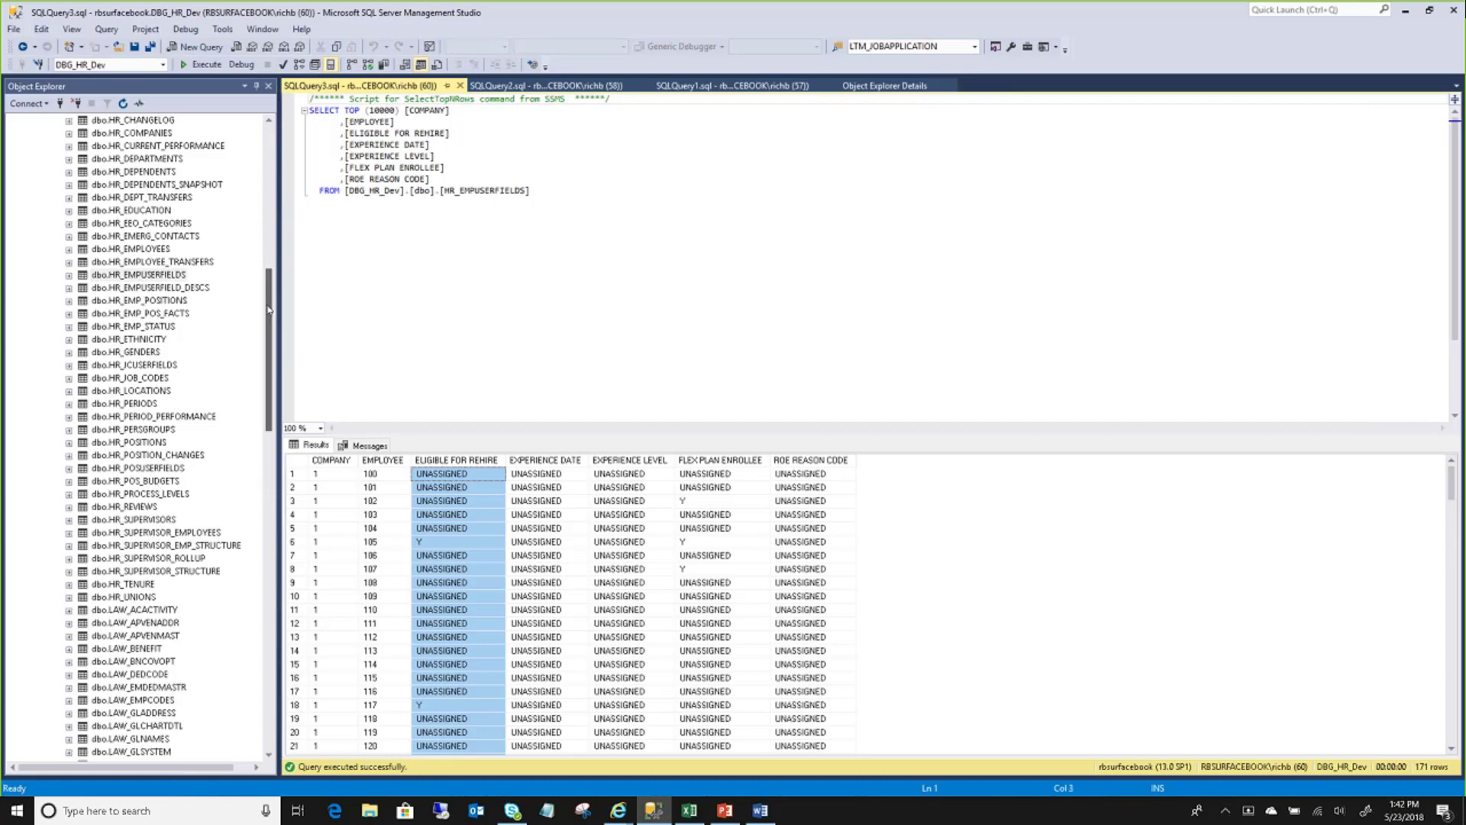
- Locate the dbo.LTM_EMPLOYEE, dbo.LTM_EMPLOYEE_CHANGELOG and dbo.LTM_EMPLOYEE_SNAPSHOT tables in the database
left_click_drag(269, 309, 246, 478)
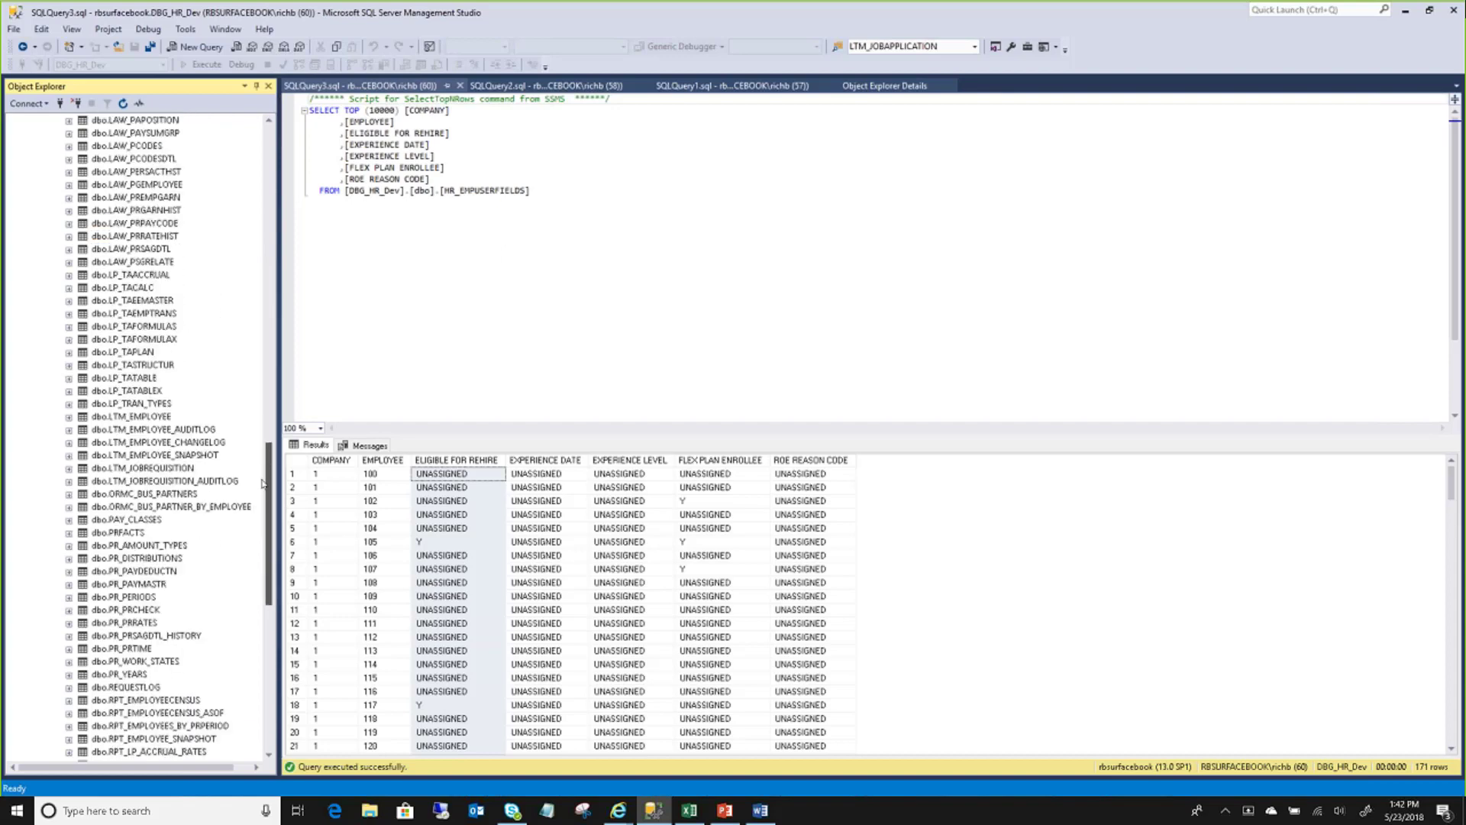
left_click(165, 419)
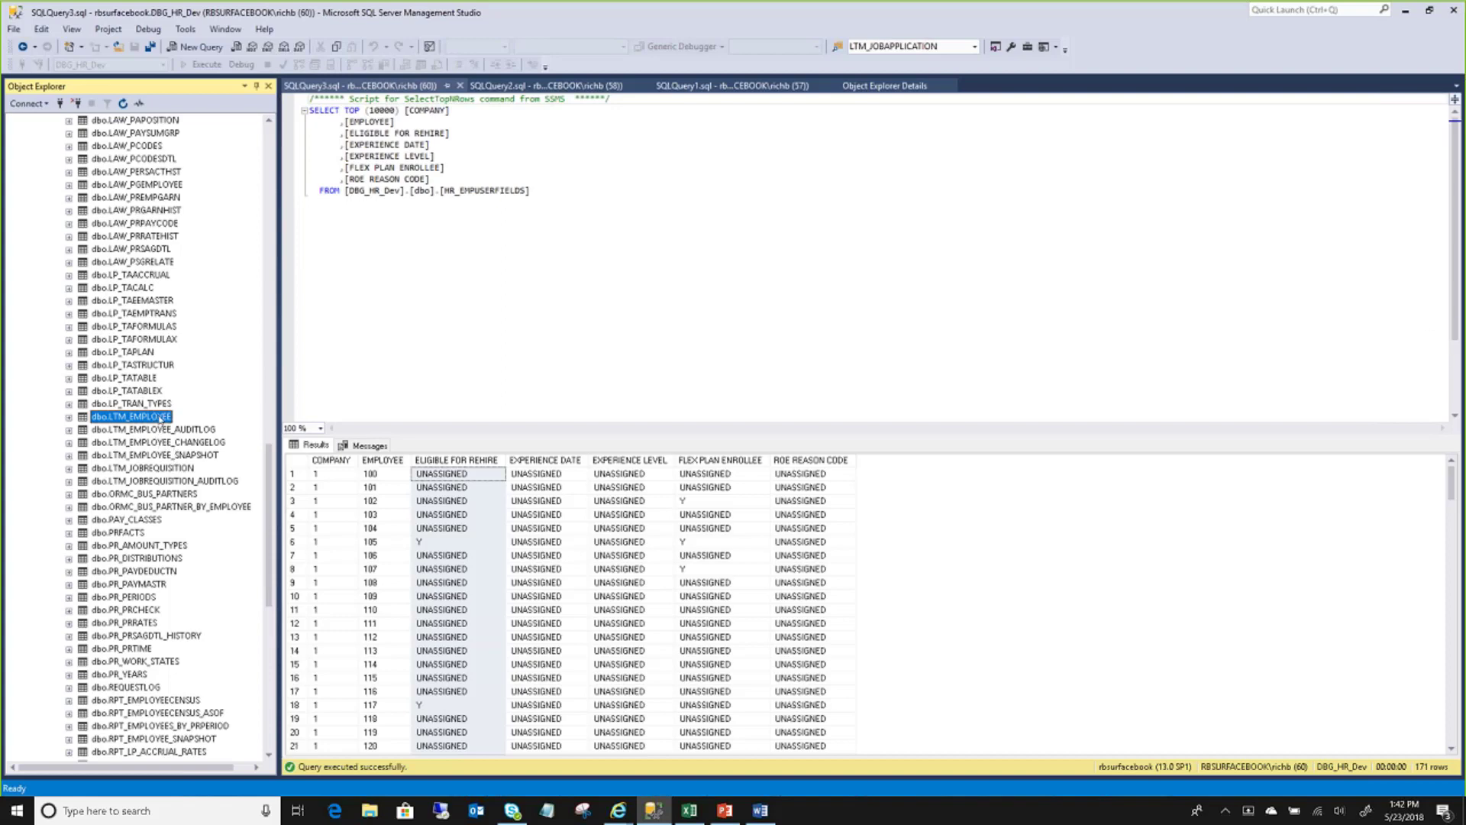
left_click(210, 443)
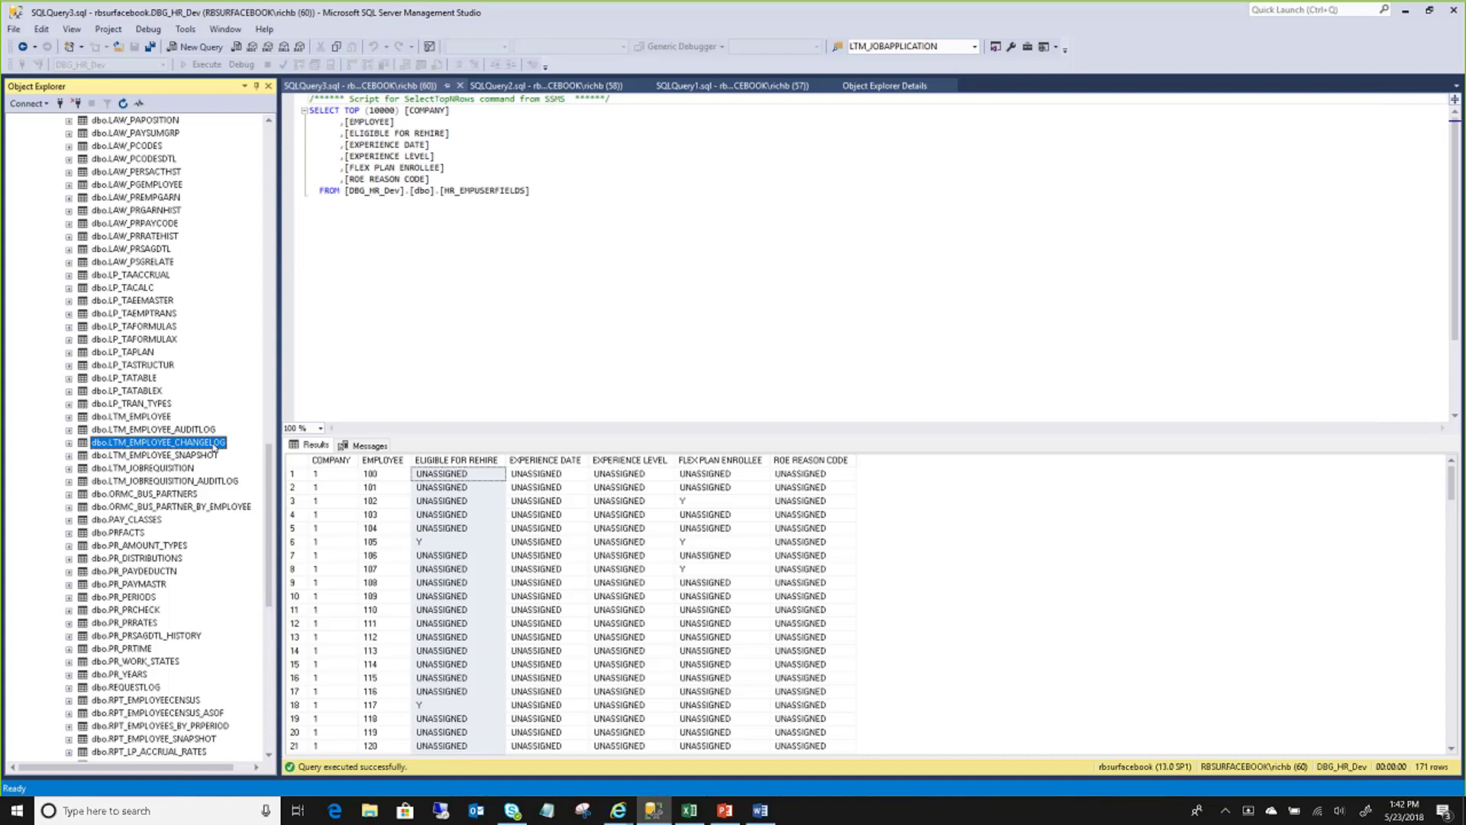
left_click(214, 457)
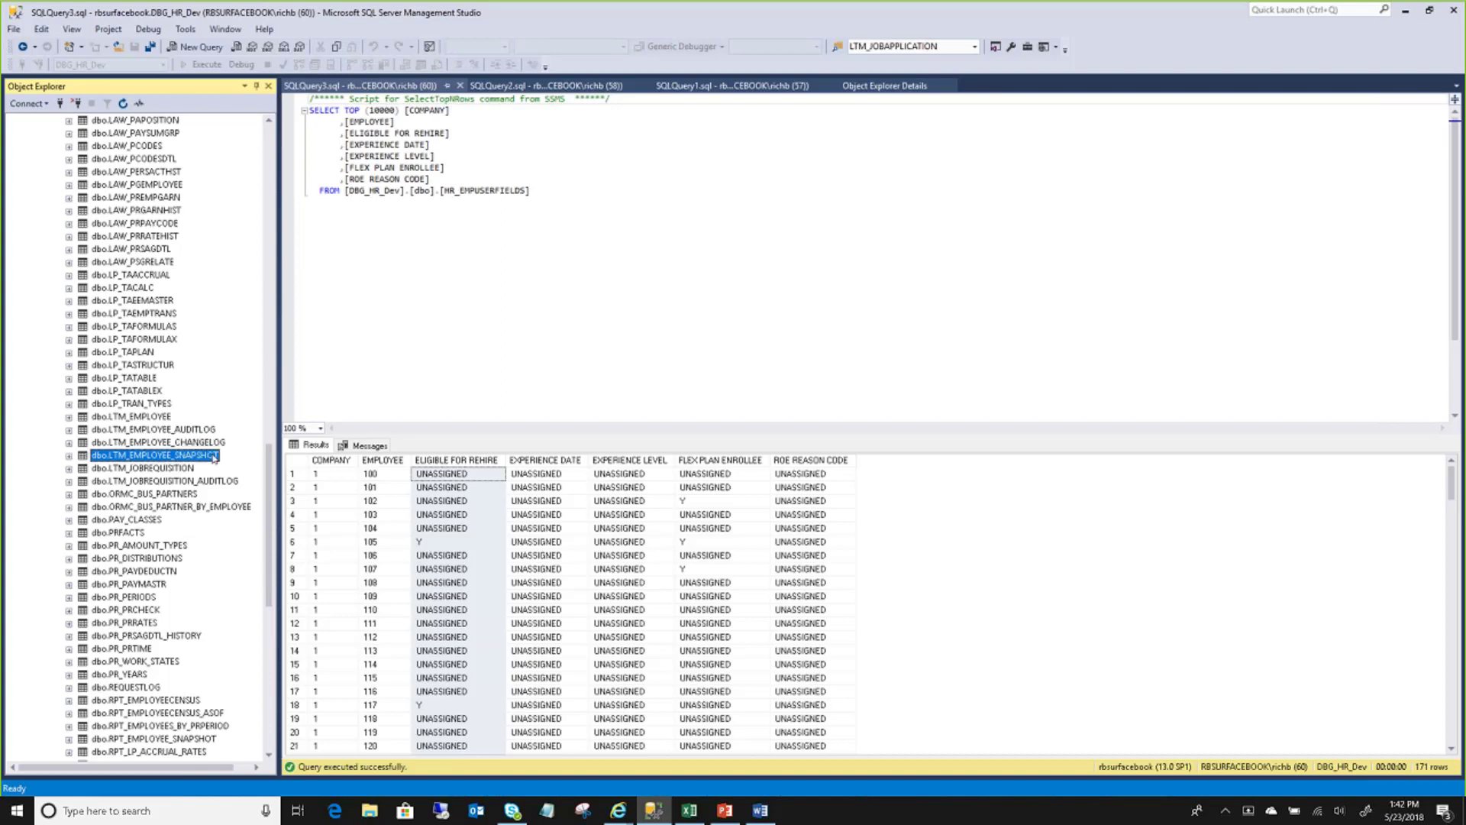
key("Escape")
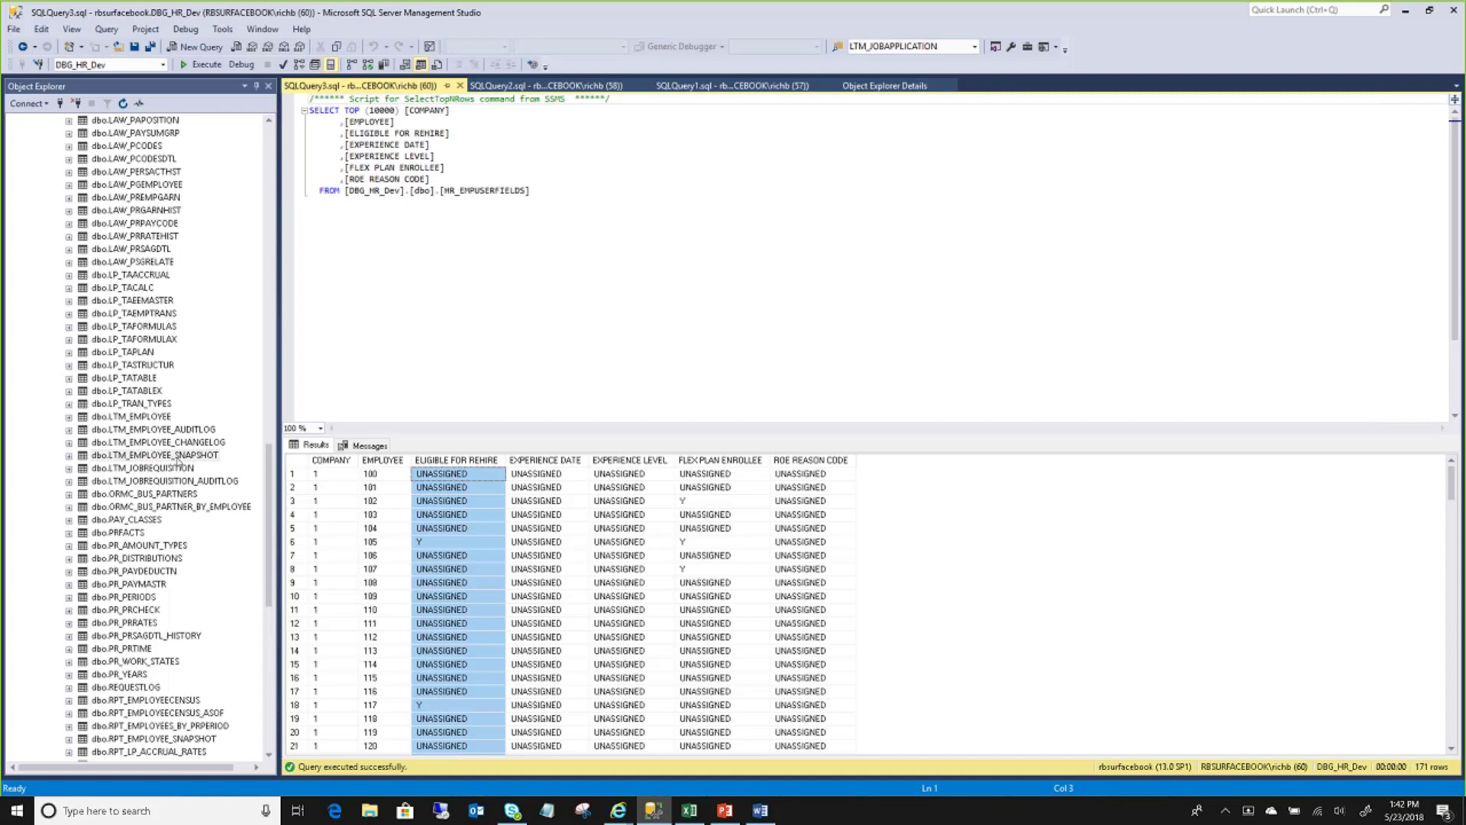
- List the columns of dbo.LTM_EMPLOYEE_SNAPSHOT, examine the begin and end date fields, and collapse the table again
double_click(82, 458)
left_click(82, 469)
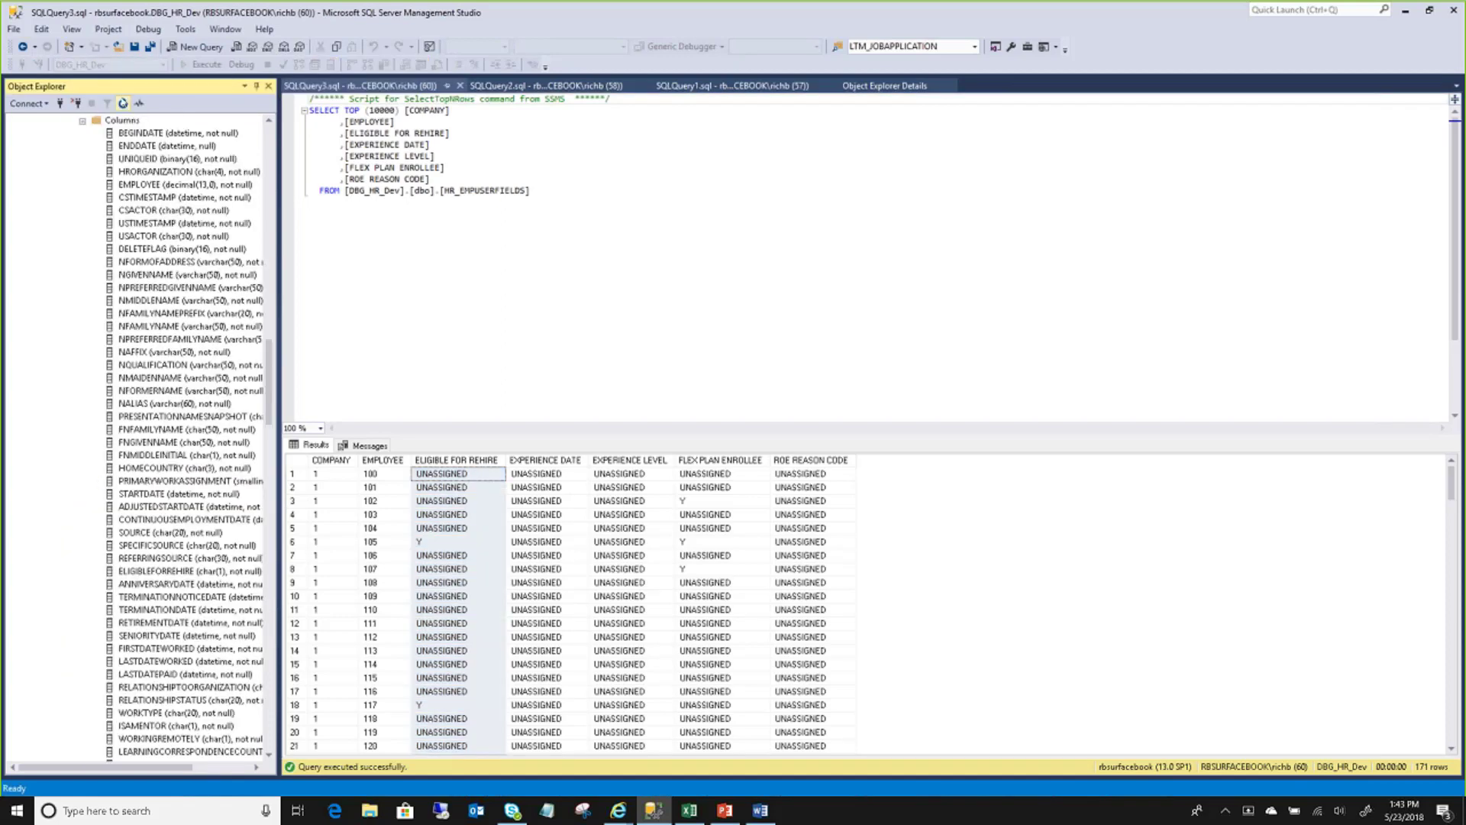
left_click(147, 146)
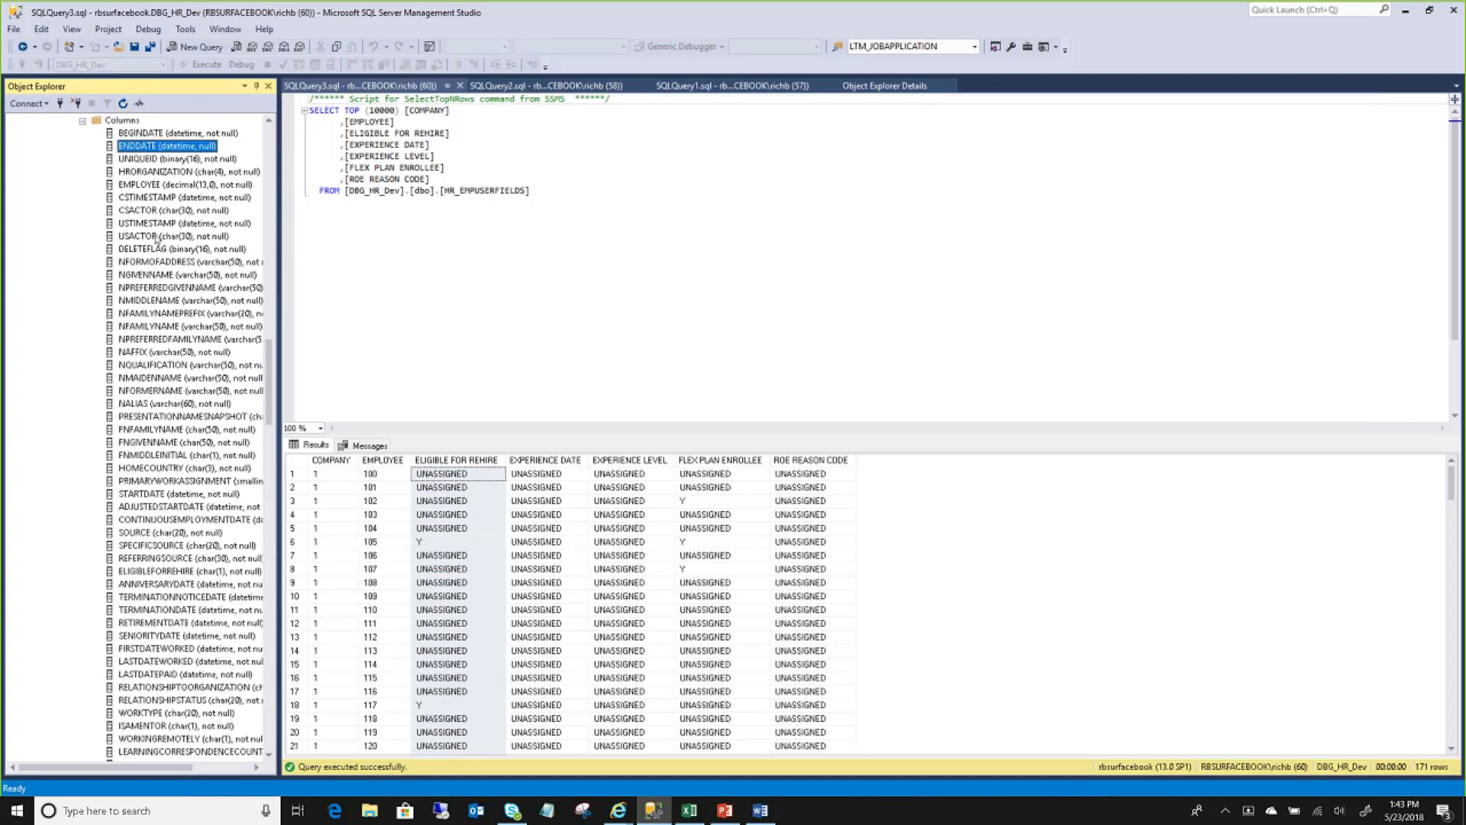
left_click(270, 122)
left_click(270, 123)
left_click(269, 122)
left_click(269, 123)
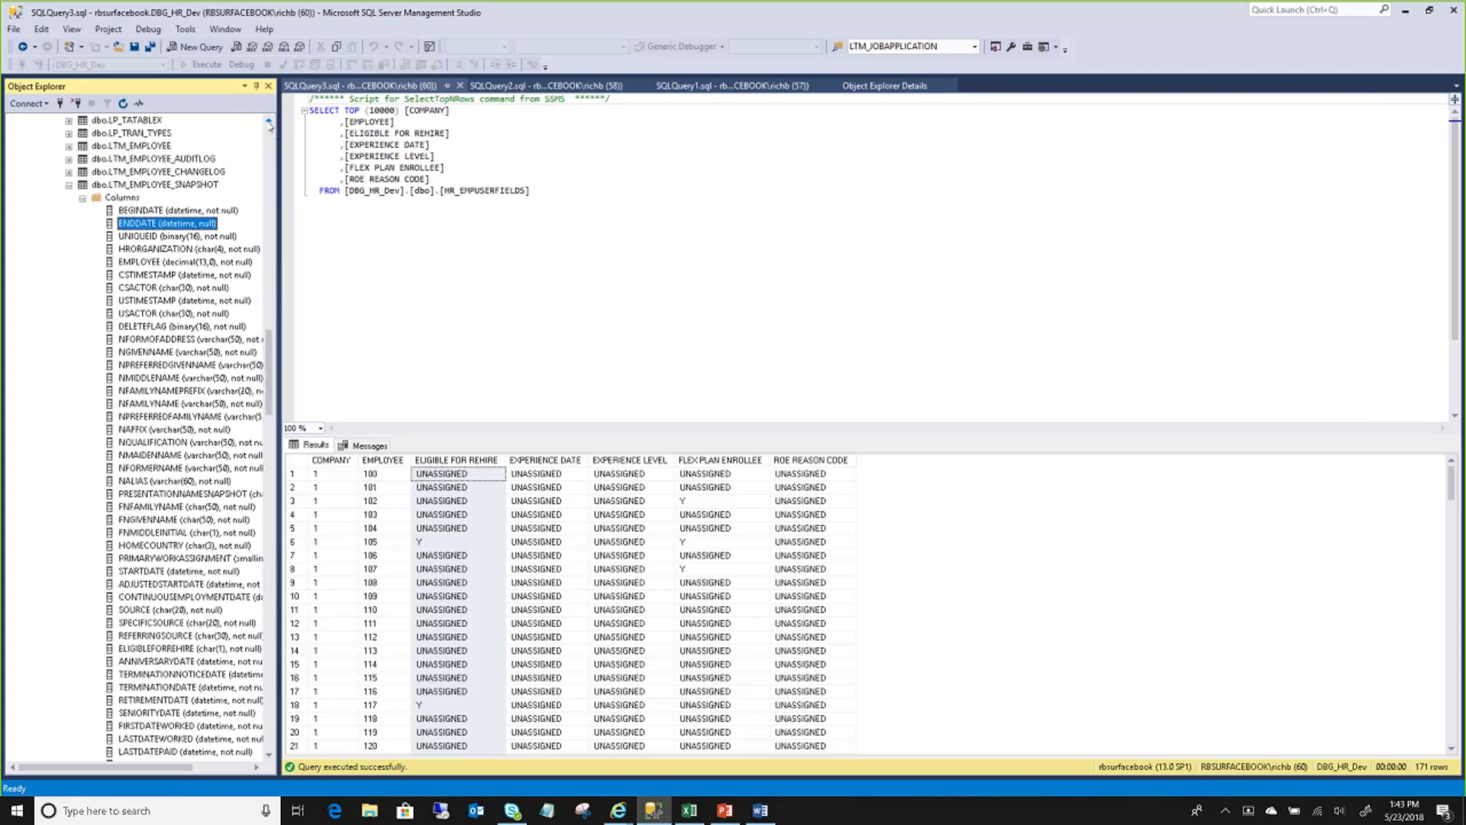
left_click(270, 122)
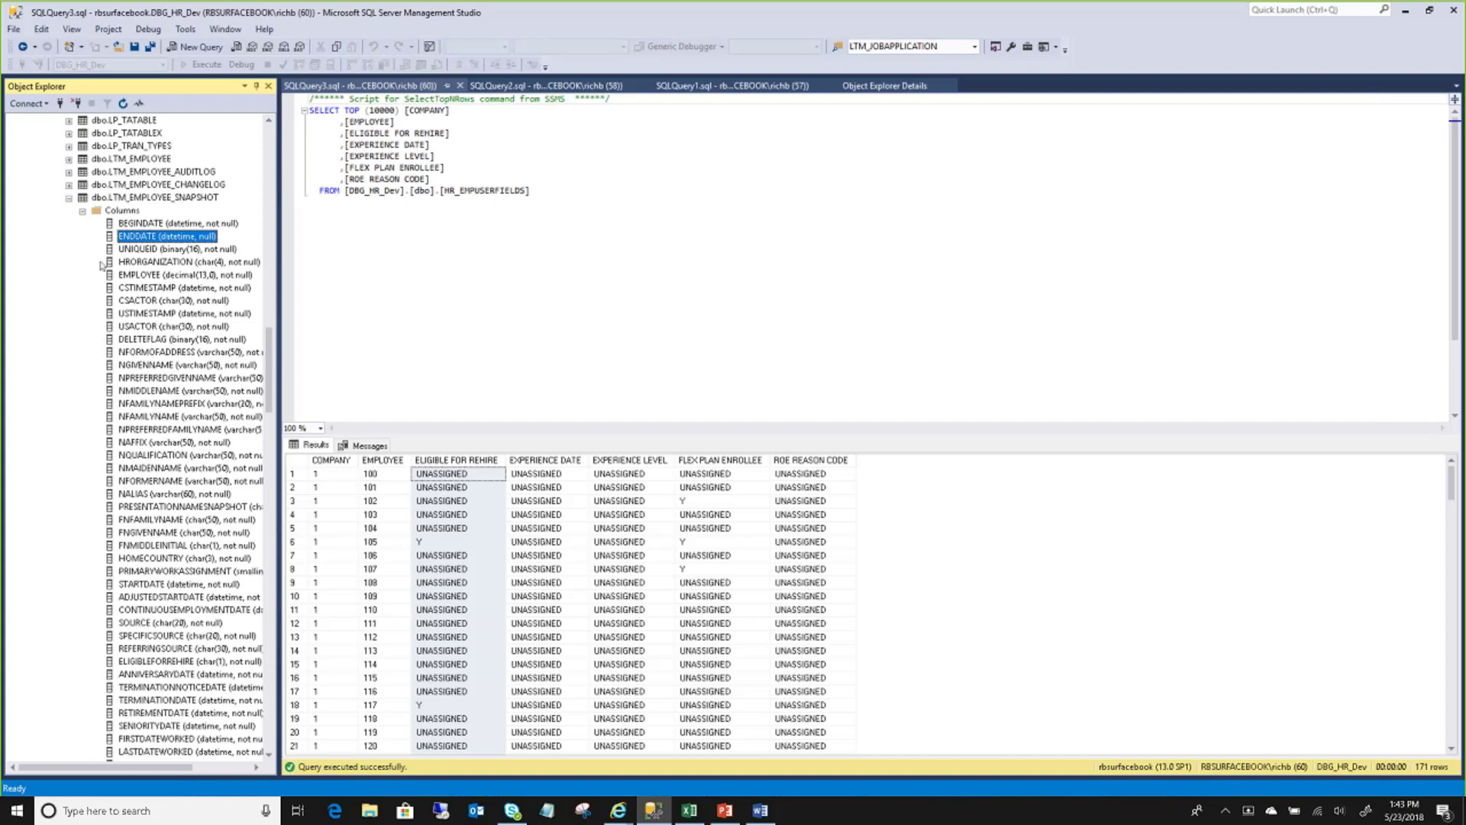
left_click(69, 197)
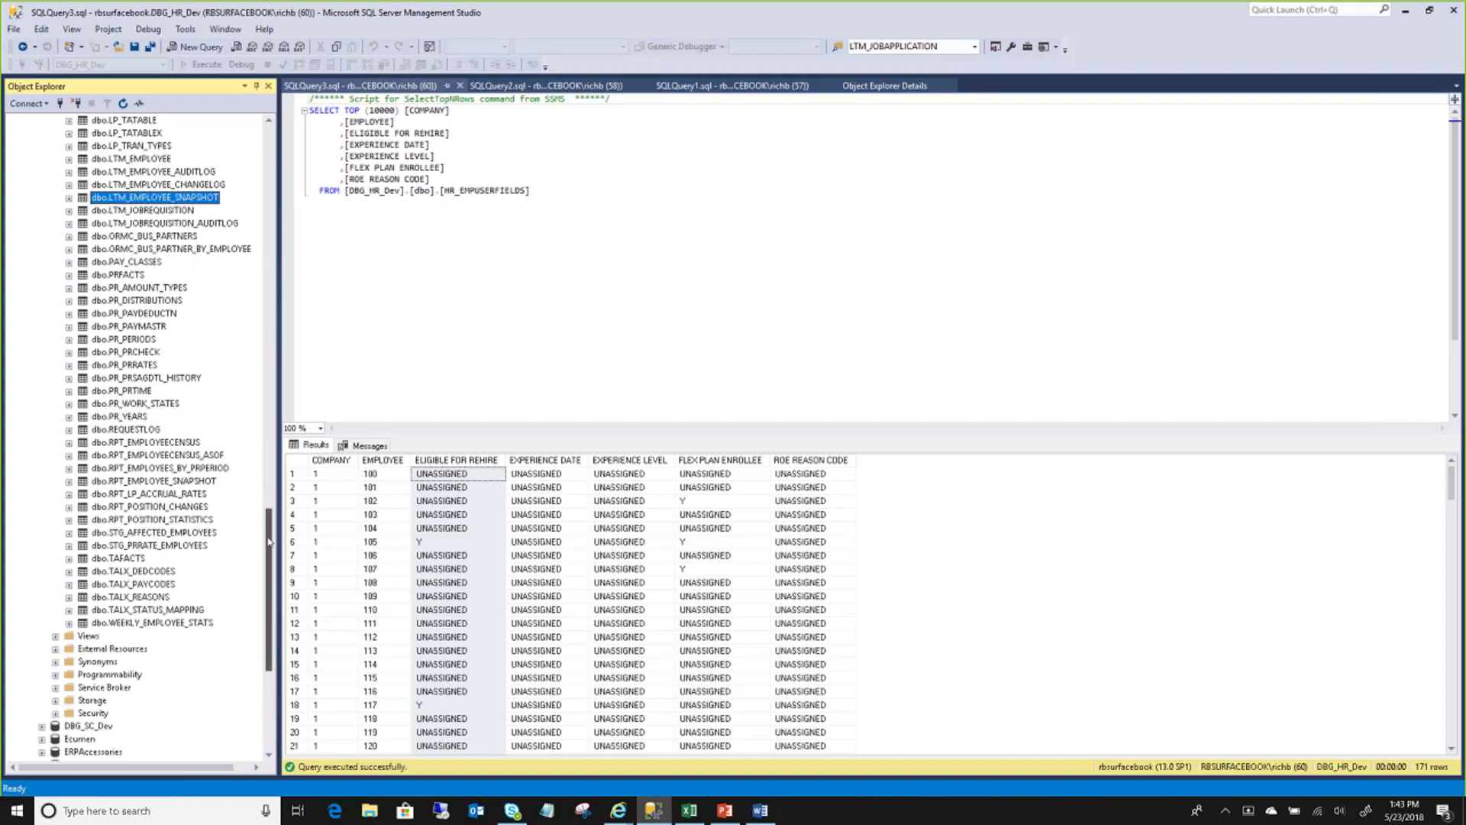
- Select the top 10000 rows of dbo.HR_SUPERVISOR_EMPLOYEES and inspect the SUPERVISOR and EMPLOYEE columns
left_click_drag(268, 551, 272, 339)
scroll(272, 338, "up", 4)
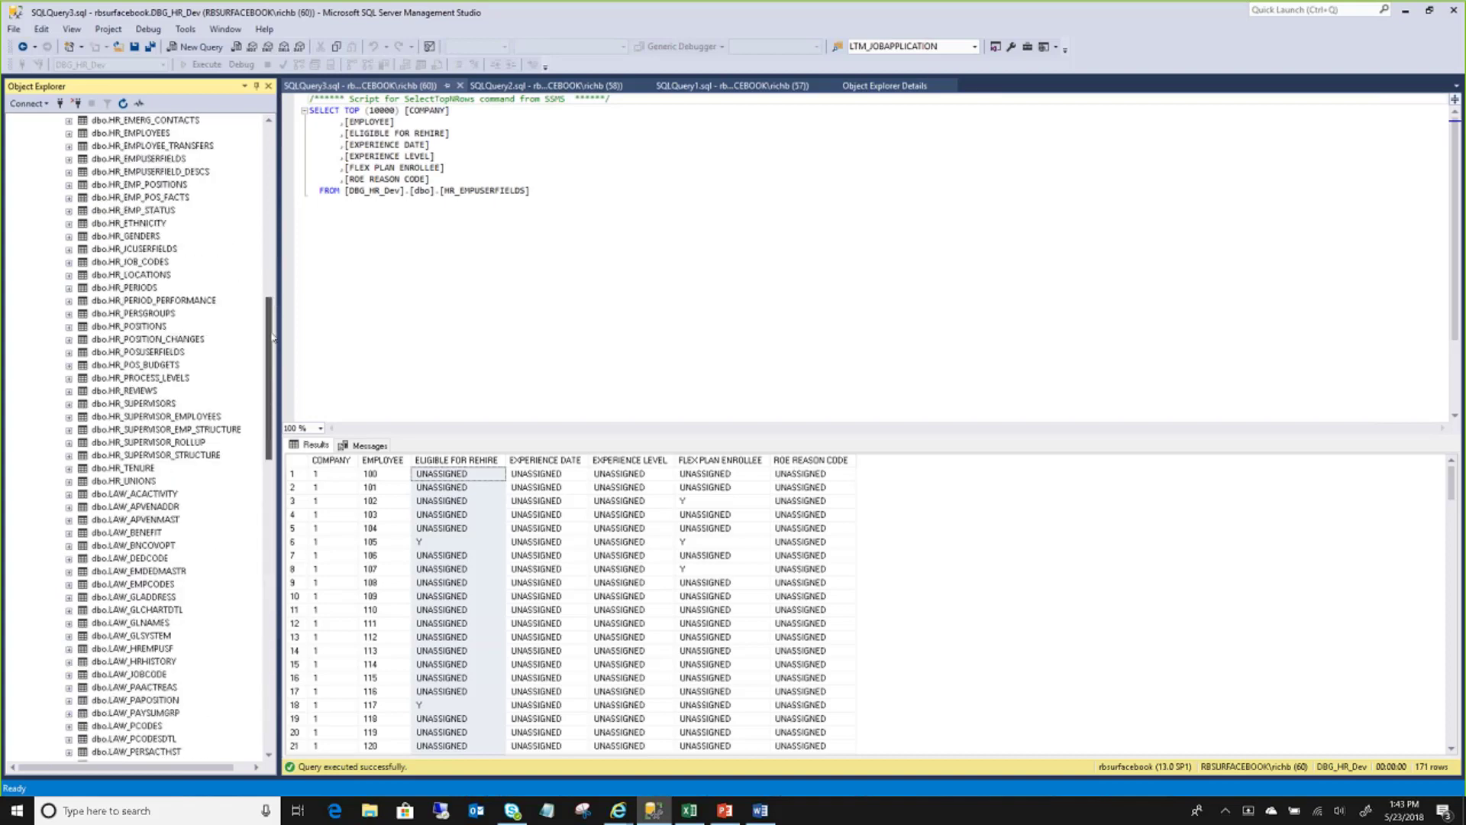
left_click(164, 406)
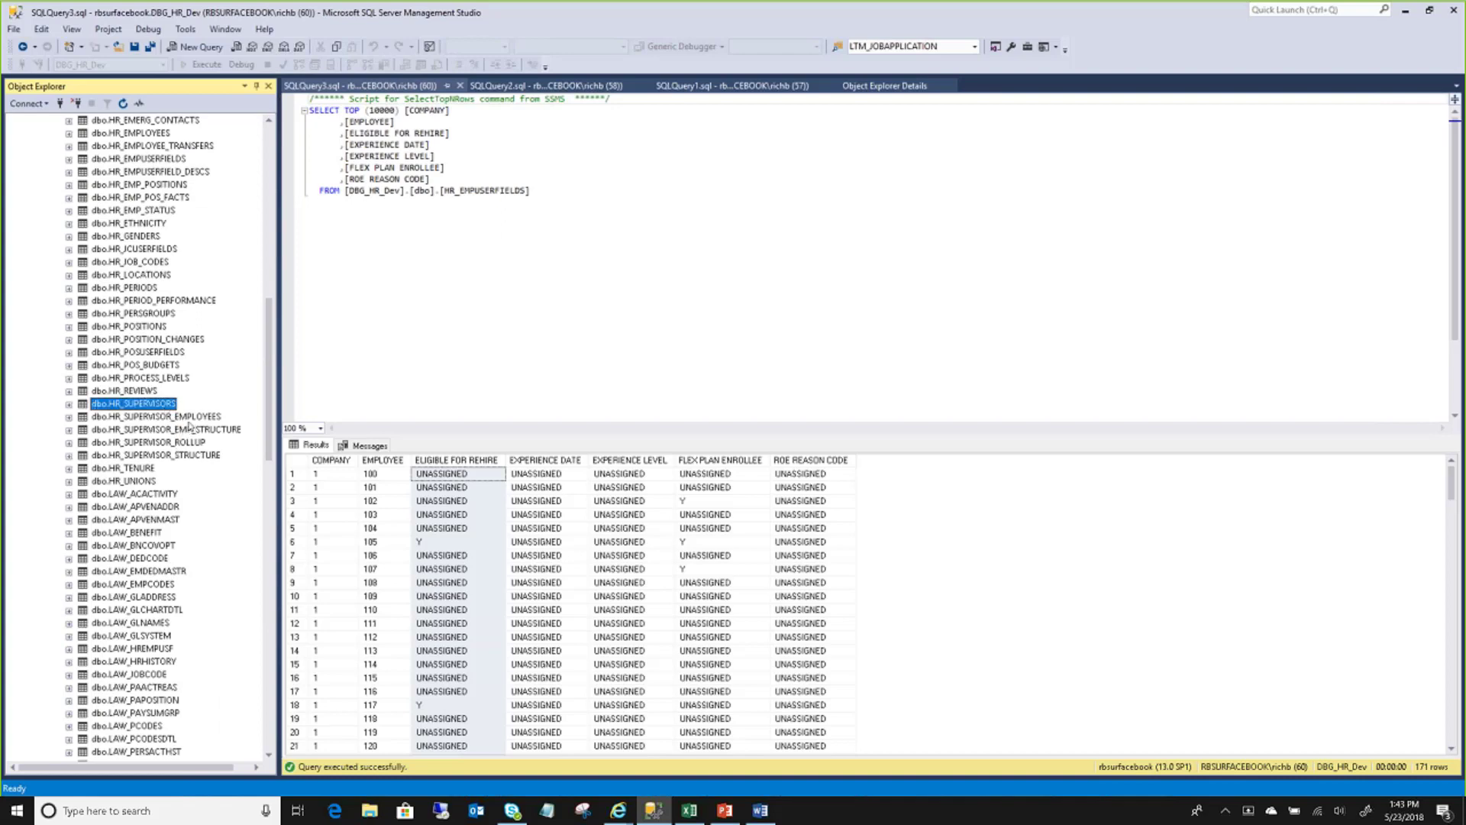
left_click(189, 420)
right_click(189, 421)
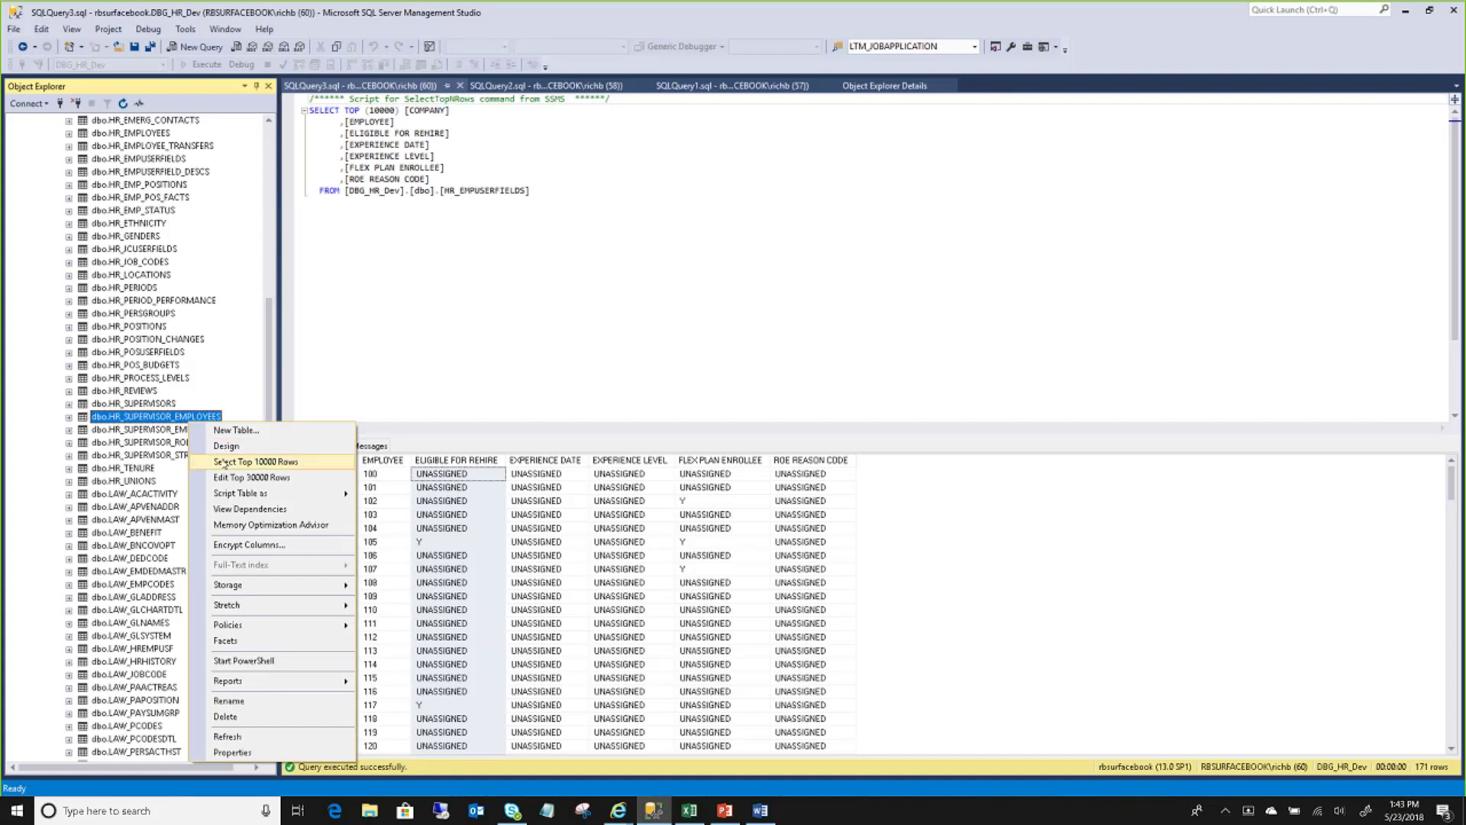
left_click(223, 462)
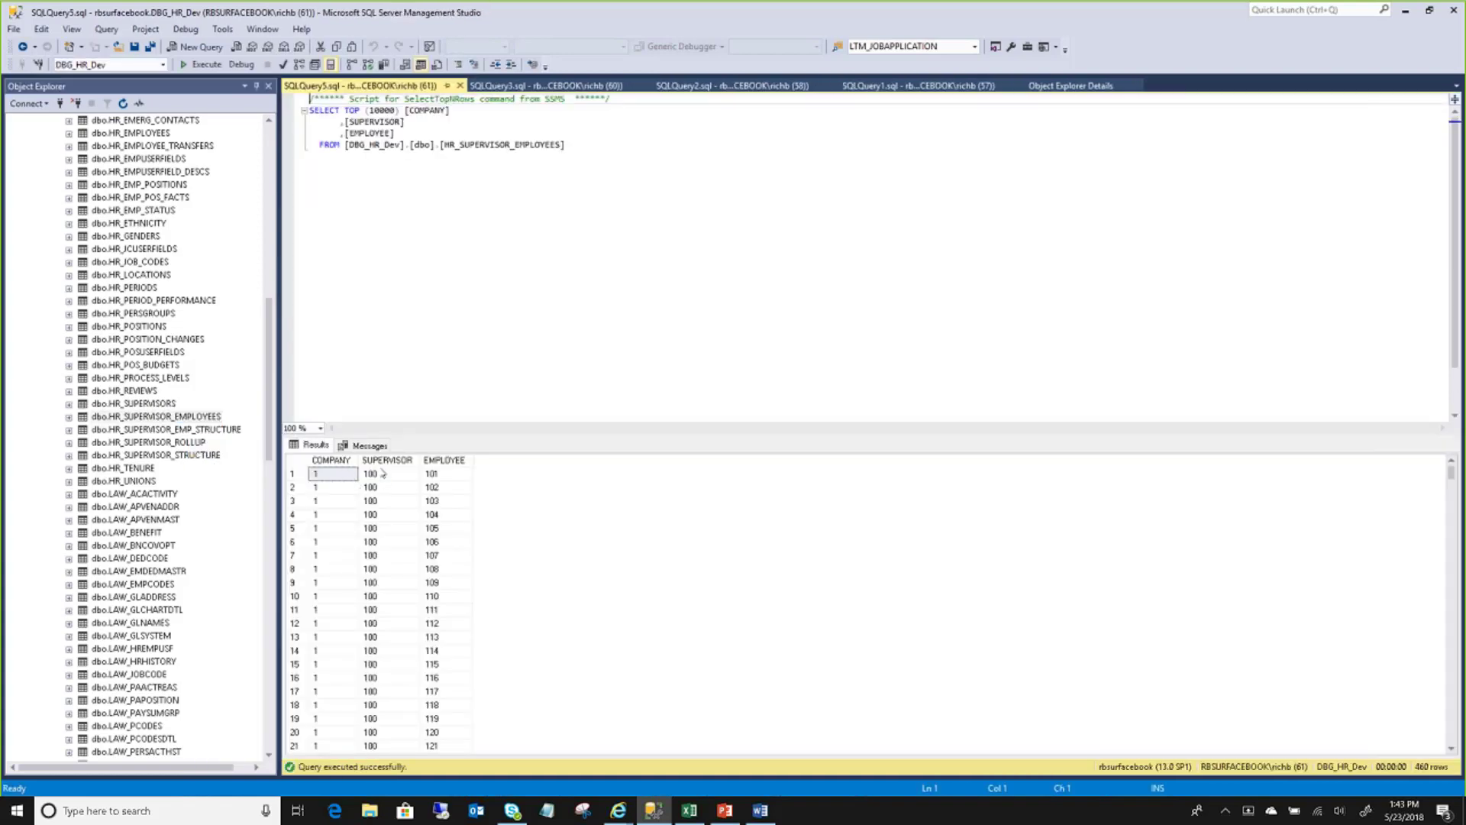
left_click(381, 464)
left_click(432, 475)
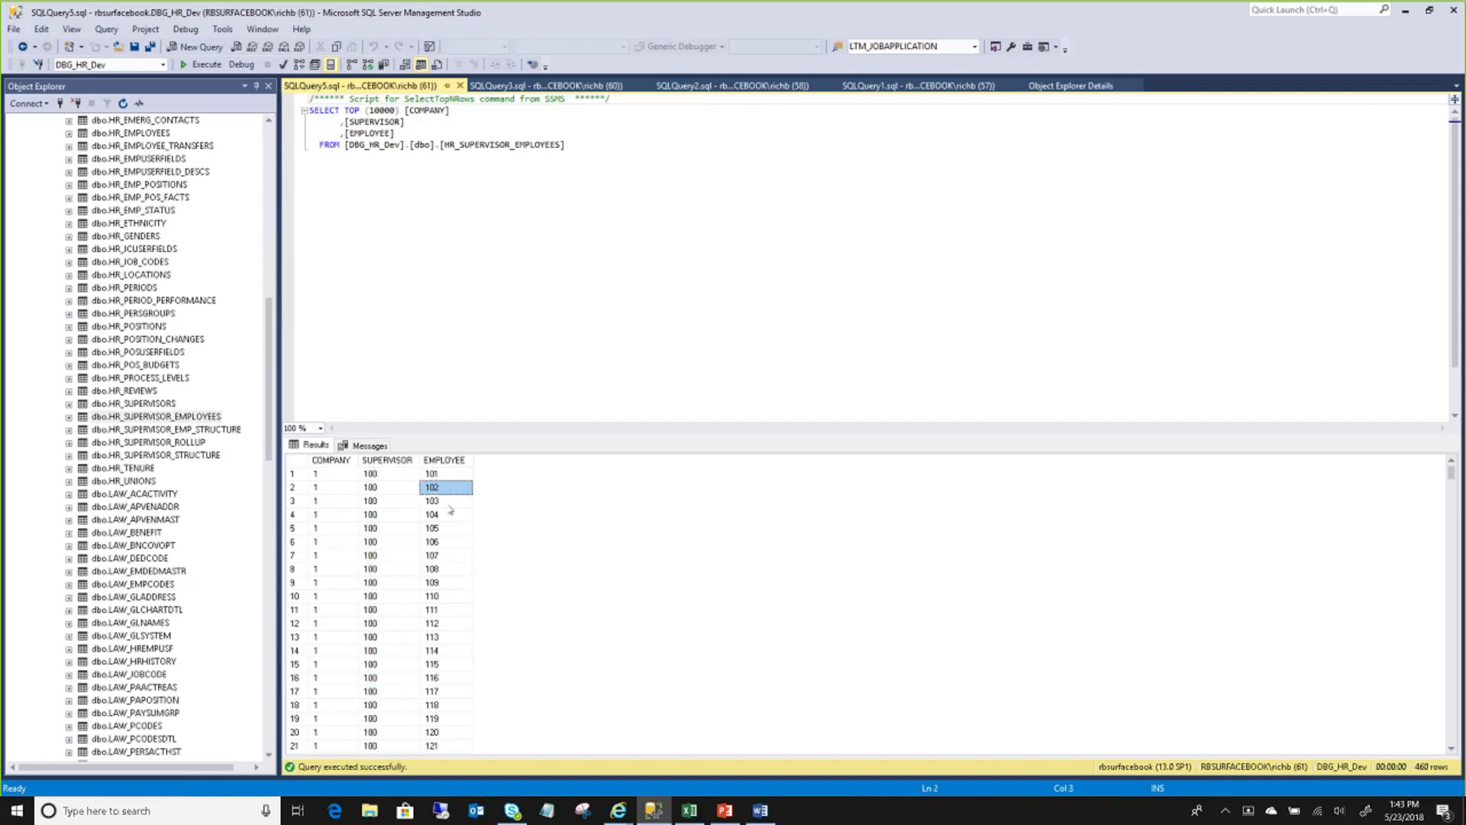
- Examine the EMPLOYEE values listed under supervisor 100 in the HR_SUPERVISOR_EMPLOYEES query results
key("Down")
key("Down")
key("Down")
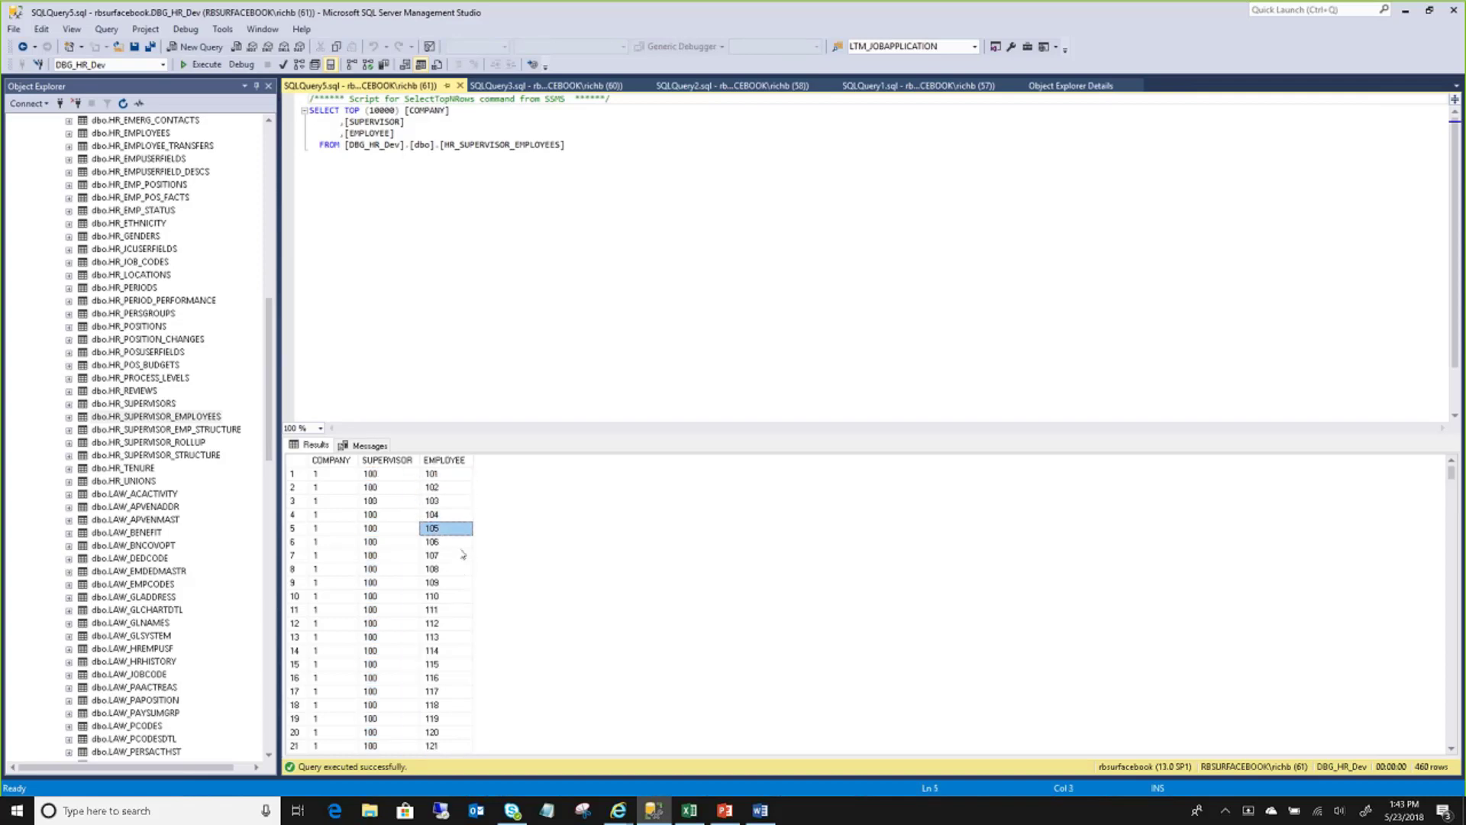
left_click(461, 547)
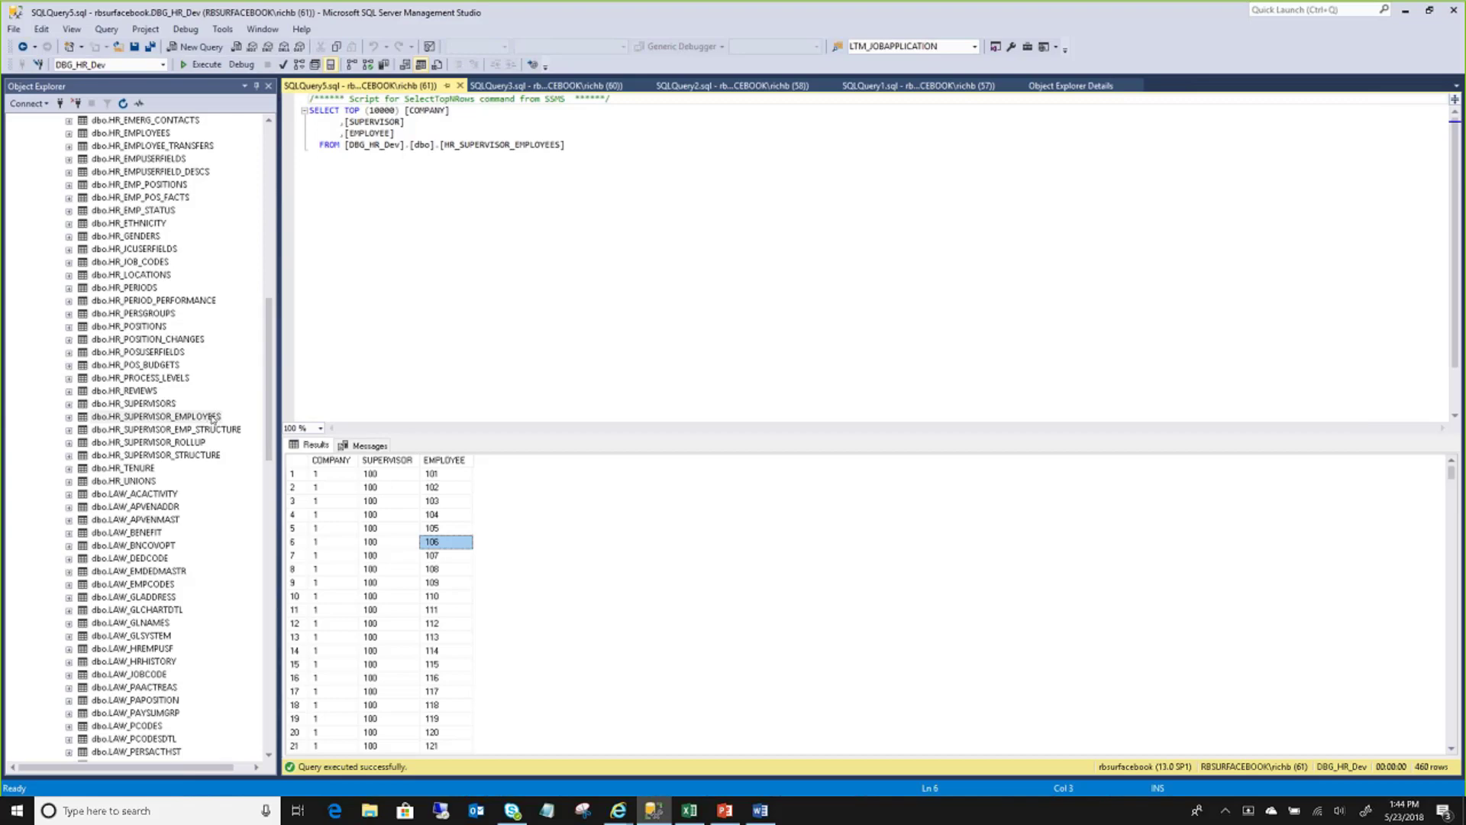
- Select the top 10000 rows of dbo.HR_SUPERVISOR_STRUCTURE and inspect the EMPLOYEE_LEVEL and LEVEL1 to LEVEL3 supervisor columns
right_click(204, 454)
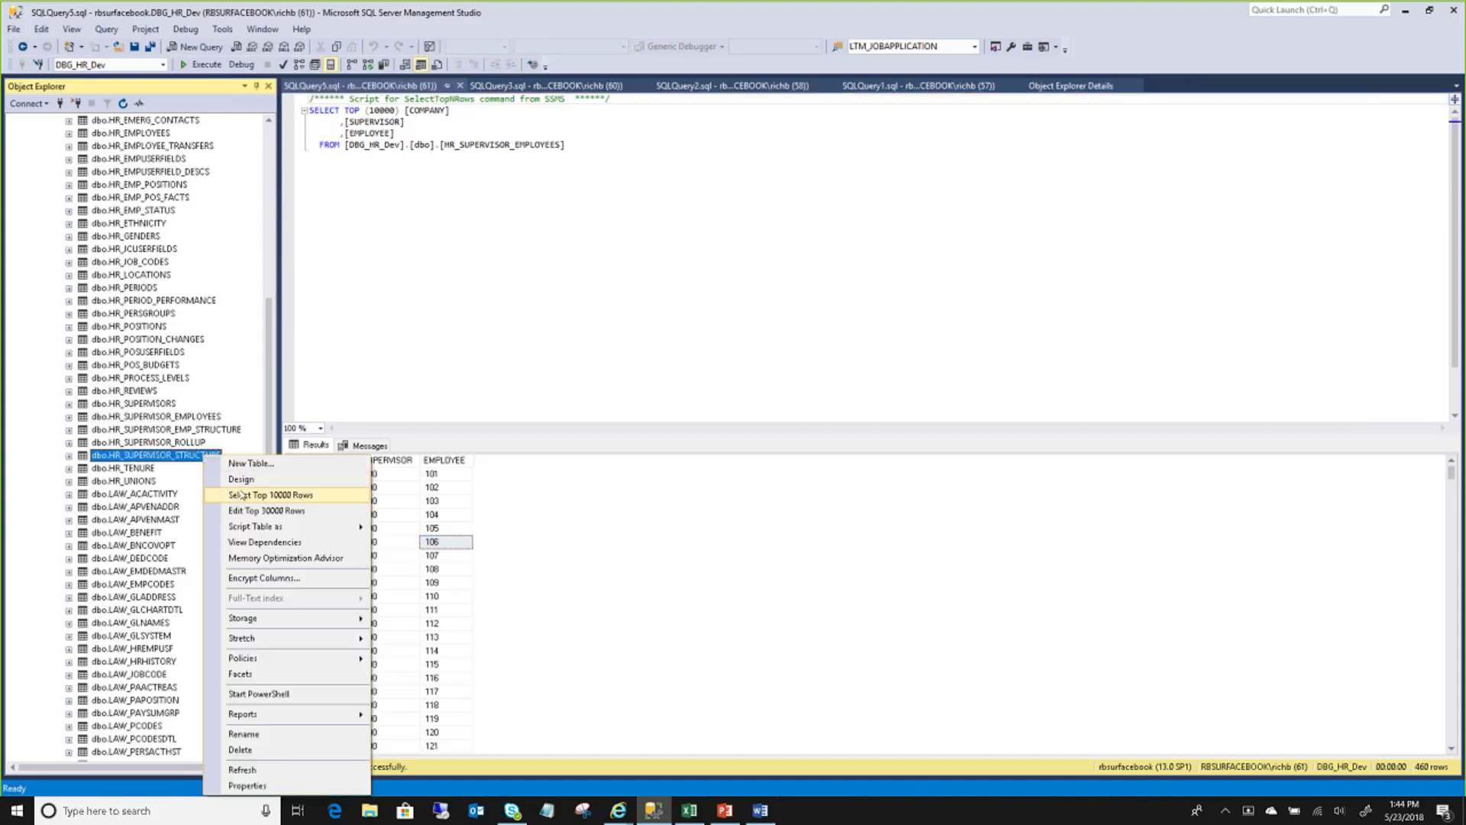
left_click(241, 495)
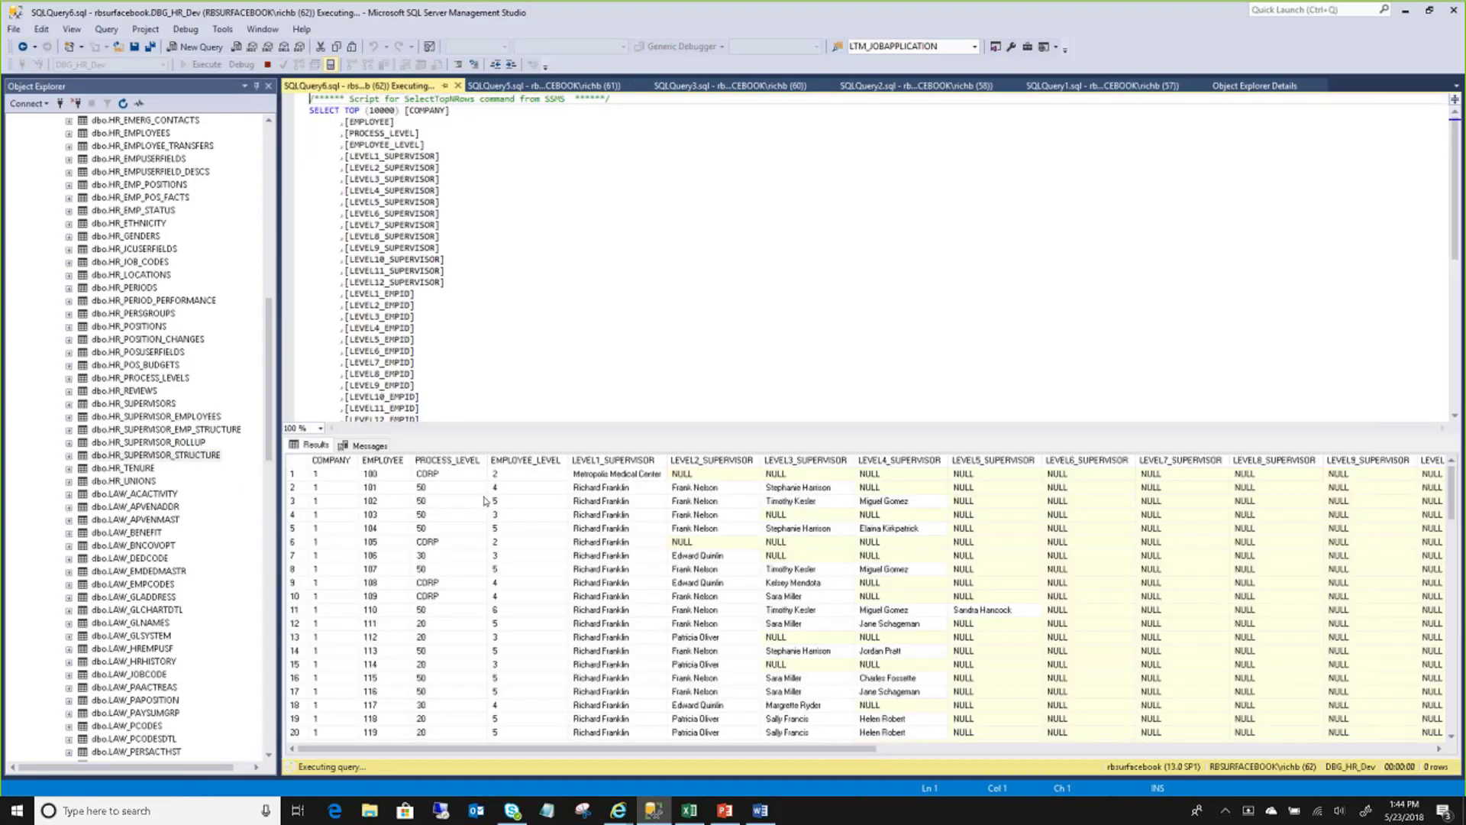
left_click(527, 474)
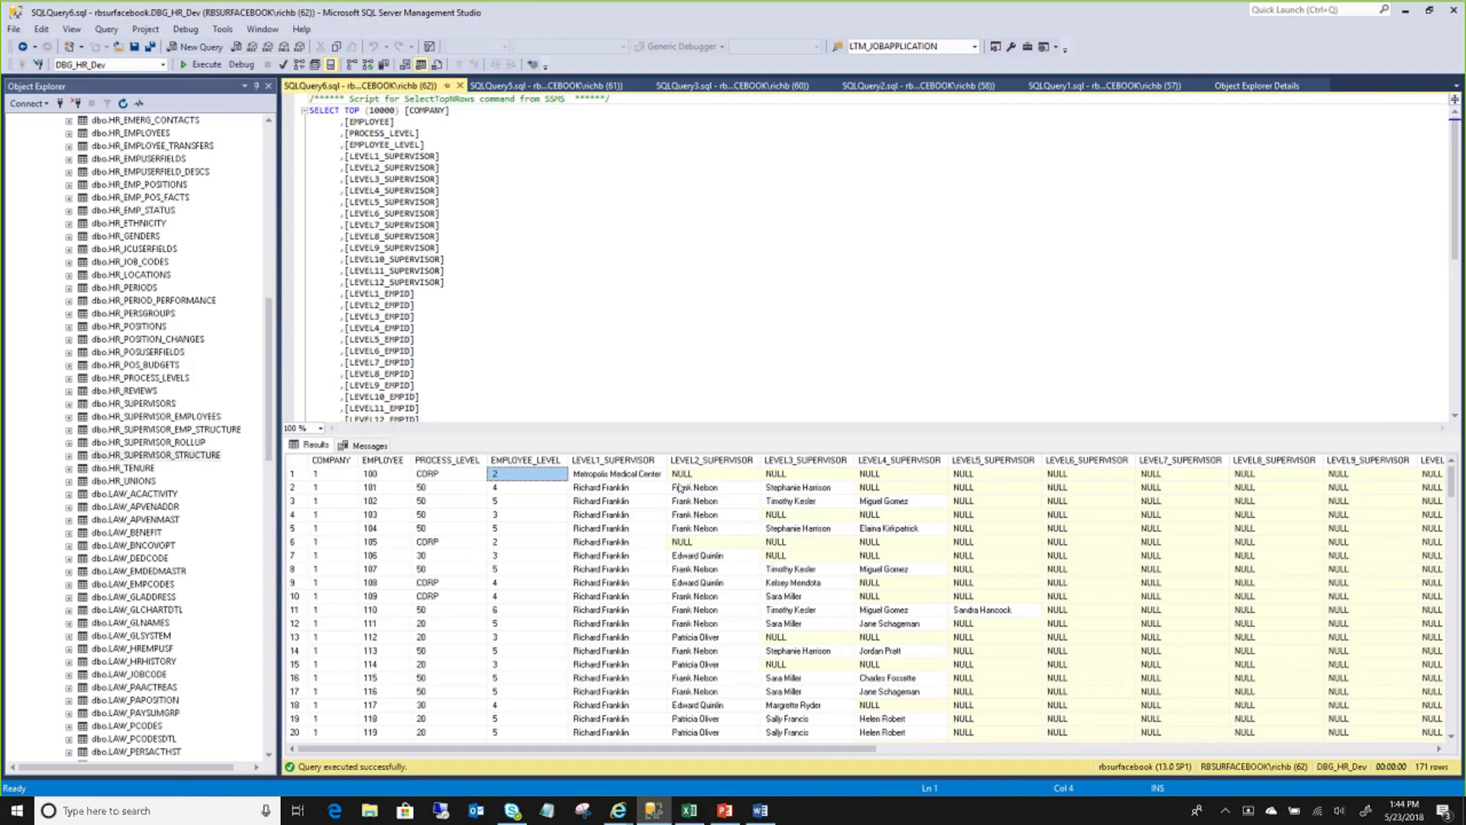
left_click(635, 502)
left_click(722, 502)
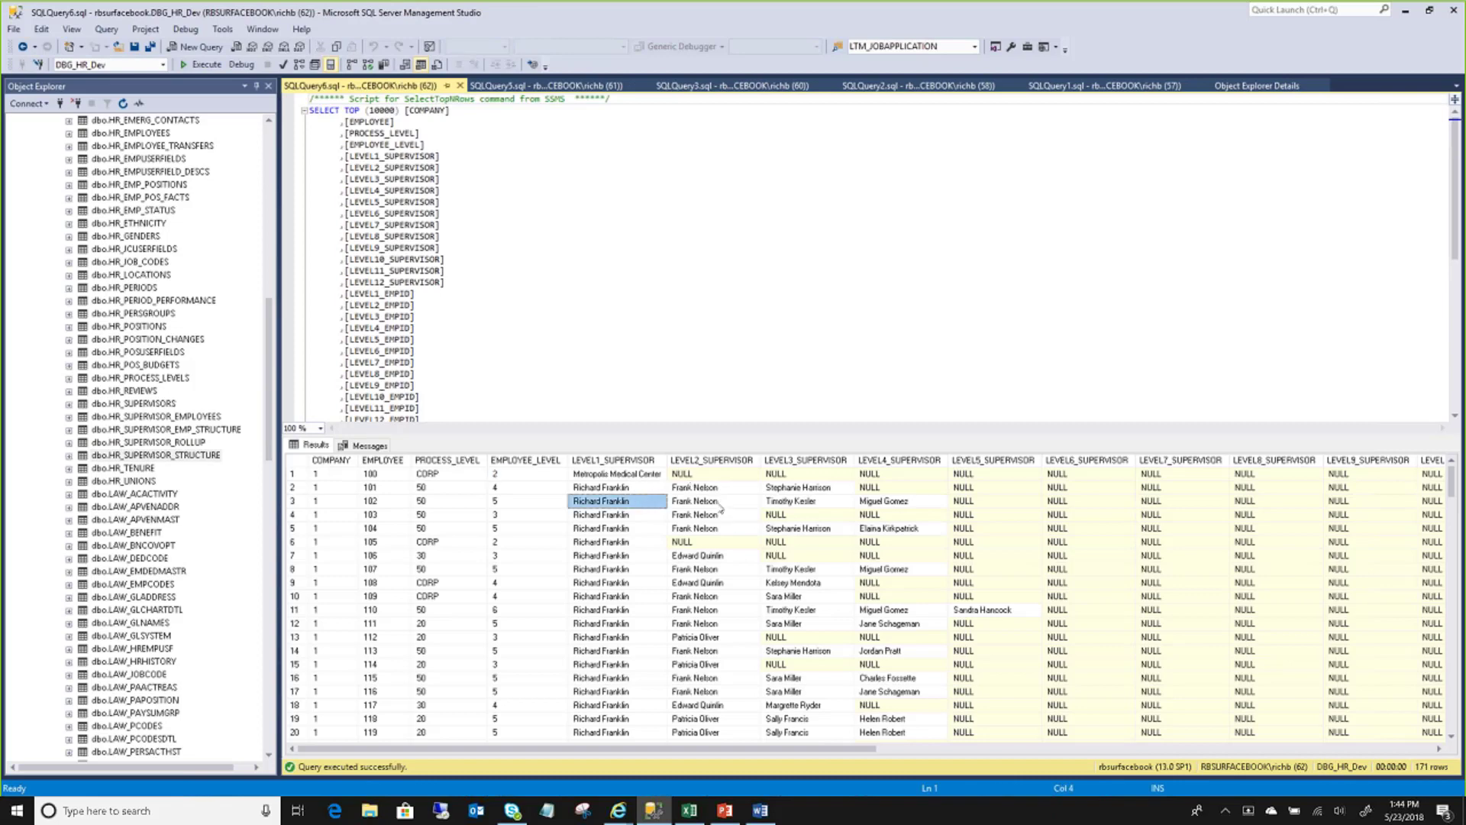
left_click(783, 513)
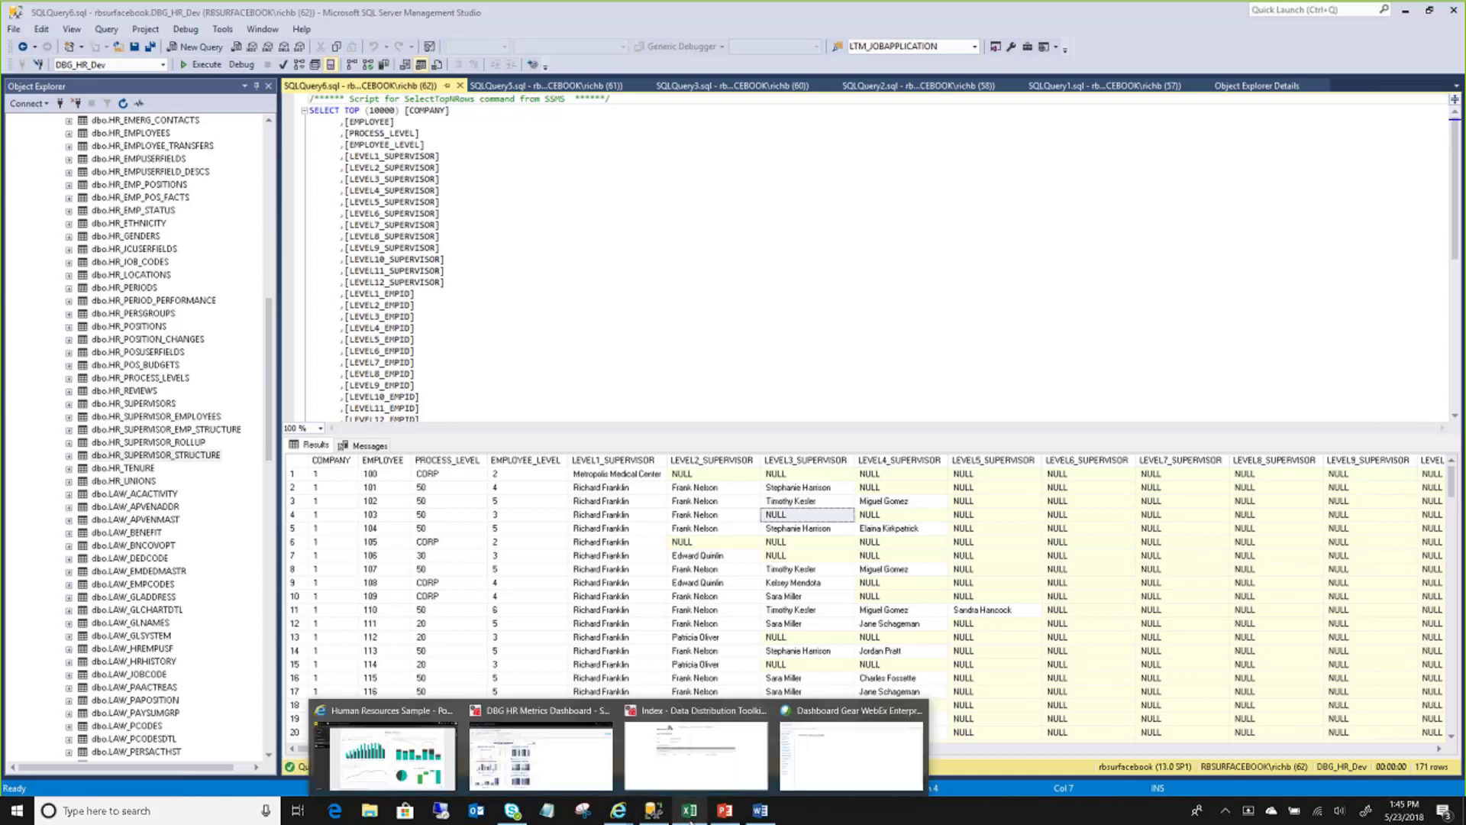
- Check the overtime PivotTable in Excel, return to SQL Server Management Studio and view the start of the DBG_HR_Dev table list
mouse_move(658, 812)
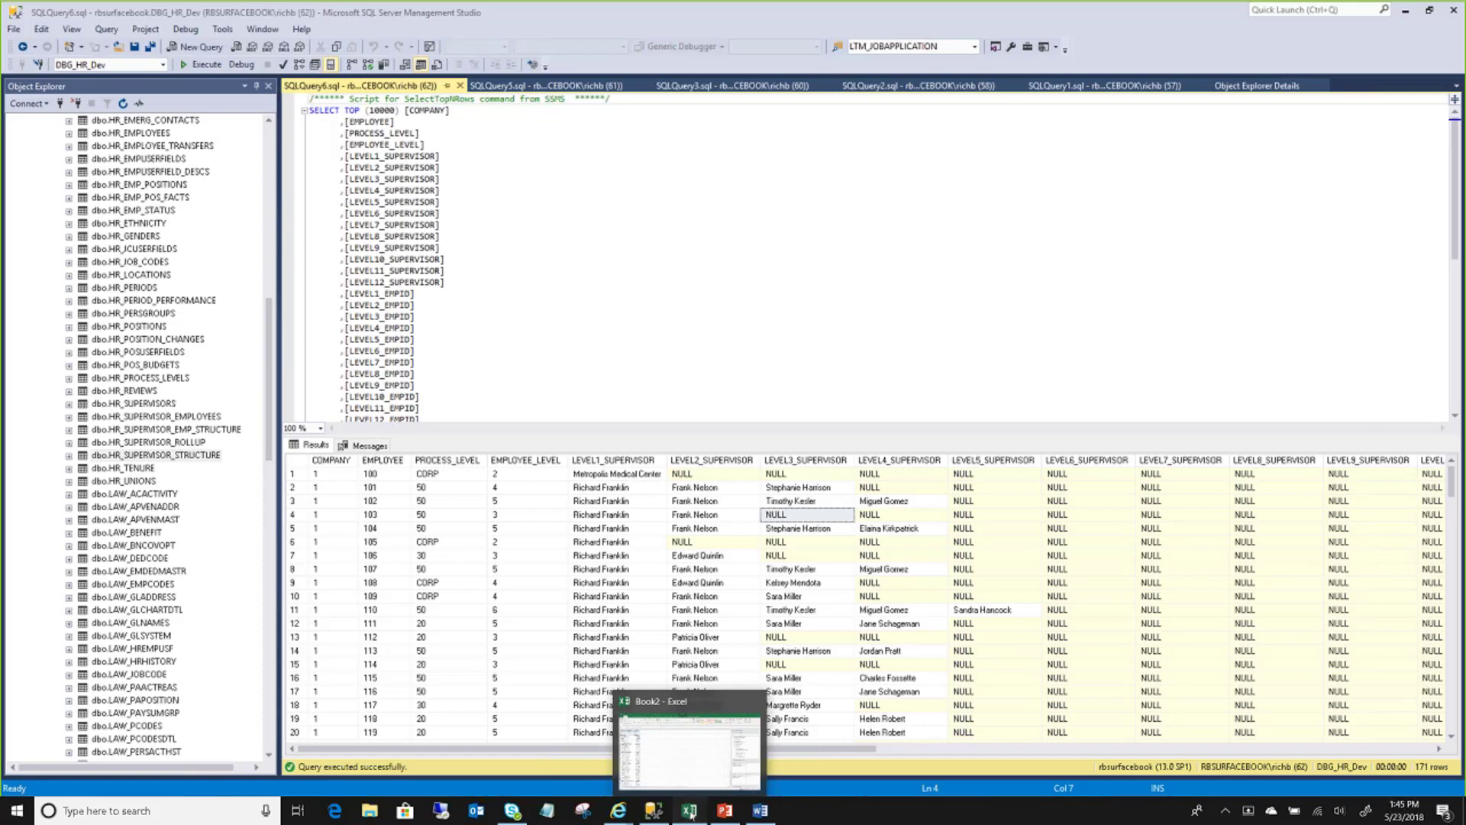
left_click(690, 811)
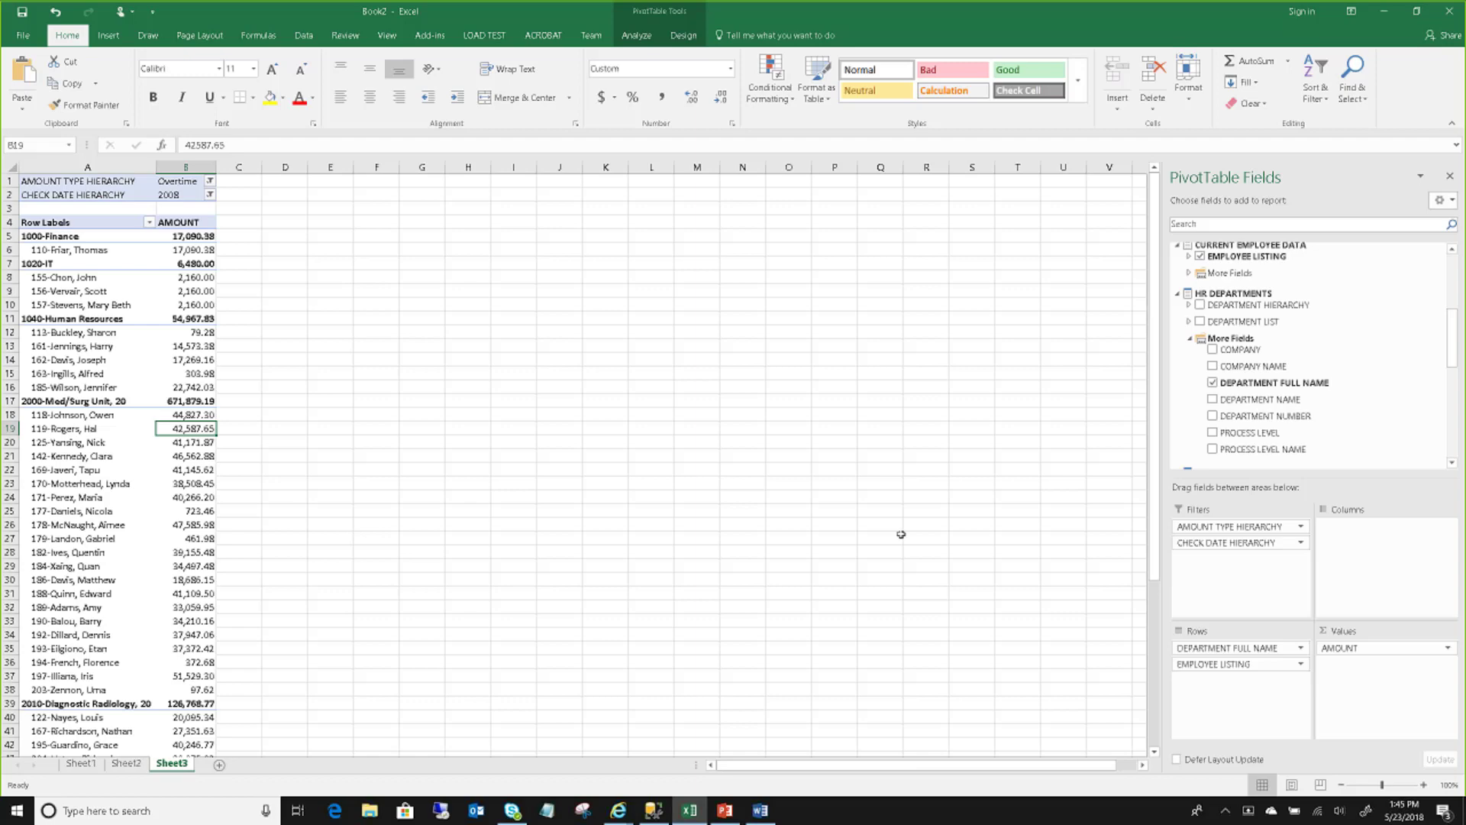
mouse_move(653, 810)
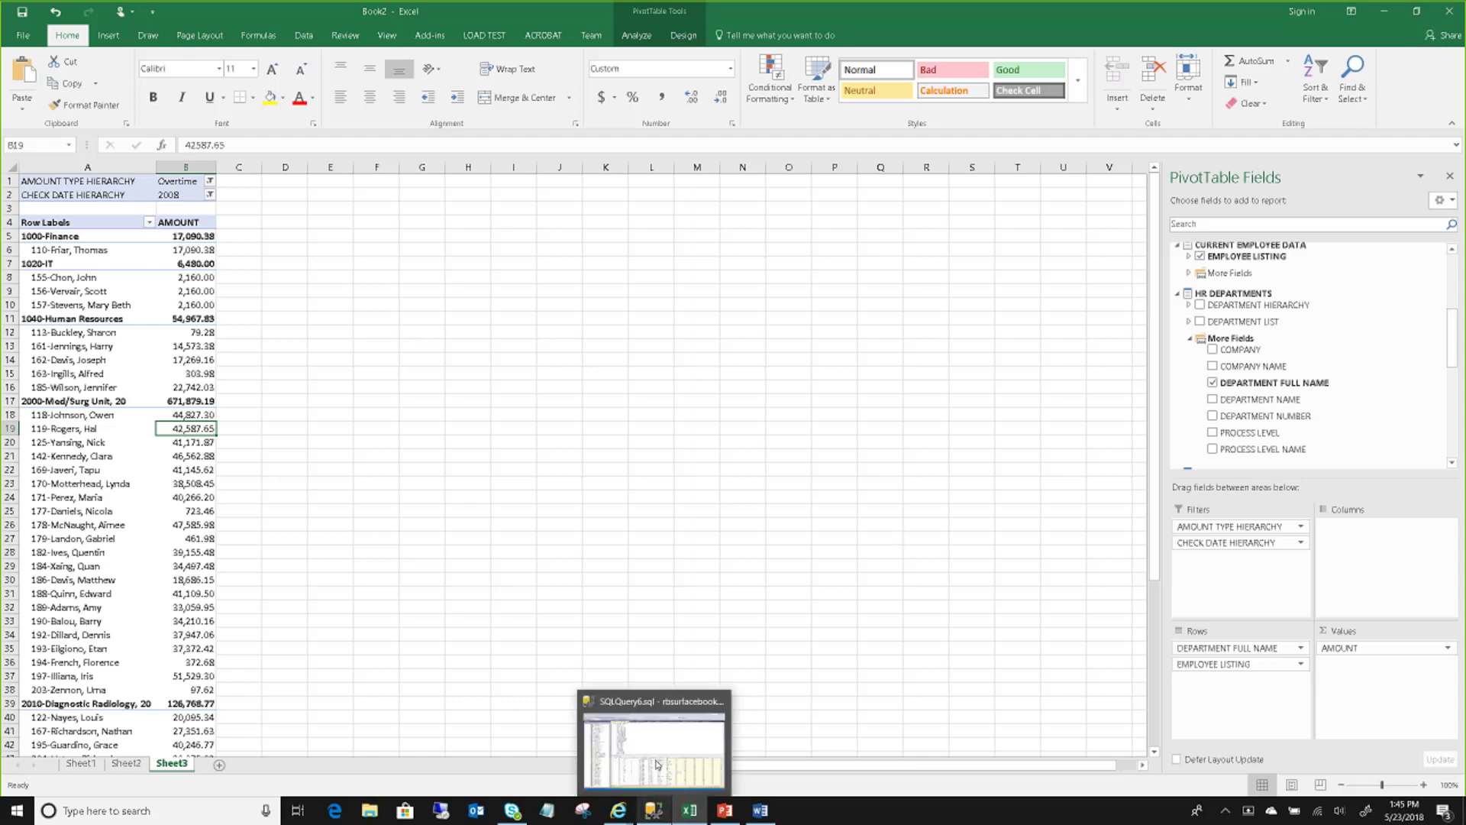
left_click(678, 703)
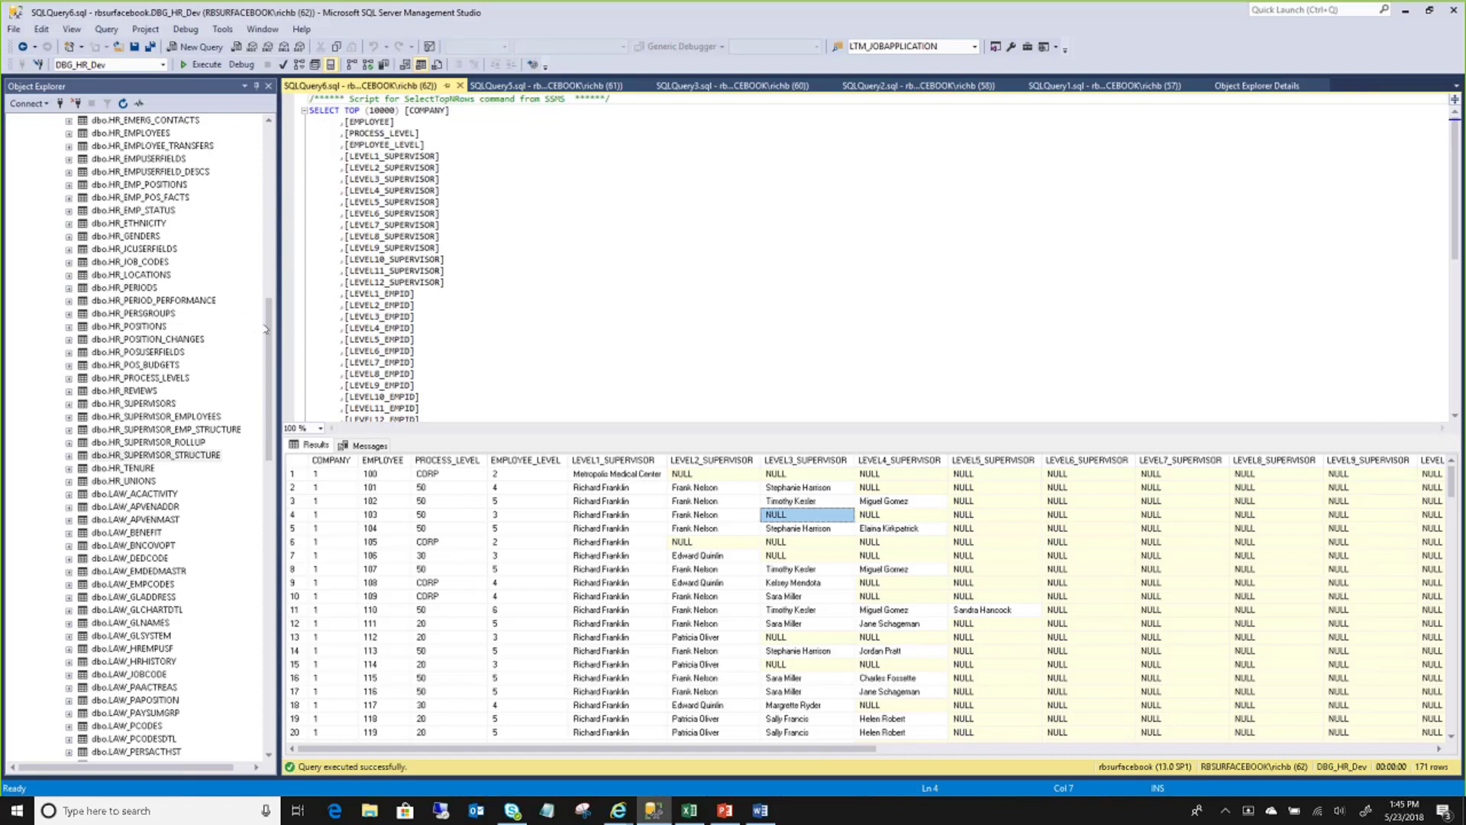
left_click_drag(269, 330, 269, 158)
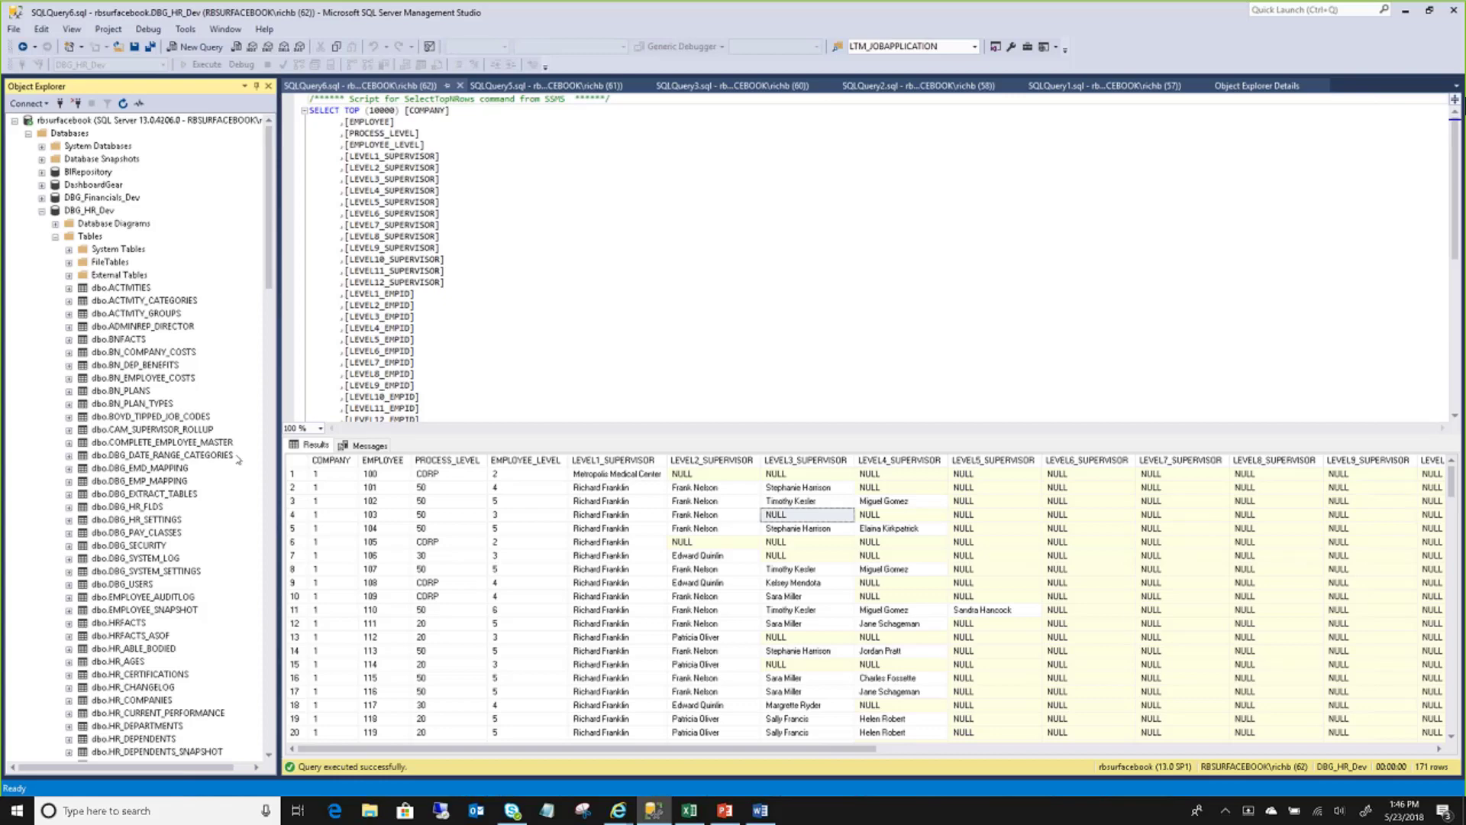
- Reopen the SQLQuery1.sql results and inspect the department, job and MASTER_EMP_STATUS columns of the employee rows
left_click(1090, 88)
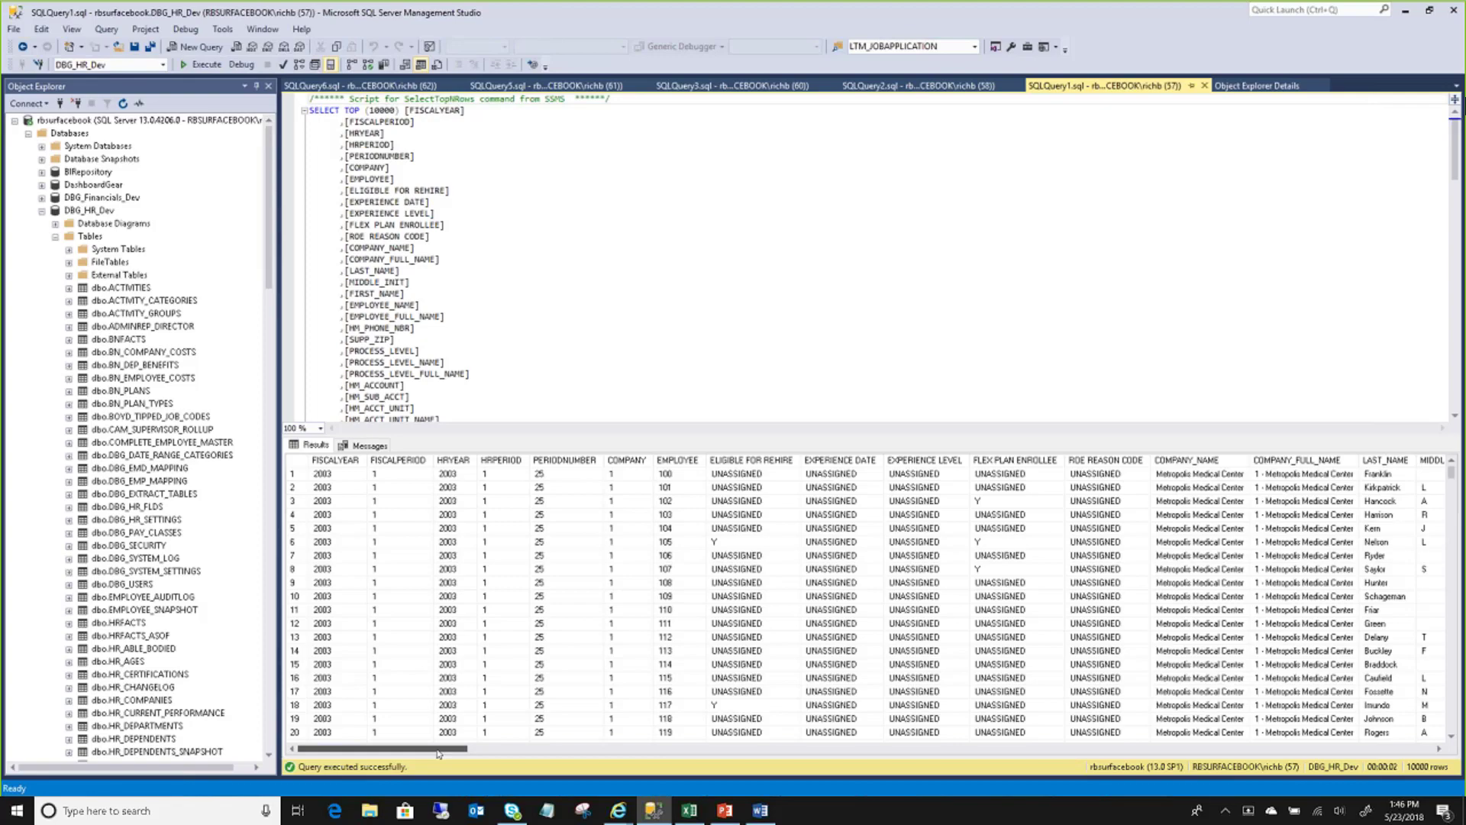
left_click_drag(437, 754, 692, 798)
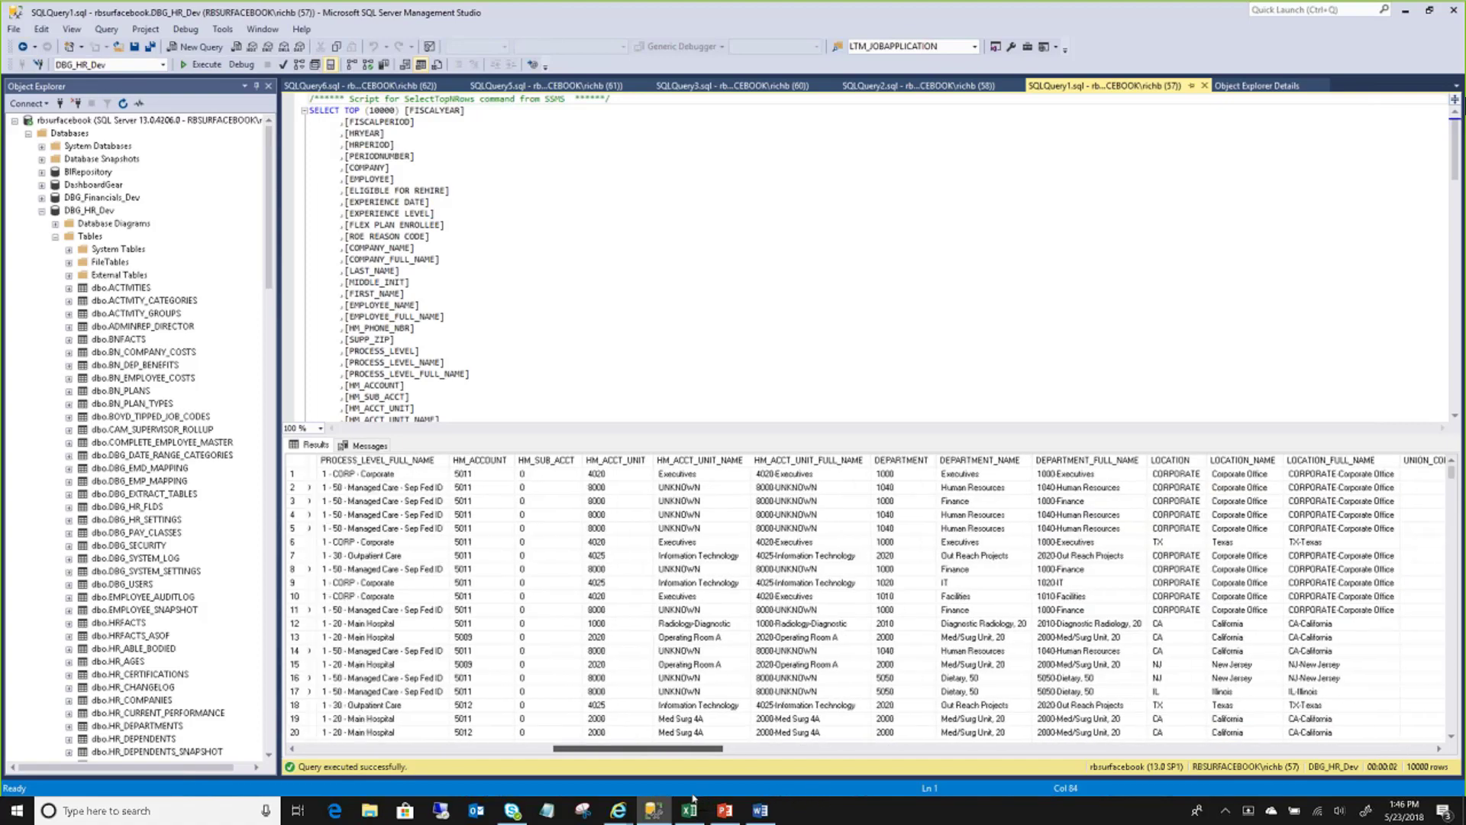
left_click_drag(790, 797, 986, 796)
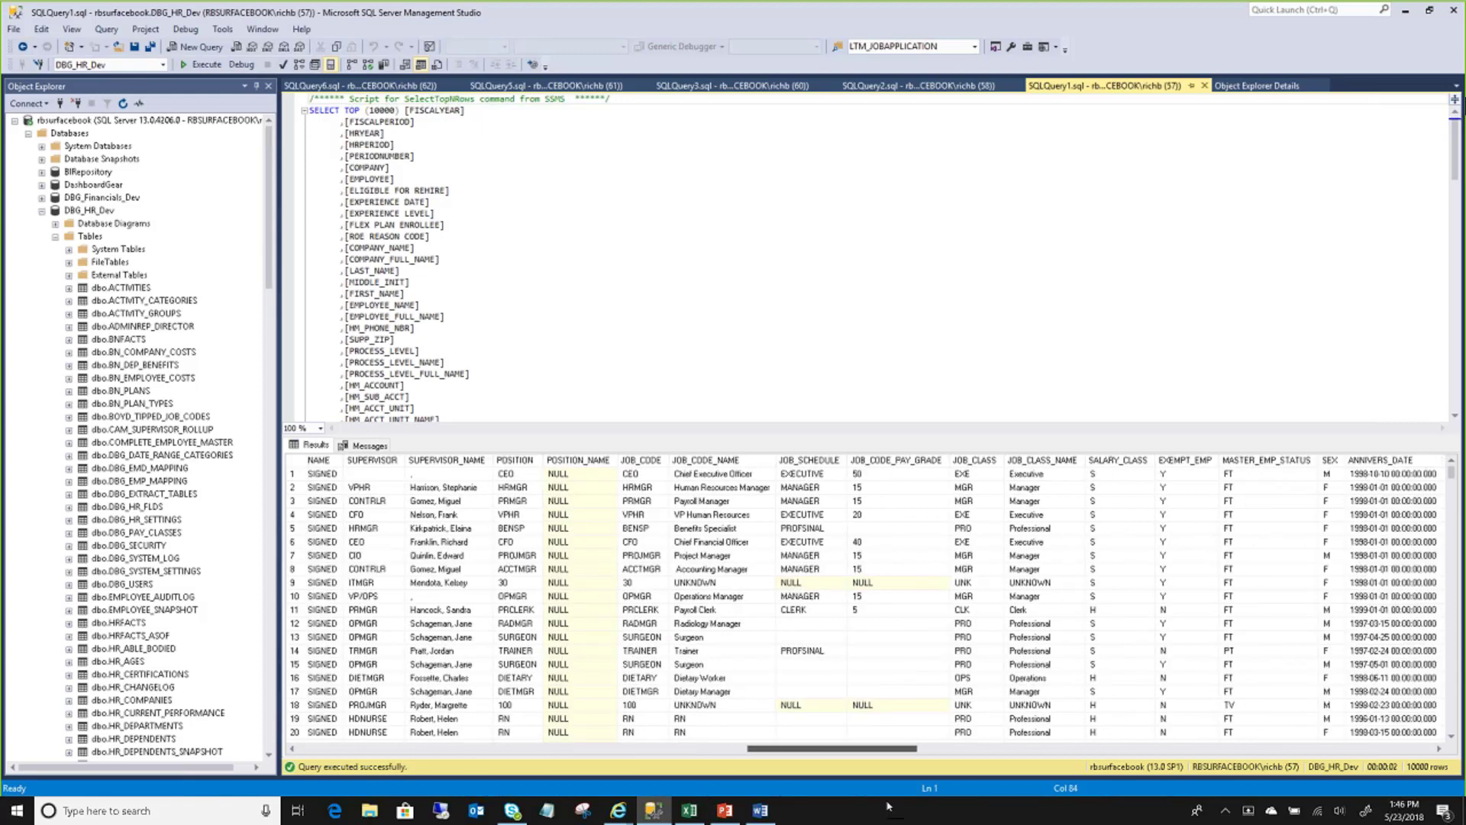
left_click(1279, 462)
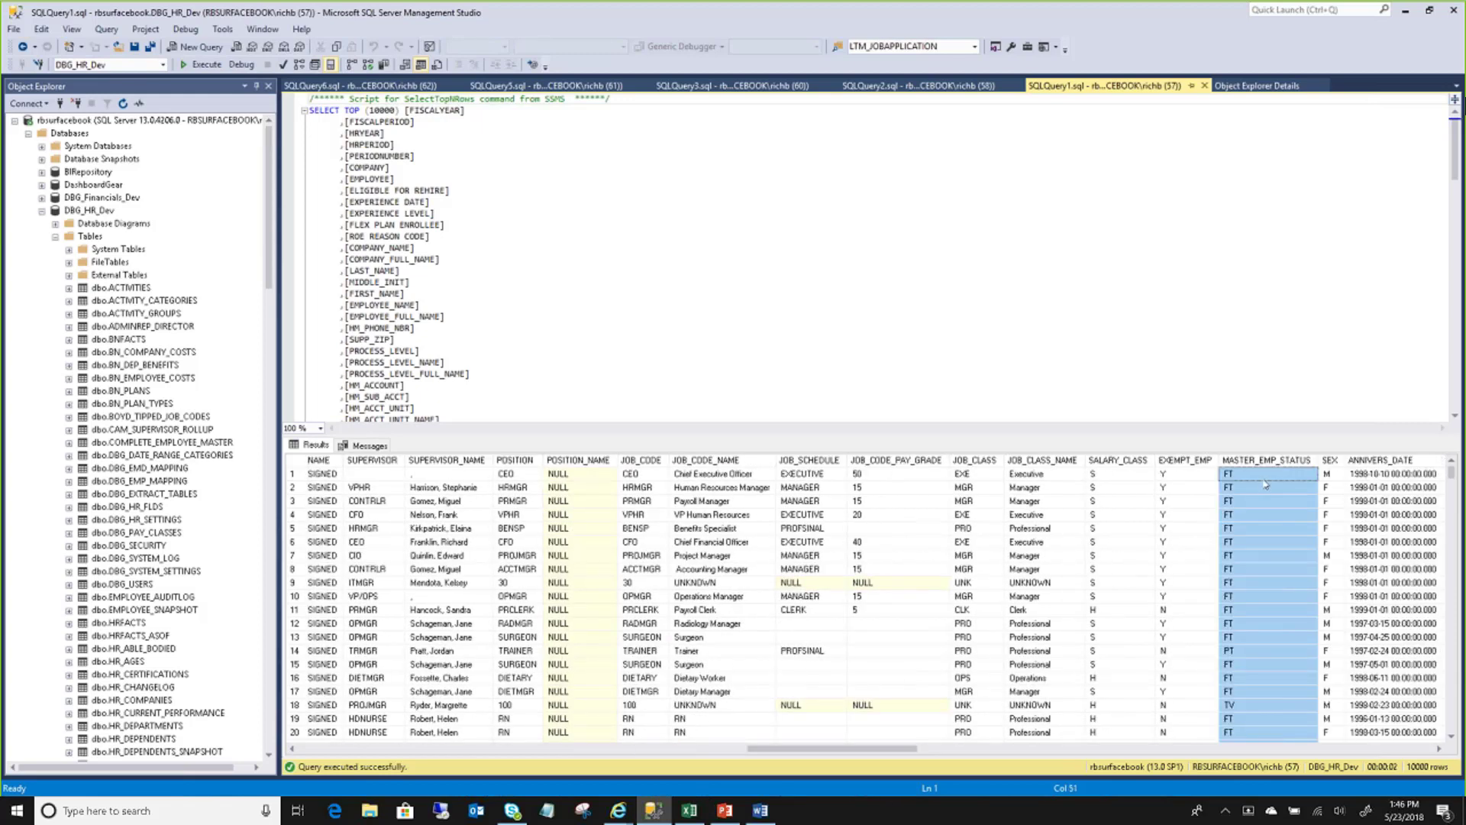
left_click(1263, 486)
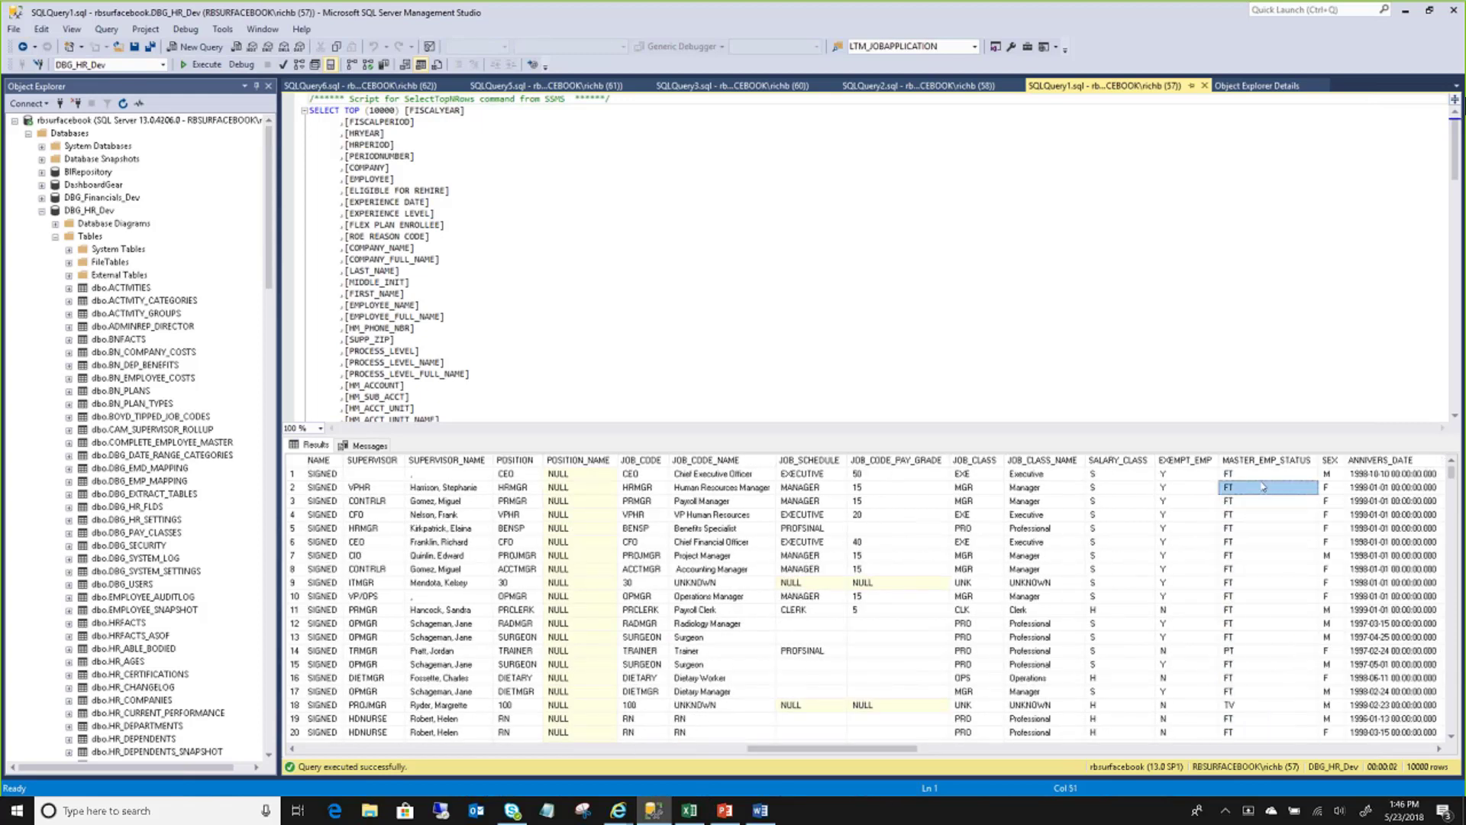
left_click(1255, 678)
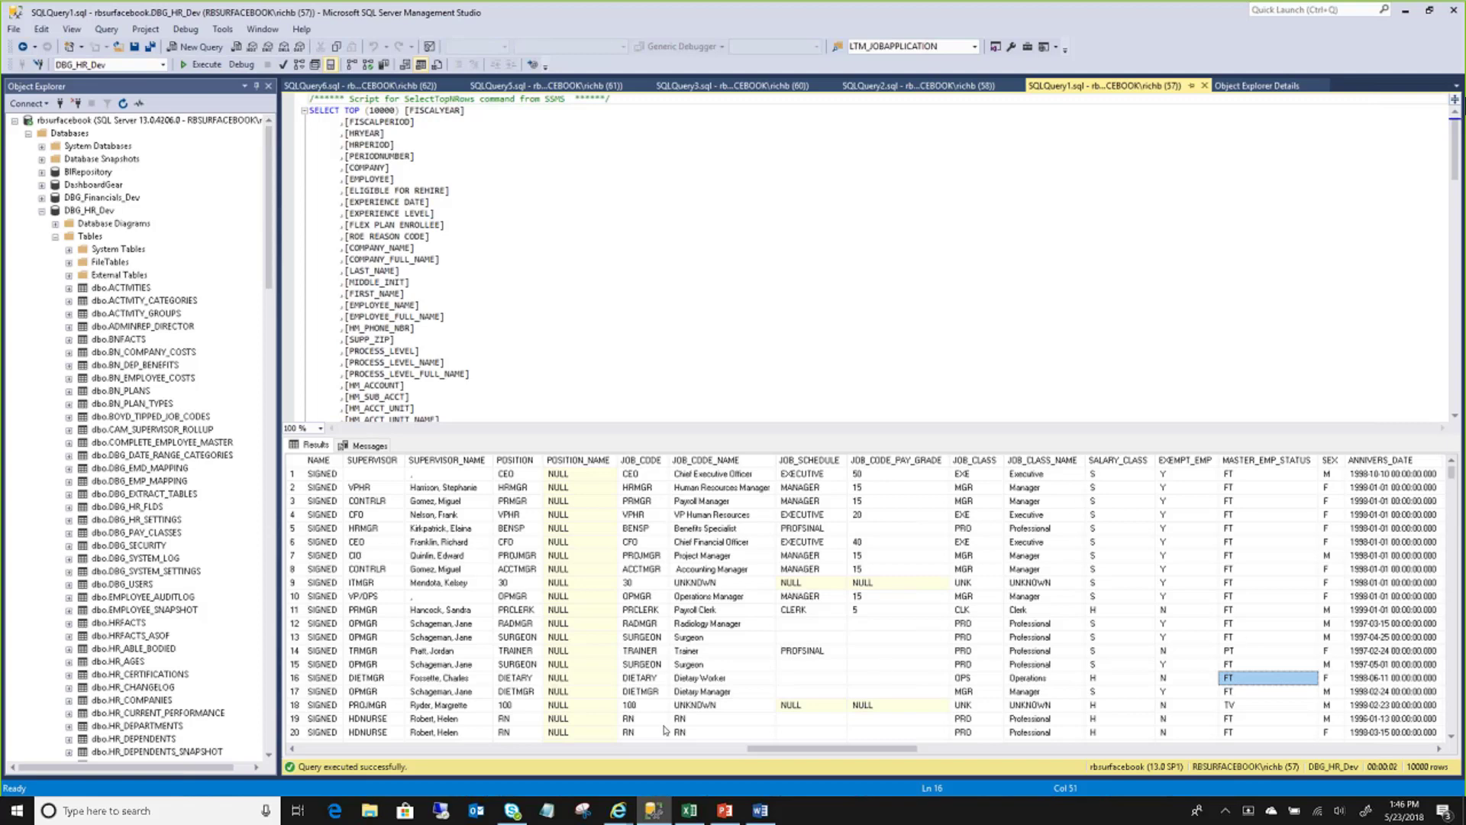
- Switch to Reporting Services in the browser and open the Active Employees by City and State report from HR Reports
mouse_move(726, 811)
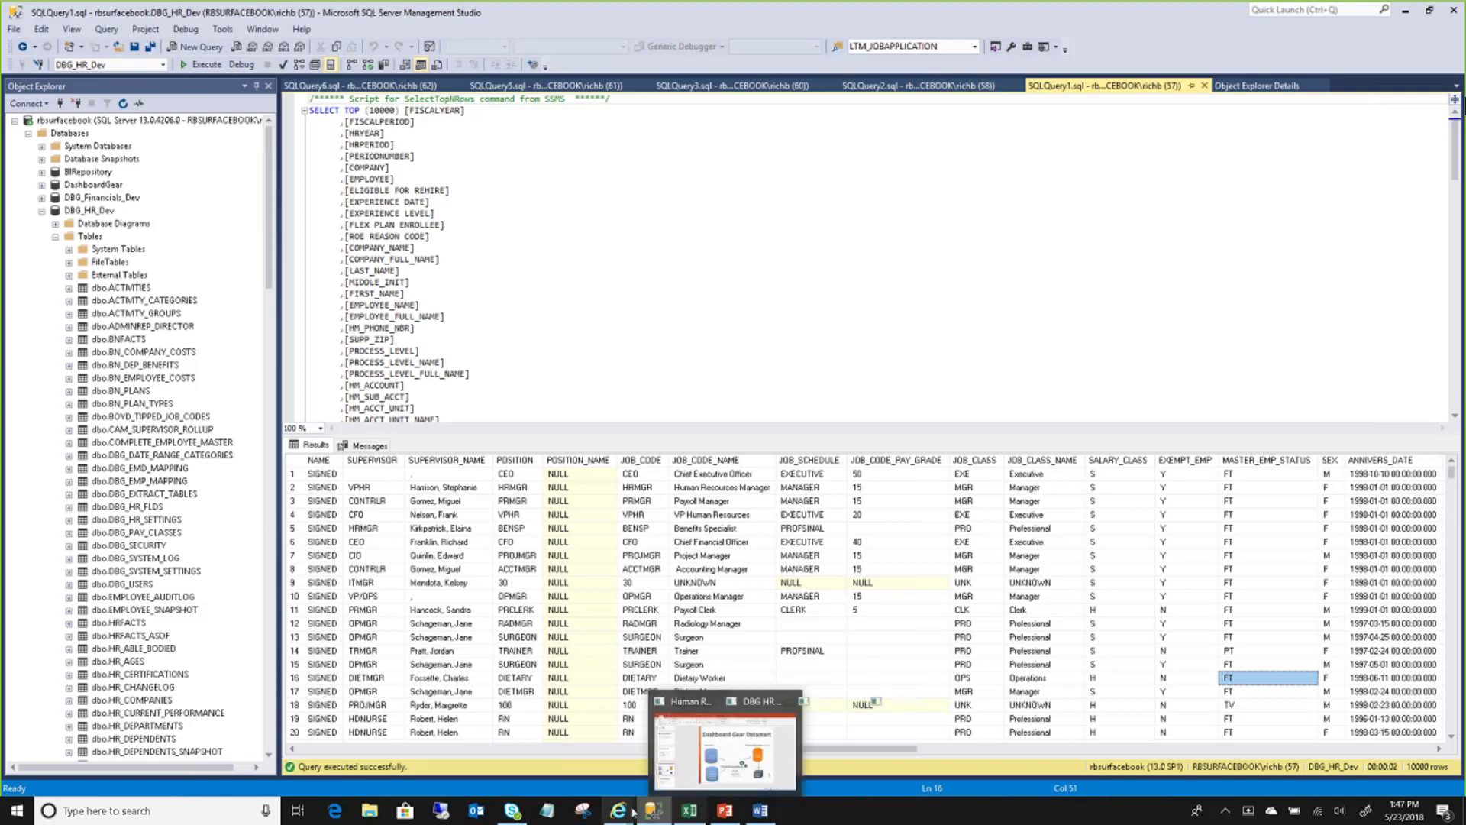
mouse_move(618, 810)
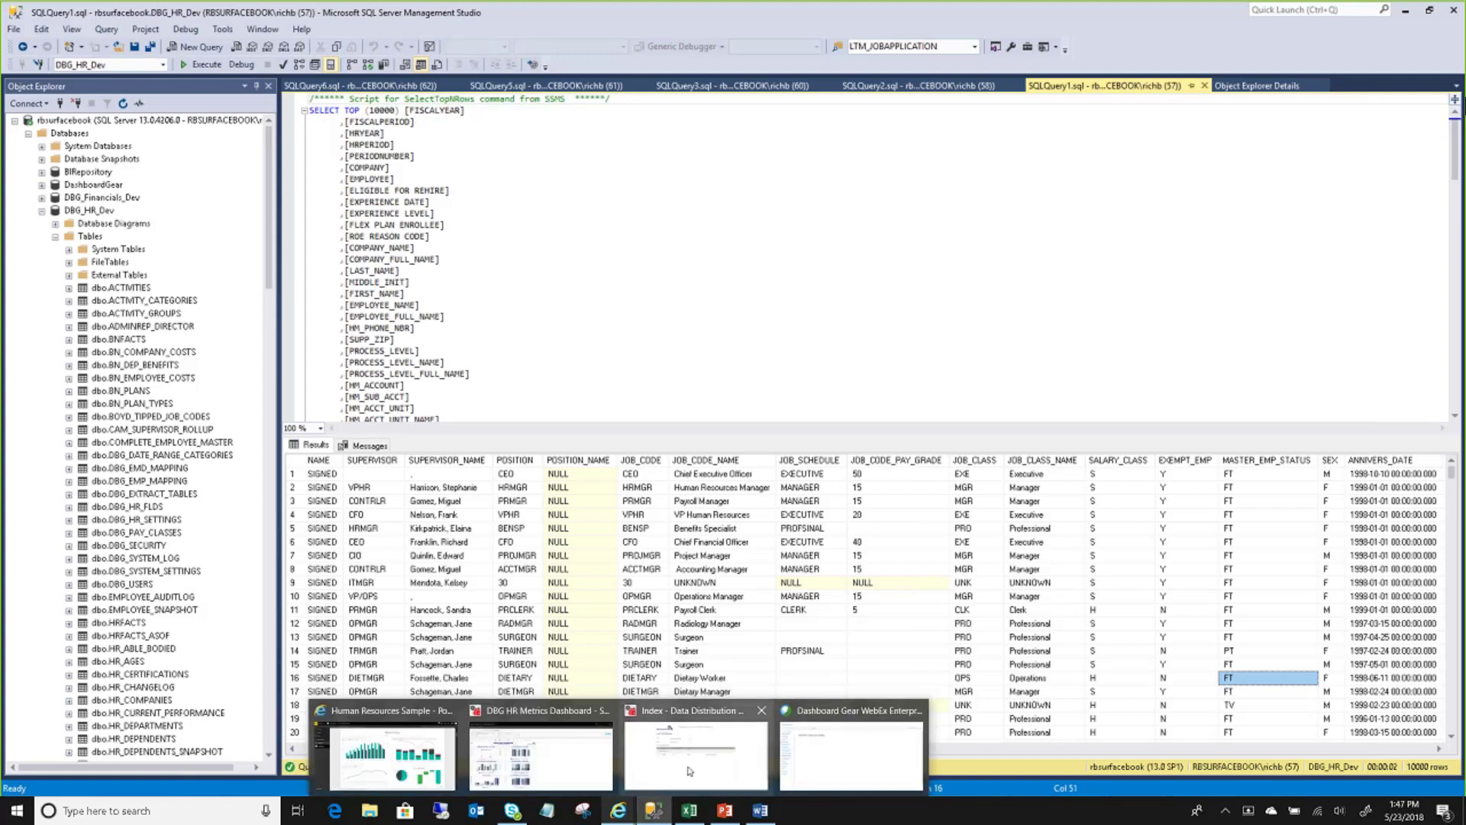
left_click(592, 771)
left_click(133, 180)
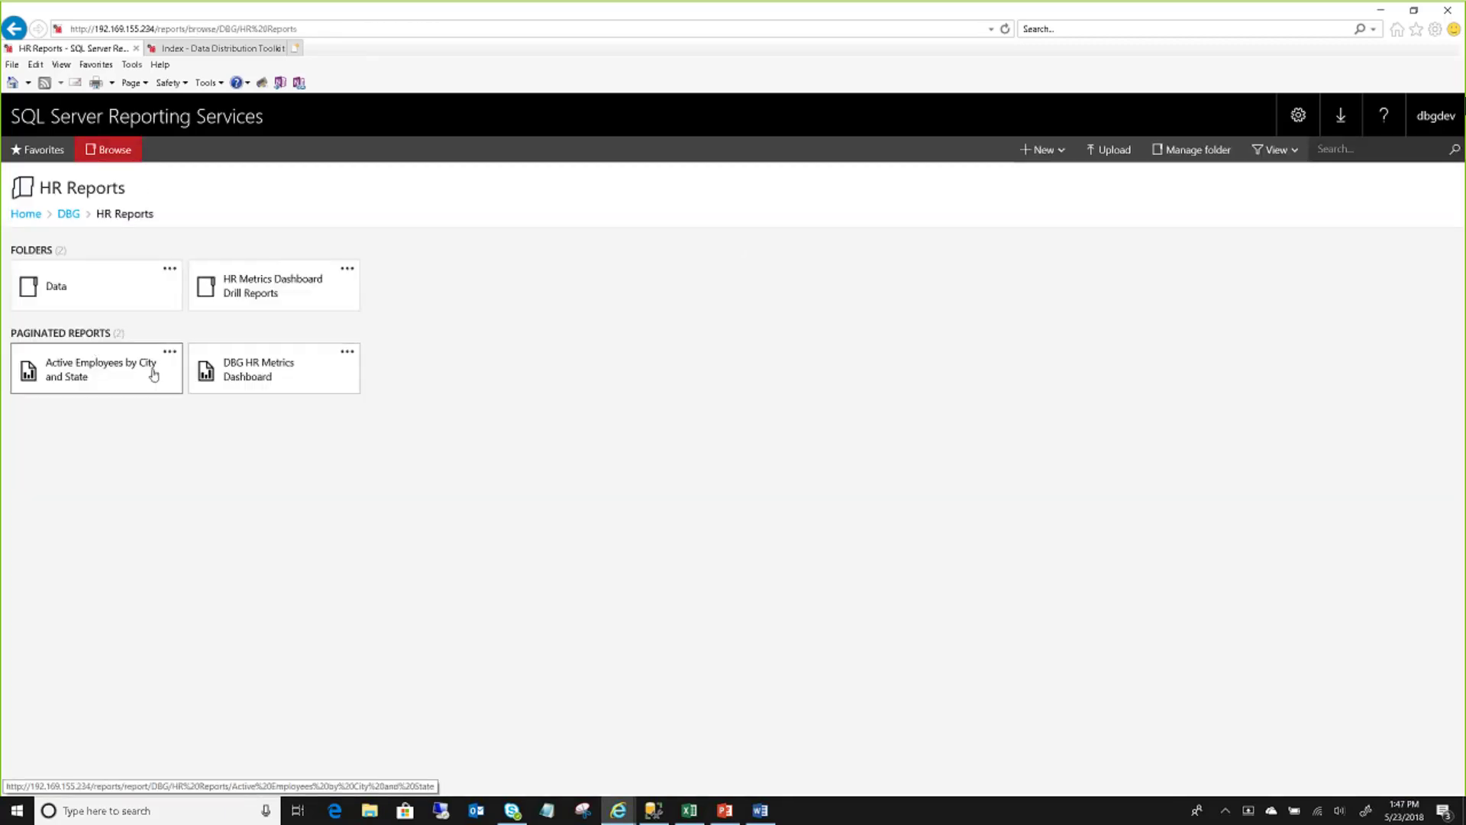
left_click(133, 367)
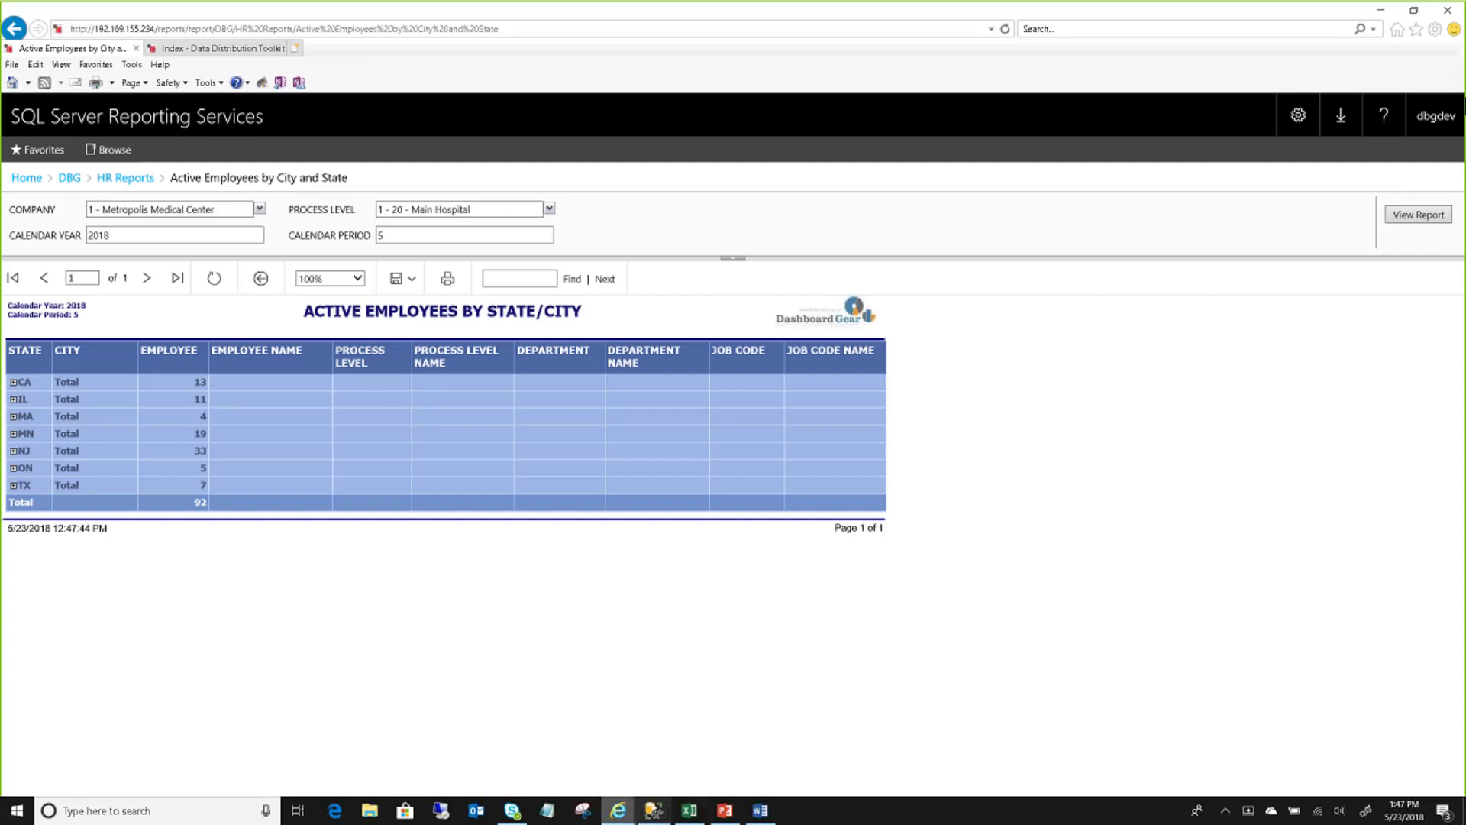
- Switch to the Power BI Human Resources Sample, highlight June's new hire count, and view the Actives and Separations page
mouse_move(619, 811)
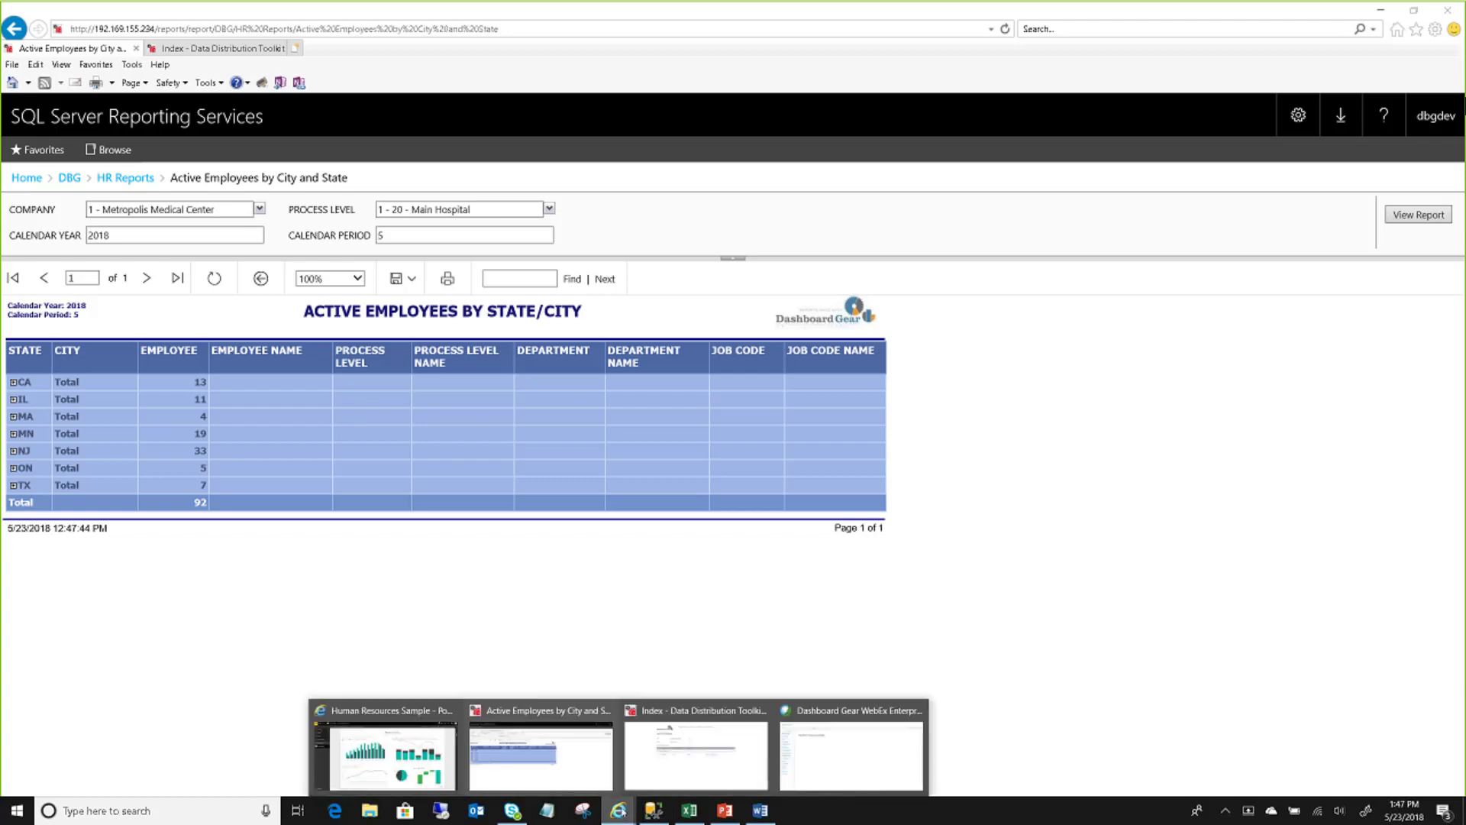
left_click(397, 712)
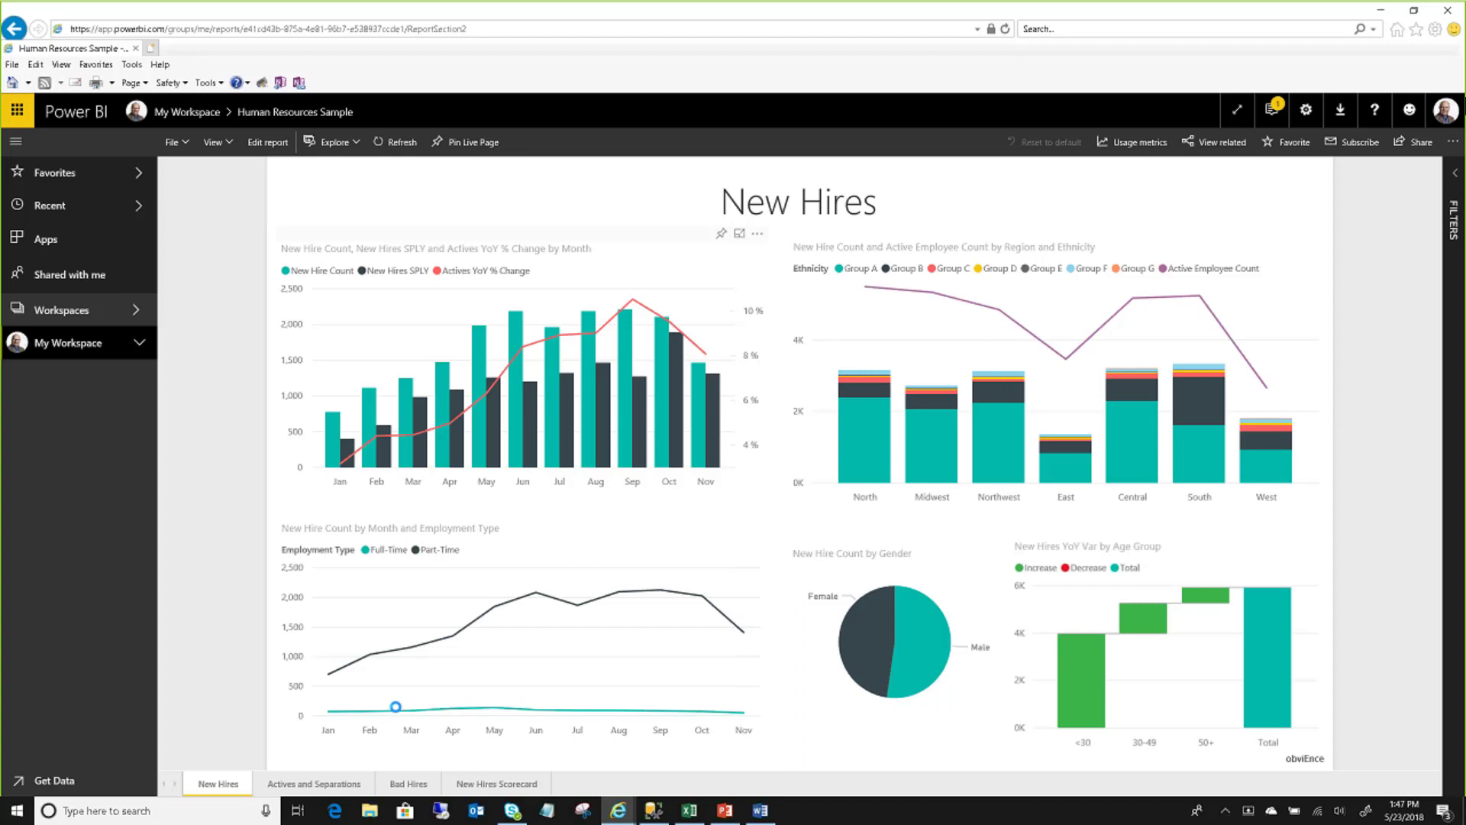
left_click(517, 432)
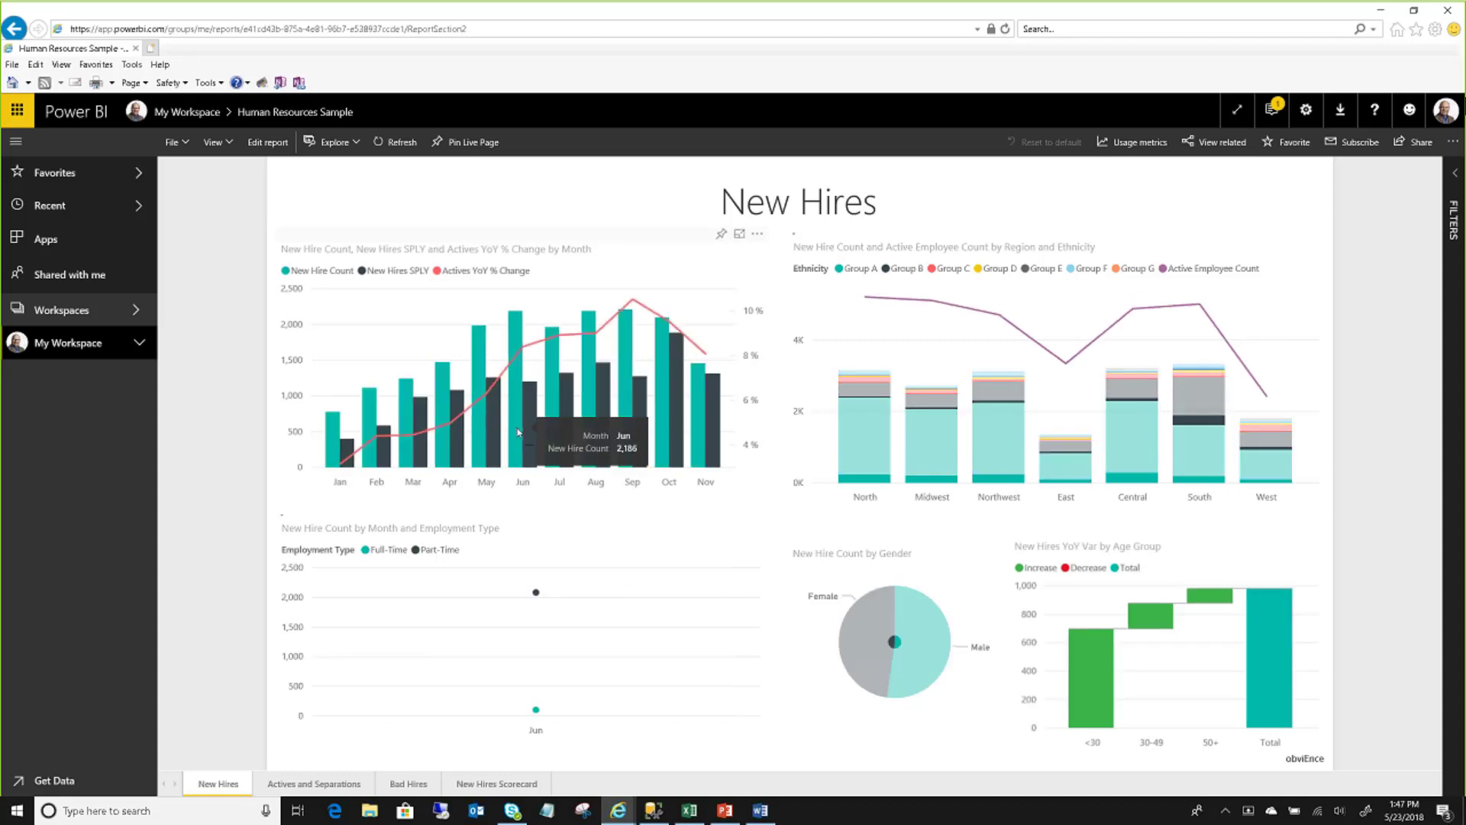
left_click(319, 782)
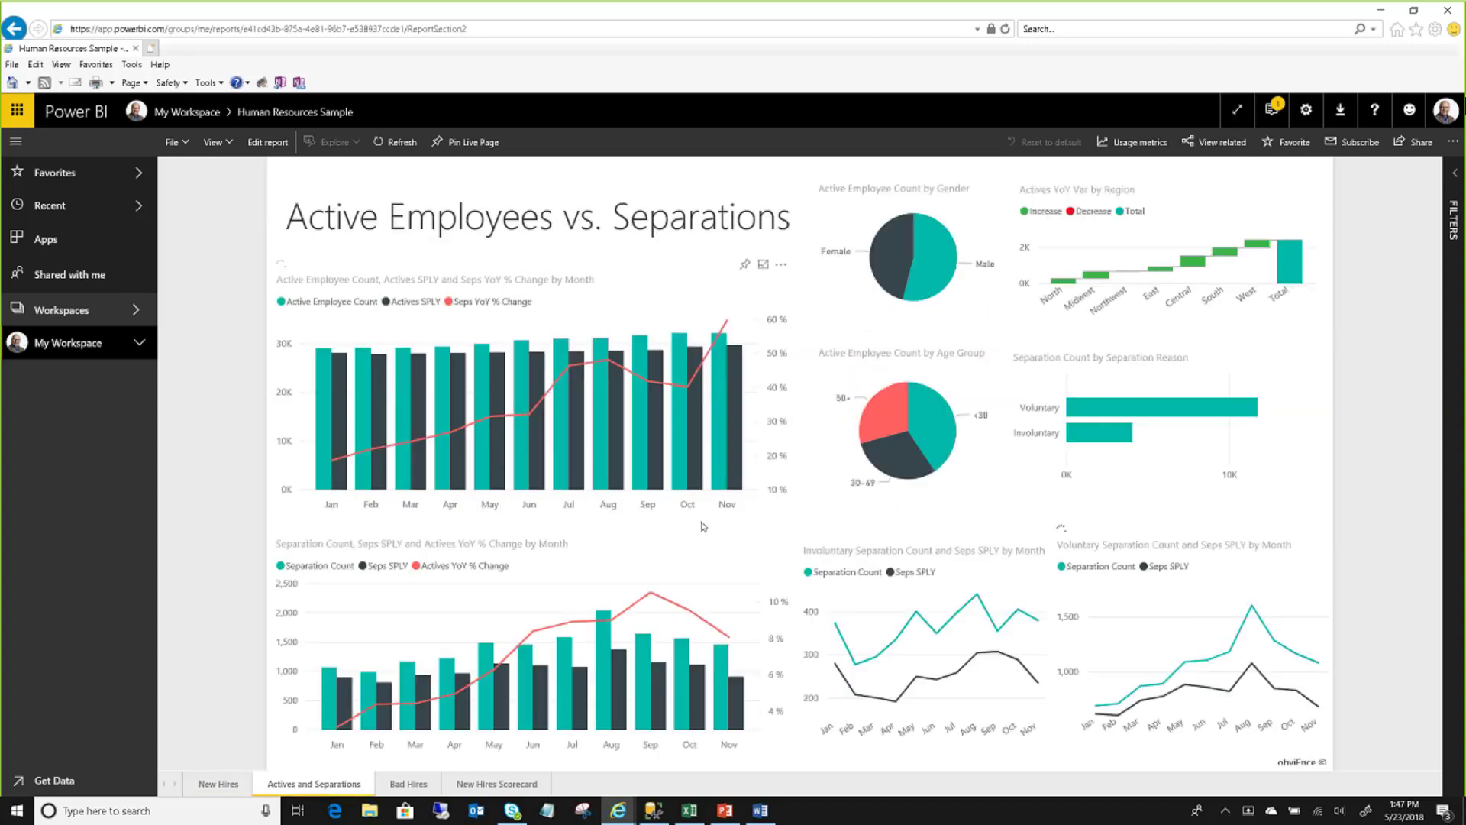
mouse_move(362, 365)
- Switch back to the Reporting Services report and return to the HR Reports folder
left_click(617, 810)
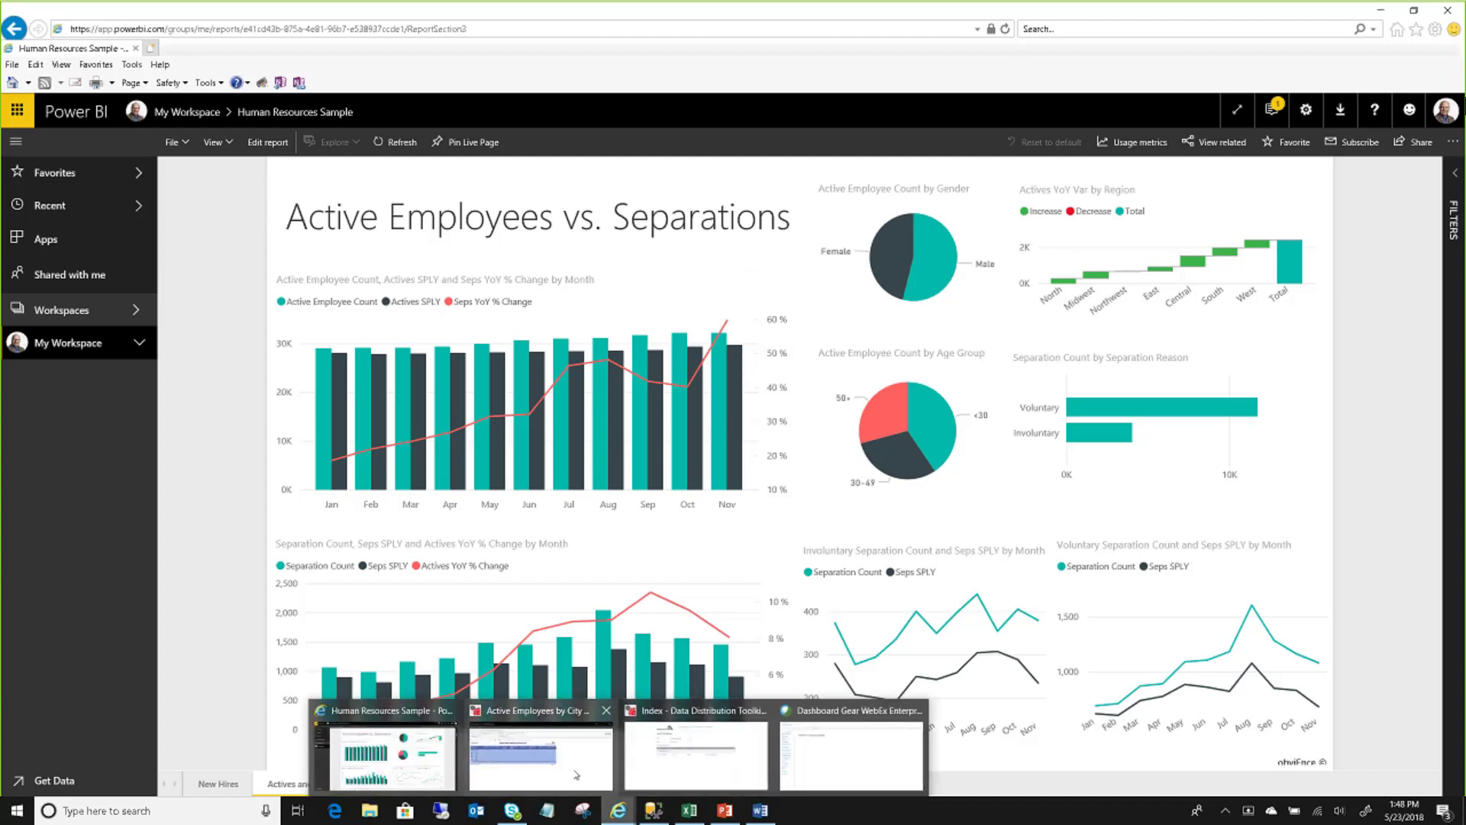
left_click(577, 776)
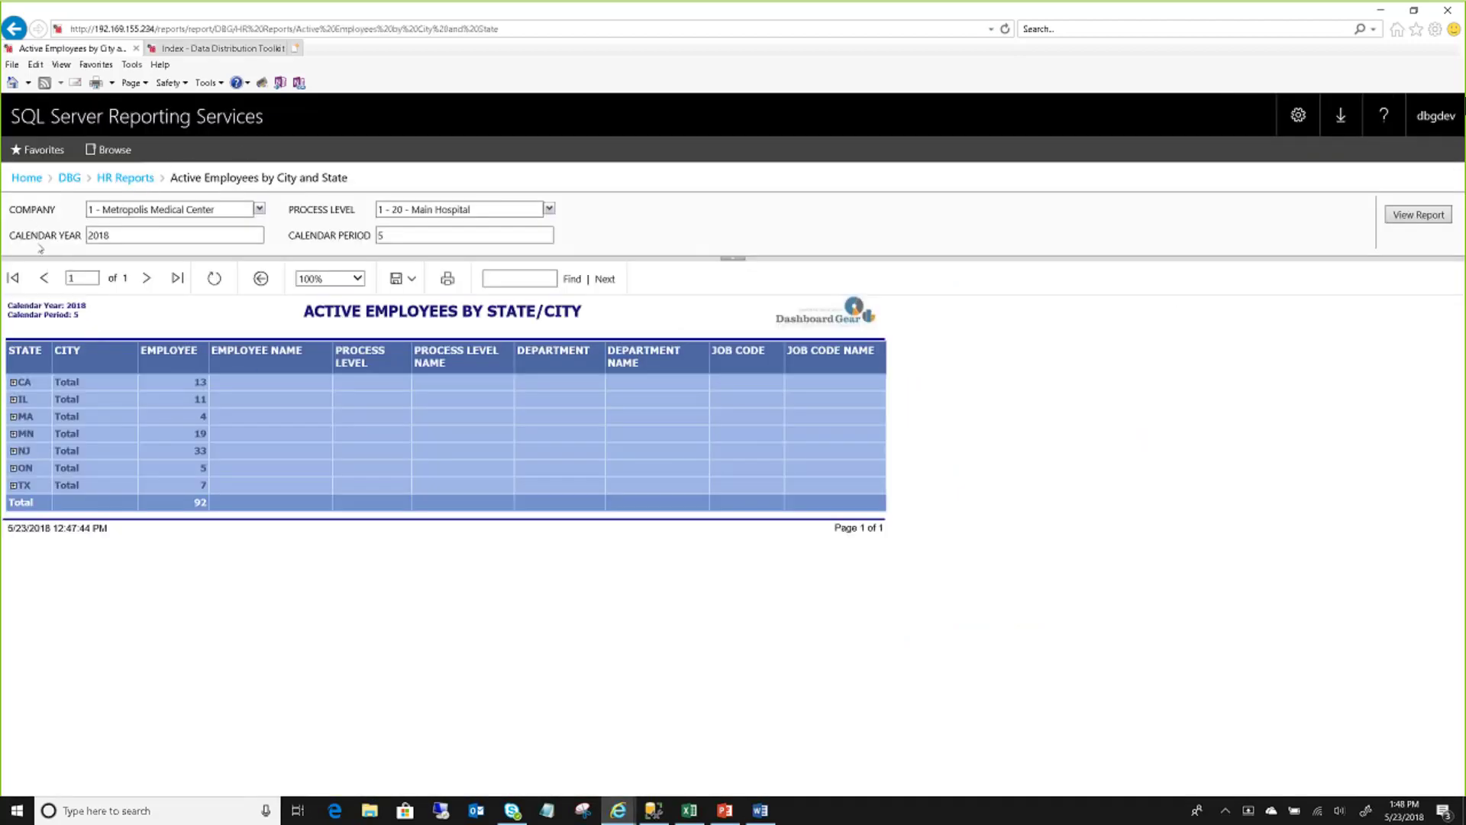
left_click(120, 183)
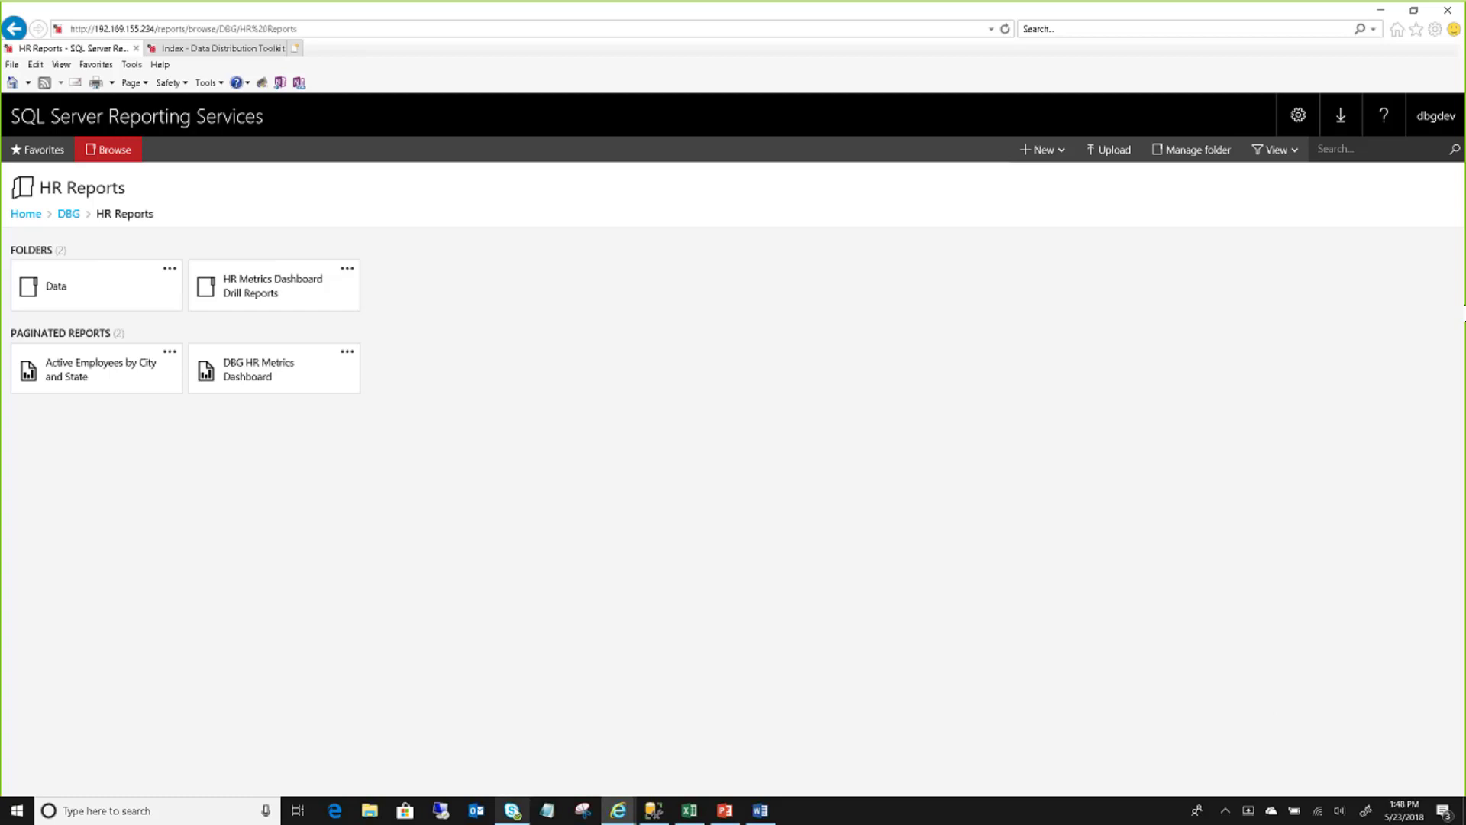
- Open the DBG HR Metrics Dashboard report, highlight its web address, and collapse the report's parameter area
mouse_move(715, 817)
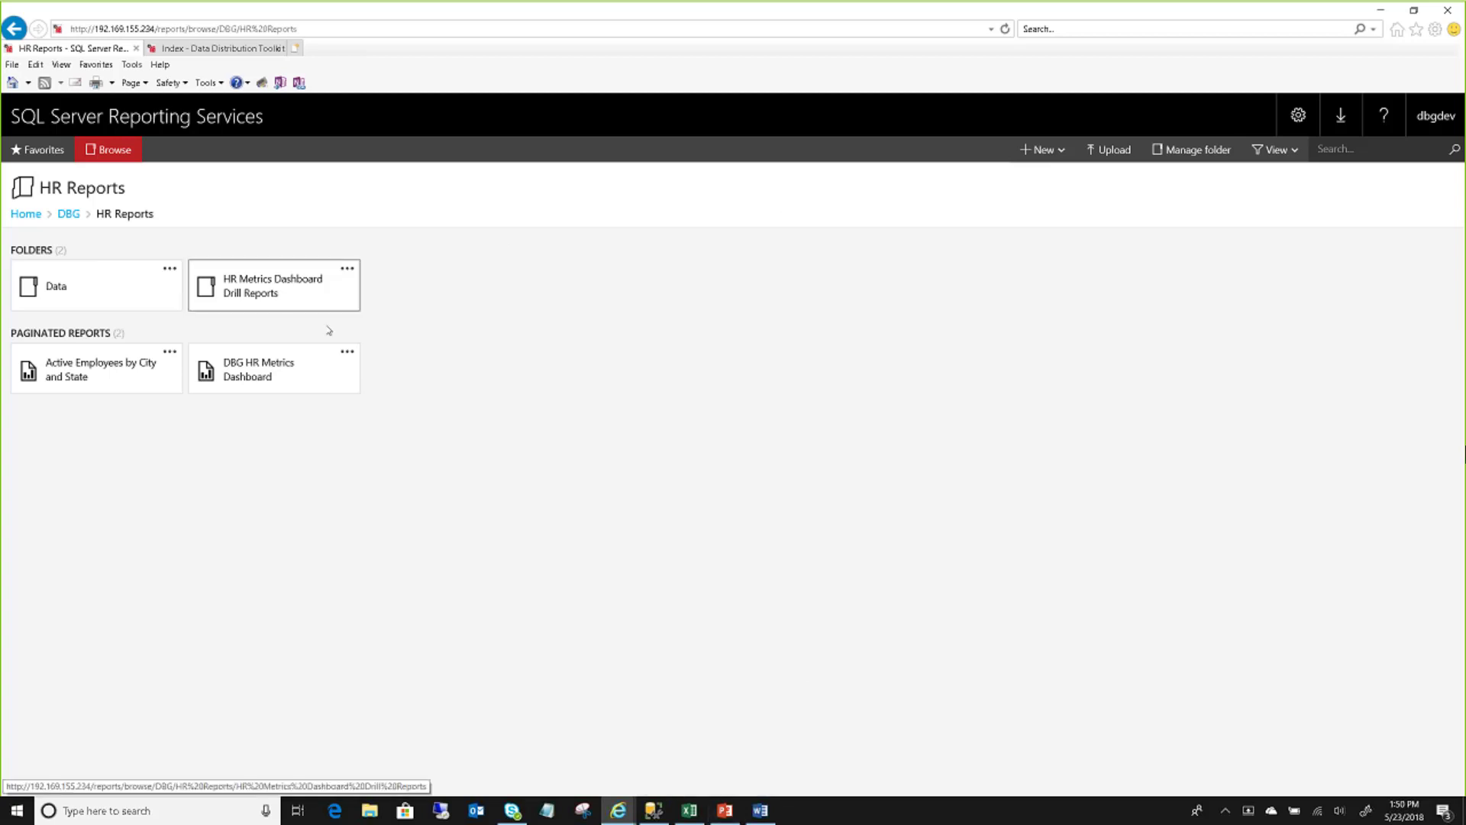
left_click(252, 382)
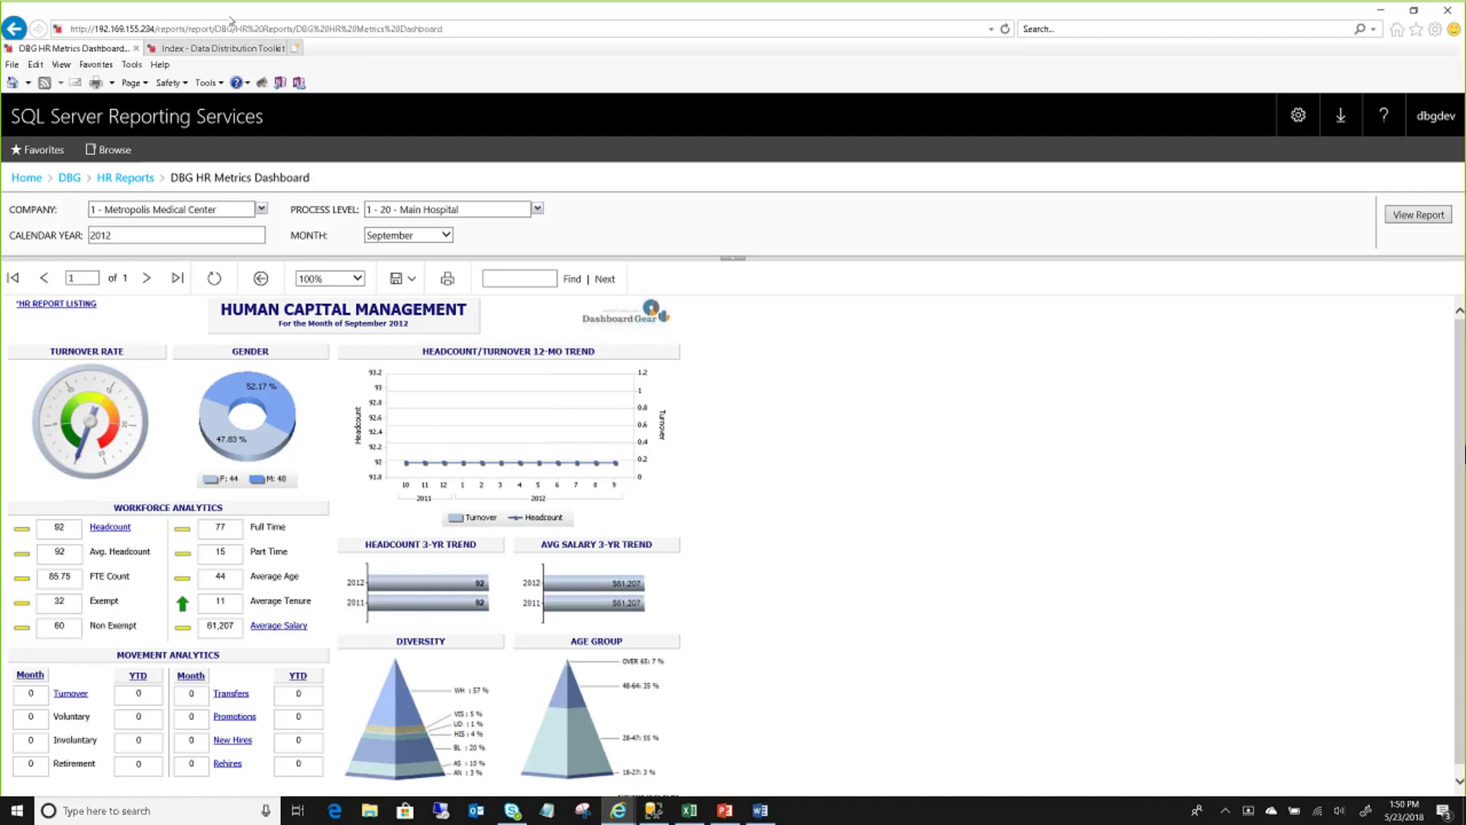
left_click(233, 28)
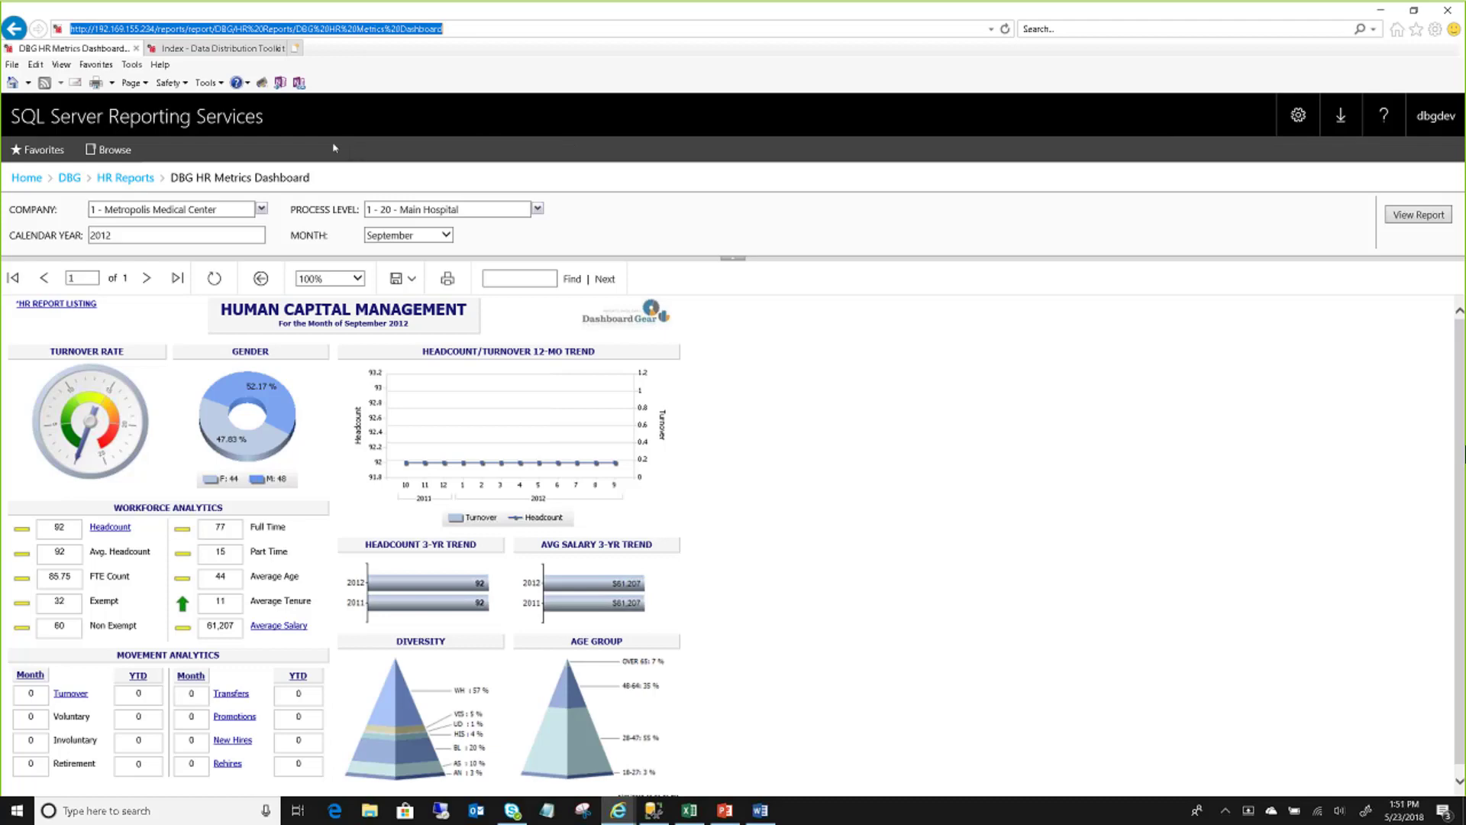
left_click(734, 261)
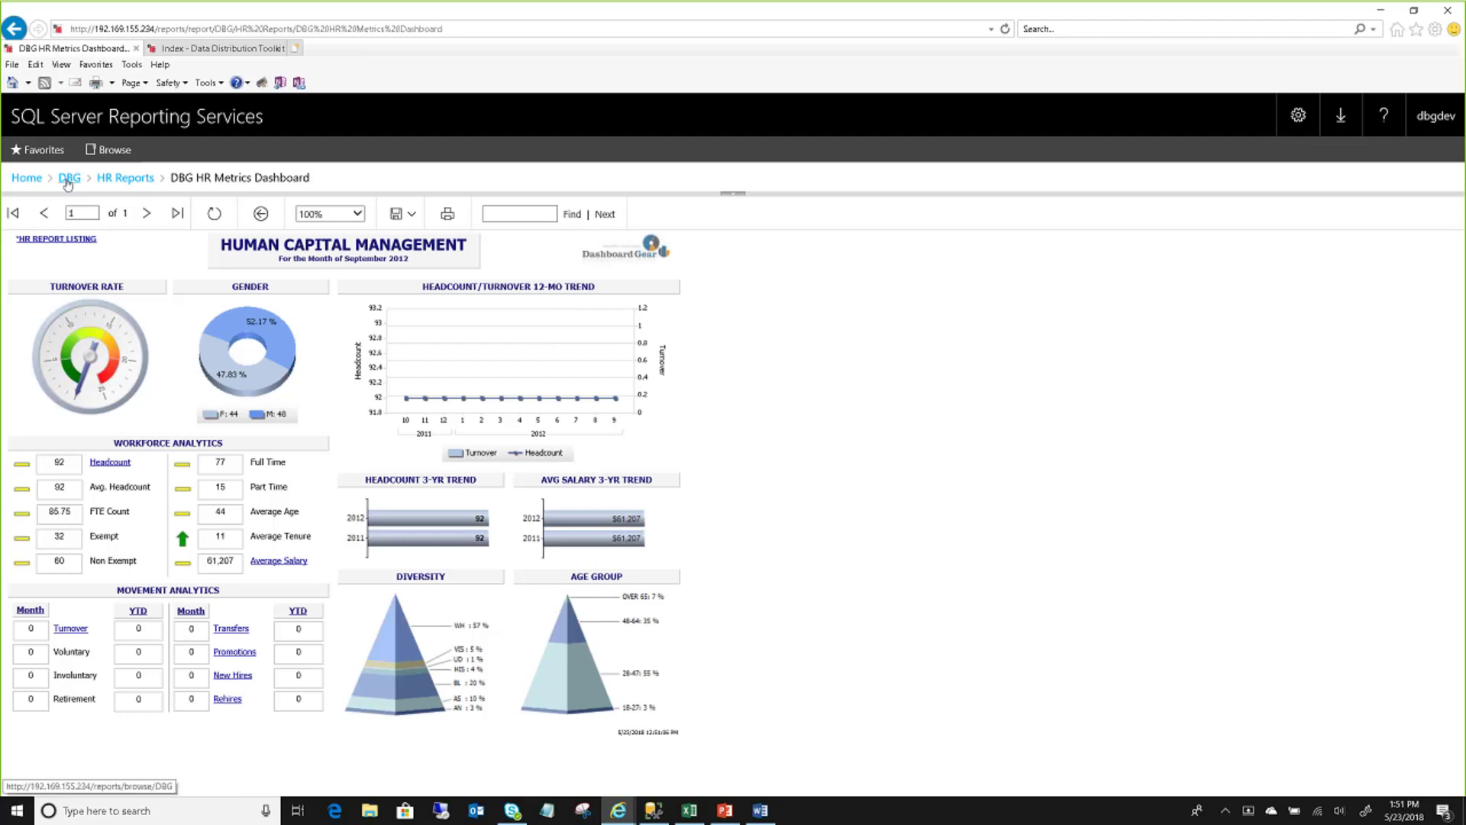
- View the User/Filter Mappings in the Data Distribution Toolkit and return to the DBG HR Metrics Dashboard
left_click(210, 49)
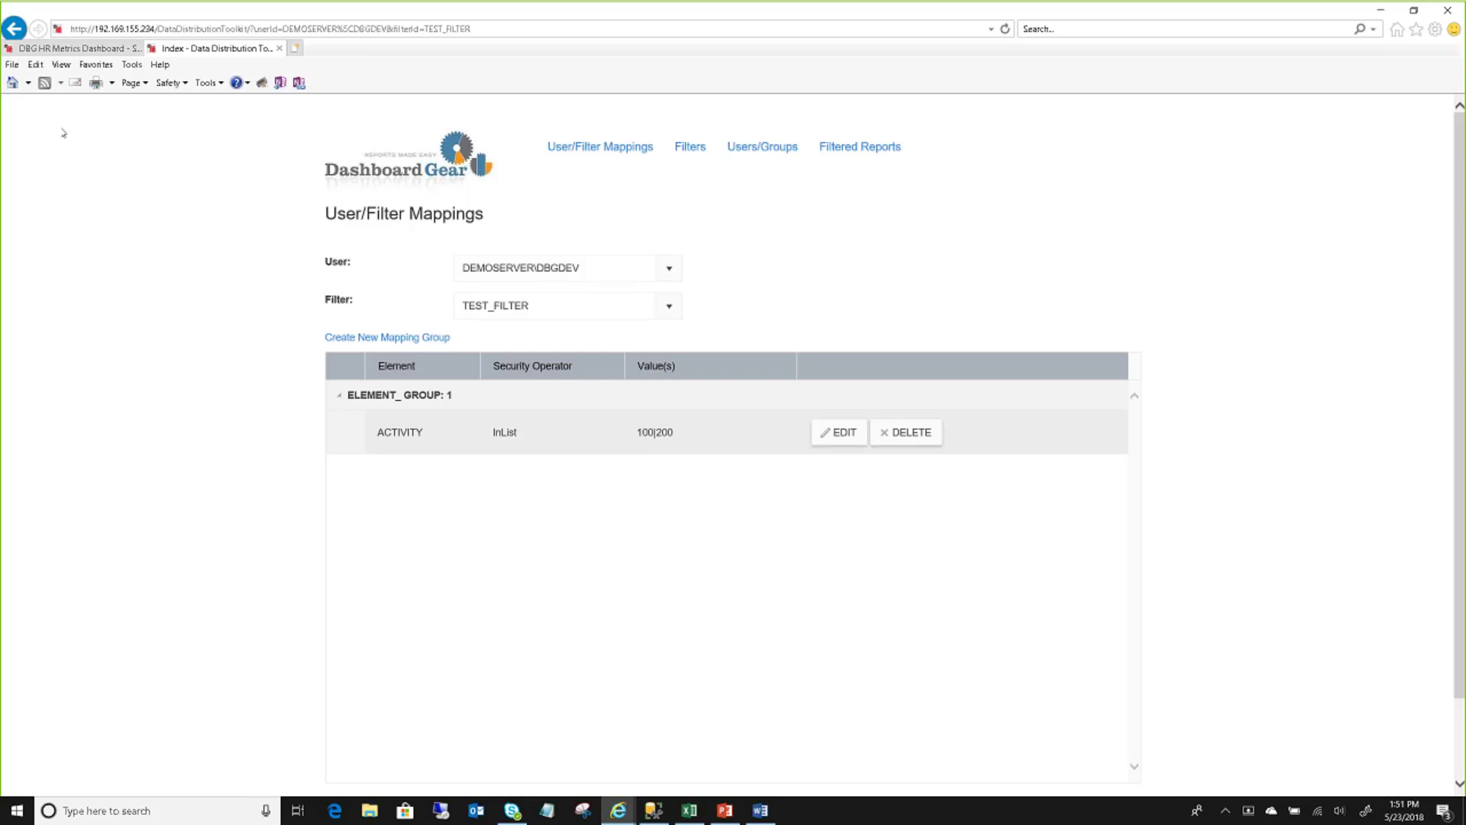
left_click(69, 50)
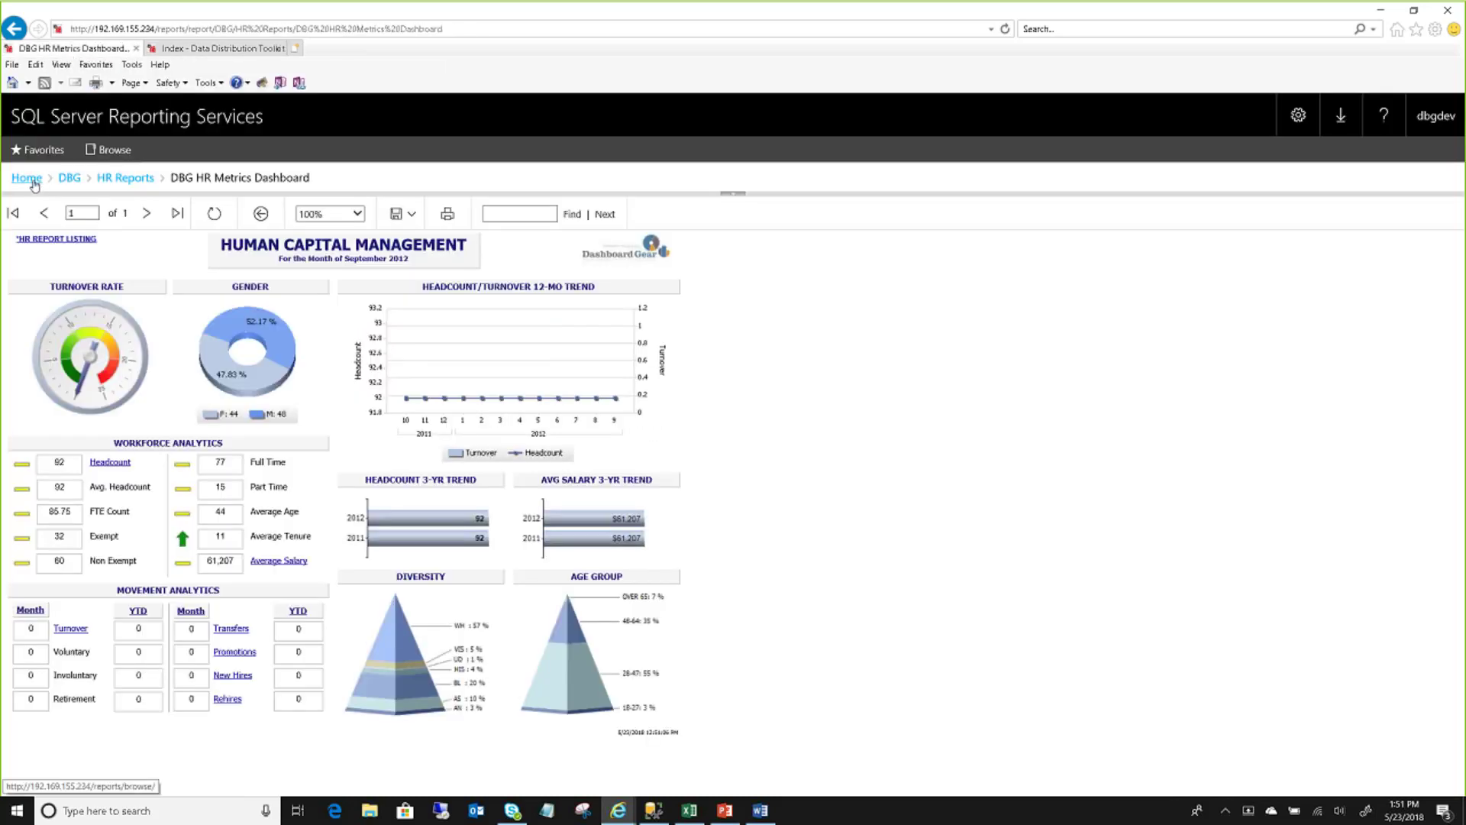
- Open the RBA report from the Report Distribution Toolkit Testing folder under Home
left_click(34, 183)
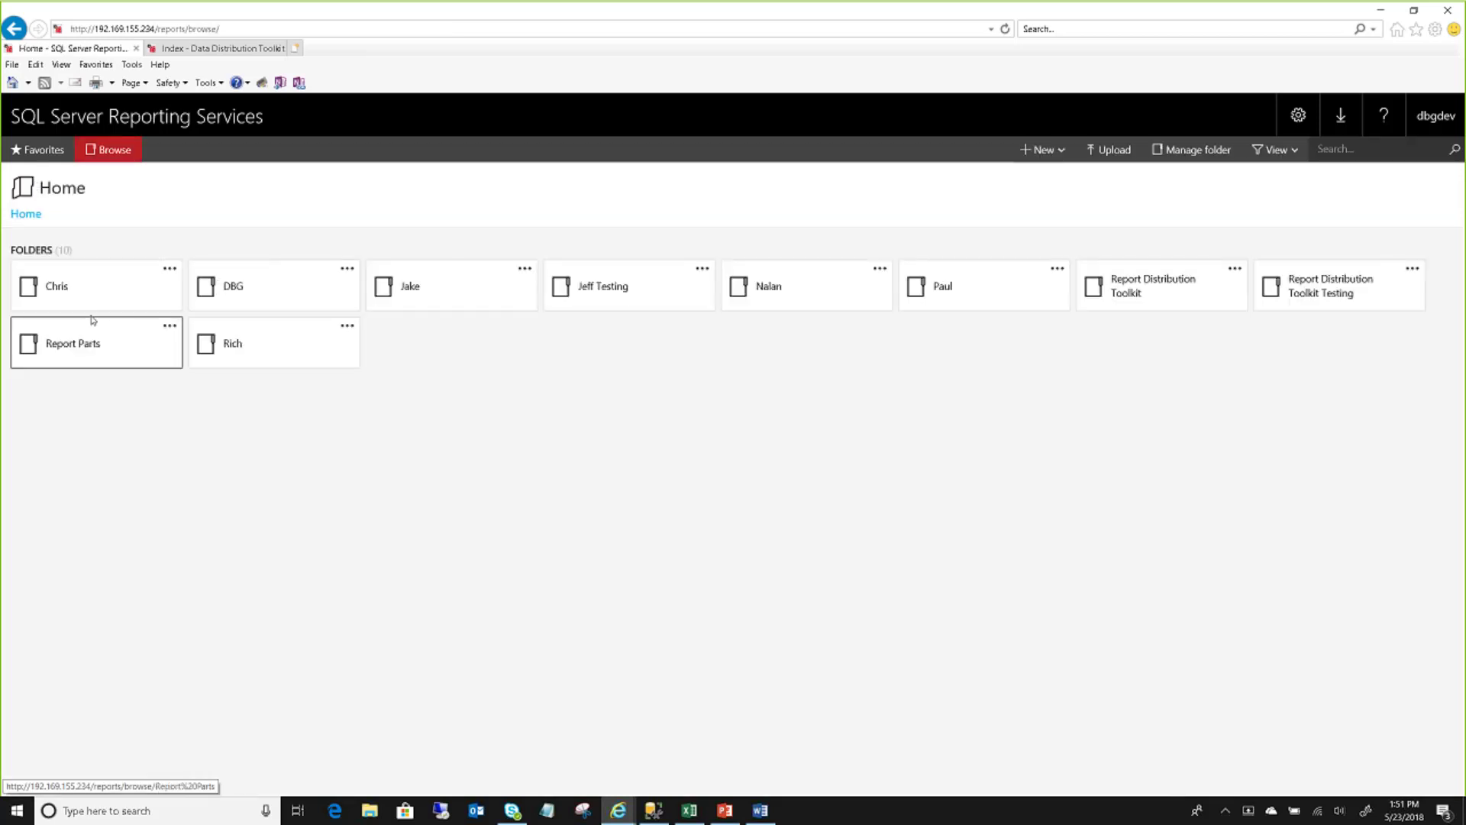
left_click(1340, 292)
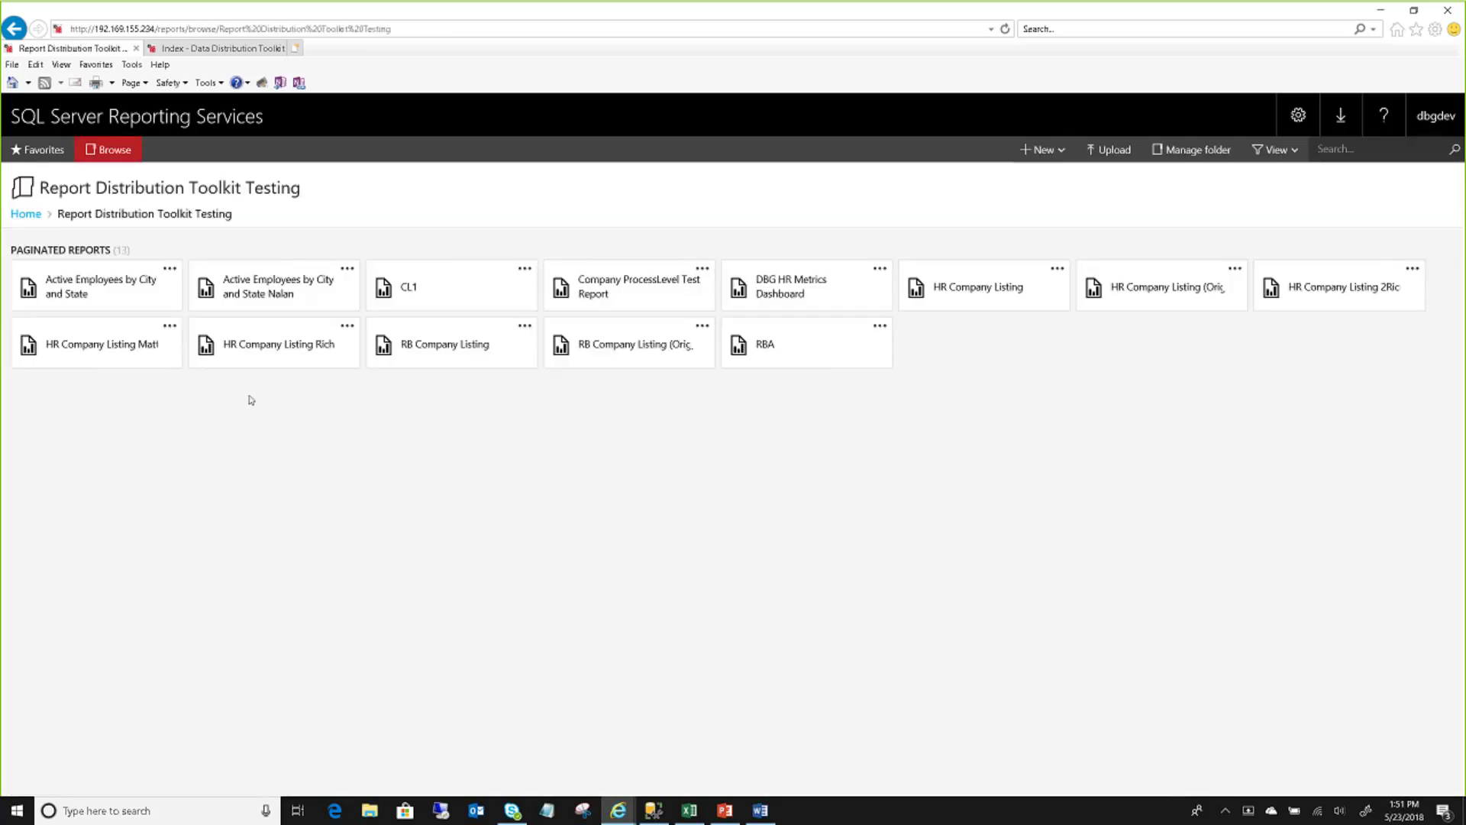
left_click(762, 348)
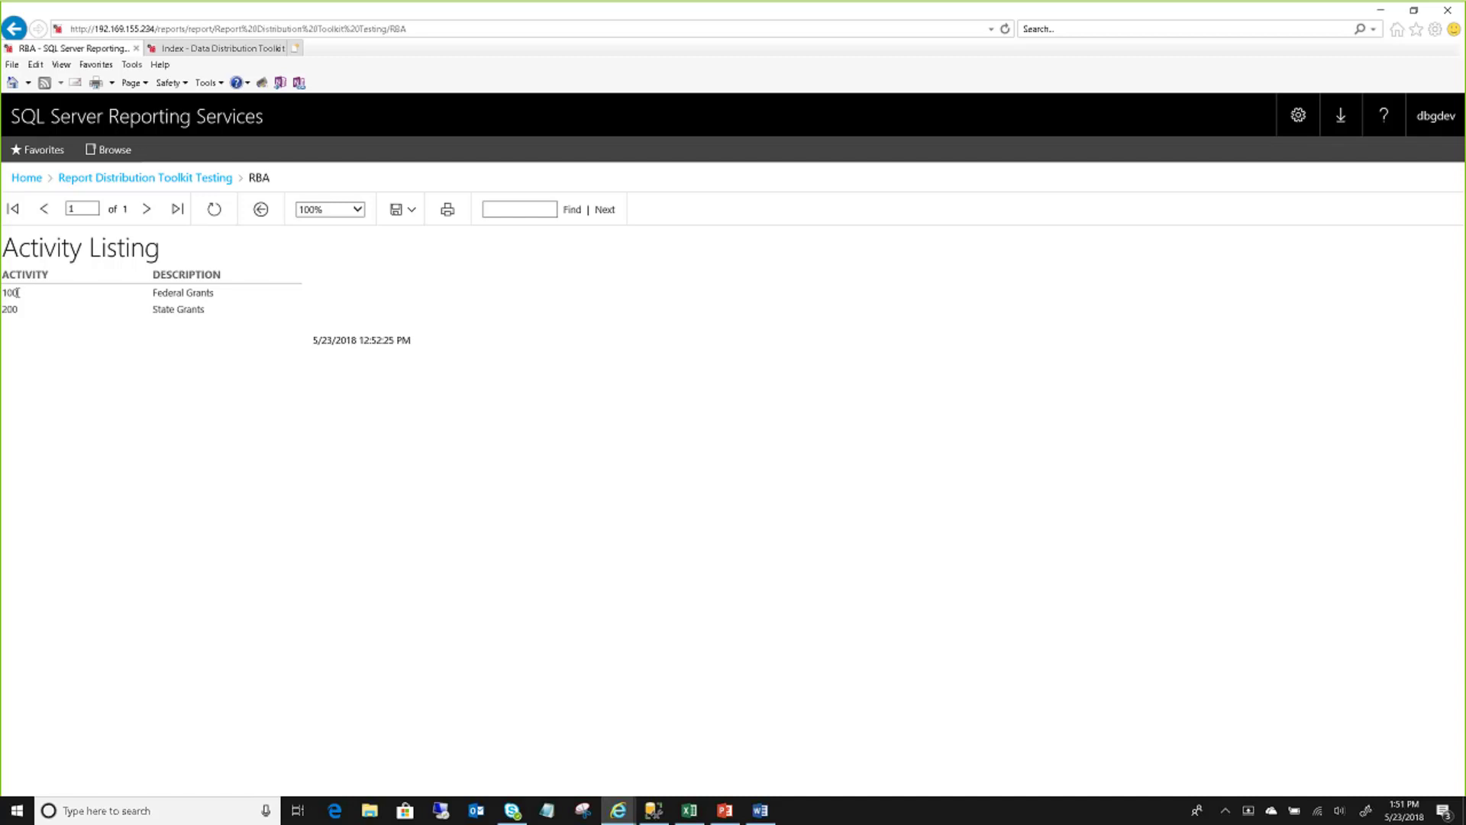
- In the Data Distribution Toolkit, set the ACTIVITY value of TEST_FILTER to 100 and save the mapping
left_click(217, 48)
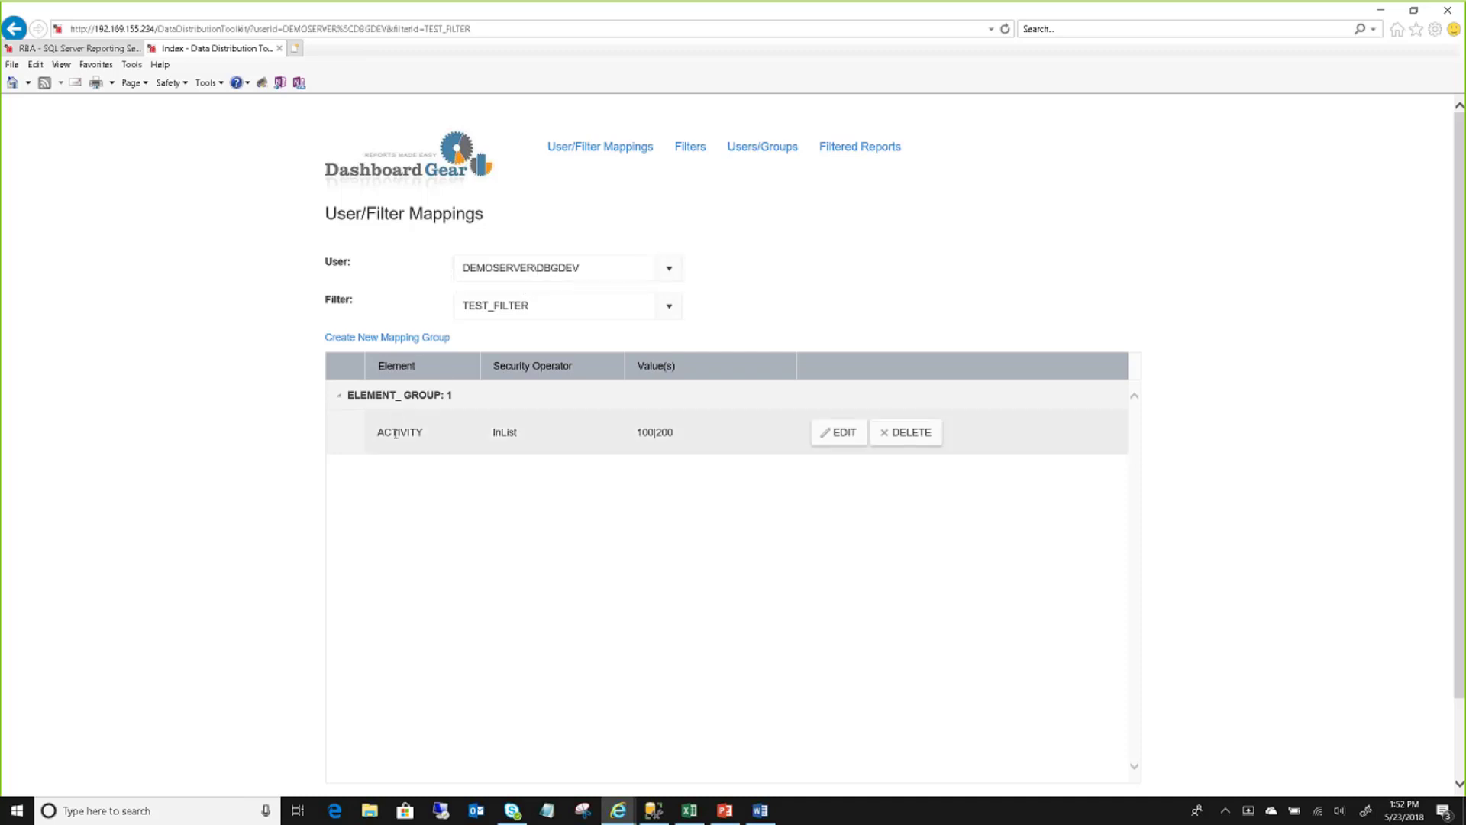
left_click(843, 432)
left_click(686, 437)
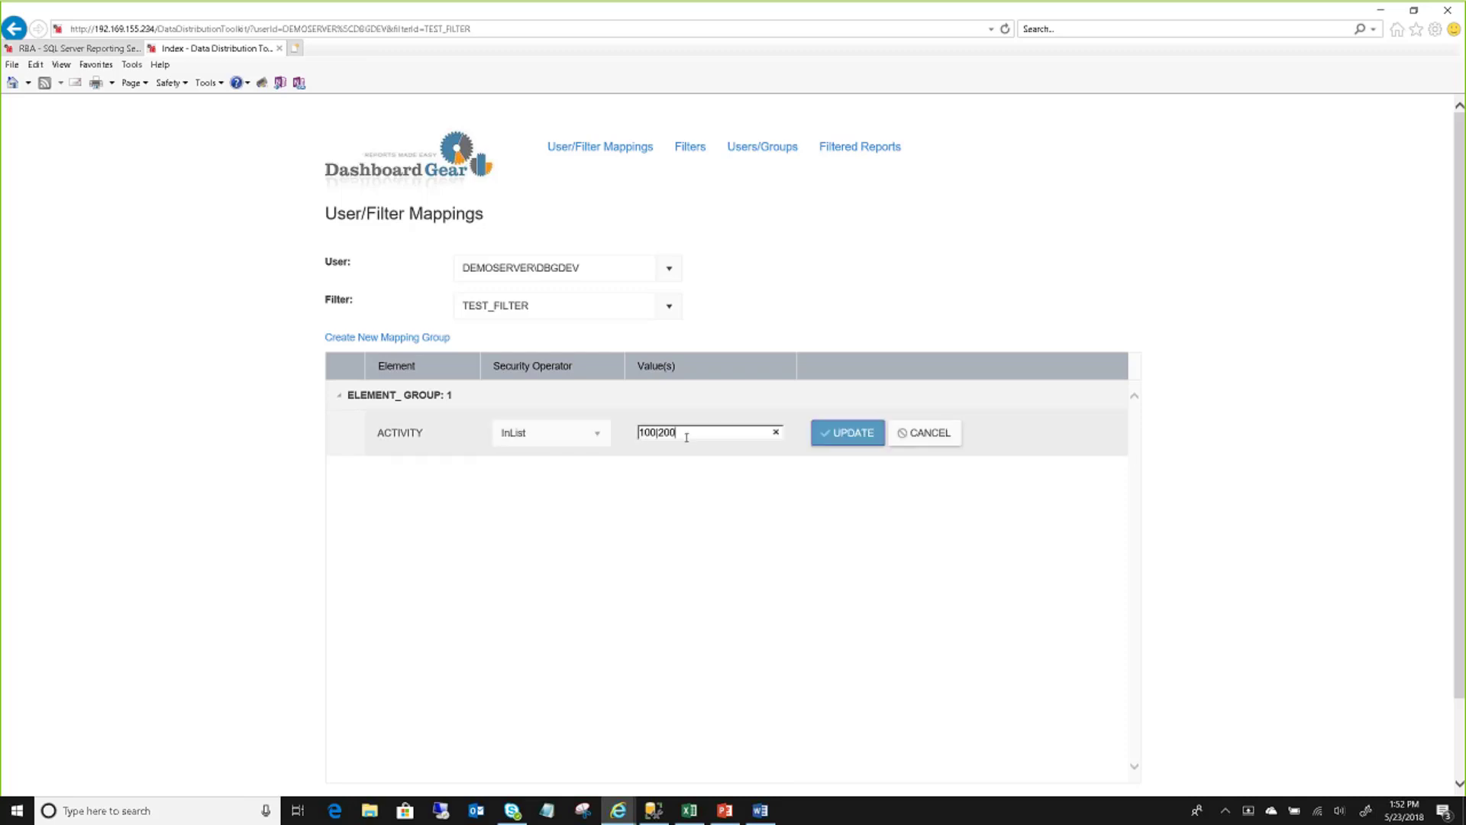
key("BackSpace")
key("BackSpace")
key("BackSpace")
key("BackSpace")
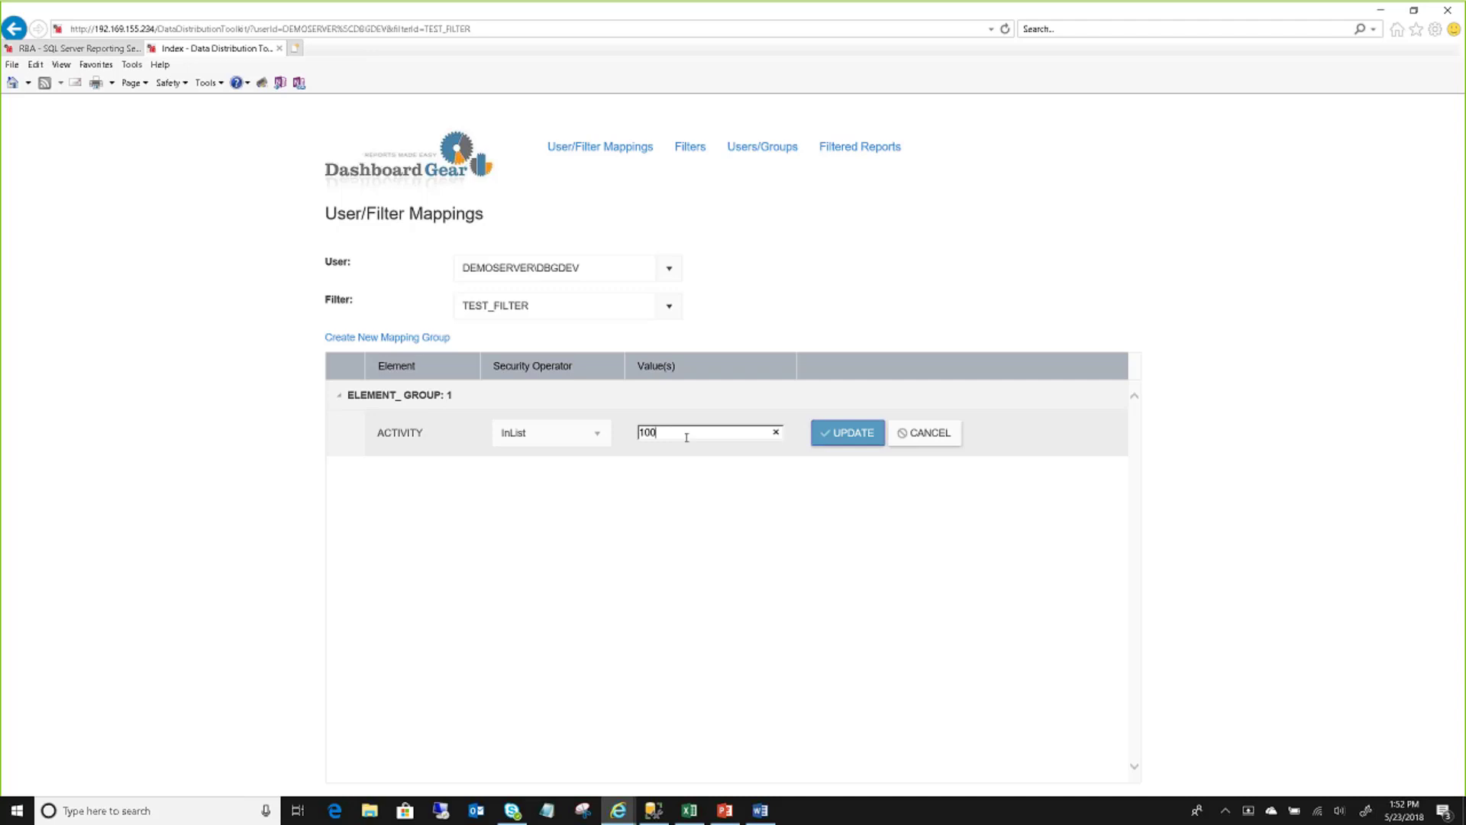
left_click(843, 441)
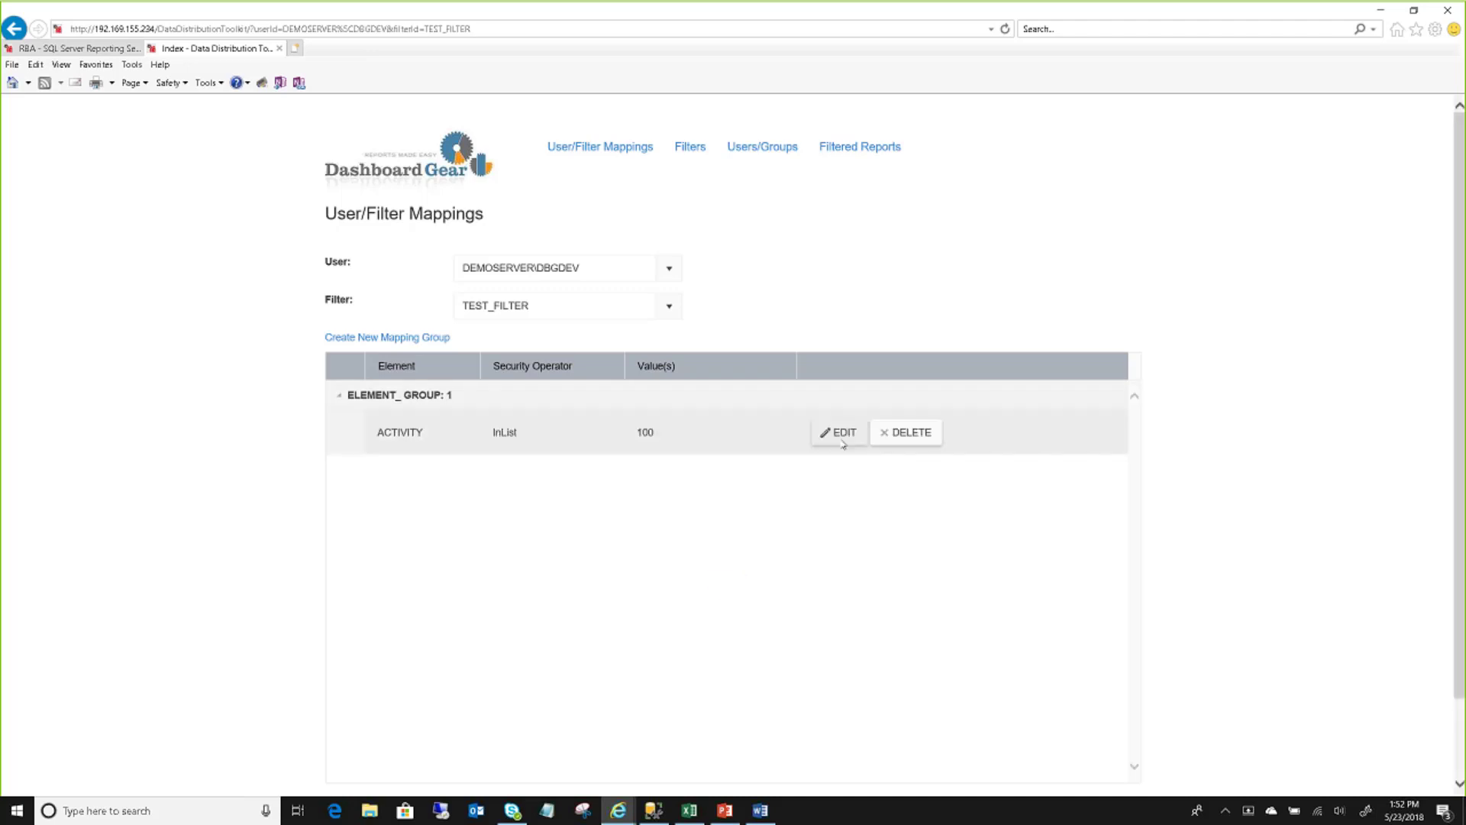
- Return to Reporting Services and reopen the RBA report from its folder to check the filtered activity listing
left_click(92, 48)
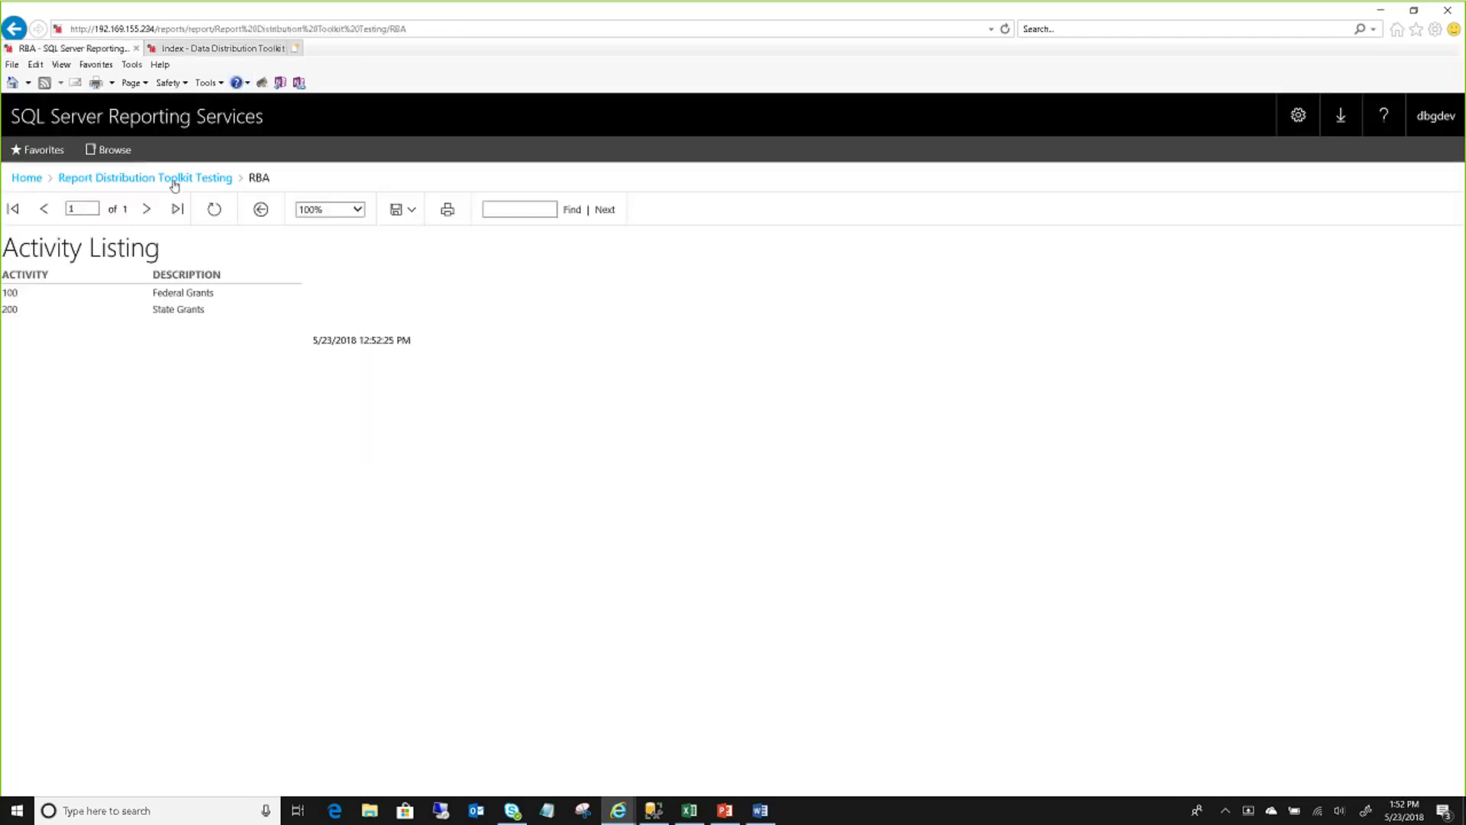
left_click(174, 180)
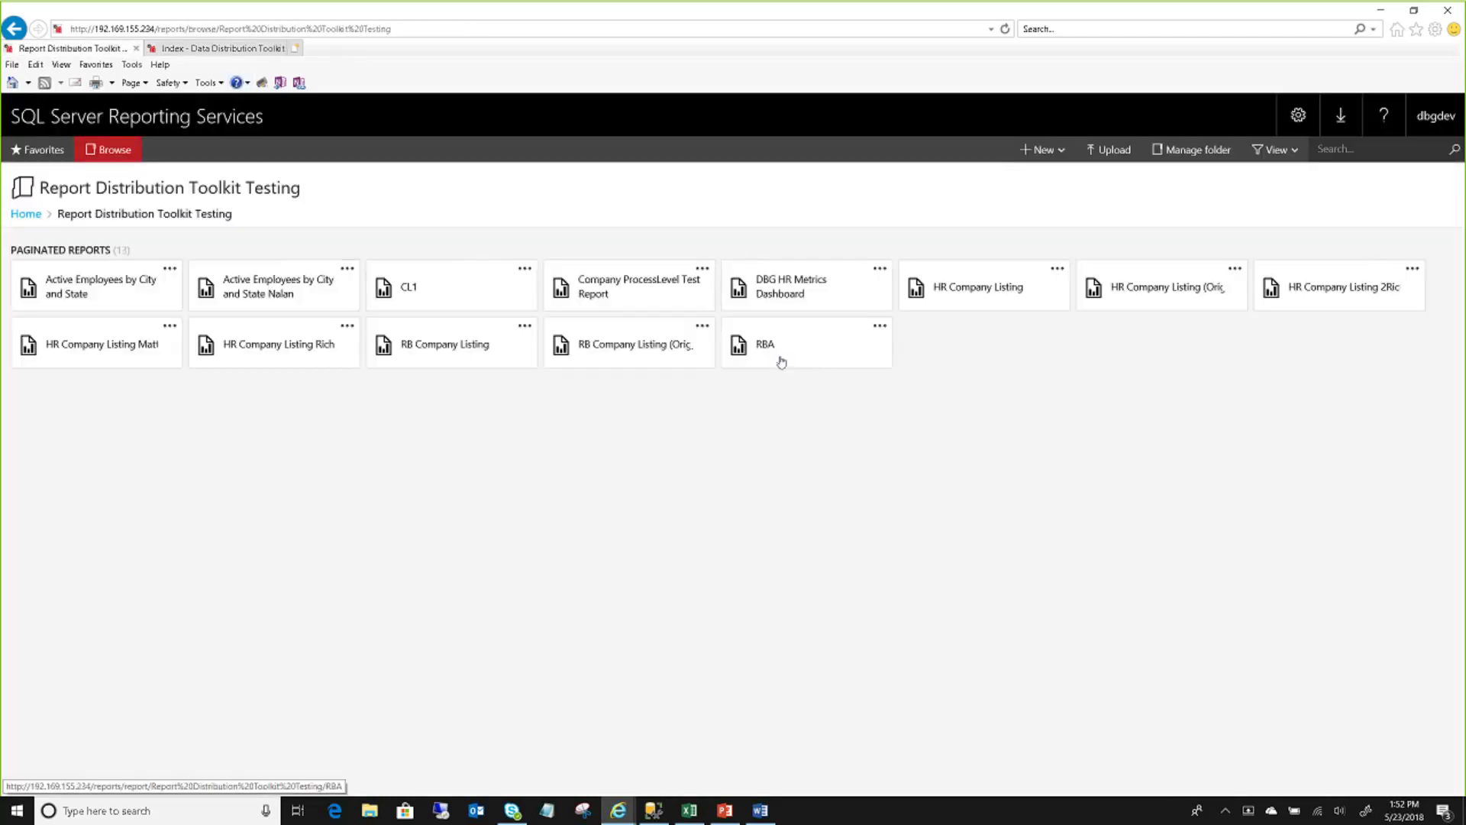
left_click(781, 361)
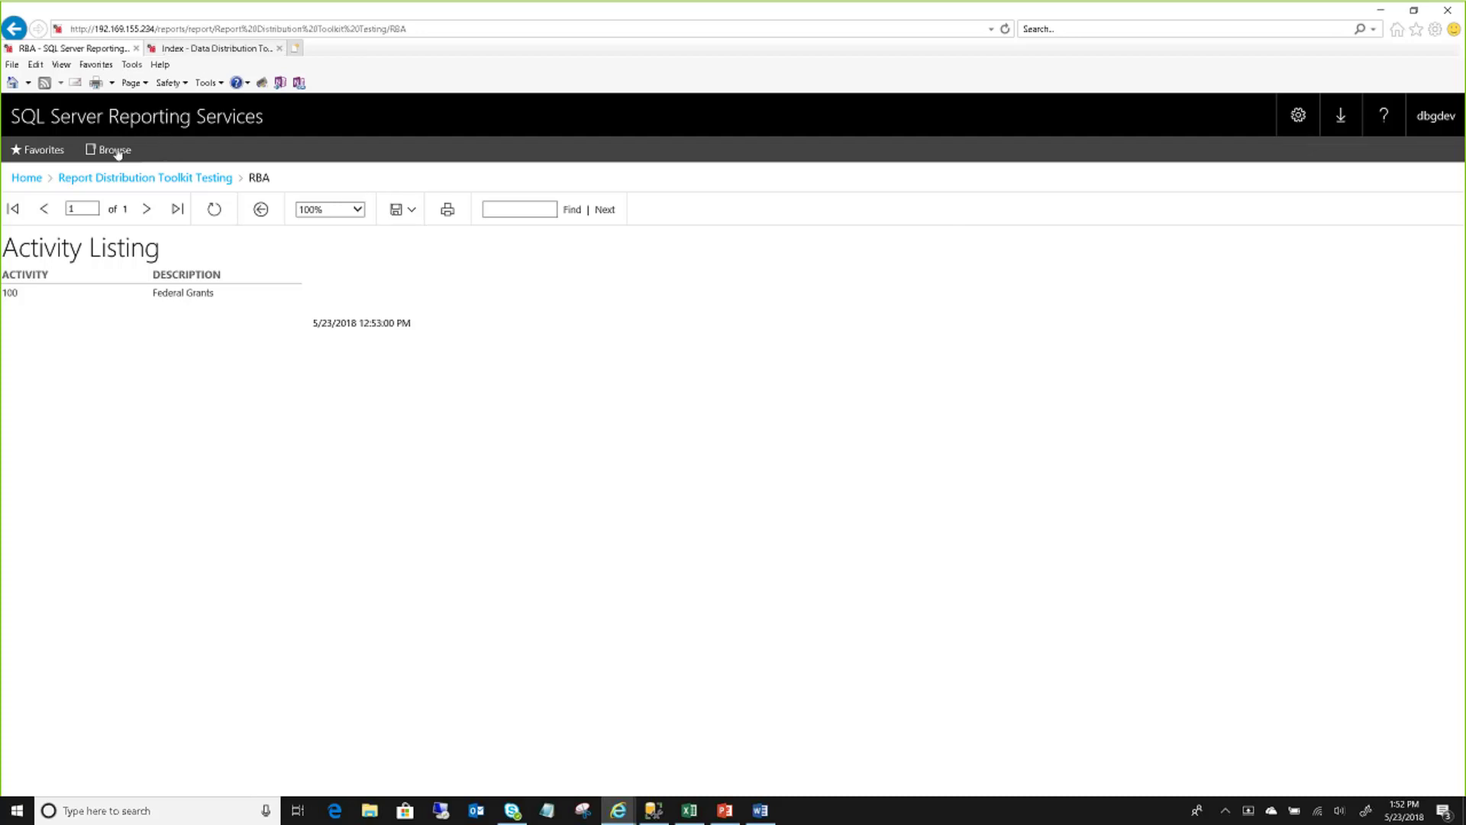
- Open the DBG HR Metrics Dashboard from the DBG HR Reports folder and collapse its parameter area
left_click(32, 183)
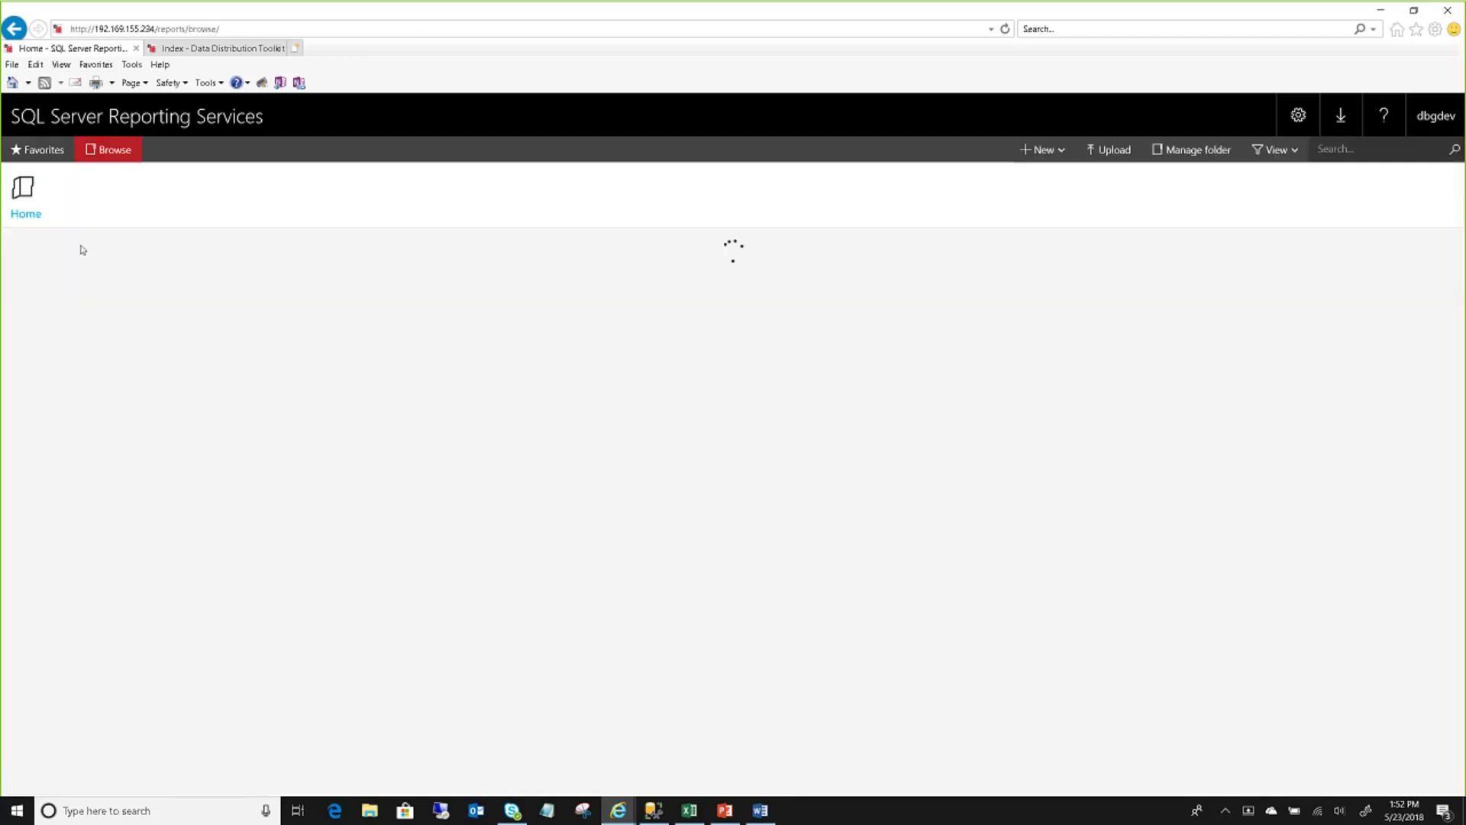
left_click(256, 289)
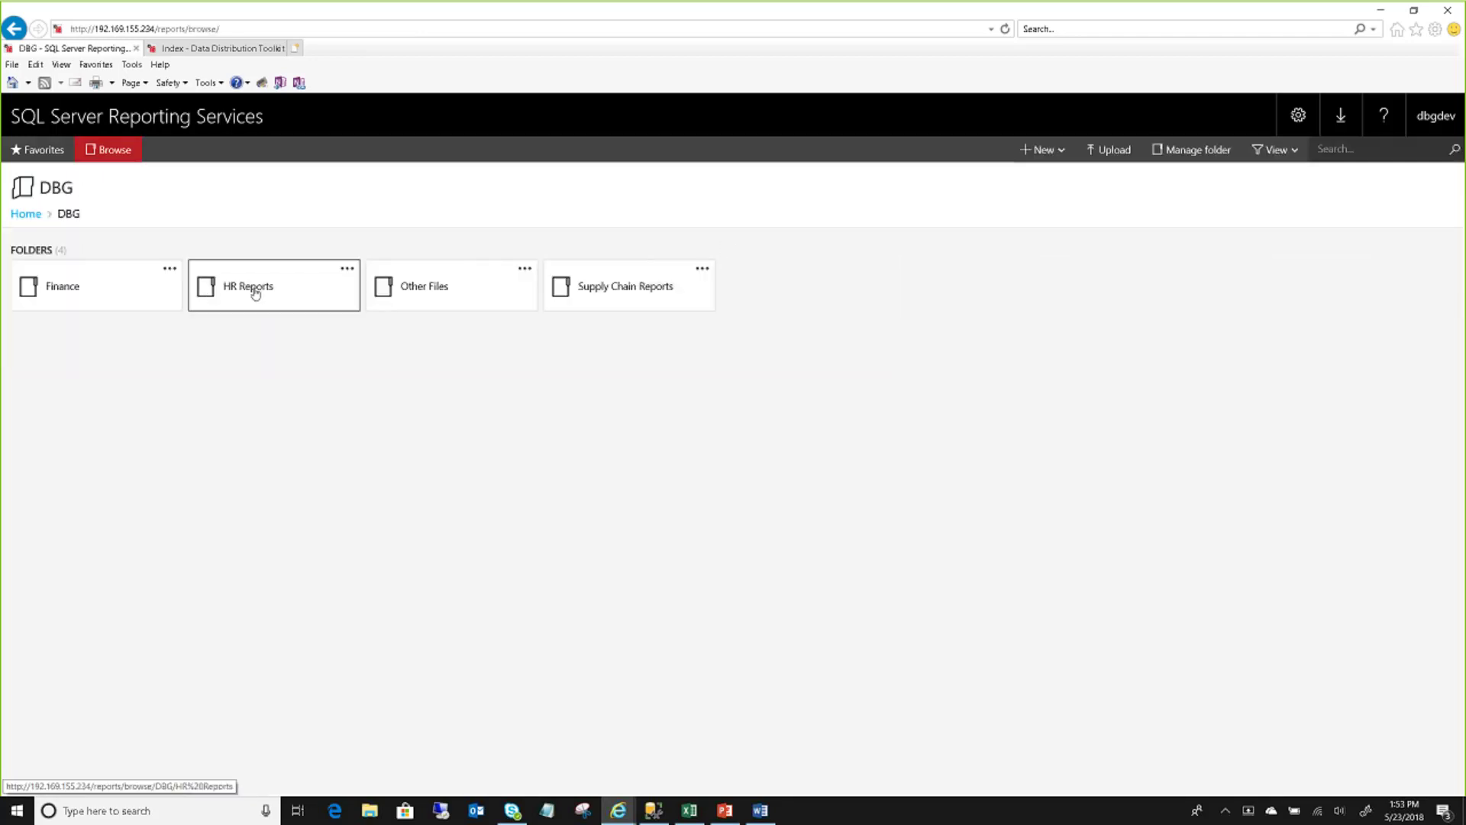
left_click(255, 291)
left_click(256, 359)
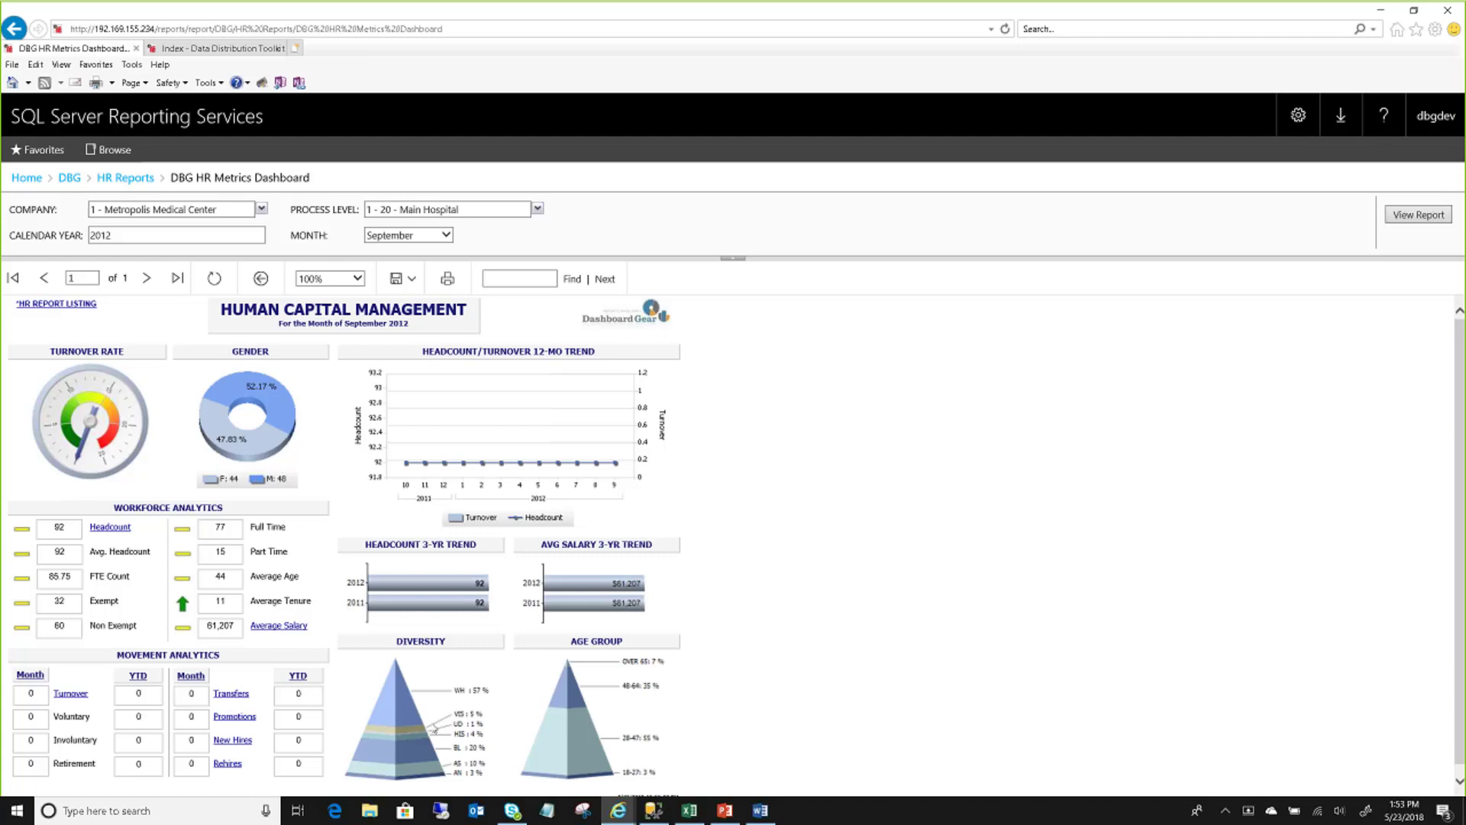
left_click(731, 260)
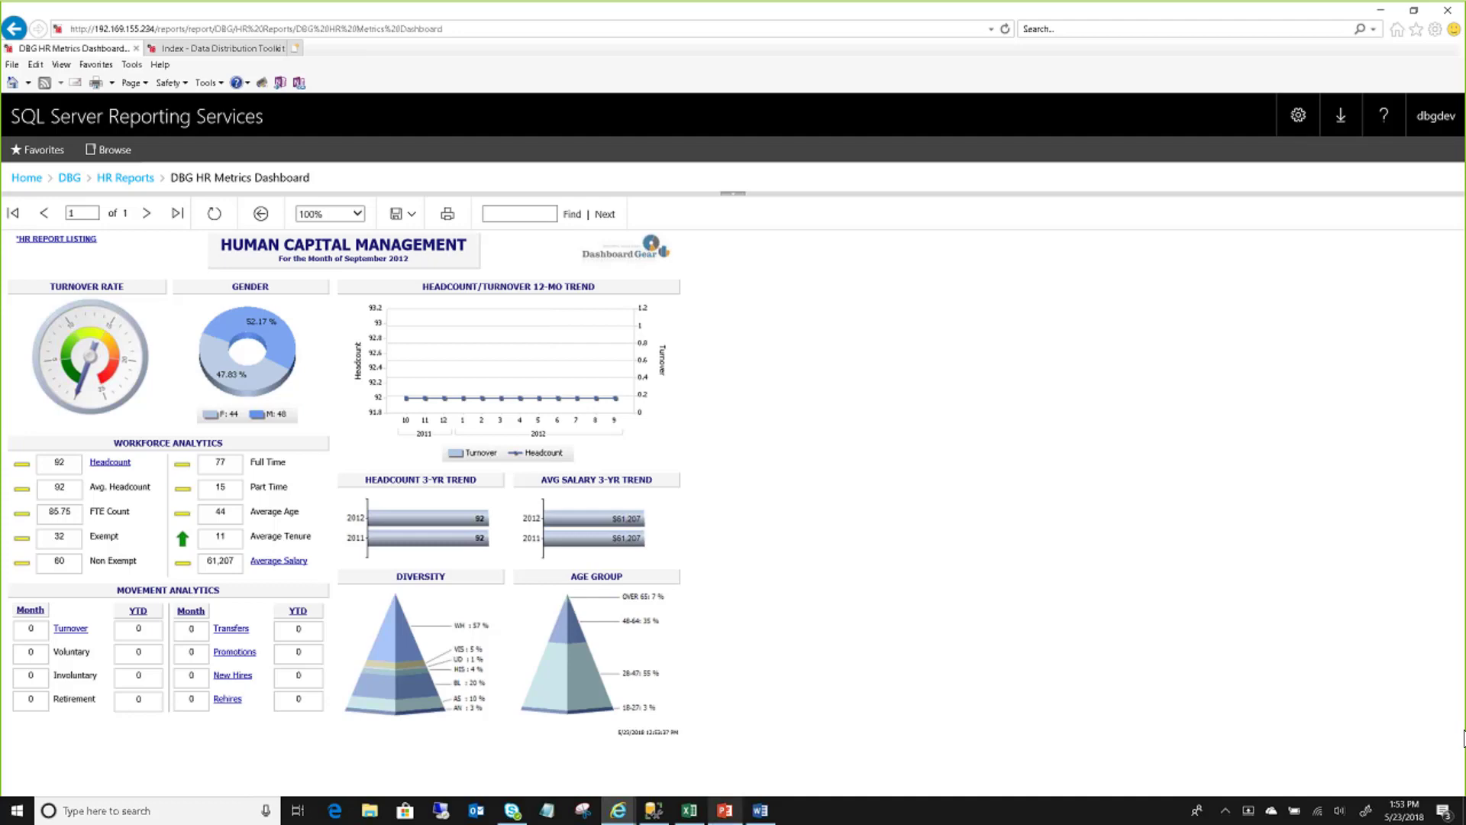
- View the query results in SQL Server Management Studio and the Data Distribution Toolkit mappings, then return to the HR metrics dashboard
left_click(653, 812)
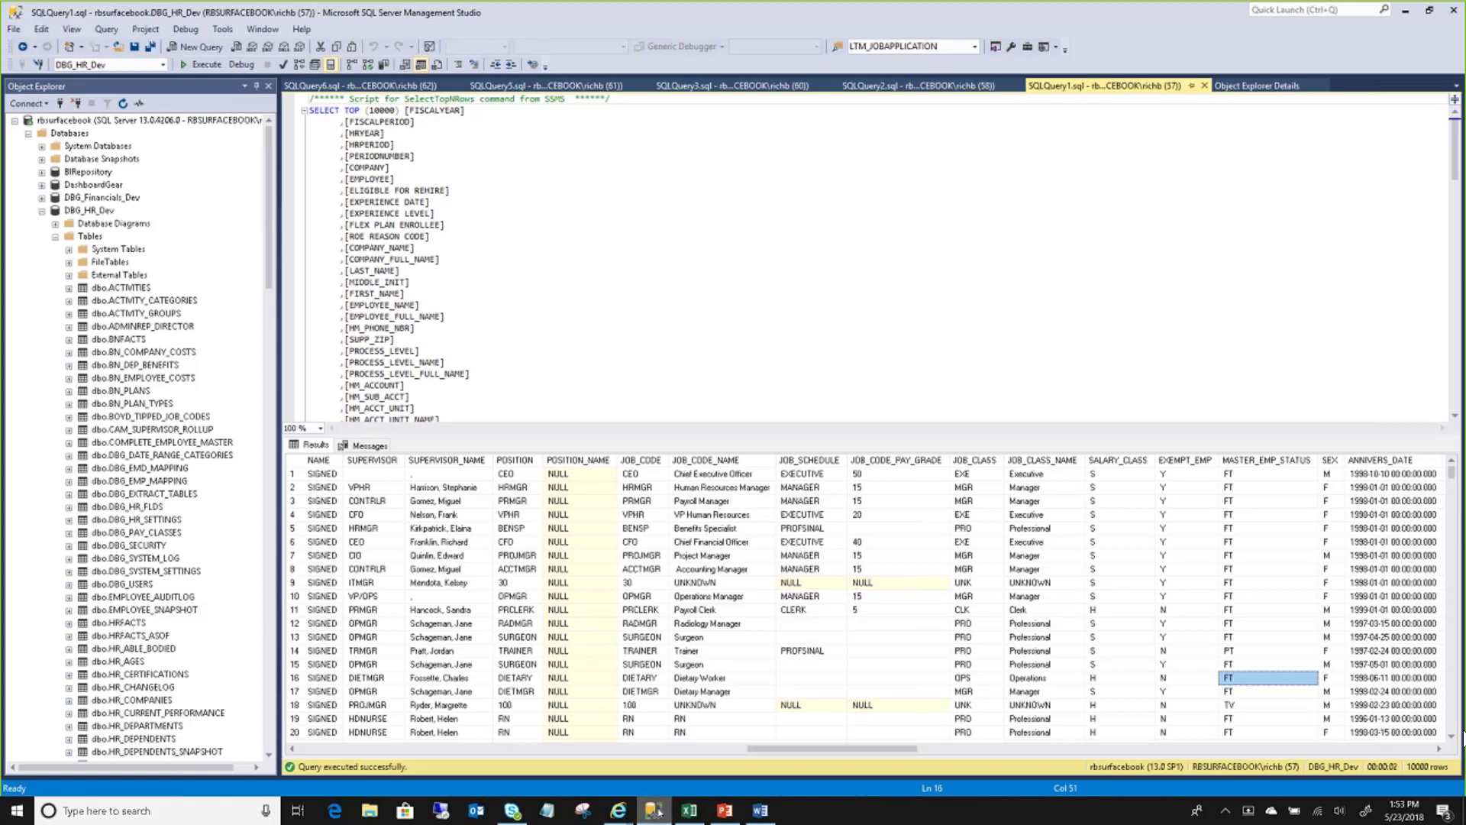
left_click(619, 809)
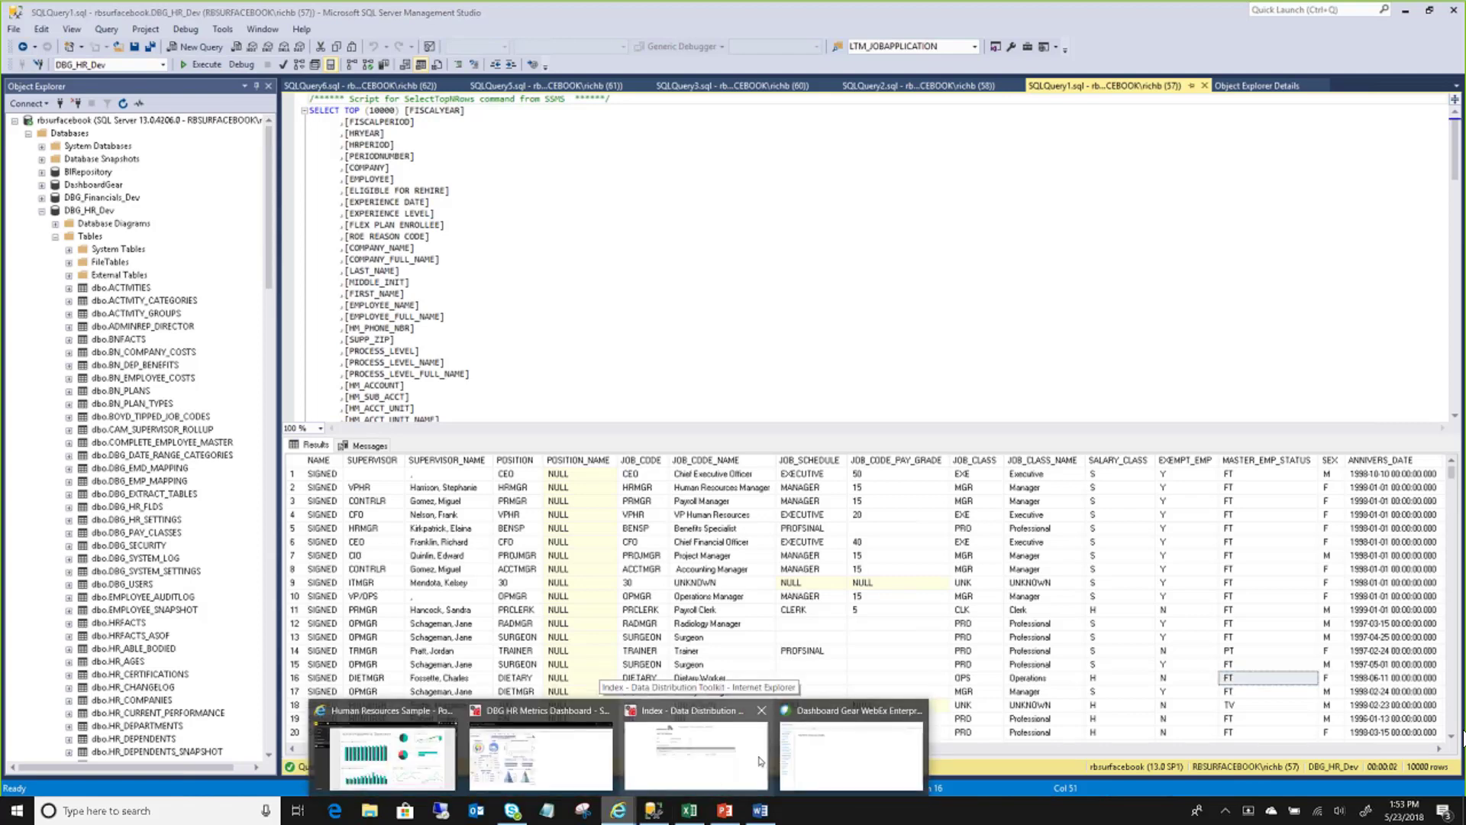
left_click(759, 761)
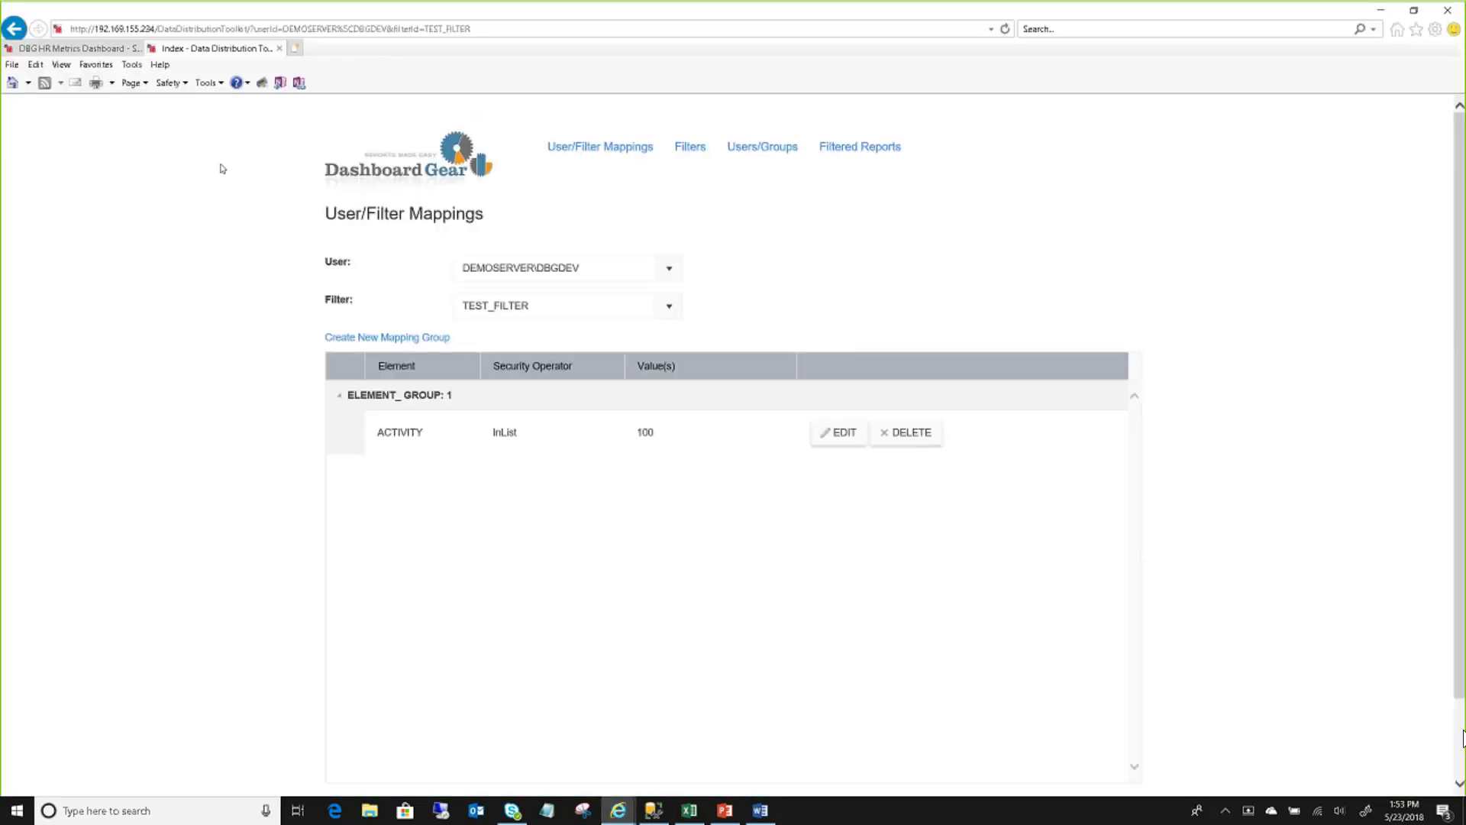
left_click(86, 48)
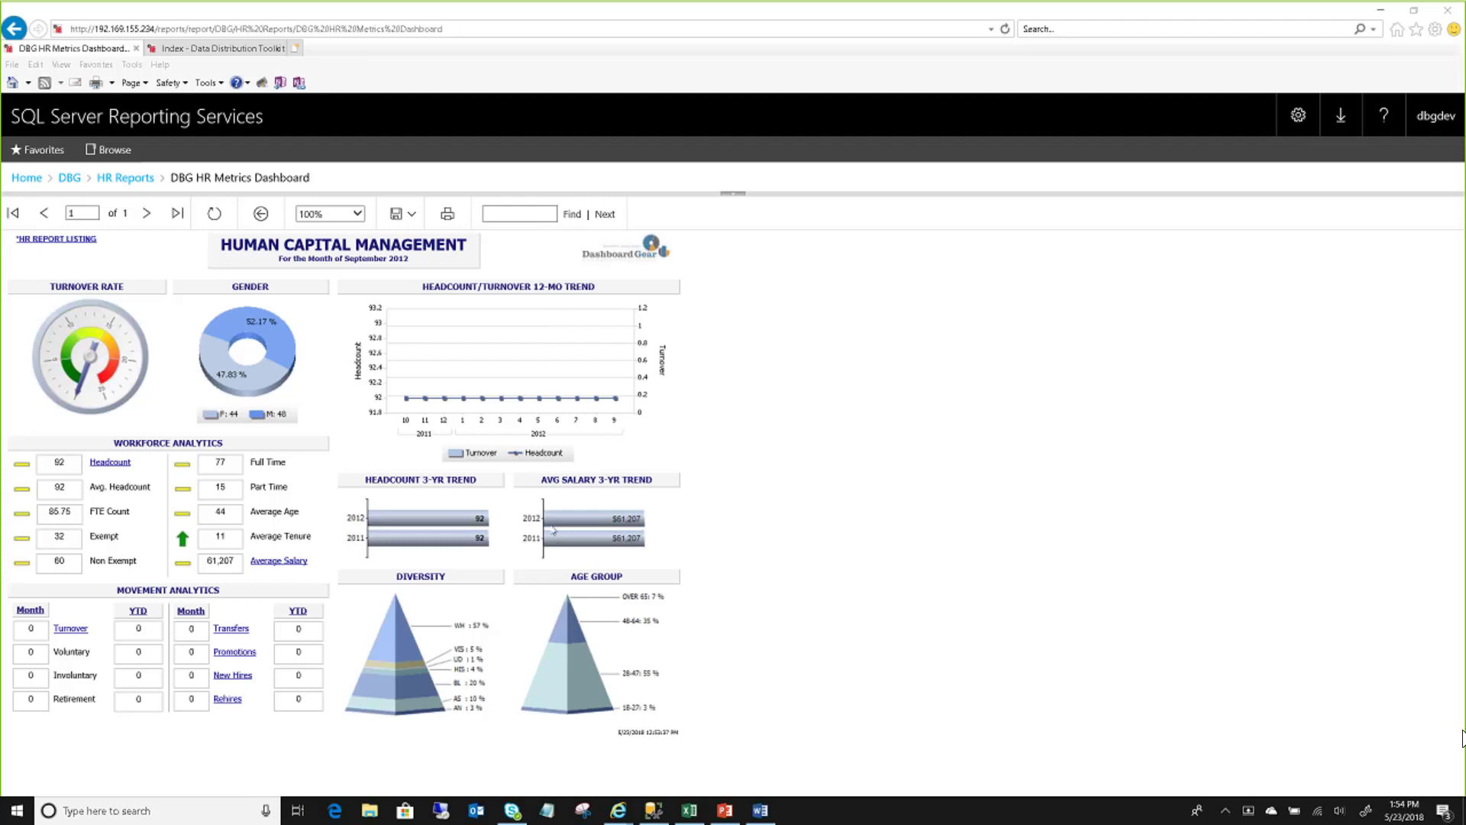
- Switch to the HR Analytics presentation in PowerPoint and view the Workforce Analytics and Contacts slides
left_click(727, 817)
scroll(191, 550, "down", 5)
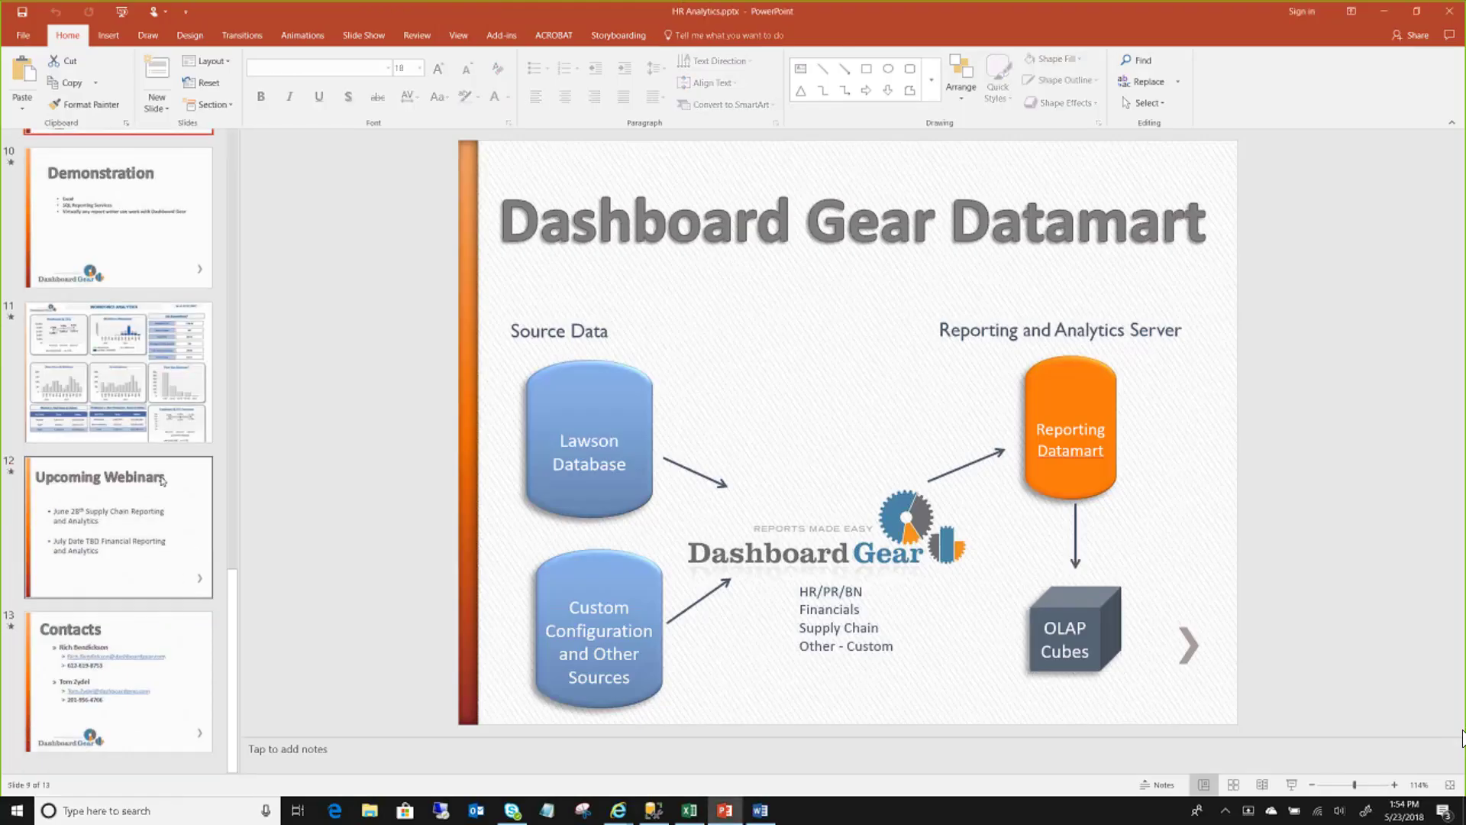
left_click(156, 405)
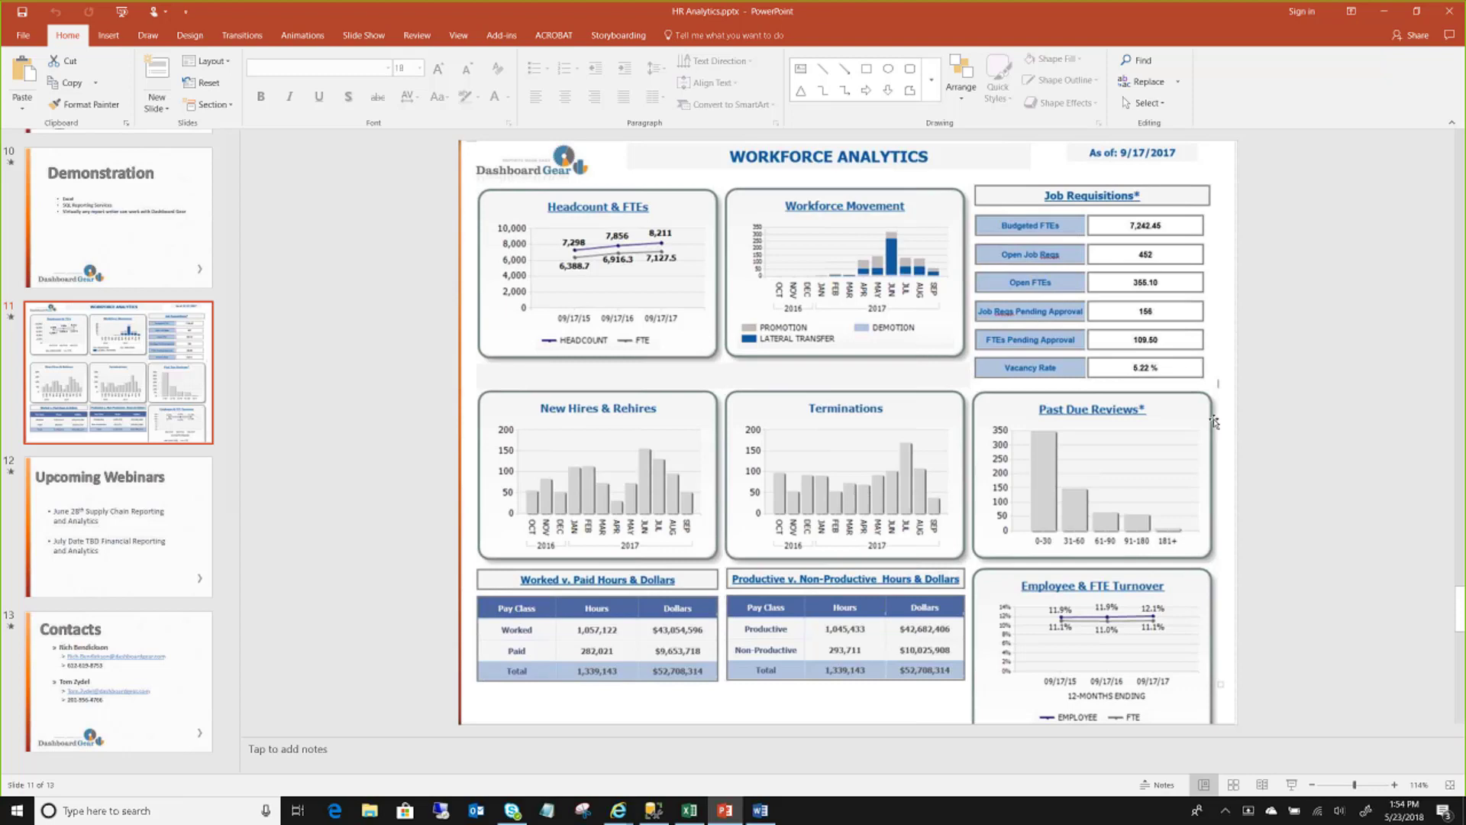
left_click(164, 660)
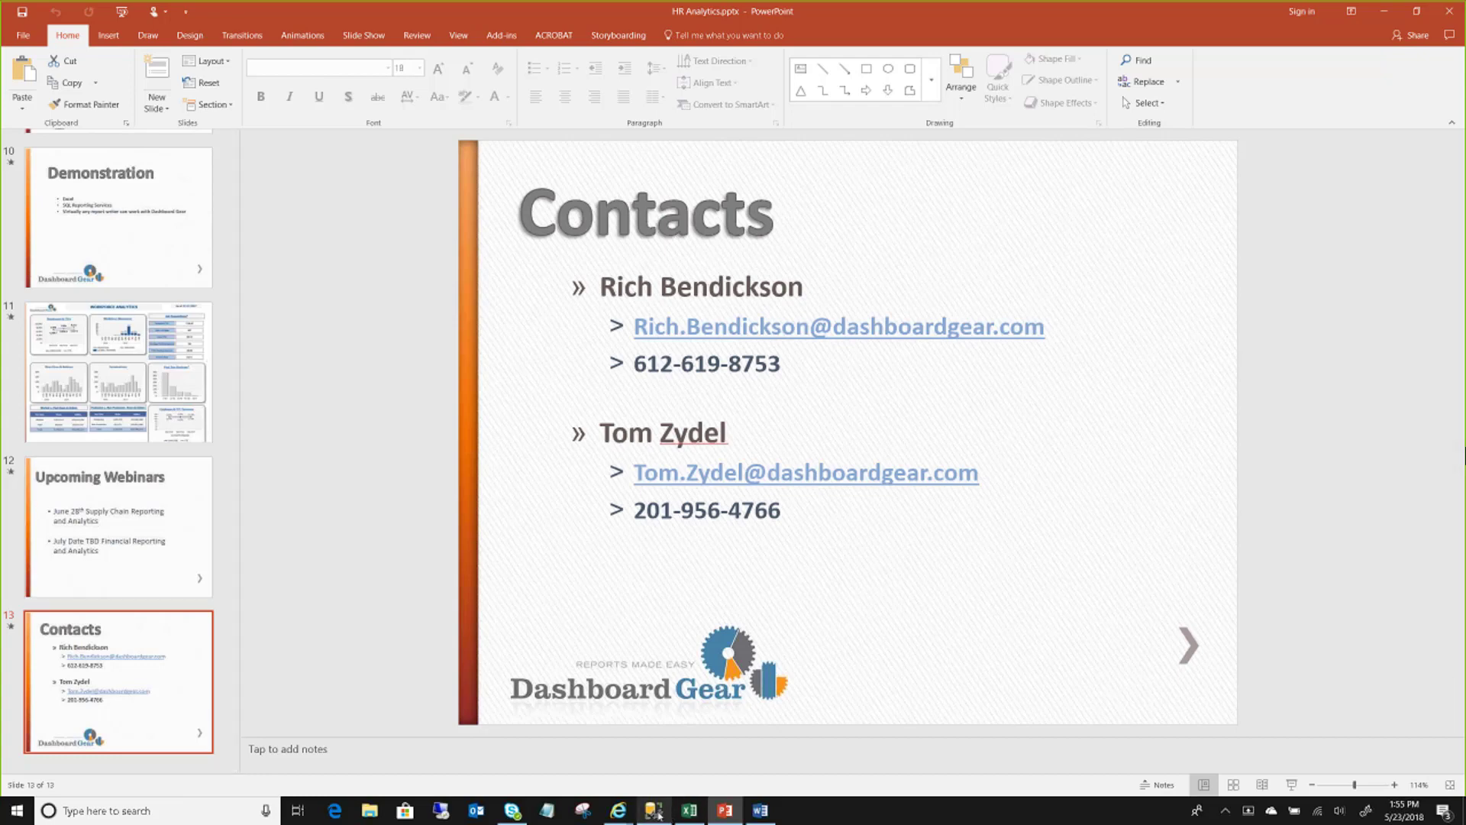
- Switch back to Reporting Services and start a new paginated report from the Home folder, allowing Report Builder to open
mouse_move(658, 814)
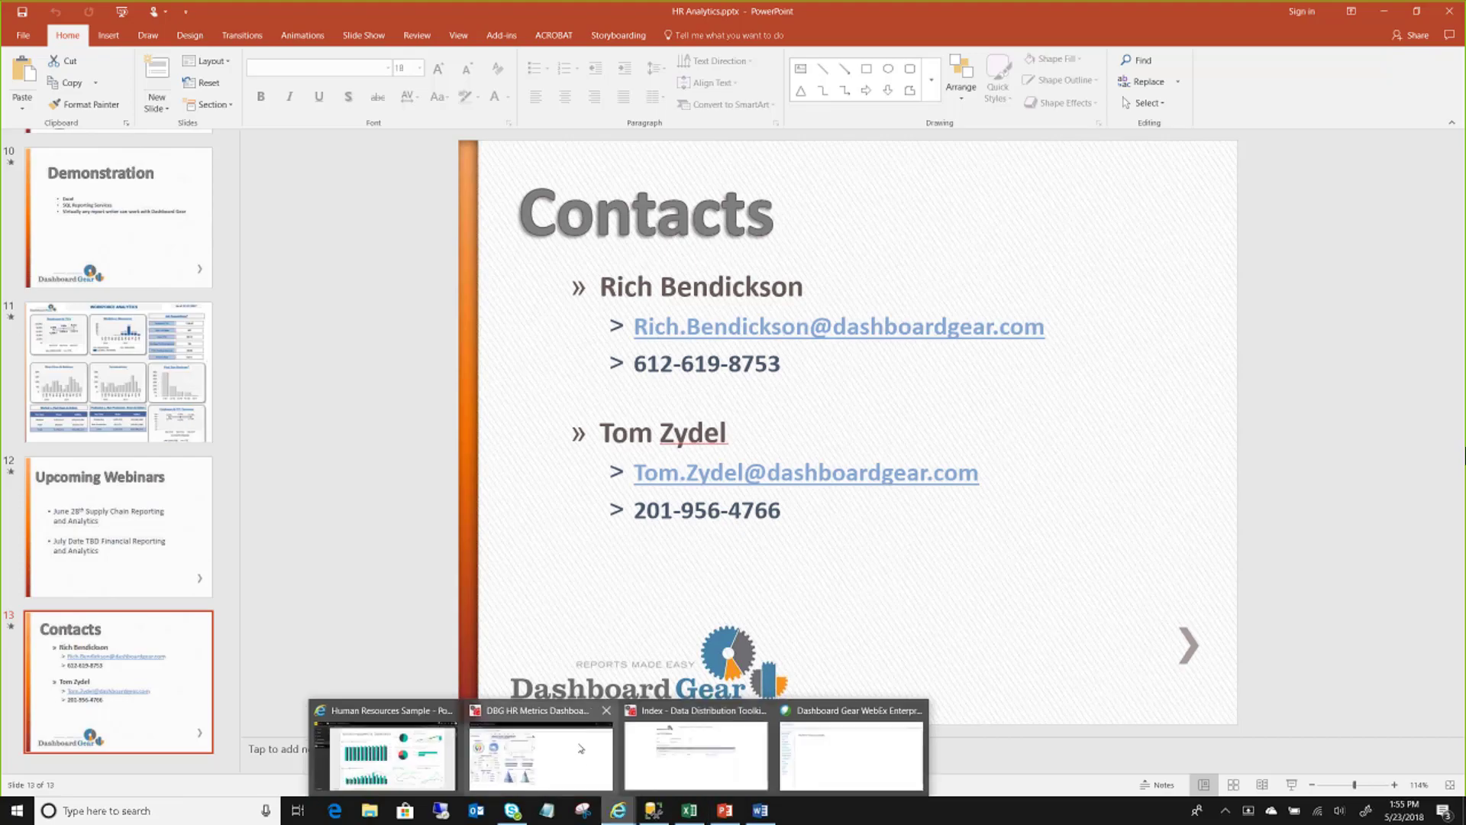
left_click(537, 746)
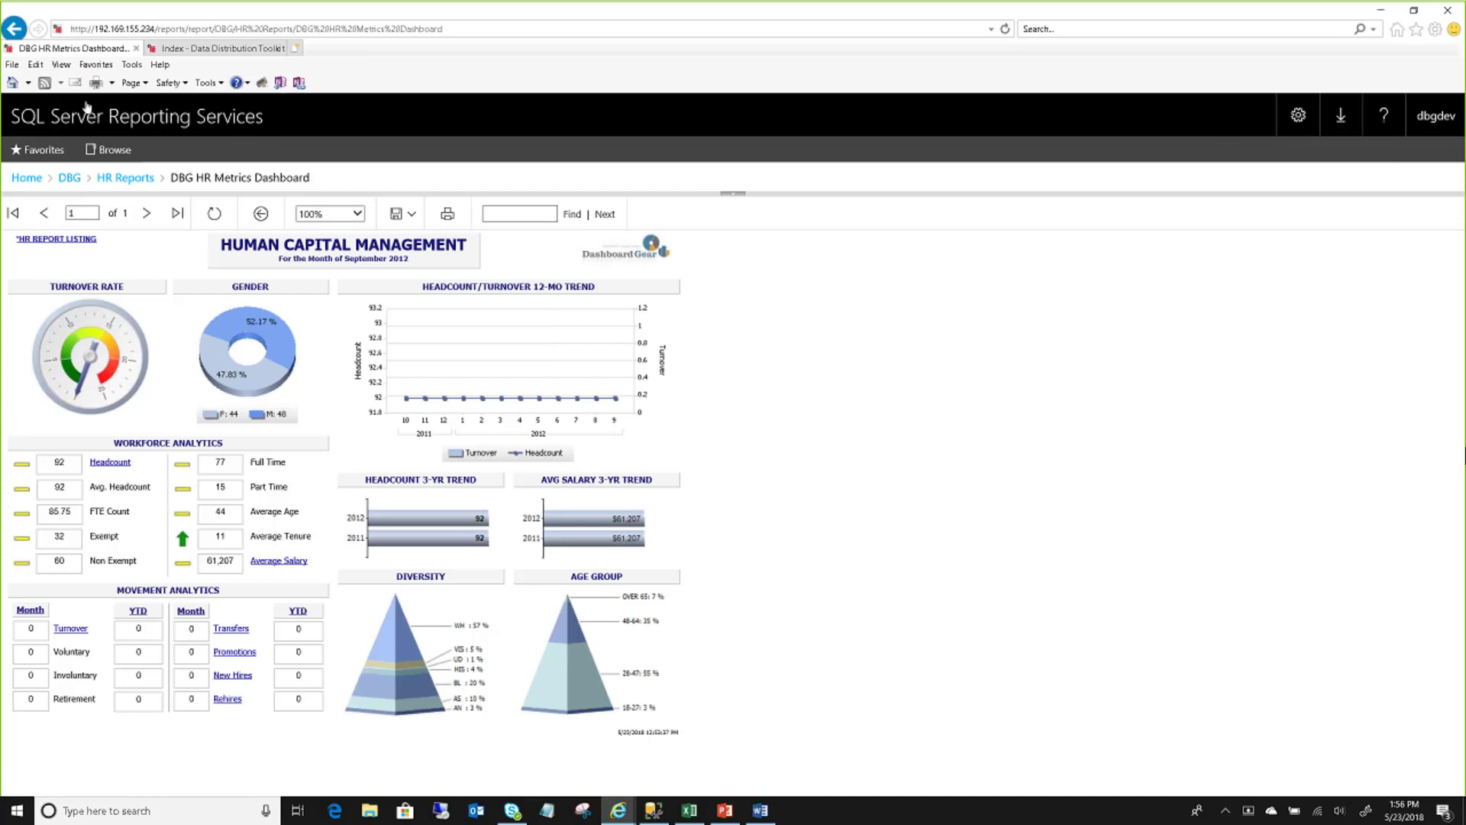
left_click(1292, 120)
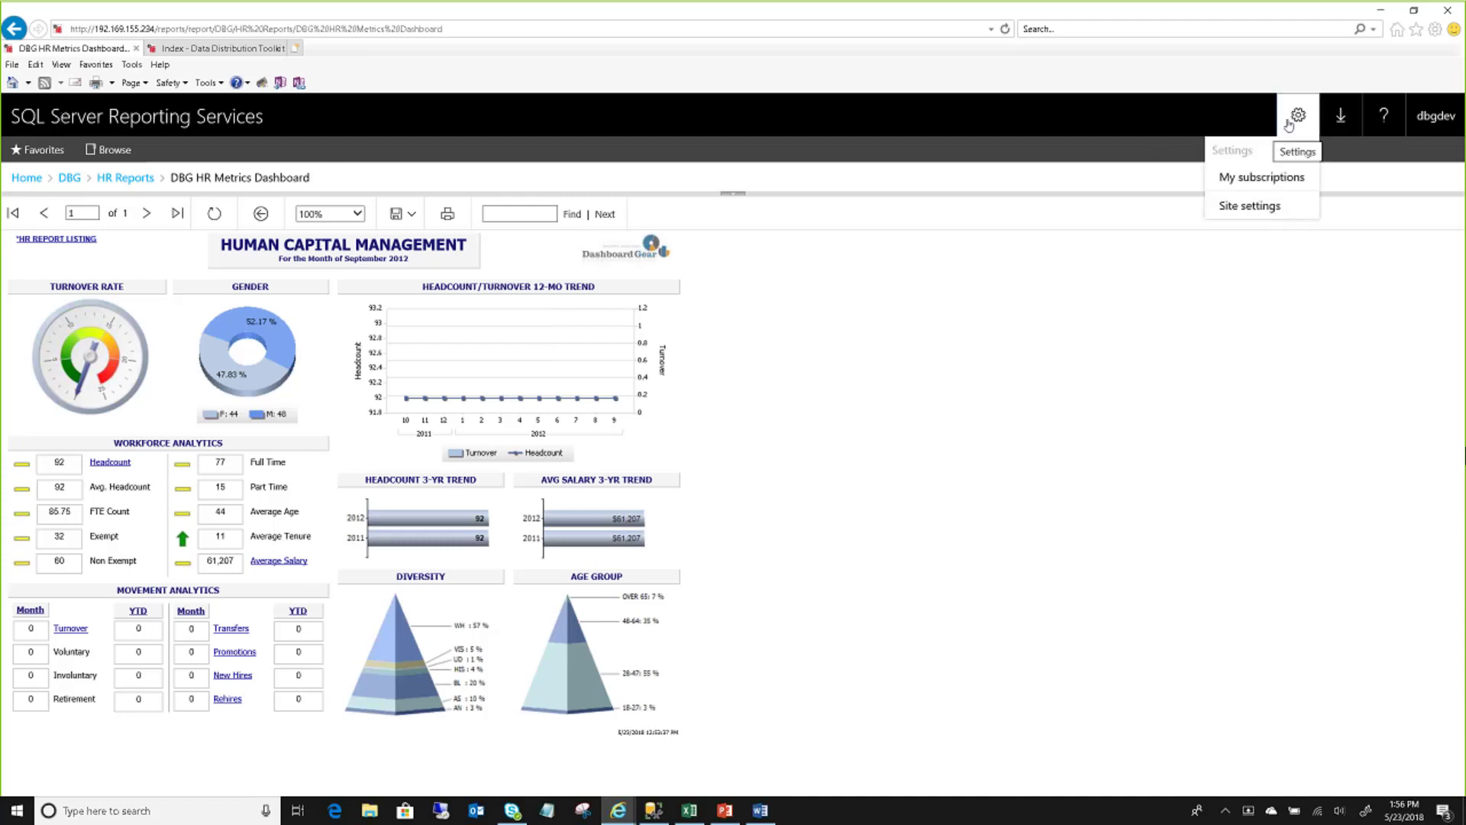
left_click(40, 181)
left_click(1061, 151)
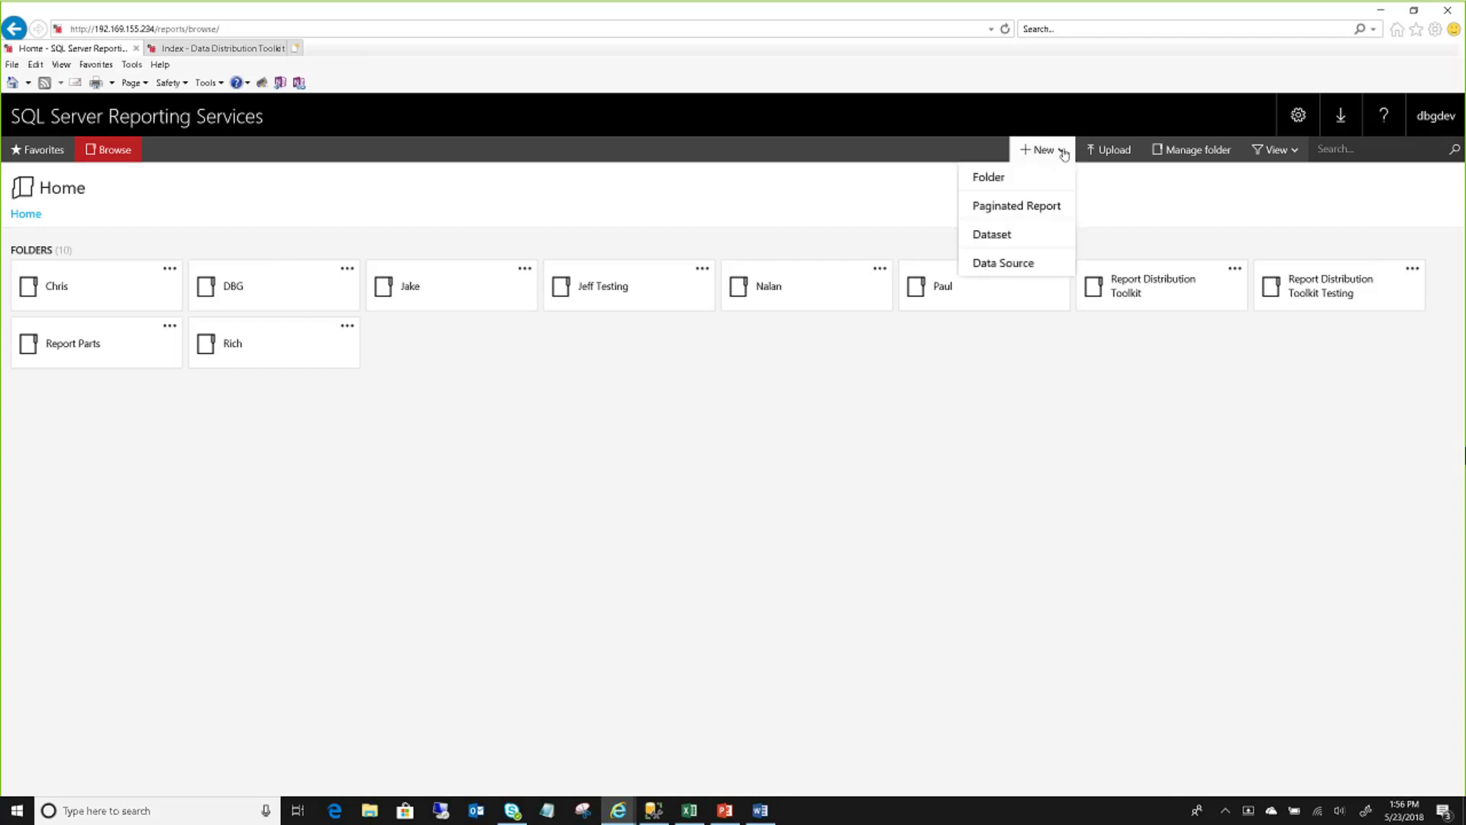
left_click(1009, 206)
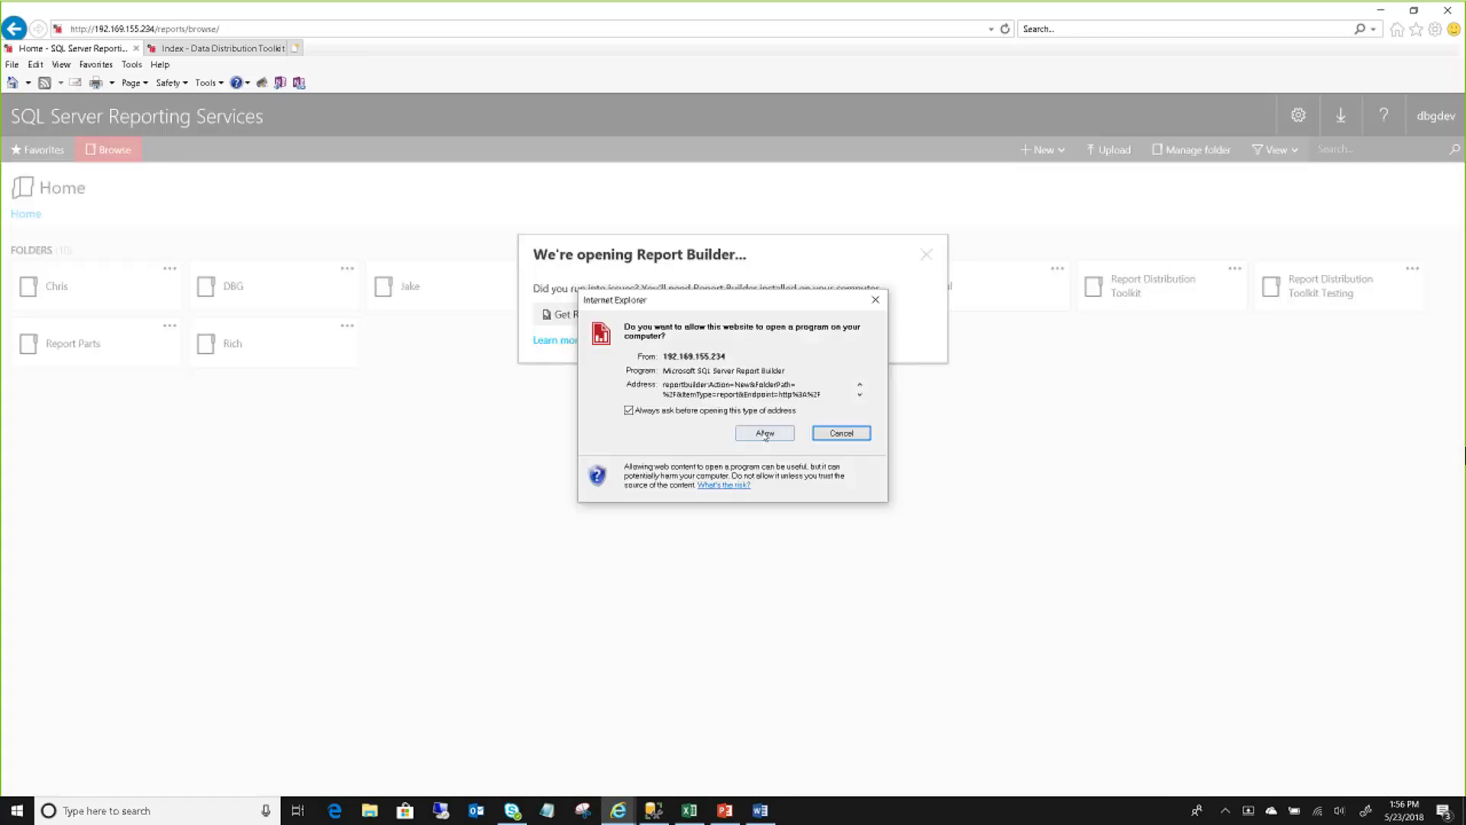
left_click(763, 432)
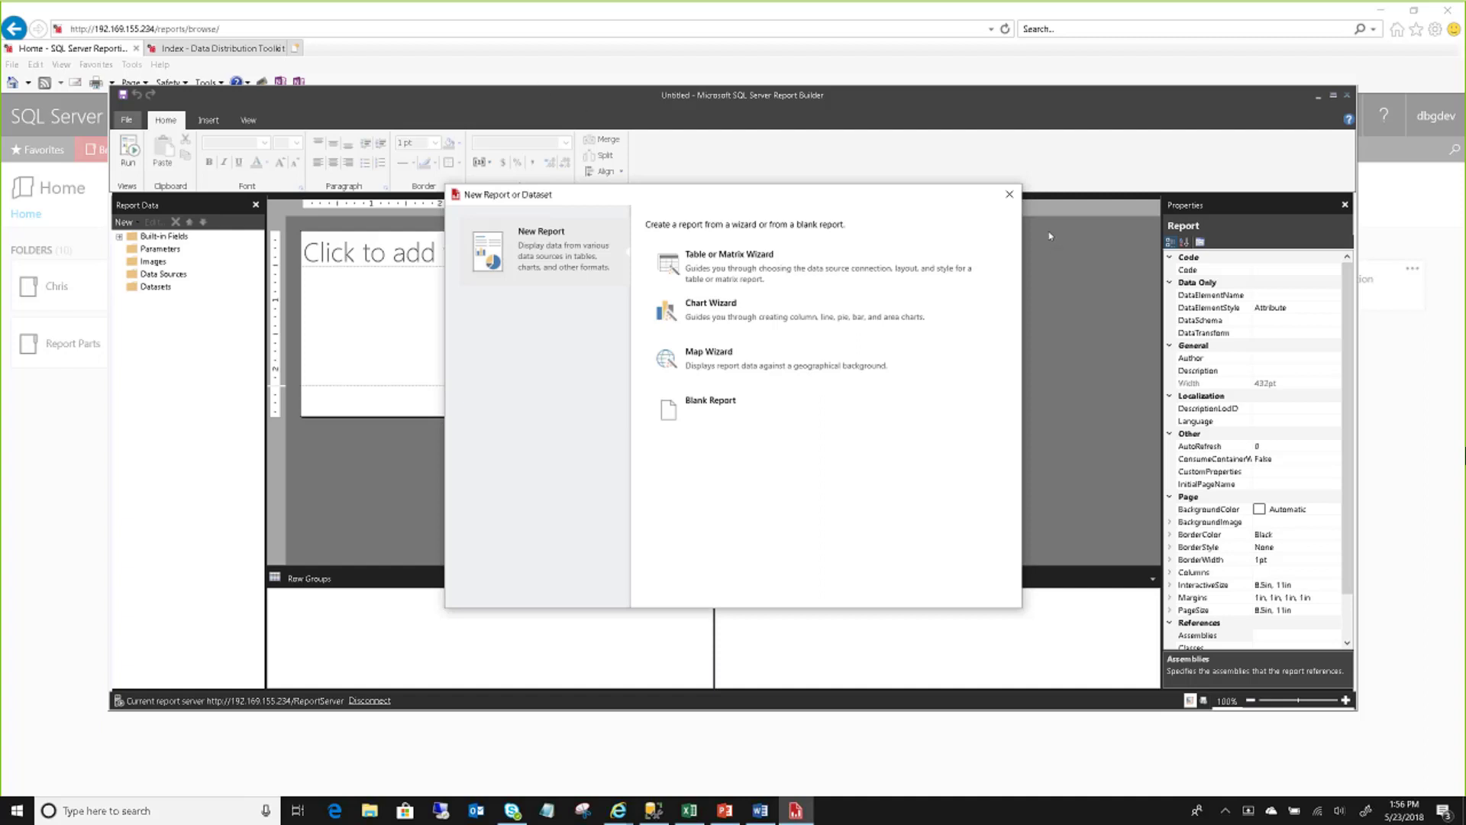
- Dismiss the new report wizard, close Report Builder, and clear the launch message in Reporting Services
left_click(1009, 194)
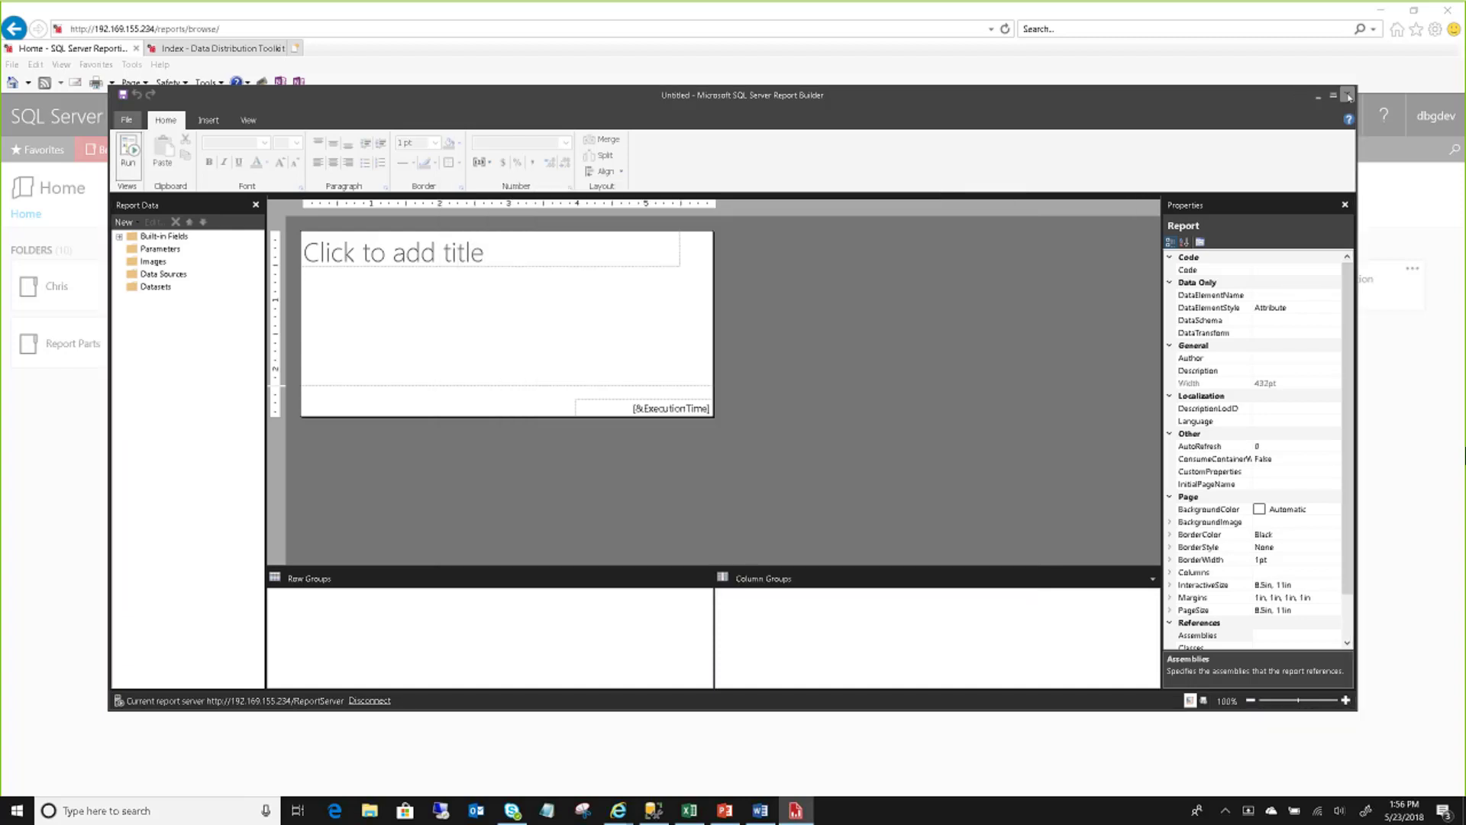
left_click(1347, 96)
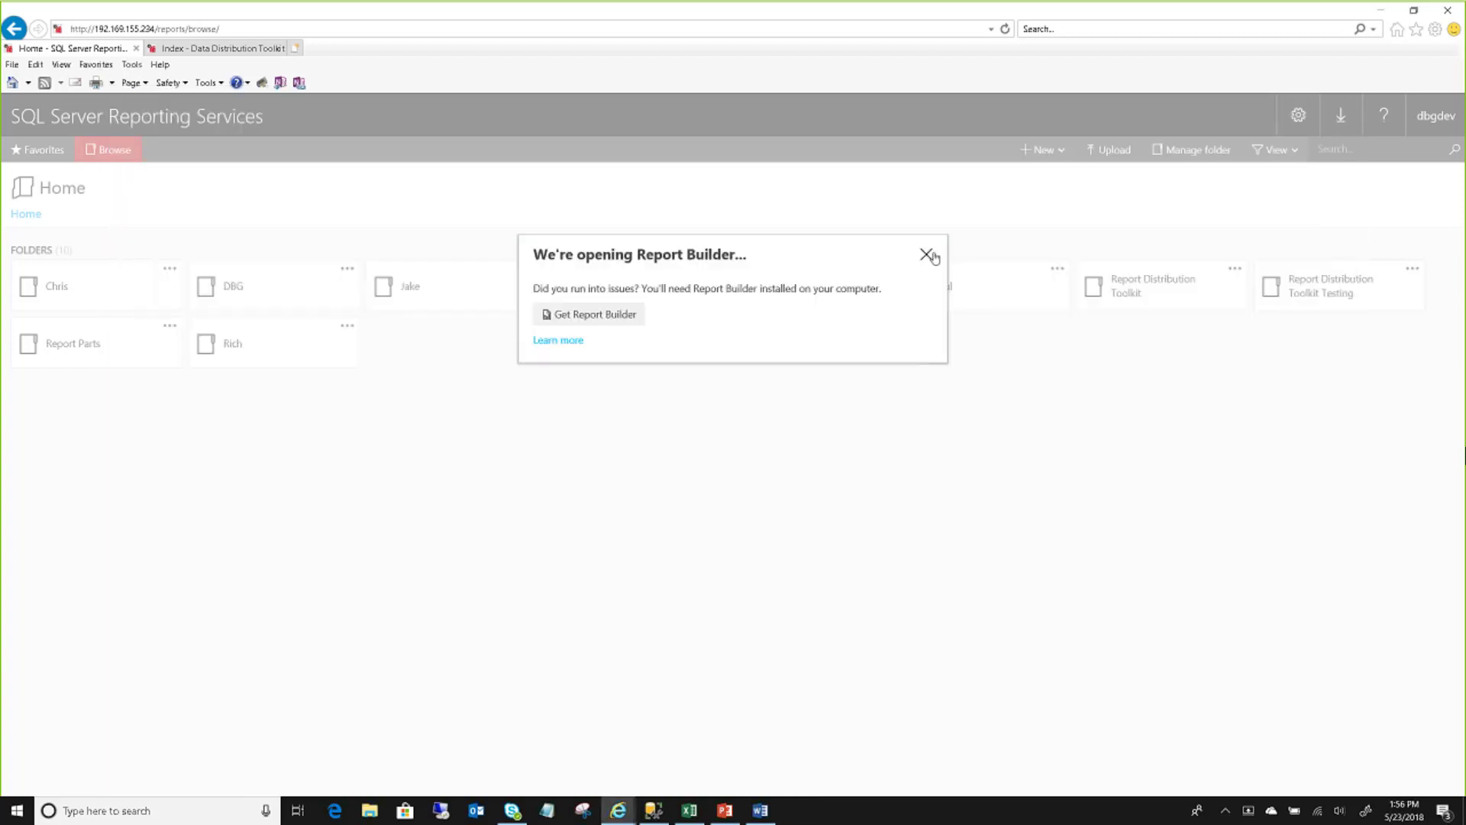
left_click(930, 253)
- View the Security page of the Reporting Services site settings and return to the Contacts slide in PowerPoint
left_click(1298, 115)
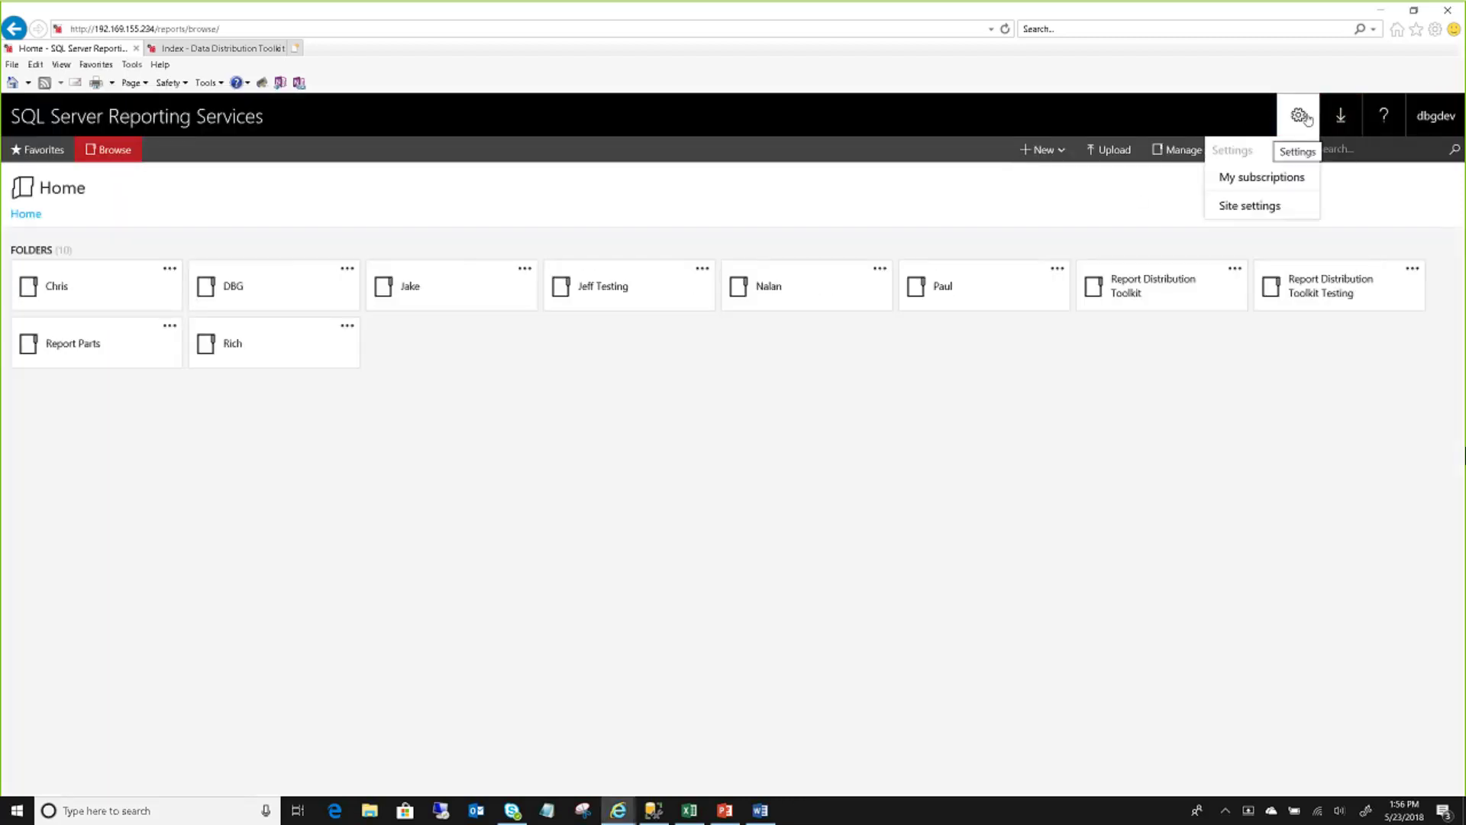
left_click(1272, 203)
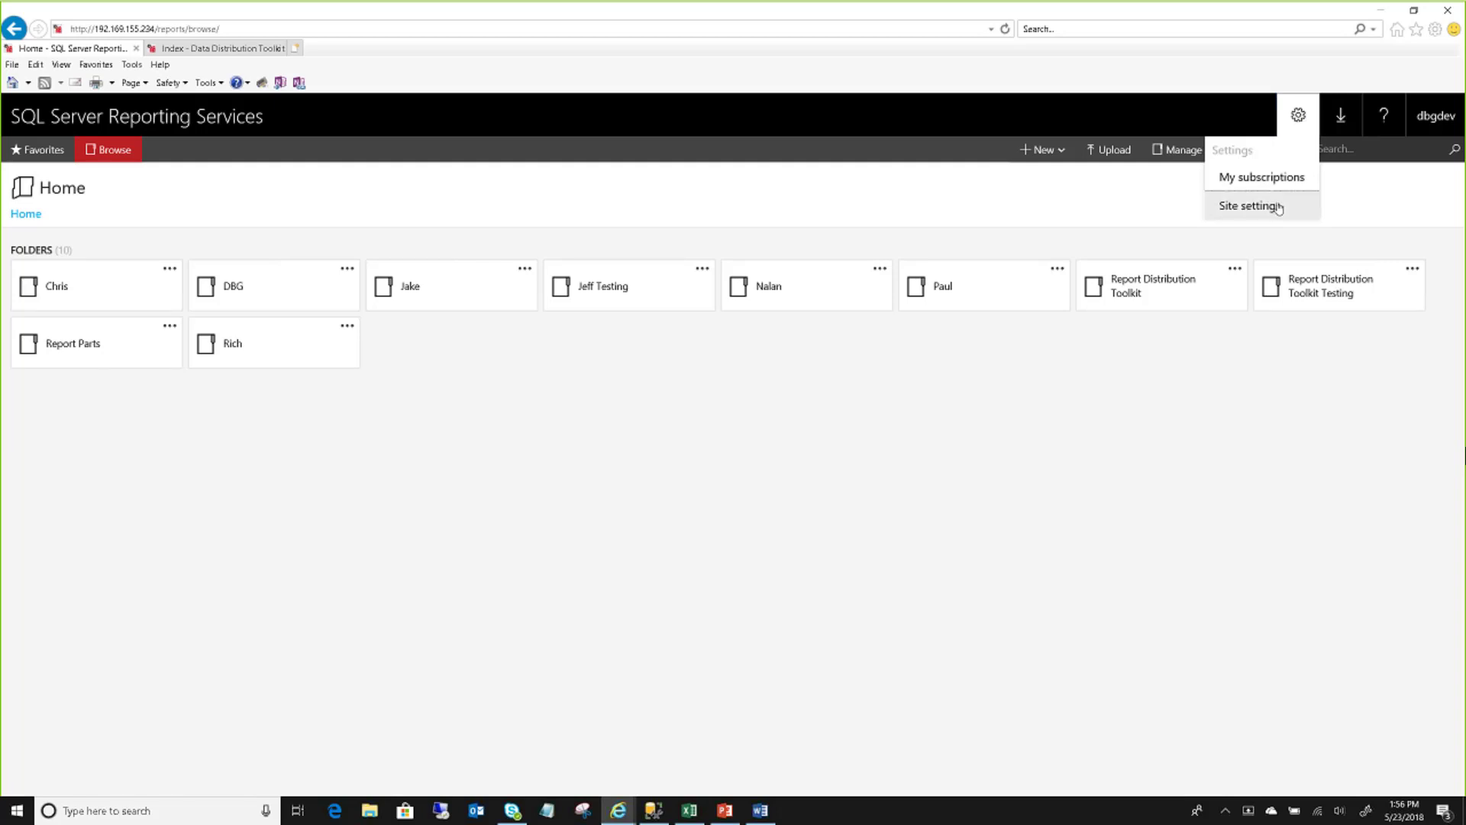
left_click(77, 281)
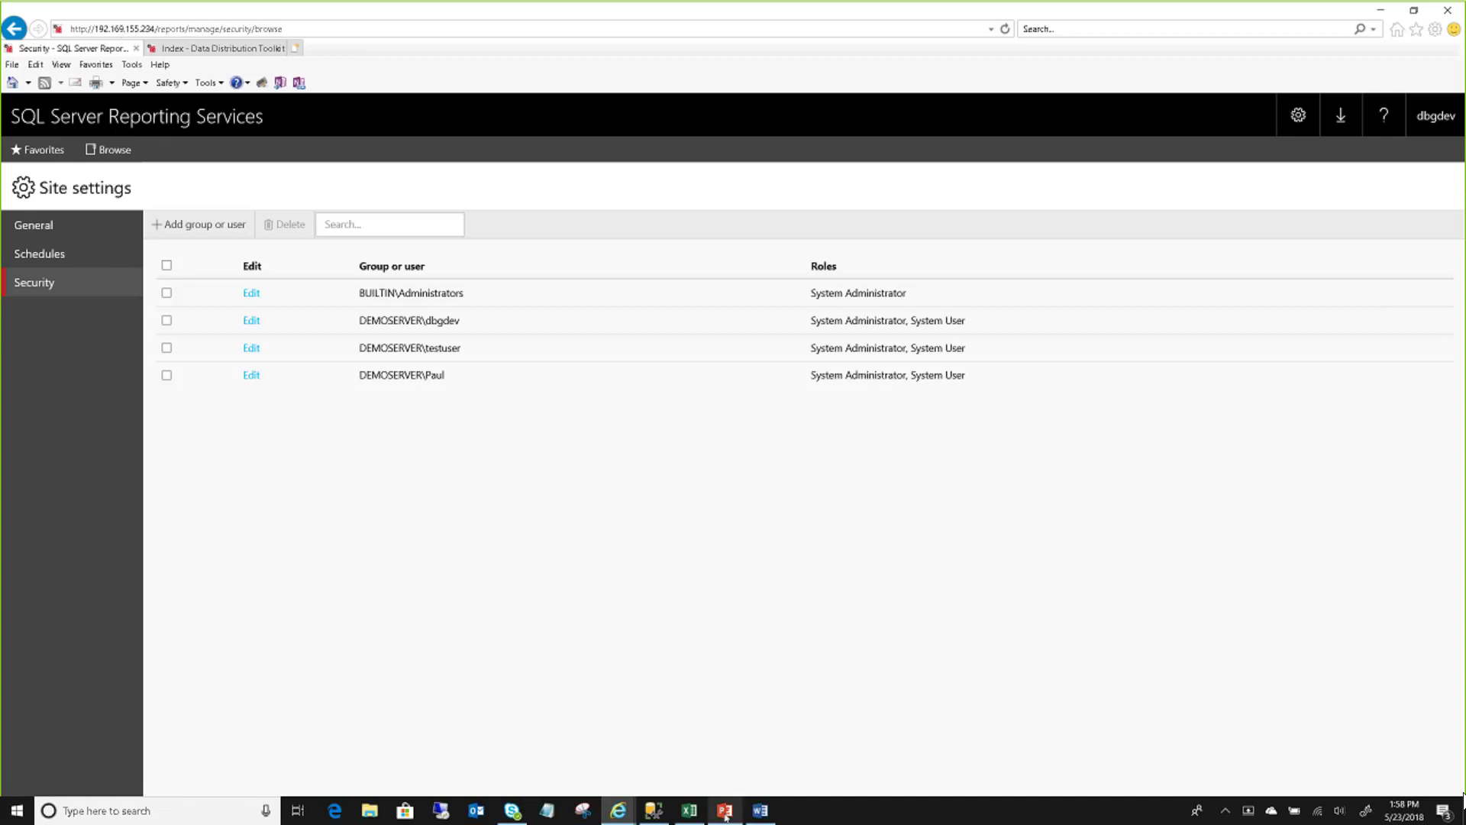
mouse_move(725, 812)
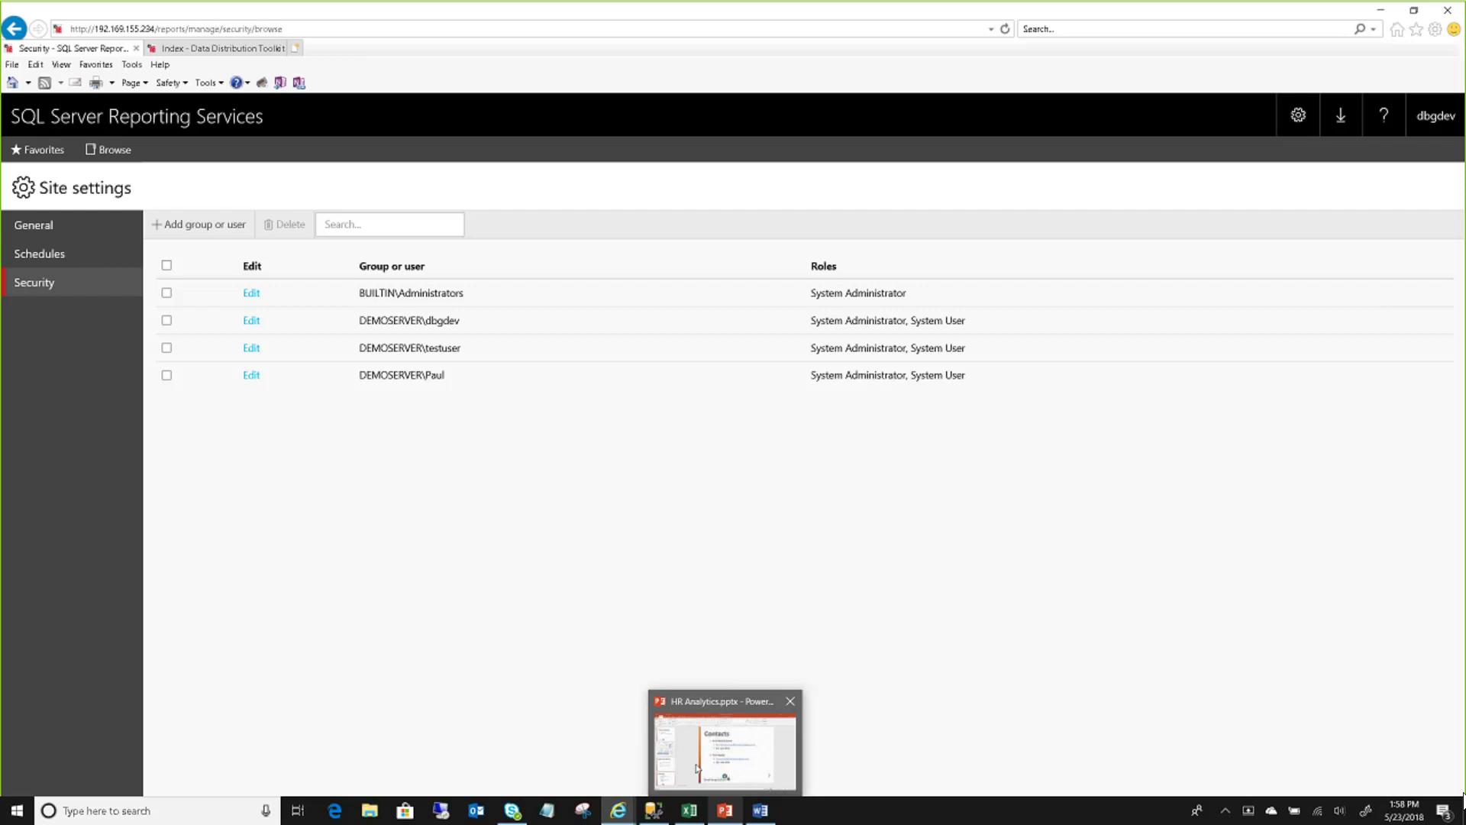
left_click(697, 768)
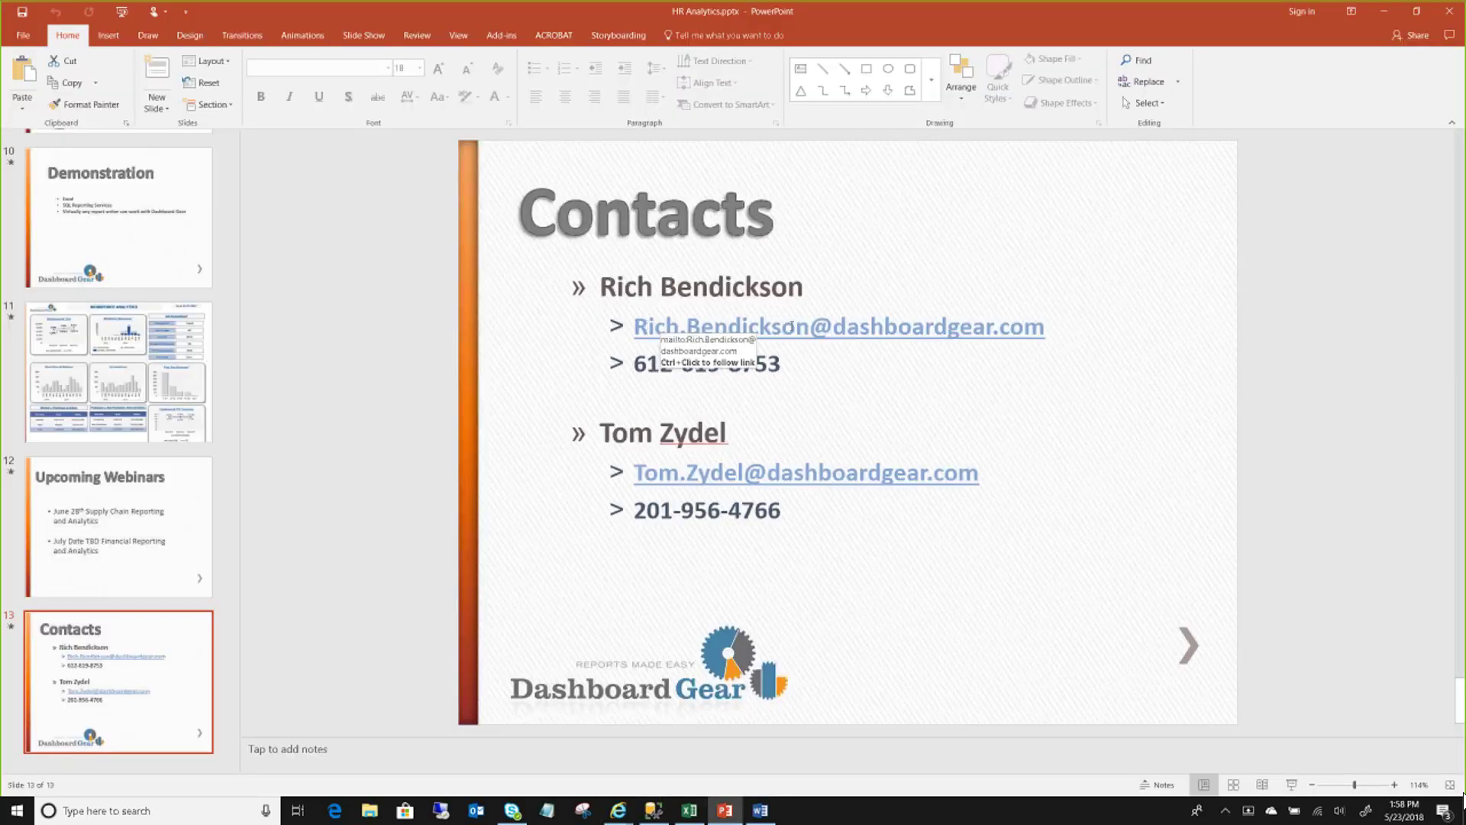